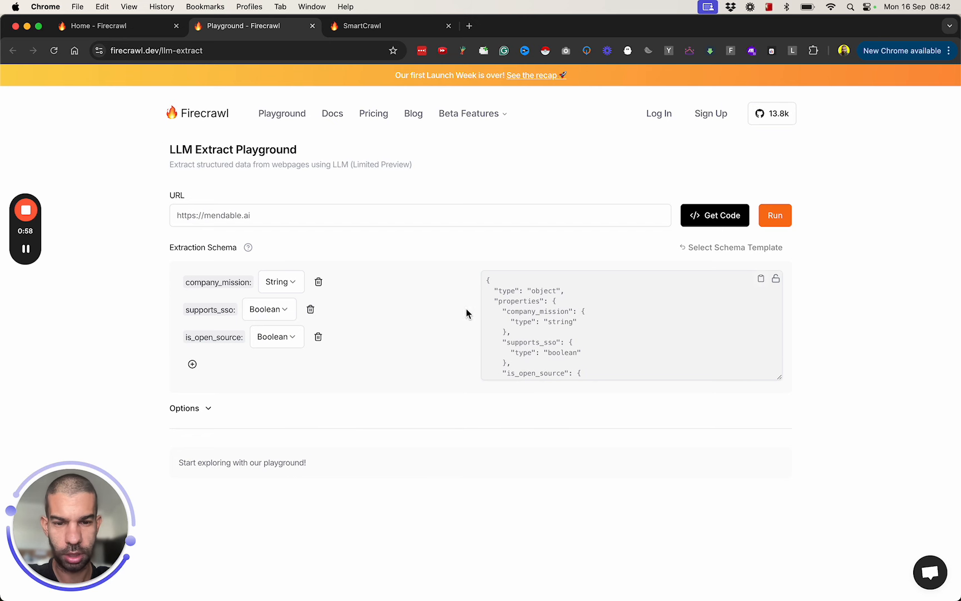
- Review the JSON definition of the extraction schema in the LLM Extract Playground down to its end
scroll(566, 337, "down", 2)
scroll(564, 339, "up", 2)
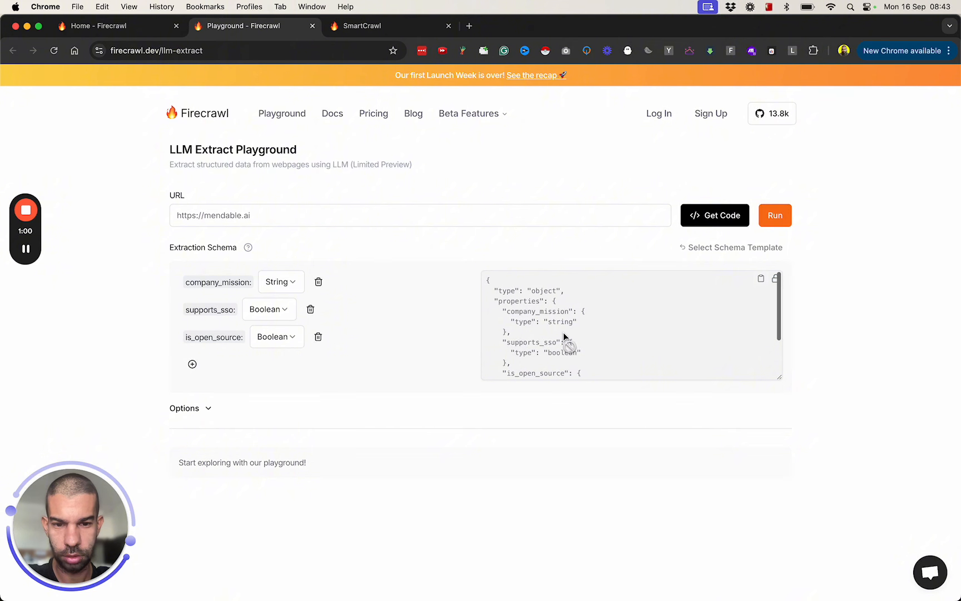
scroll(556, 336, "down", 1)
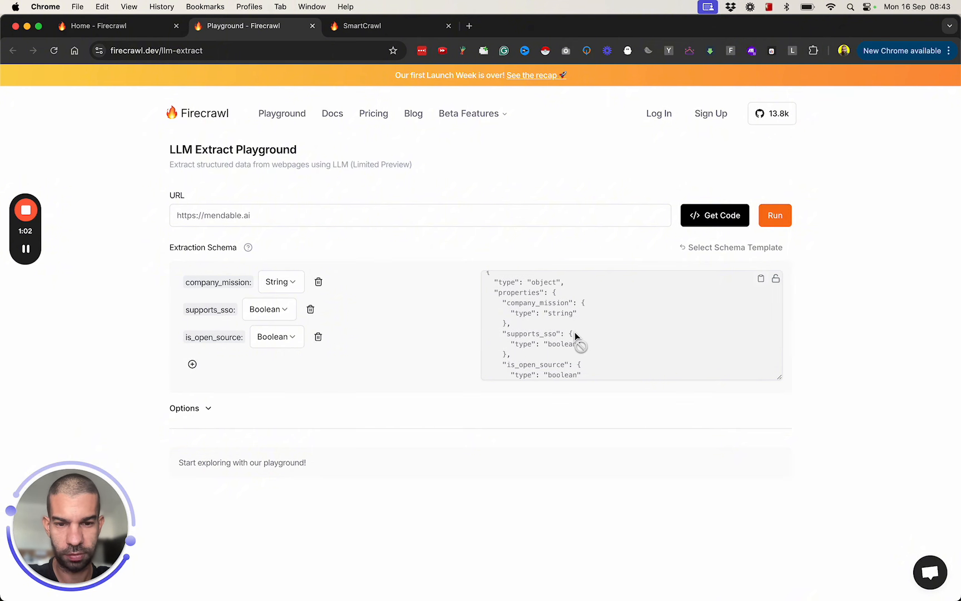
scroll(585, 332, "down", 5)
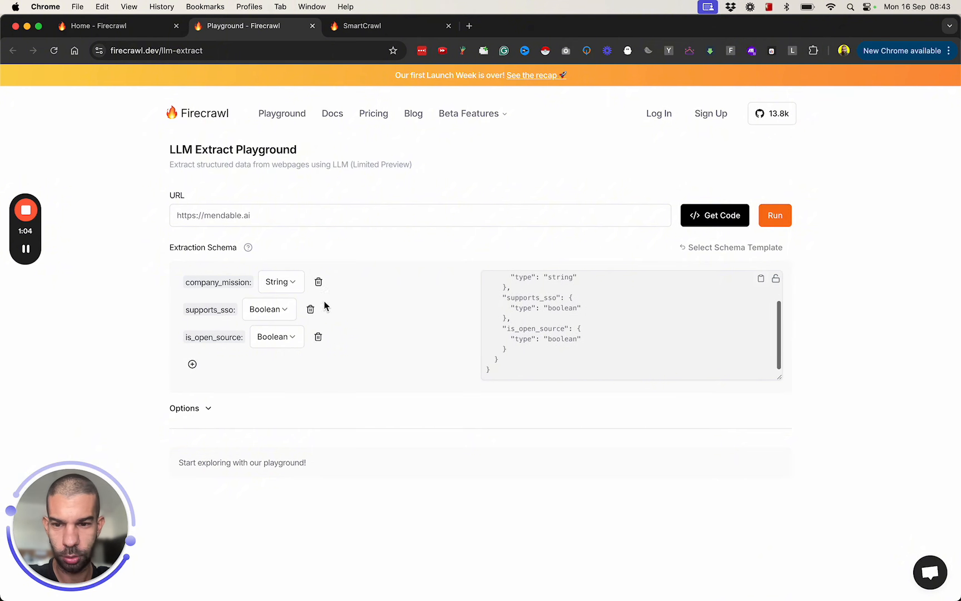
- Switch the company_mission field's type to Number and back to String in the extraction schema
left_click(281, 282)
left_click(301, 324)
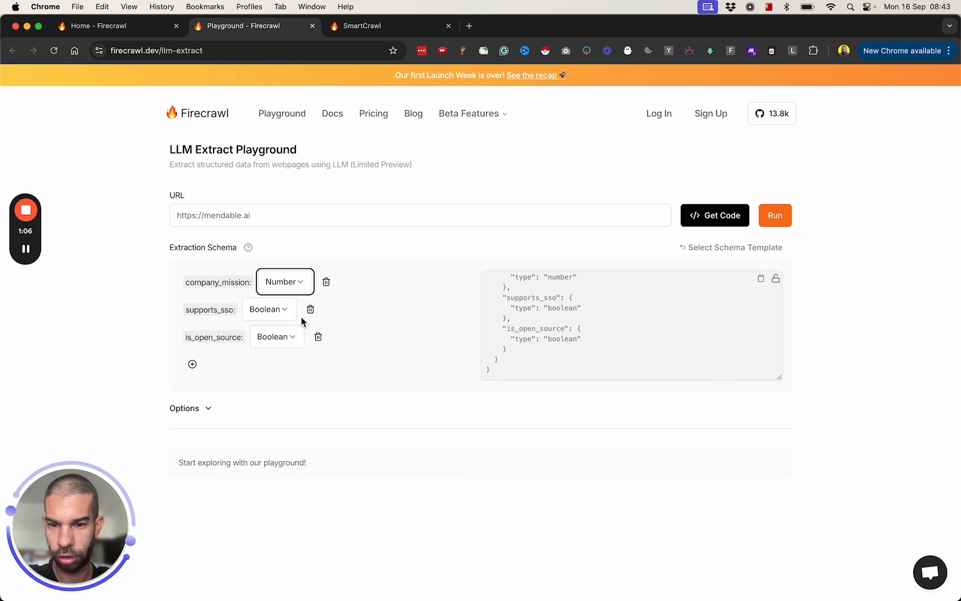
scroll(521, 317, "up", 3)
left_click(284, 281)
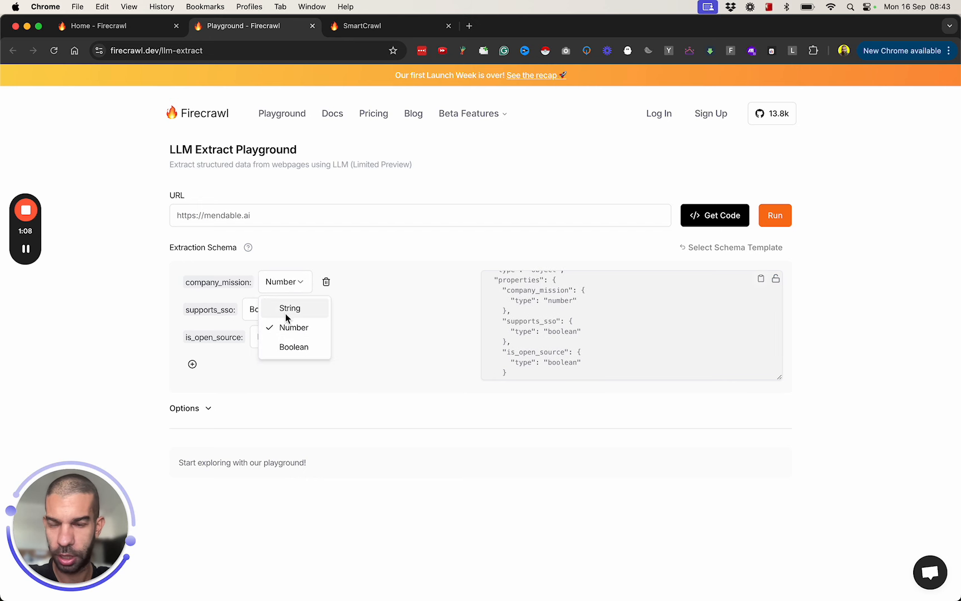
left_click(285, 313)
- Set the company_mission field's type to Boolean and highlight the Extraction Schema heading
left_click(299, 282)
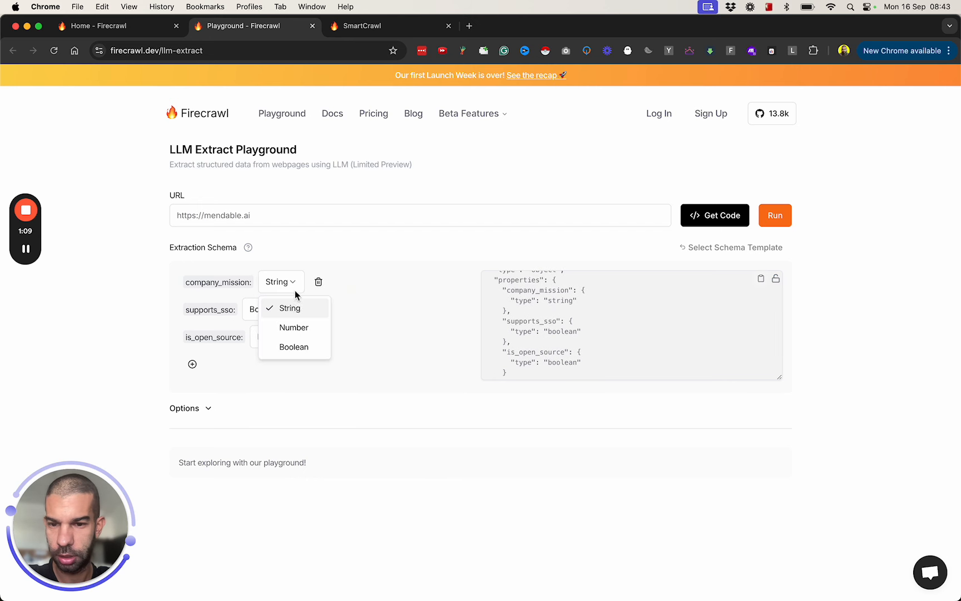
left_click(298, 347)
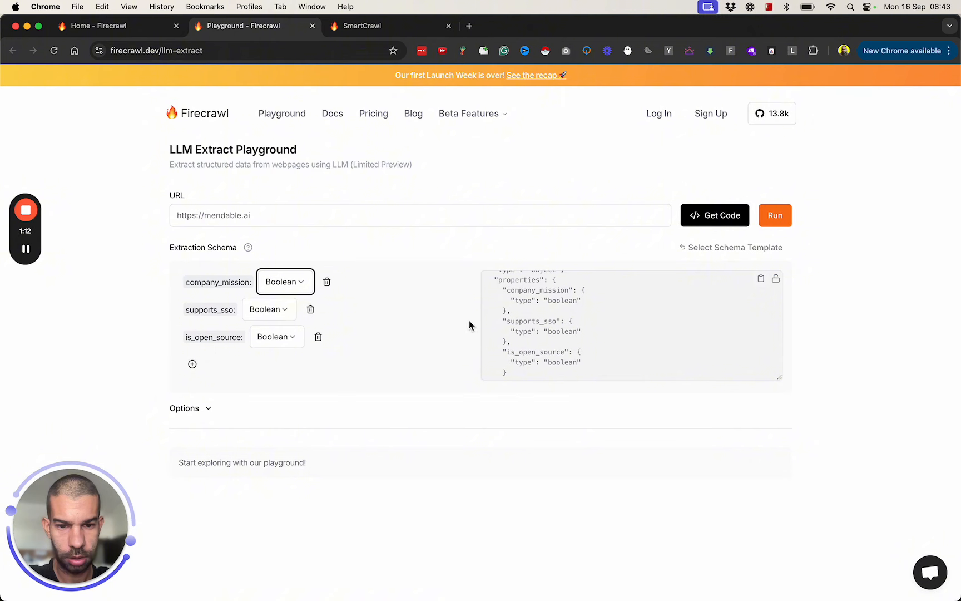
scroll(280, 315, "down", 2)
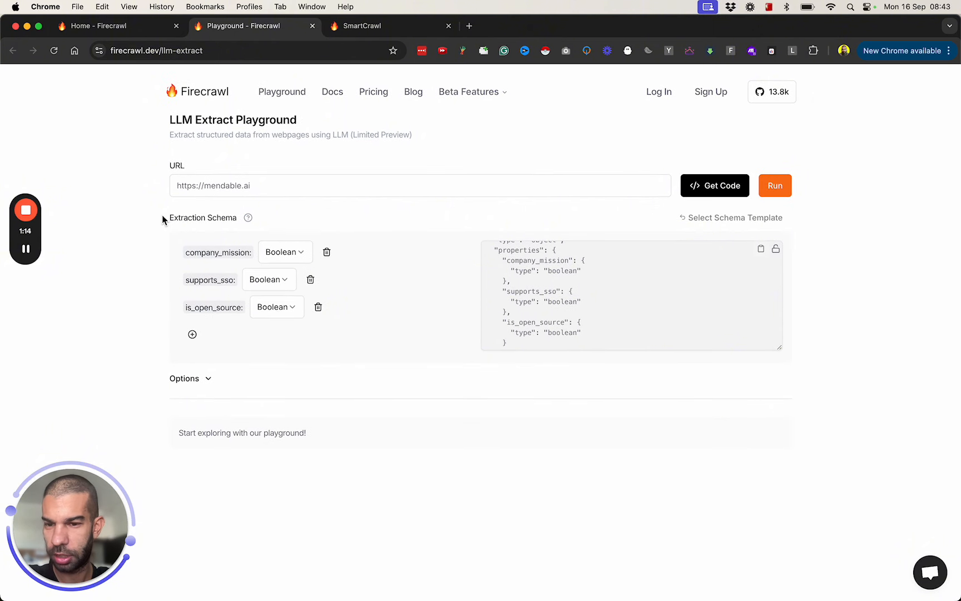
left_click_drag(162, 216, 282, 223)
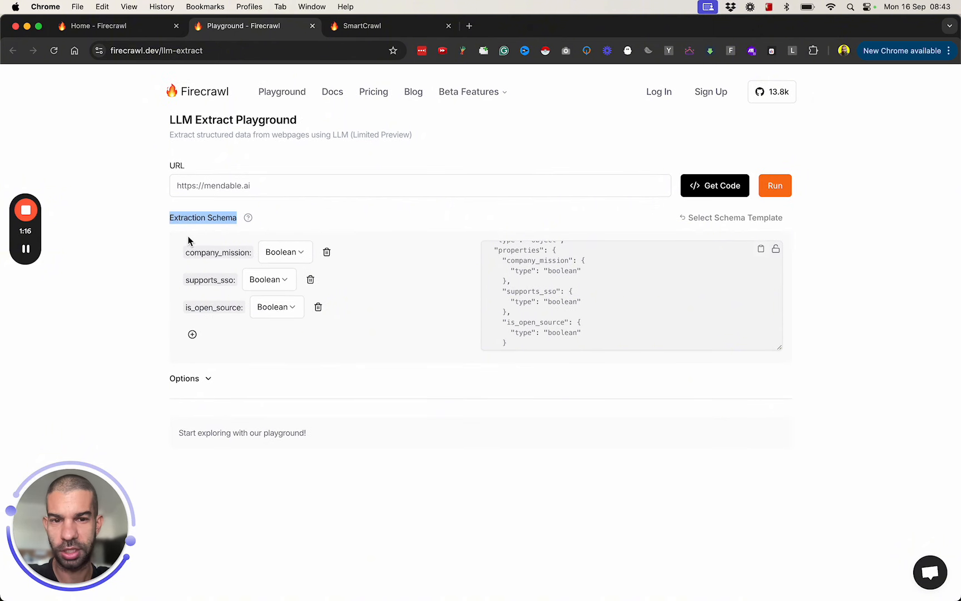
scroll(188, 240, "up", 2)
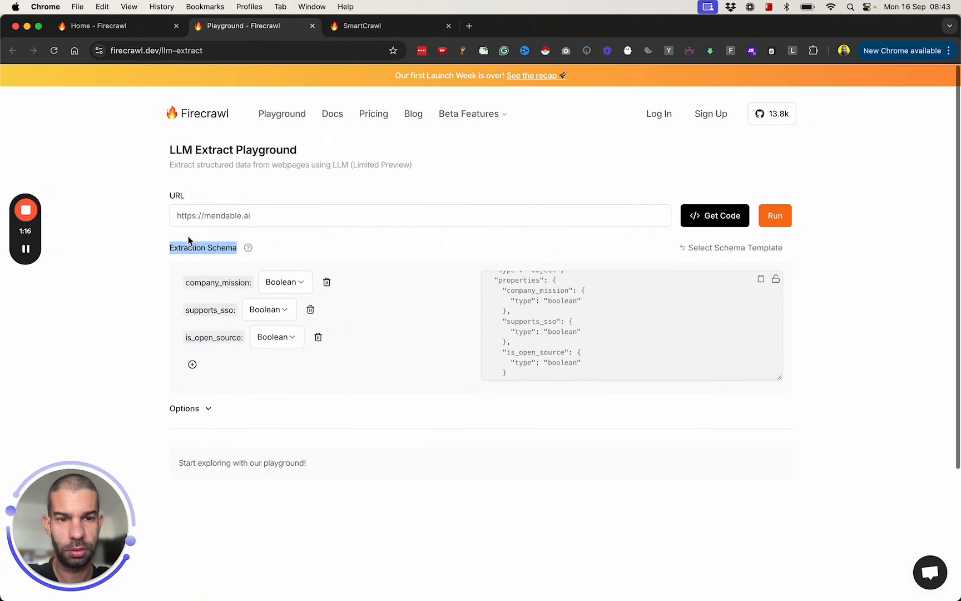
- Open the Pricing page in a new tab and look over the waitlist text on the SmartCrawl page
left_click(384, 116, "super")
left_click(524, 20)
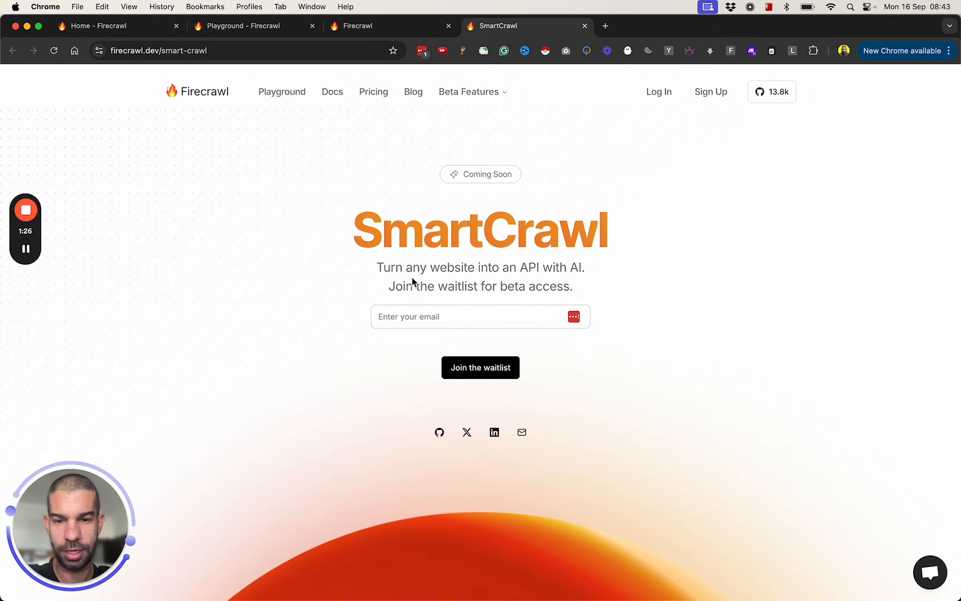
left_click_drag(401, 283, 532, 322)
left_click(219, 350)
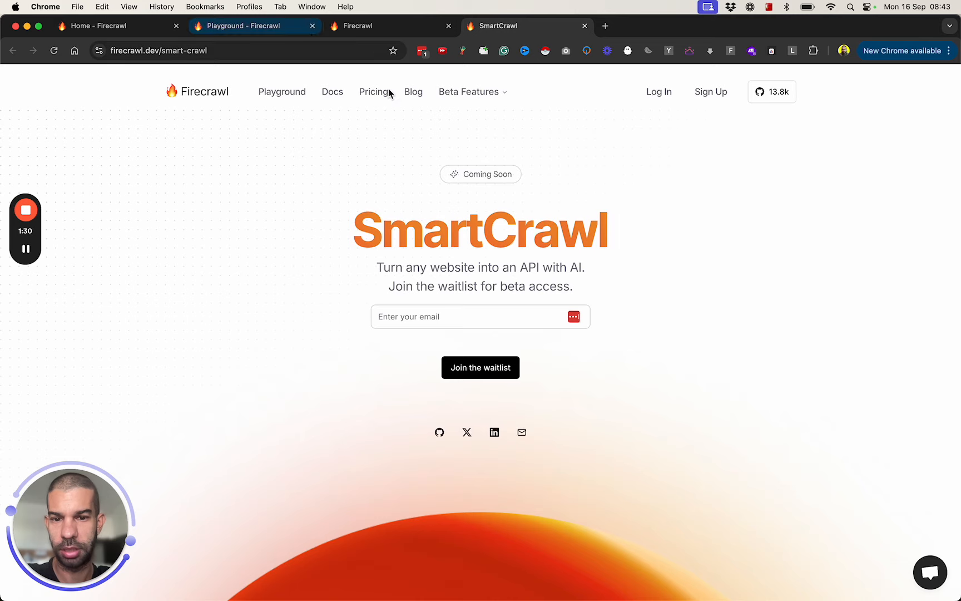
scroll(384, 313, "down", 2)
scroll(416, 221, "up", 2)
- Switch to the pricing page and examine the Free Plan's price terms and its scrape and crawl limits up close
left_click(408, 26)
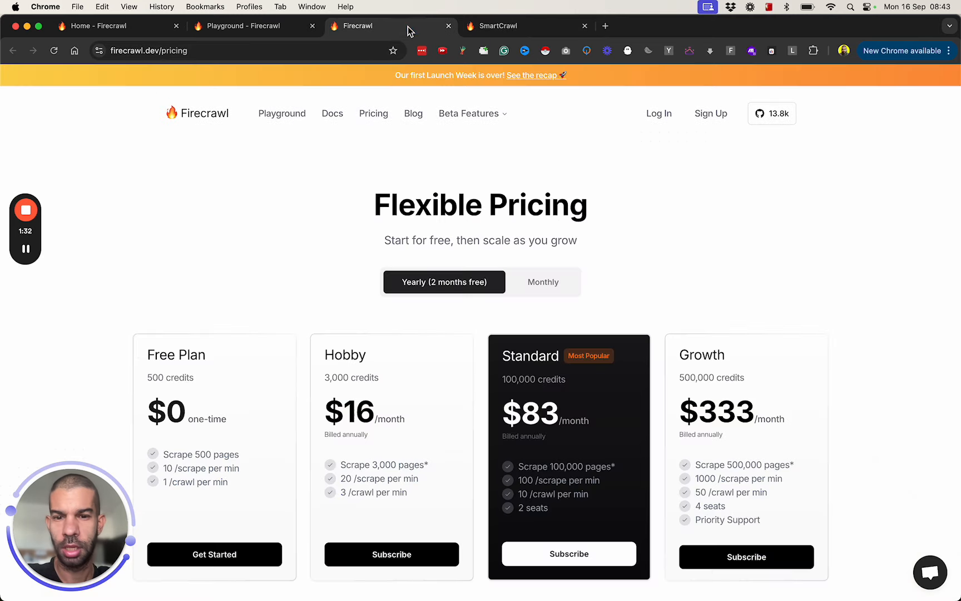
scroll(281, 253, "down", 5)
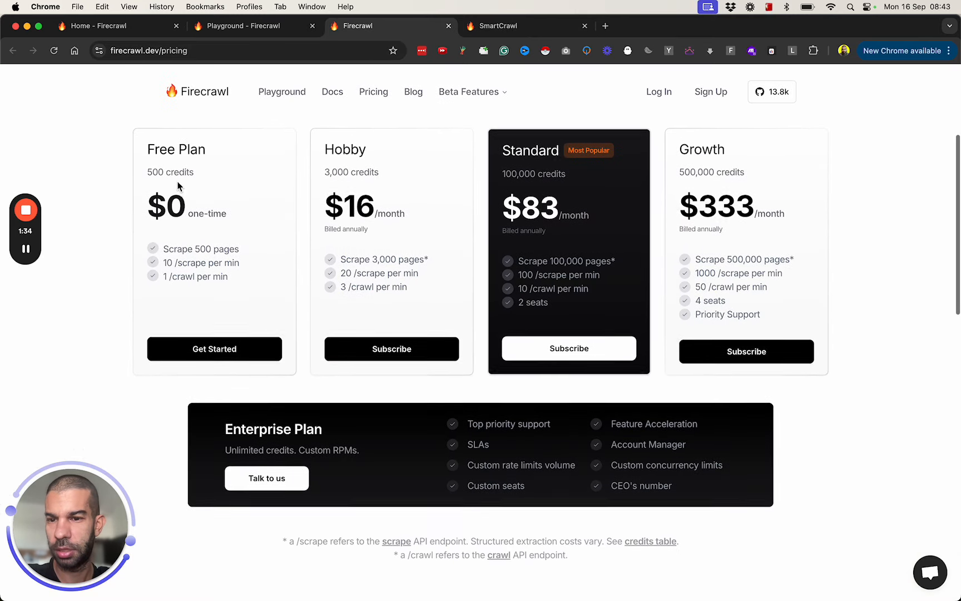
scroll(178, 187, "up", 1)
scroll(149, 205, "up", 5)
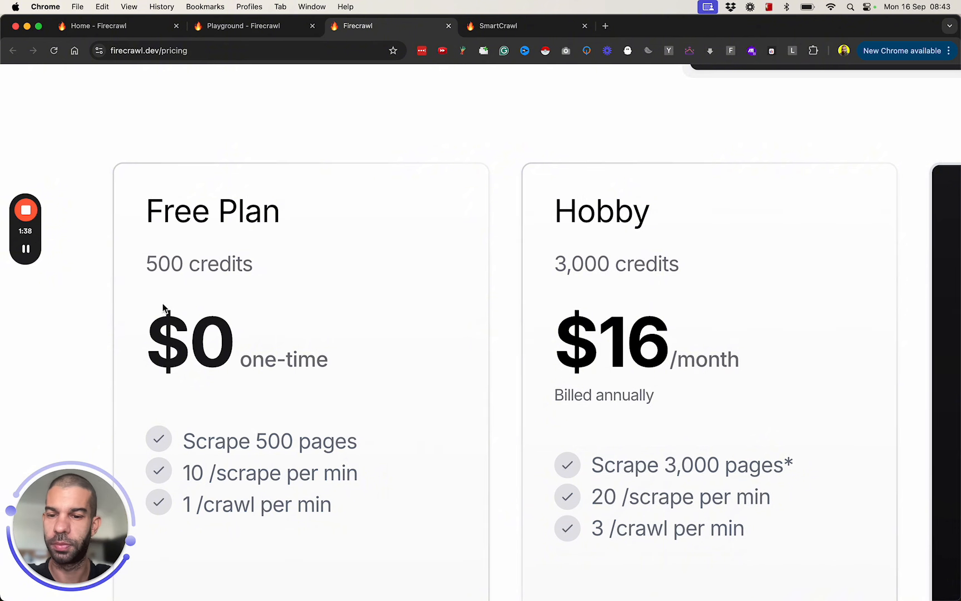
scroll(163, 313, "down", 2)
left_click_drag(236, 253, 325, 256)
scroll(325, 256, "down", 1)
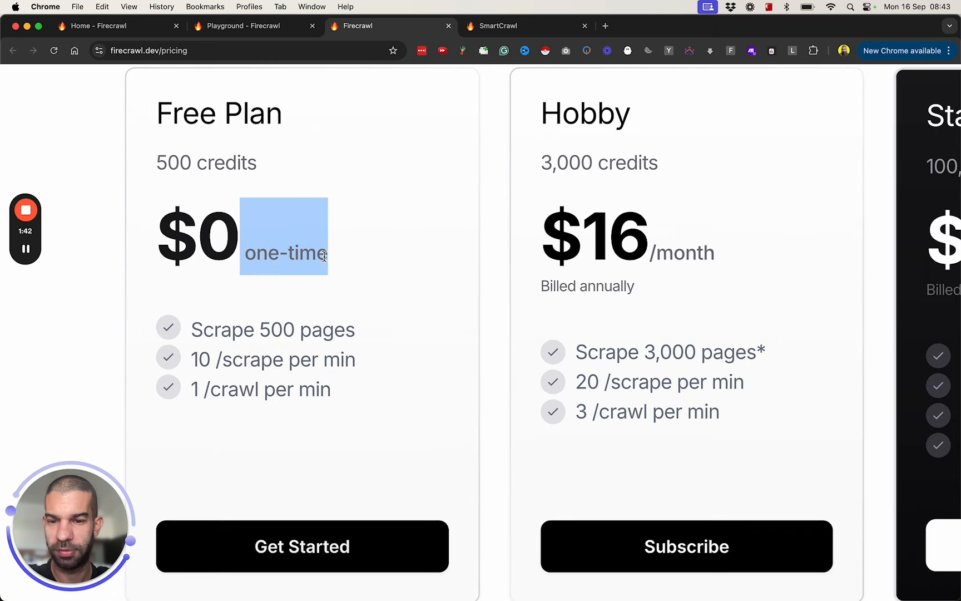
right_click(325, 256)
left_click(239, 299)
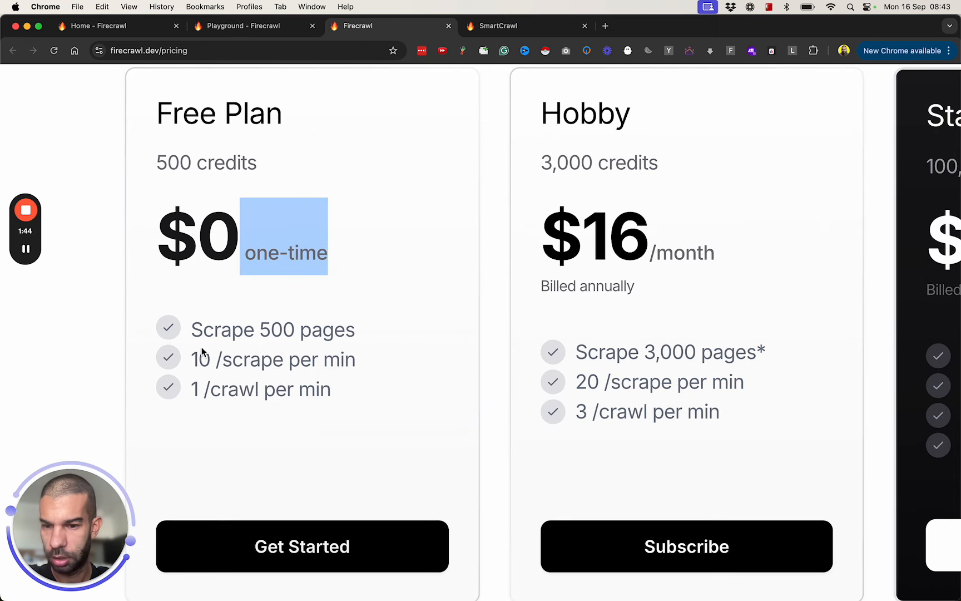
left_click_drag(198, 360, 345, 356)
key("super+minus")
key("super+minus")
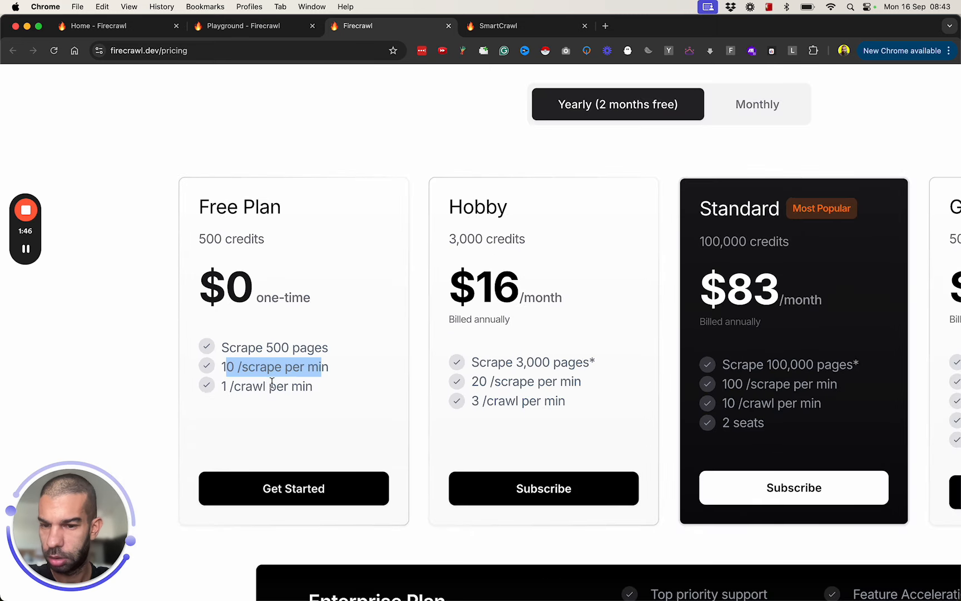
left_click(221, 400)
- Compare the plans' monthly prices with the yearly ones, leaving the pricing on Yearly
key("super+minus")
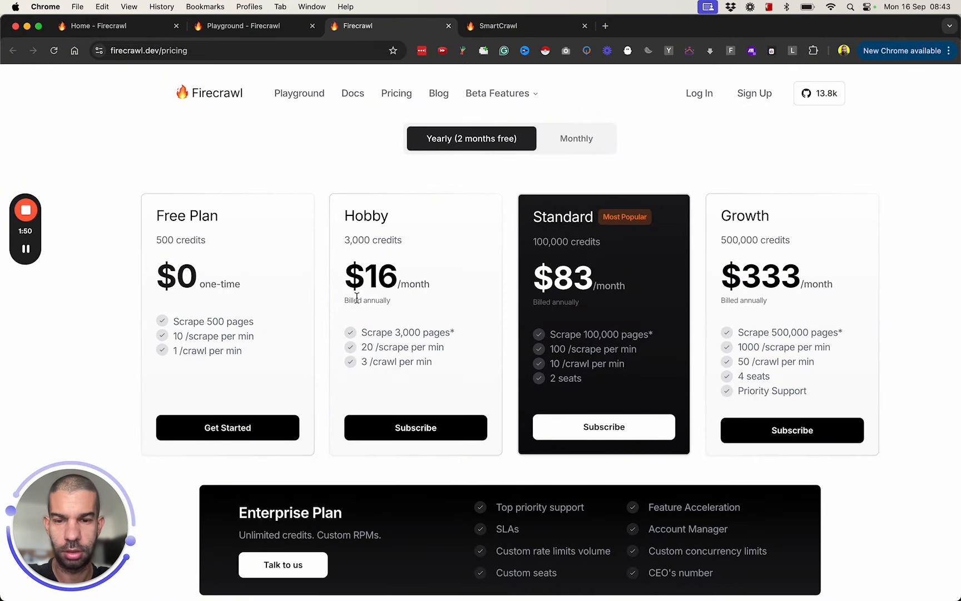
left_click(577, 145)
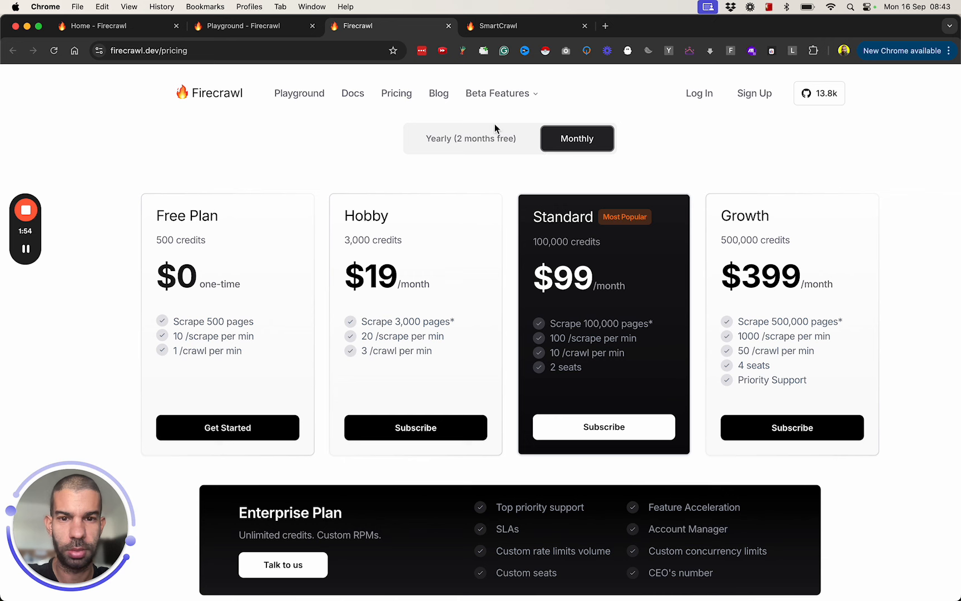
left_click(480, 145)
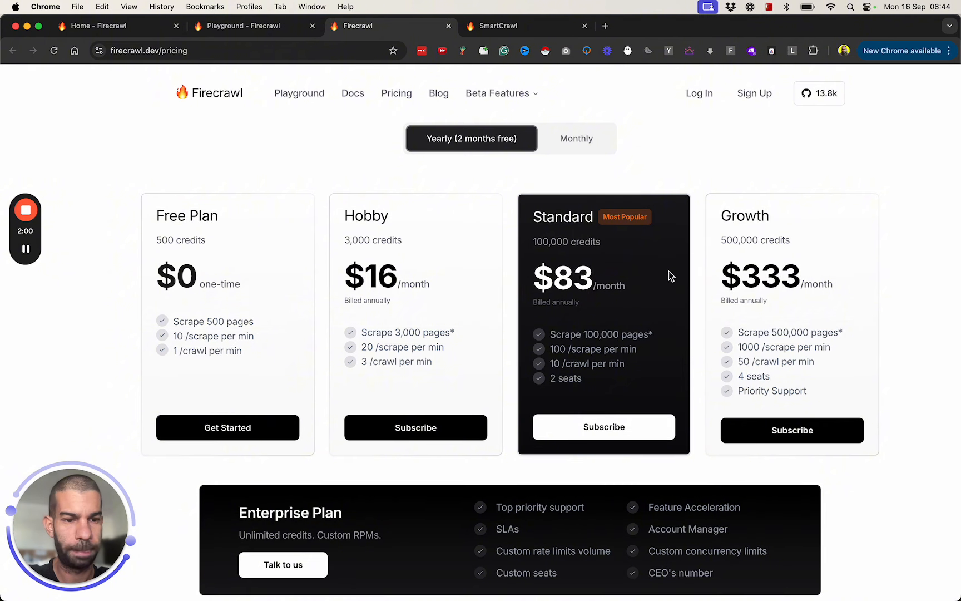
- Examine the API Credits table on the pricing page, including the Scrape + LLM extraction row
scroll(390, 372, "down", 10)
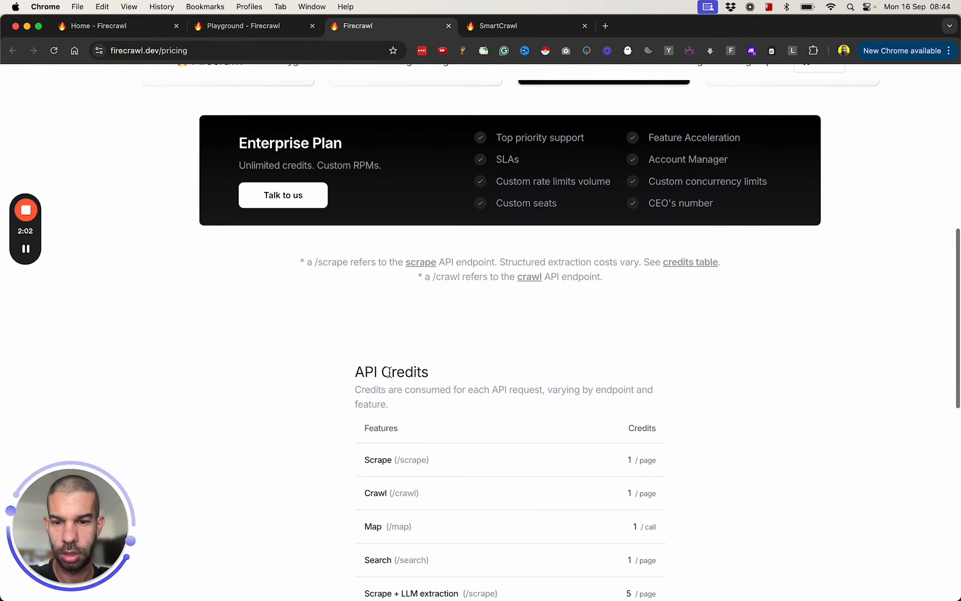
scroll(594, 234, "up", 5)
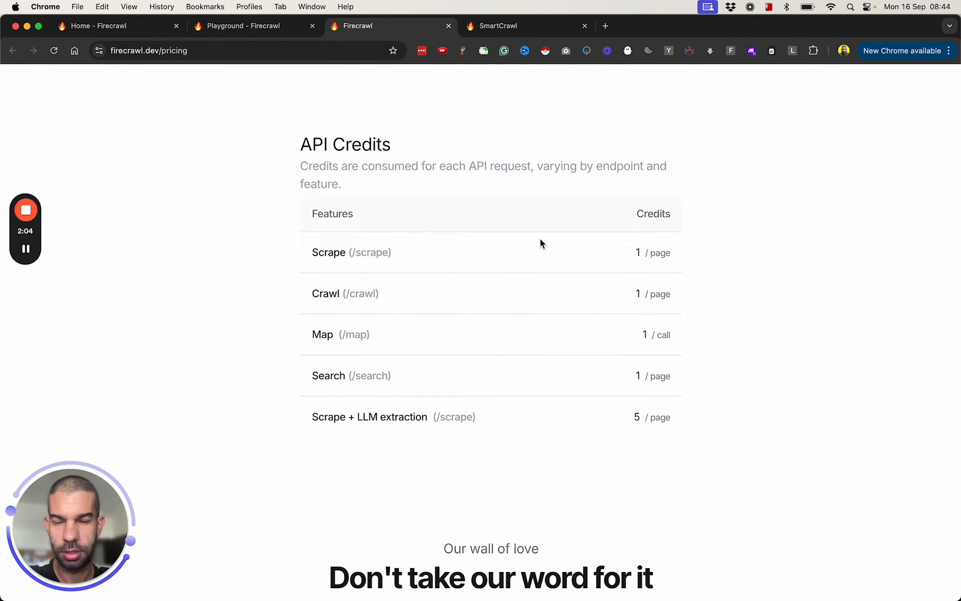
scroll(511, 365, "down", 3)
scroll(510, 365, "left", 2)
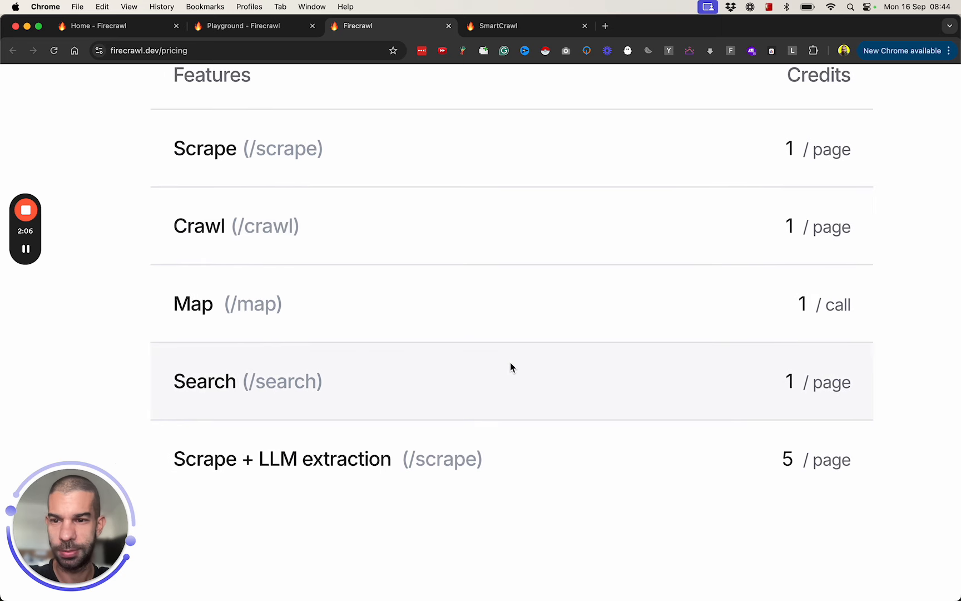
scroll(510, 365, "up", 1)
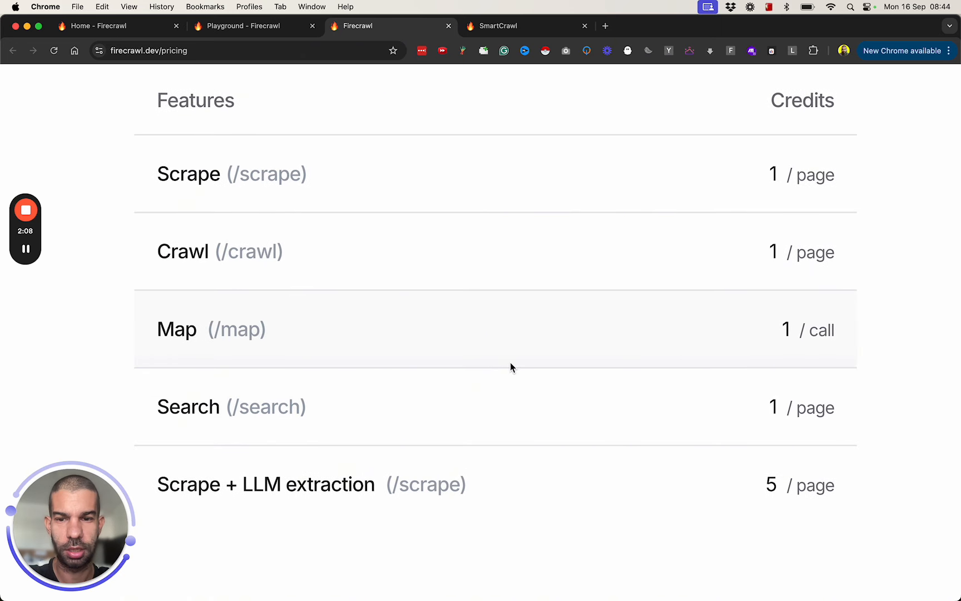
scroll(510, 367, "down", 3)
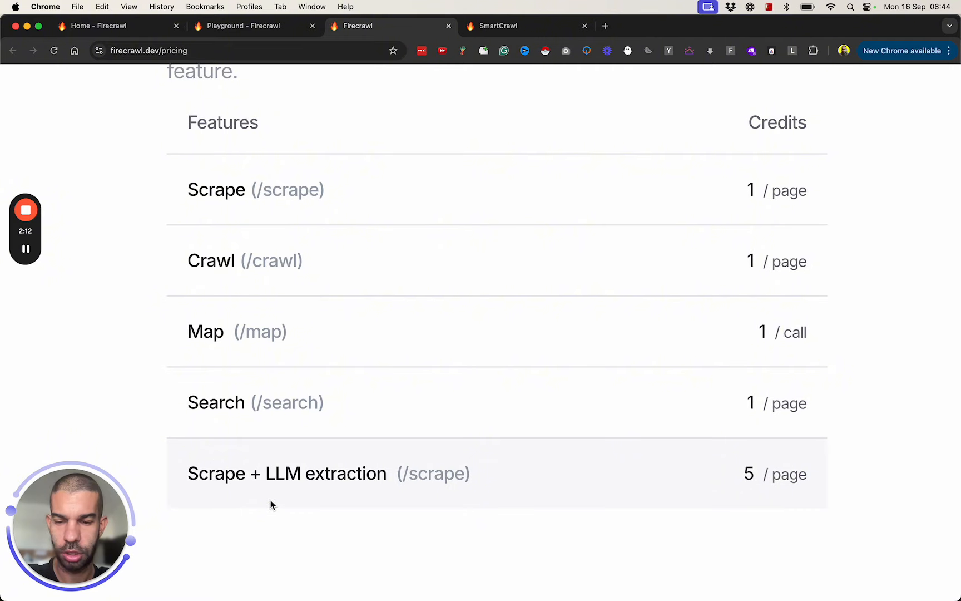
left_click_drag(197, 476, 357, 478)
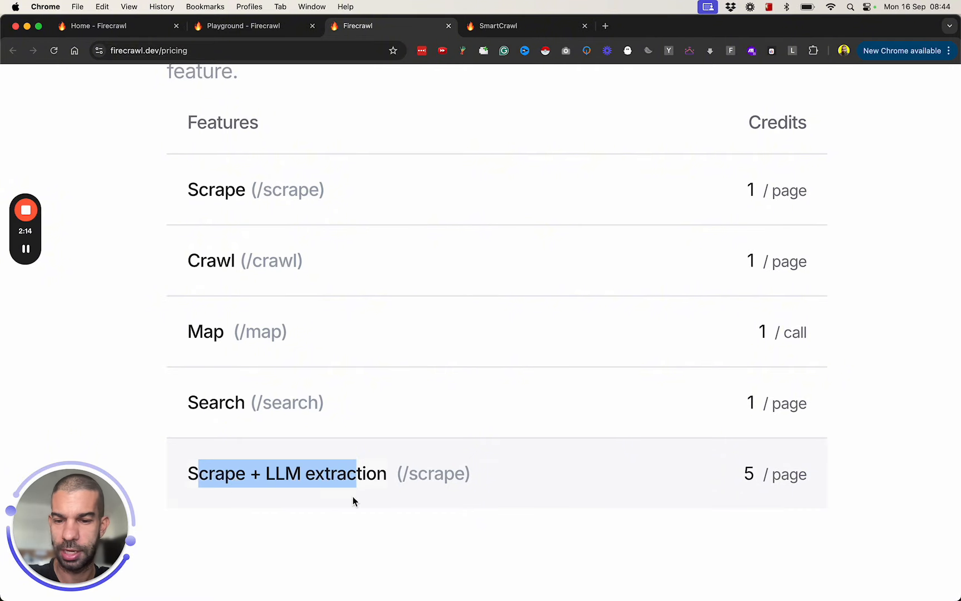
scroll(346, 490, "down", 4)
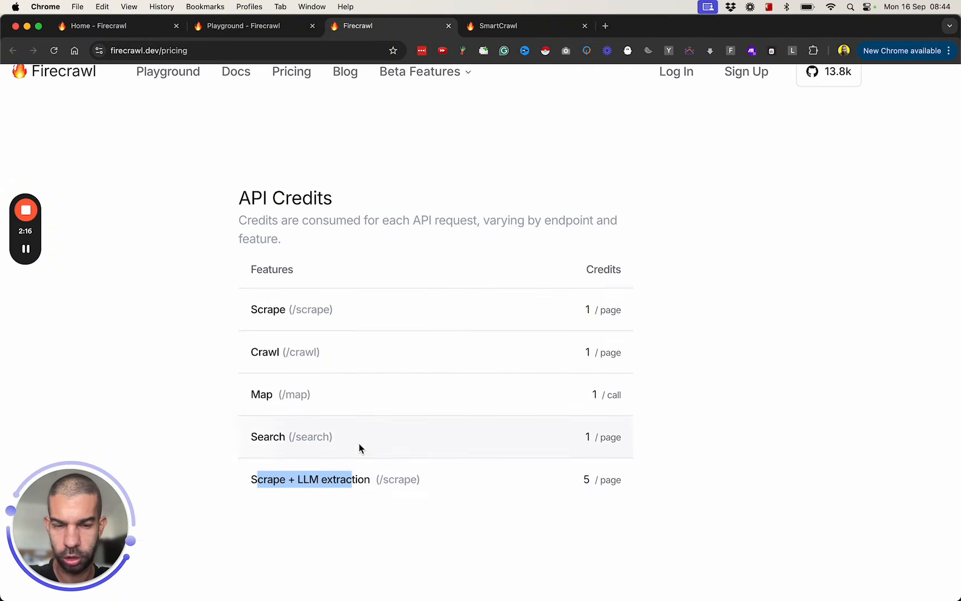
- Return to the start of the pricing page and open the account sign-up form
scroll(359, 443, "down", 12)
scroll(358, 444, "up", 5)
scroll(345, 538, "up", 10)
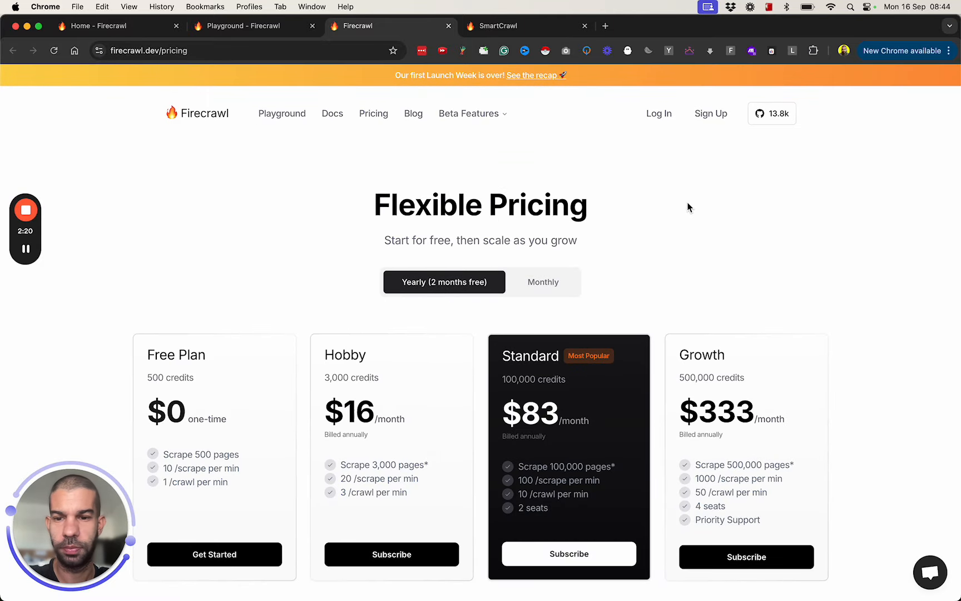
left_click(711, 113)
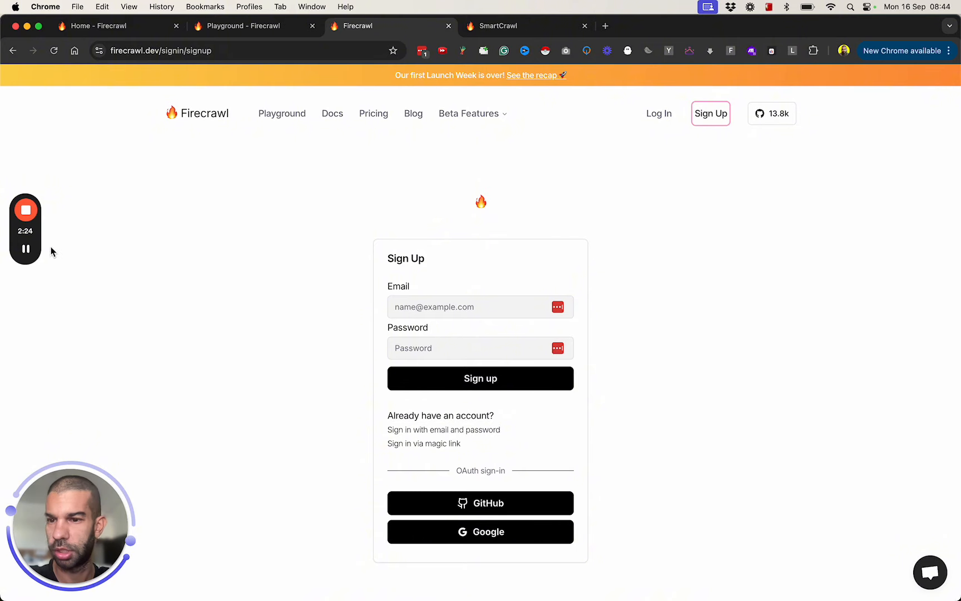
left_click(27, 249)
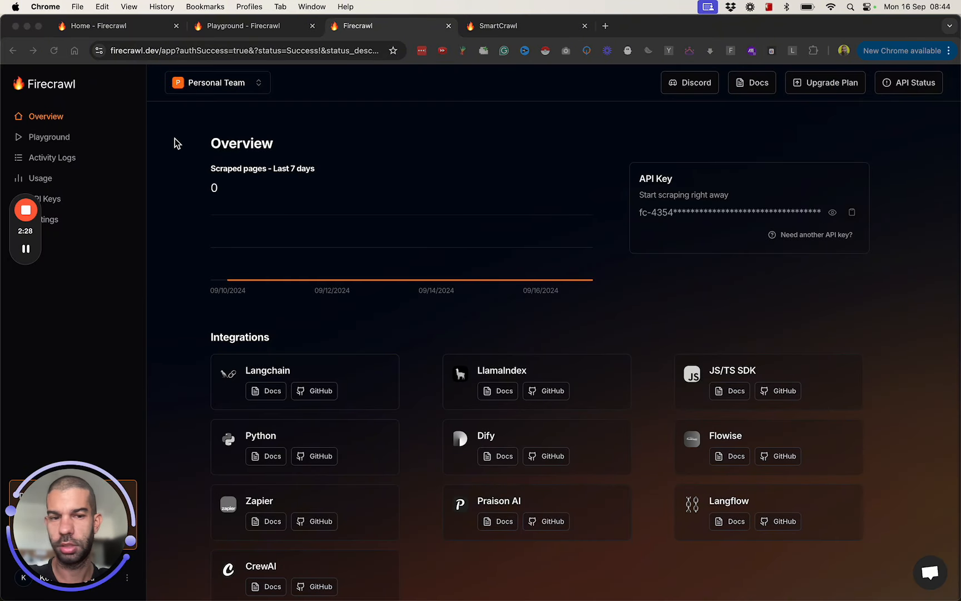
- Look over the account dashboard's Overview page, including its list of integrations
scroll(778, 158, "up", 1)
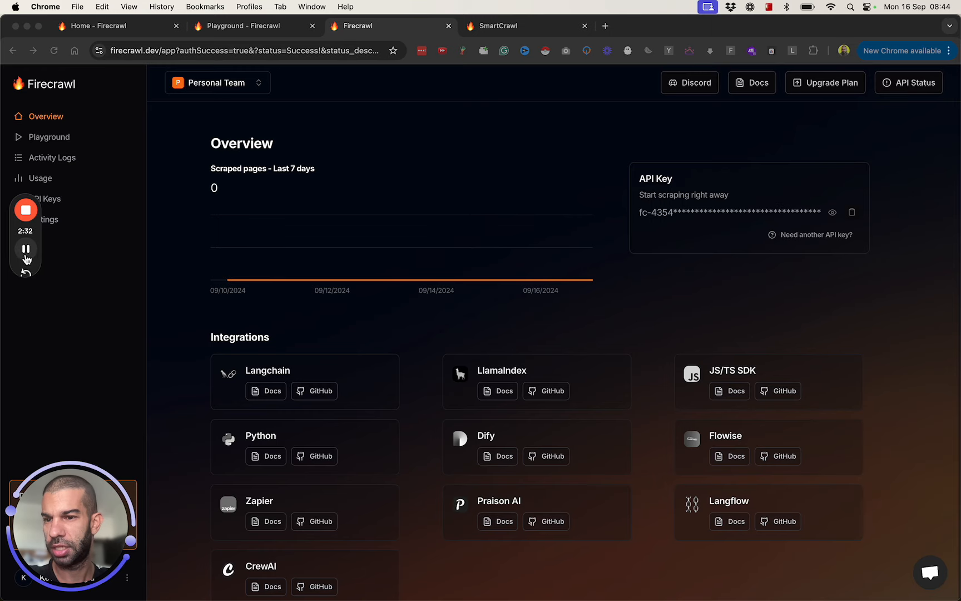
left_click_drag(25, 234, 33, 348)
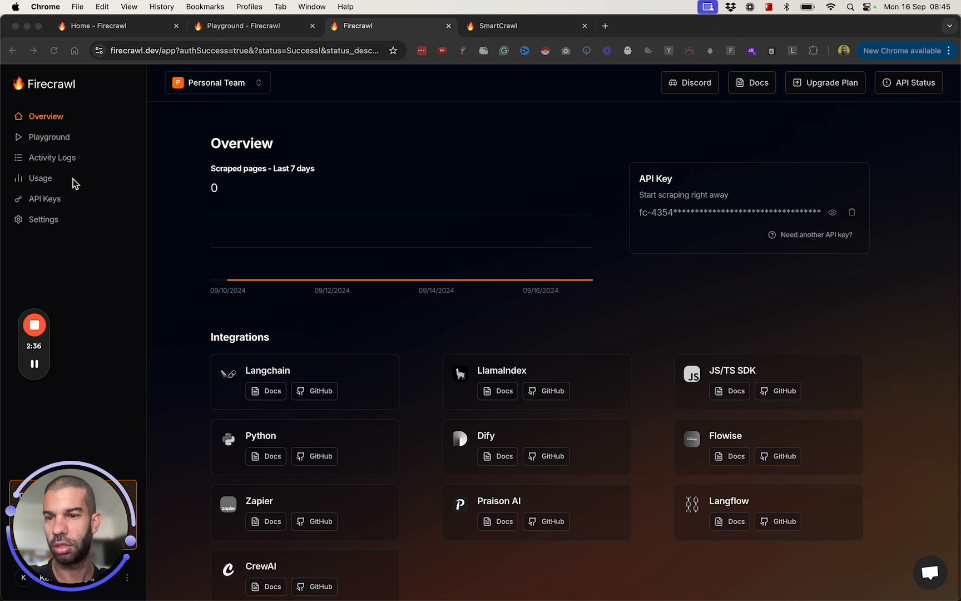
left_click(50, 237)
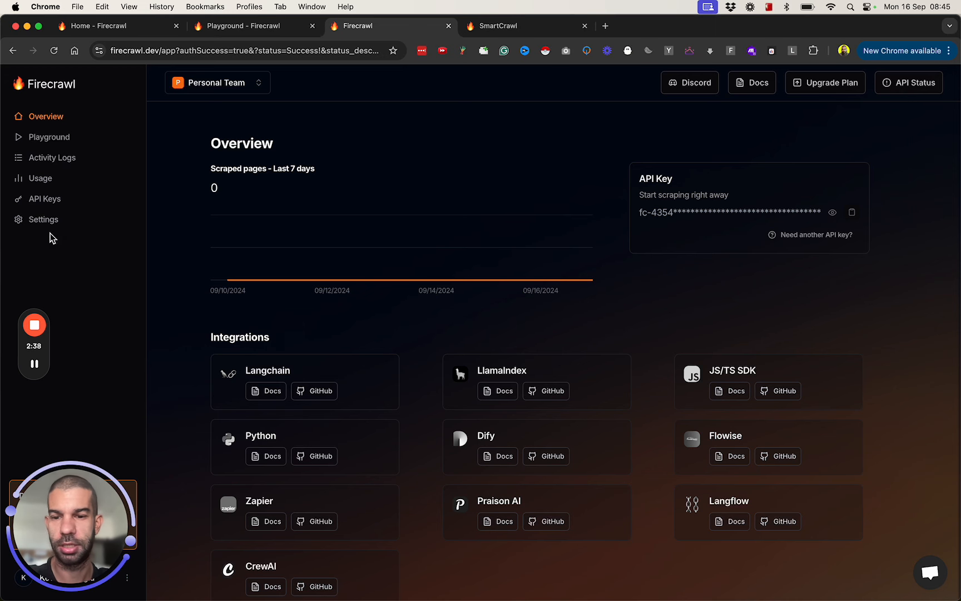
scroll(275, 333, "down", 1)
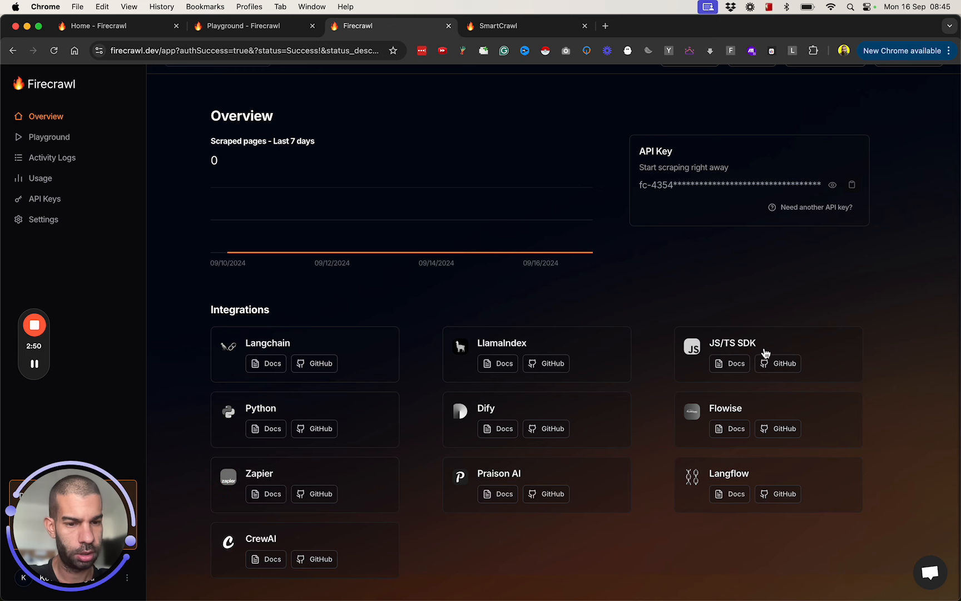
- Open the dashboard's Playground and go through its Crawl mode to Map mode
scroll(292, 325, "up", 1)
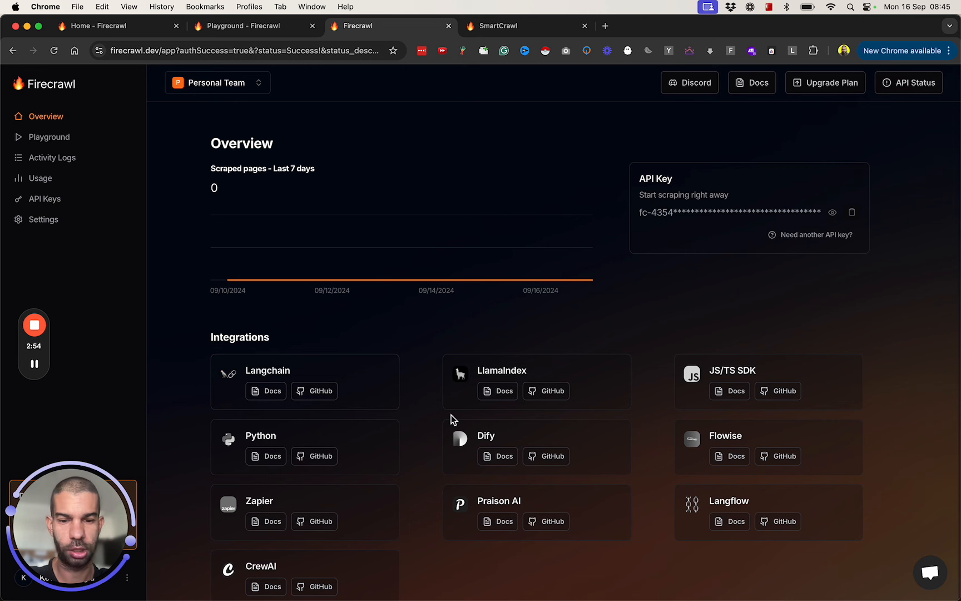
scroll(445, 516, "down", 1)
scroll(445, 516, "up", 1)
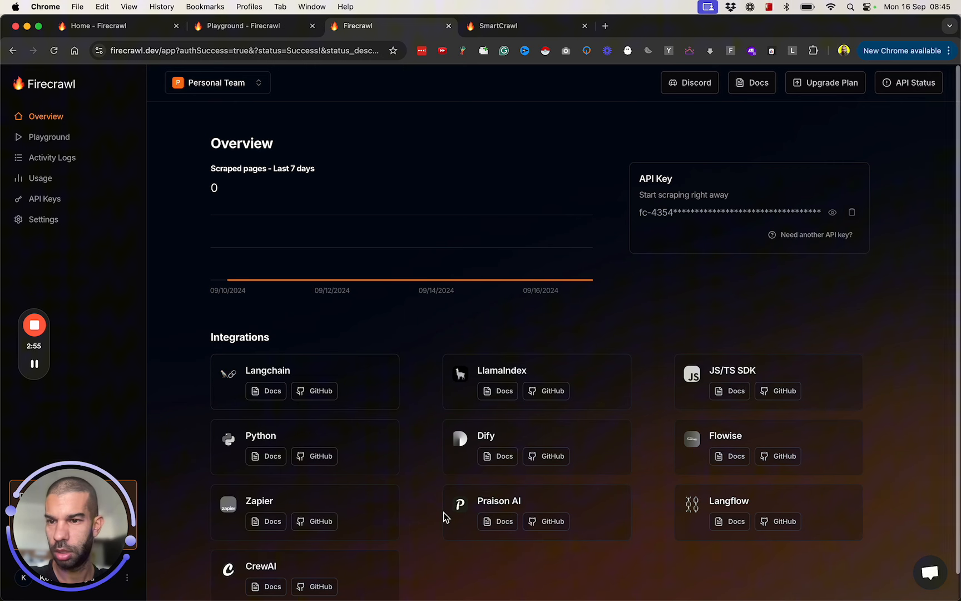
left_click(50, 137)
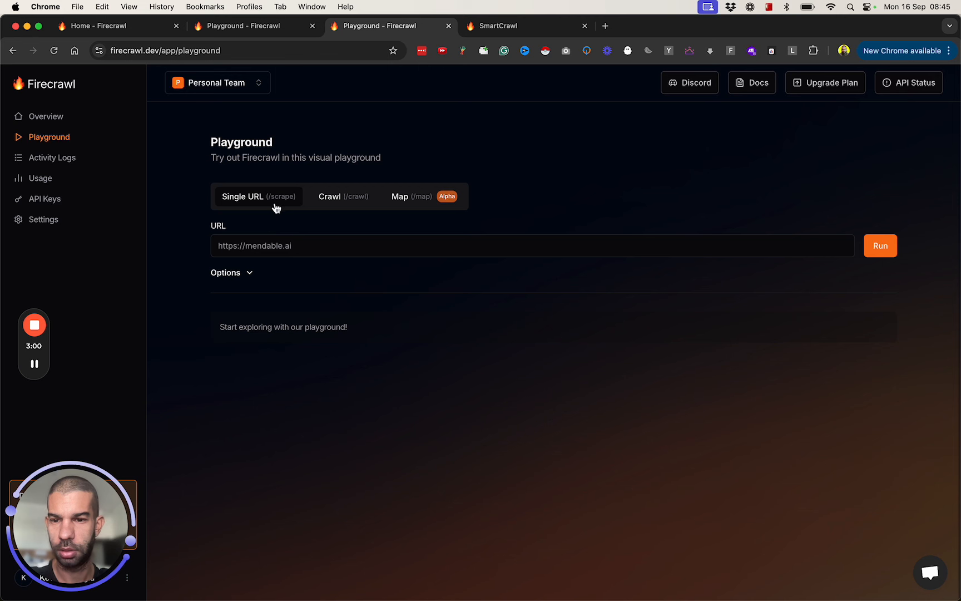
left_click(329, 200)
left_click(407, 201)
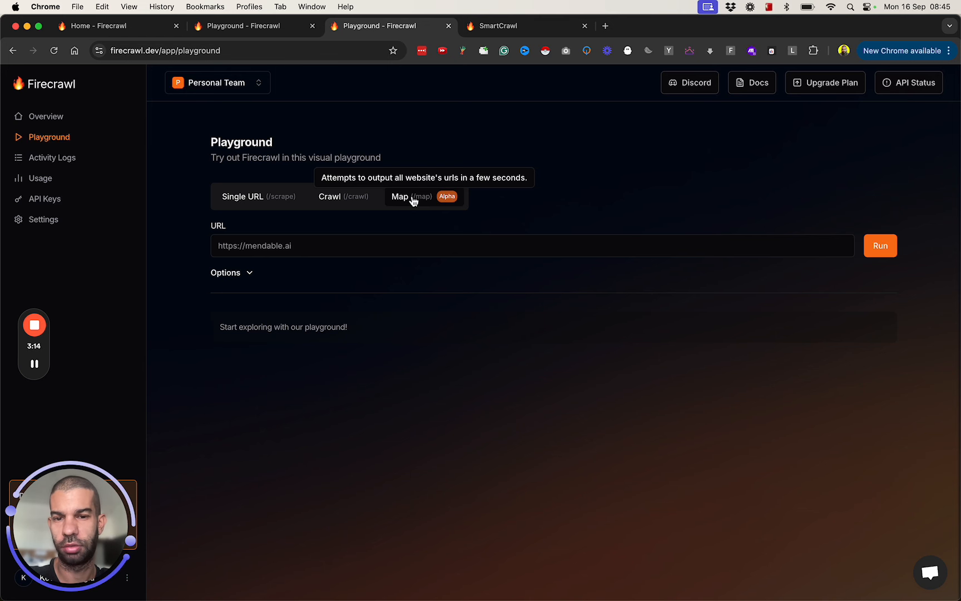
- Expand the playground's Options and compare the settings for Map, Single URL and Crawl, ending on Single URL
left_click(249, 273)
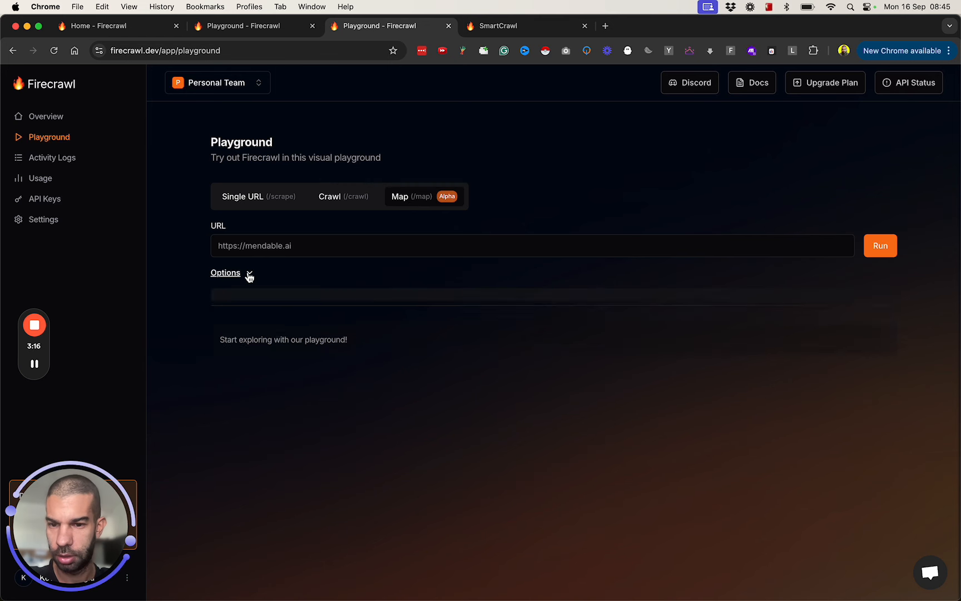
mouse_move(267, 330)
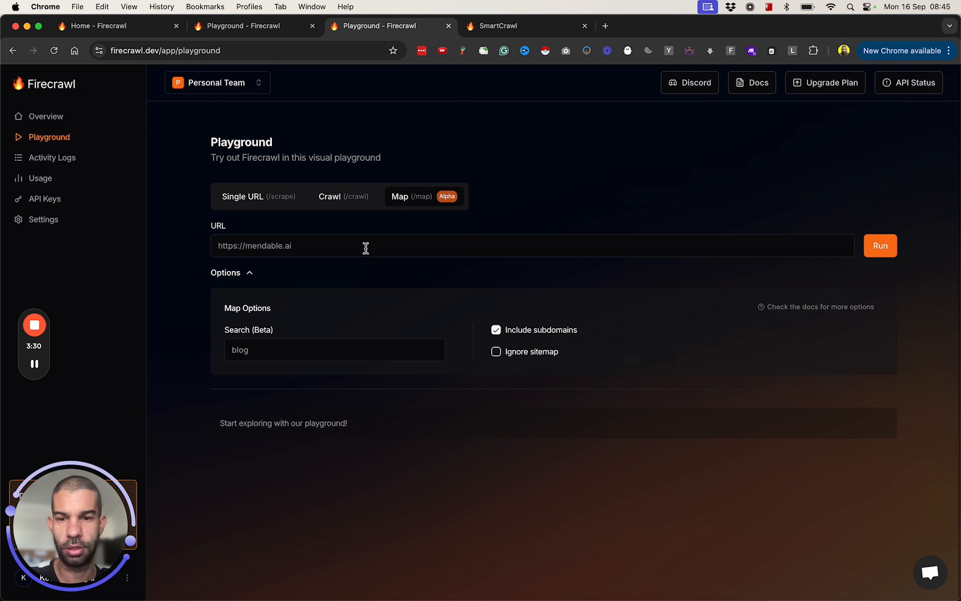
left_click(266, 207)
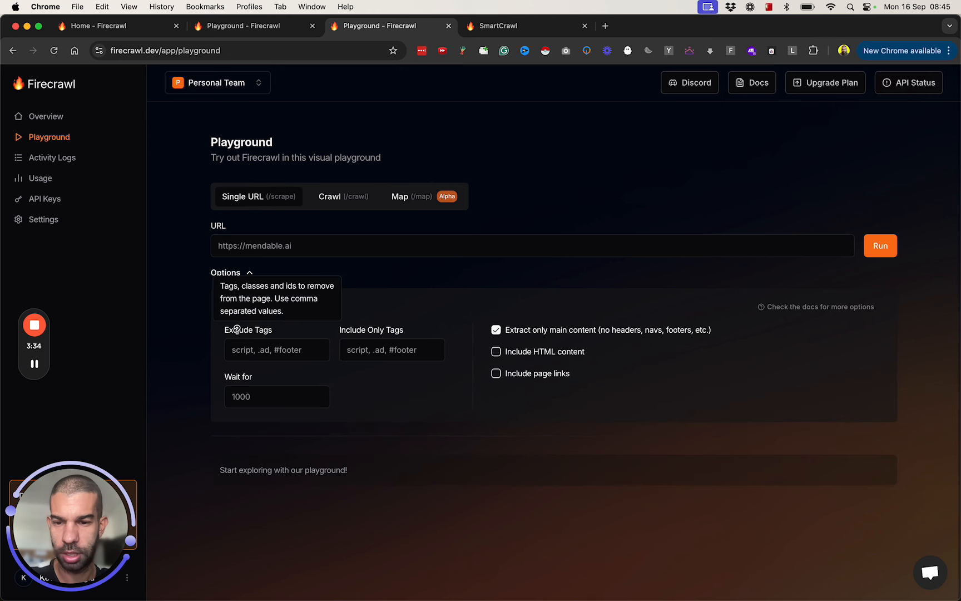
mouse_move(236, 401)
mouse_move(422, 318)
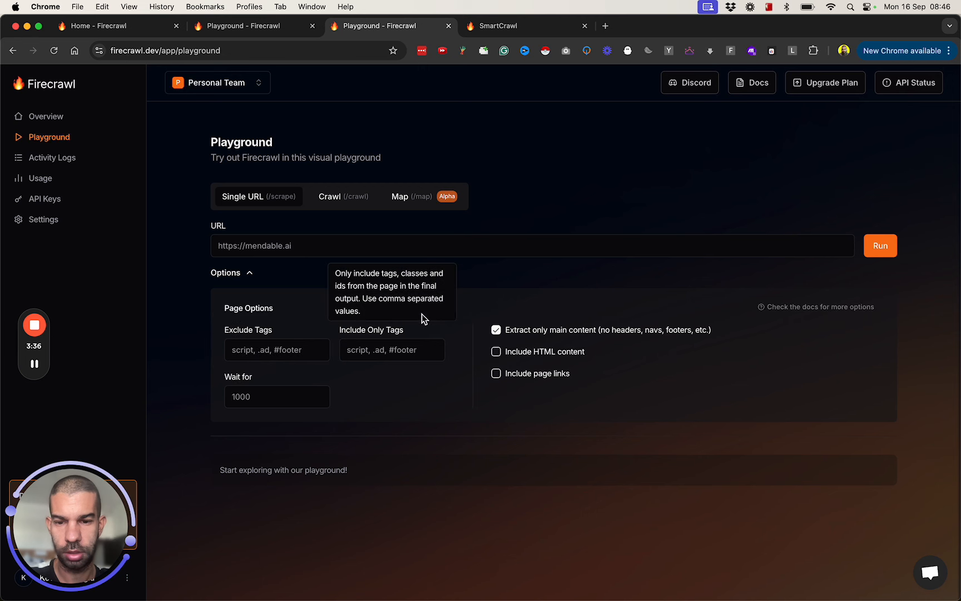
left_click(327, 200)
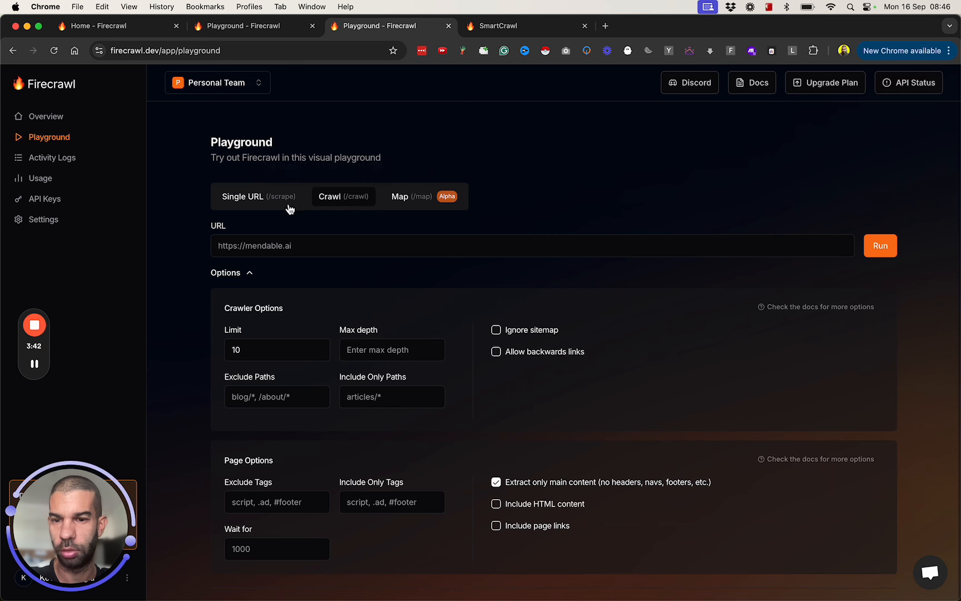
left_click(260, 202)
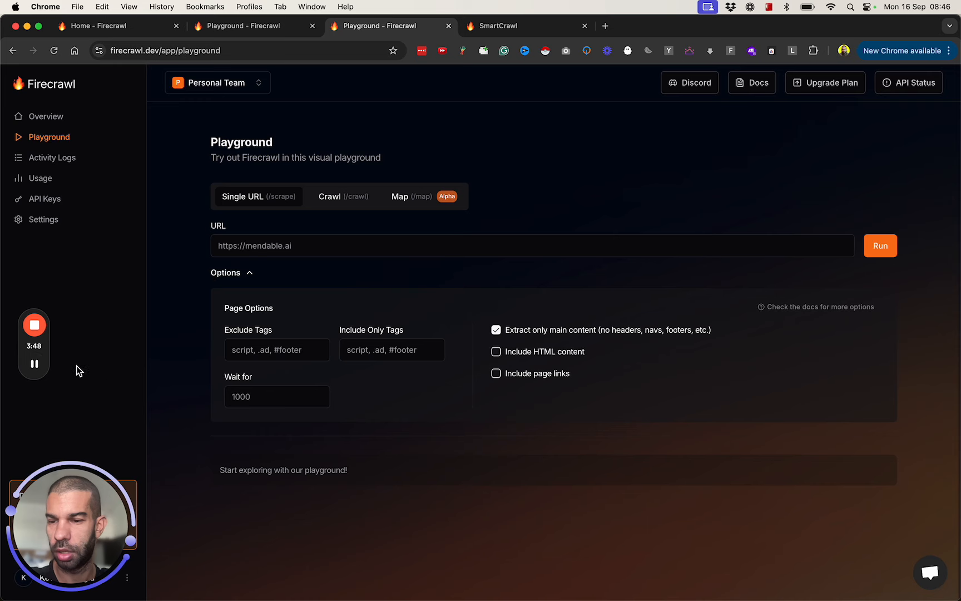
- Switch to the Google results for "marketing agency malta" and examine the sponsored results and business listings
left_click(43, 370)
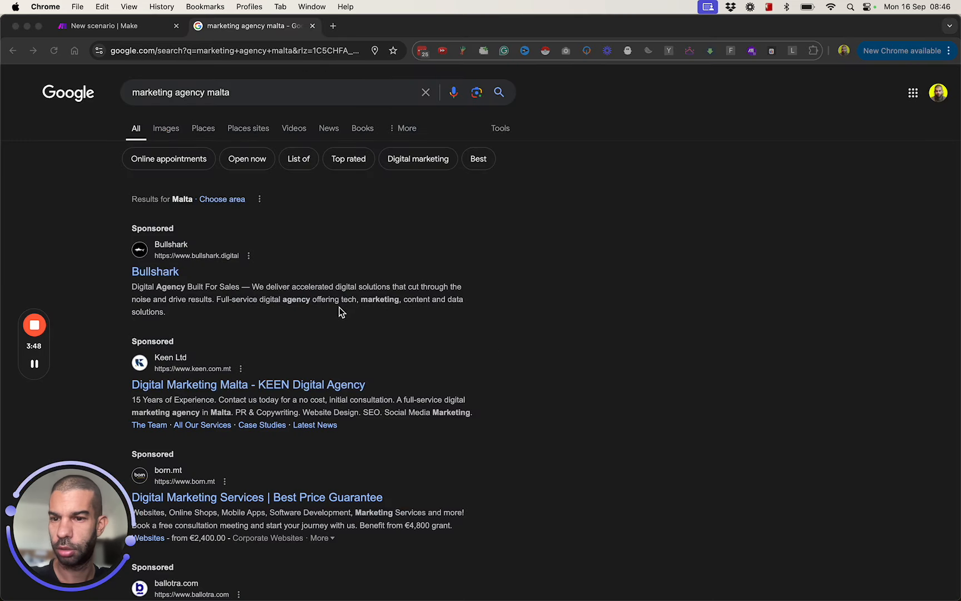
scroll(340, 312, "down", 2)
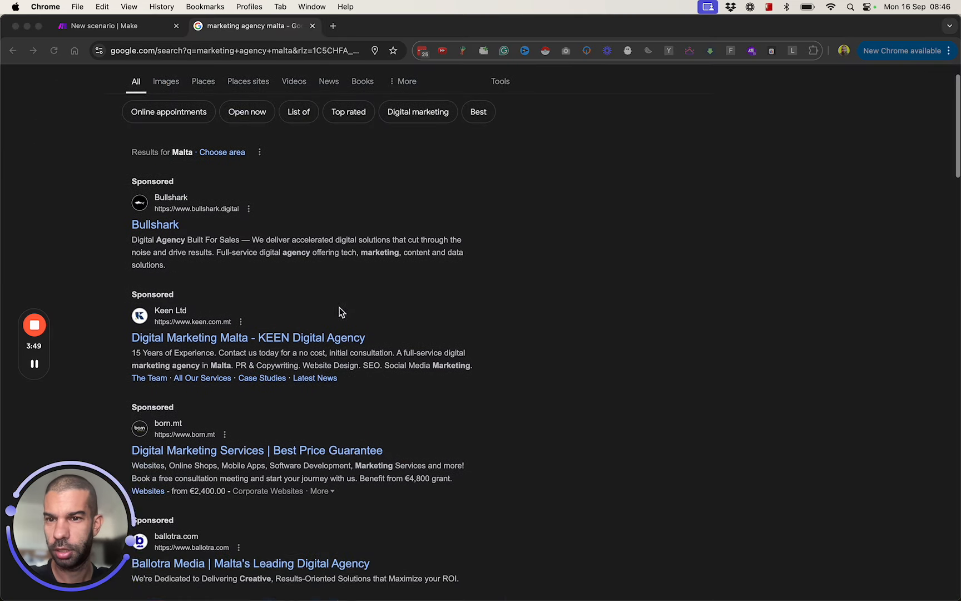
scroll(334, 278, "up", 2)
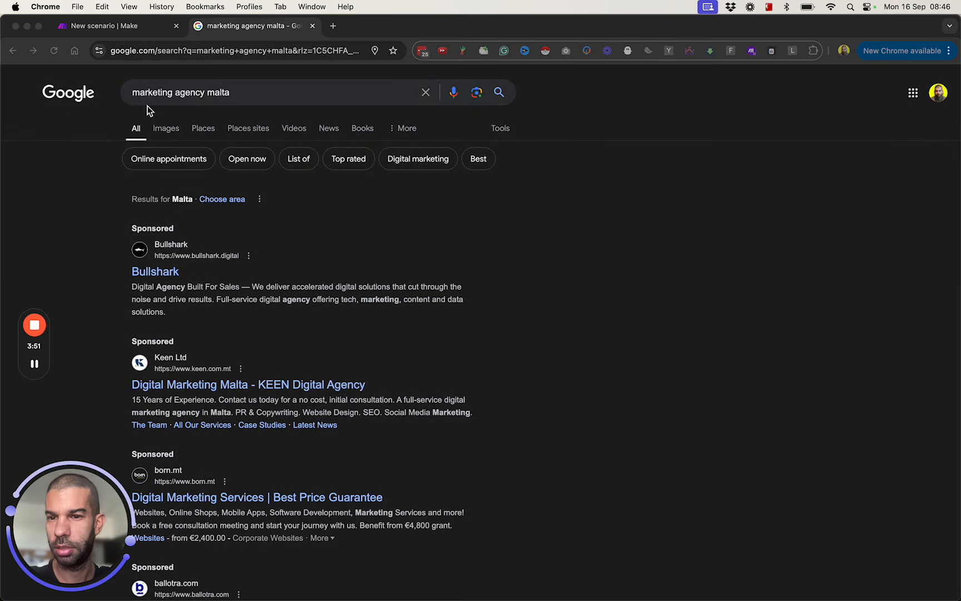
scroll(318, 259, "down", 5)
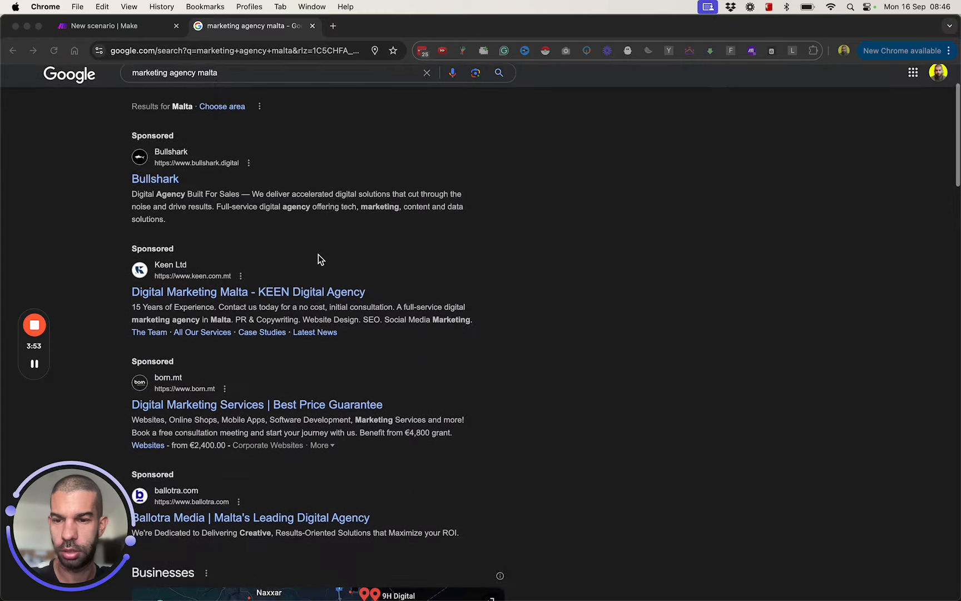
scroll(393, 241, "down", 7)
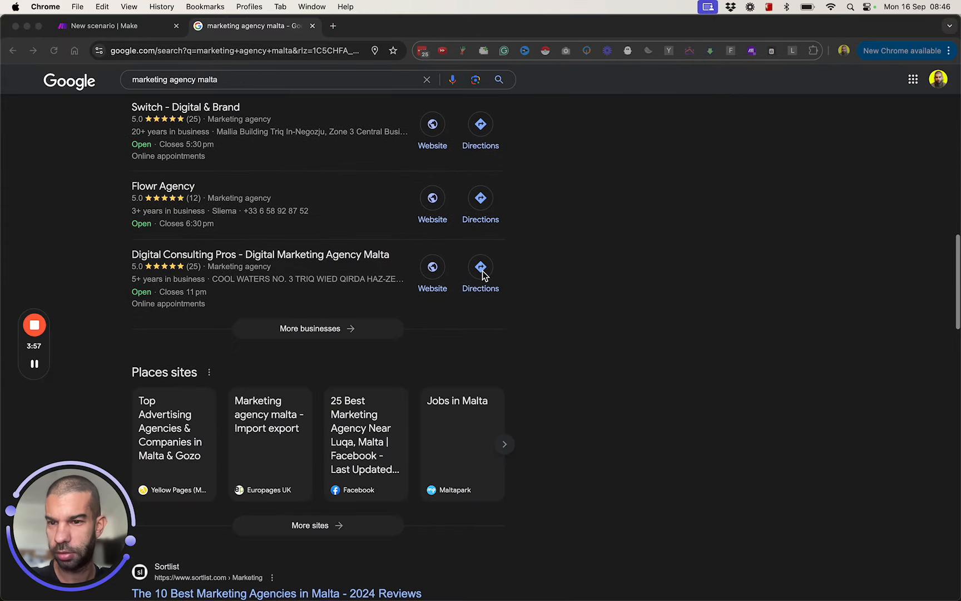
scroll(484, 275, "up", 1)
scroll(277, 372, "down", 1)
scroll(277, 372, "up", 1)
scroll(277, 371, "down", 1)
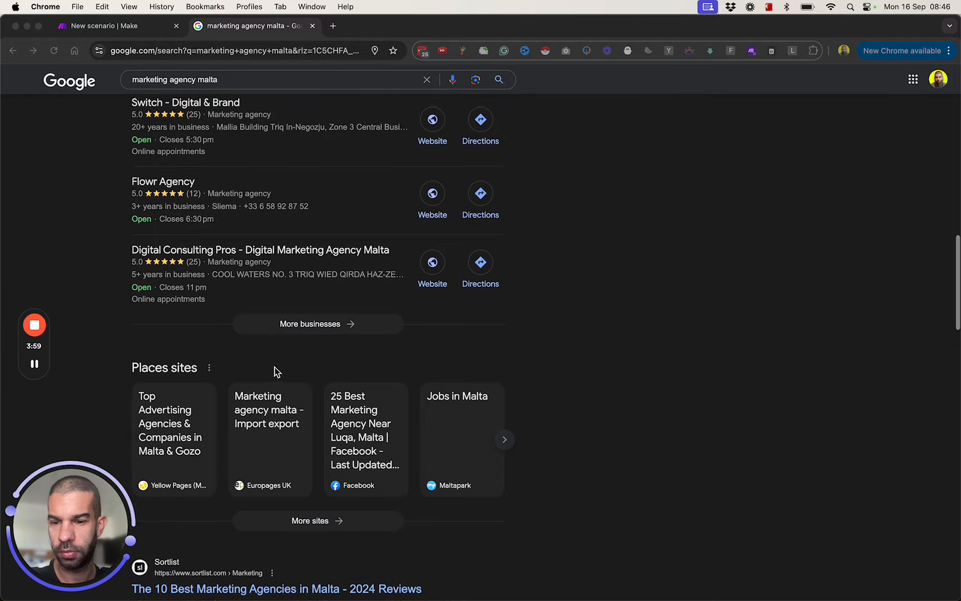
scroll(274, 366, "up", 2)
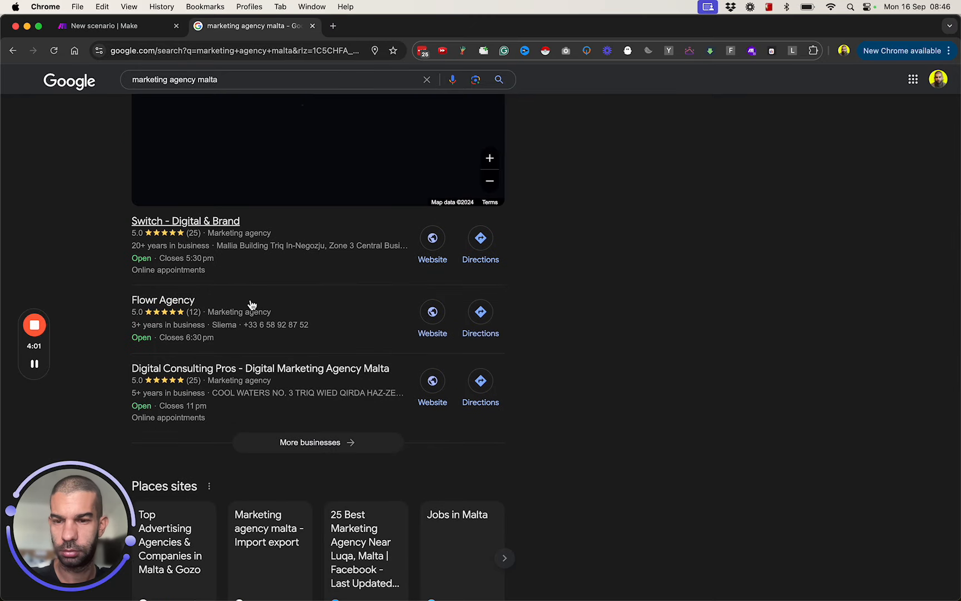
- Open the website of Switch - Digital & Brand from the business listings and look through its home page
left_click(575, 267)
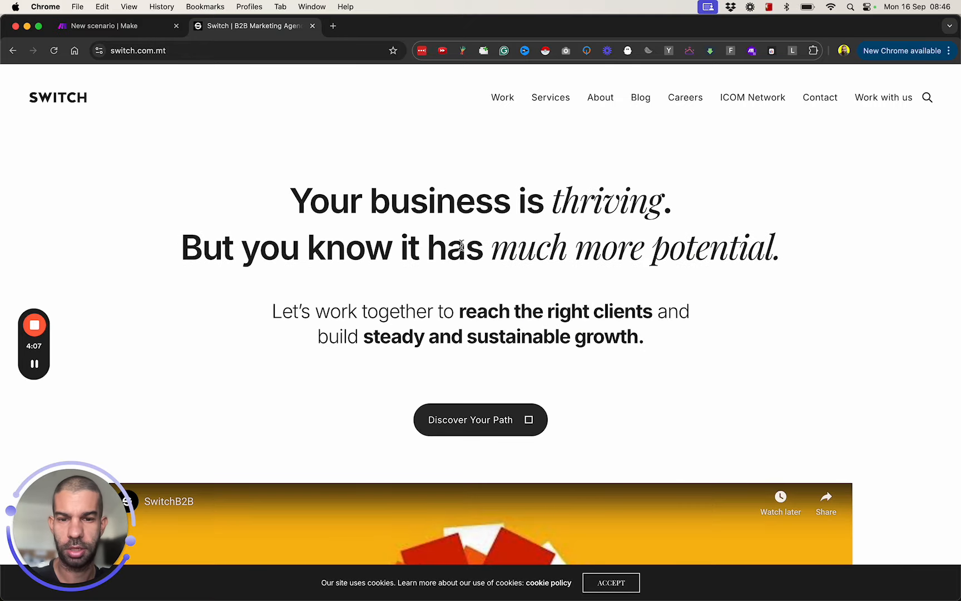
scroll(476, 222, "down", 10)
scroll(476, 223, "up", 4)
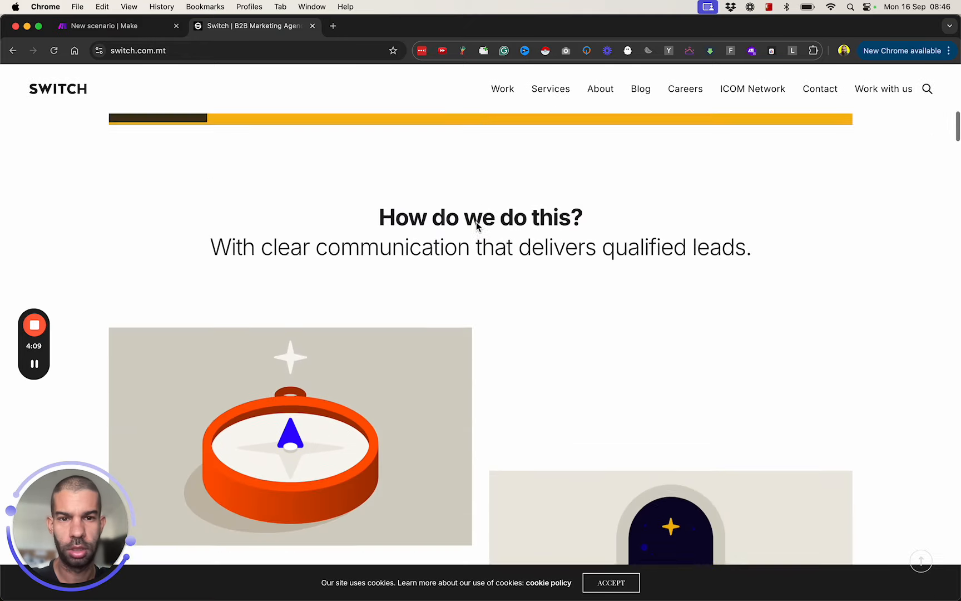
scroll(497, 283, "down", 15)
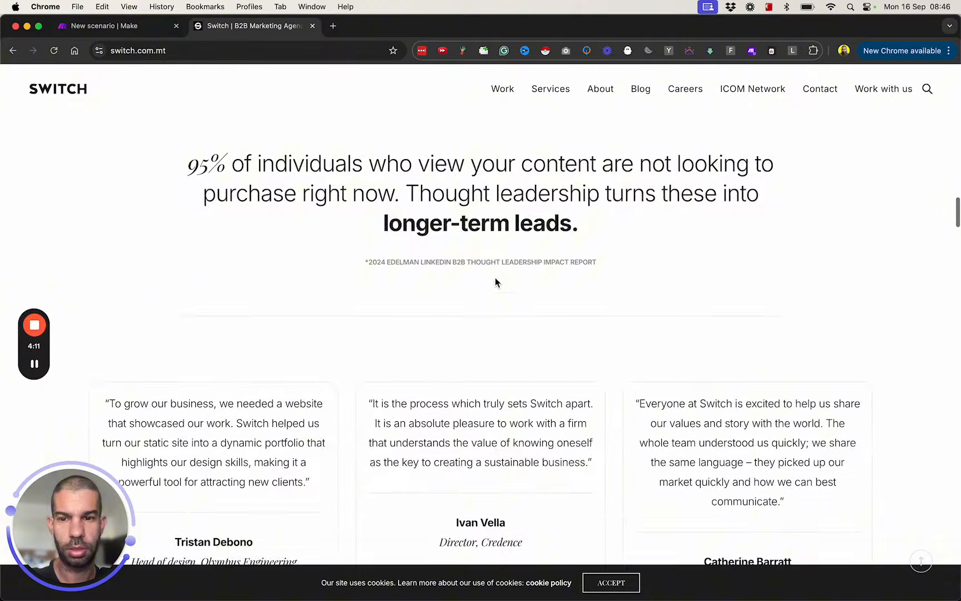
scroll(495, 279, "down", 5)
scroll(495, 281, "down", 20)
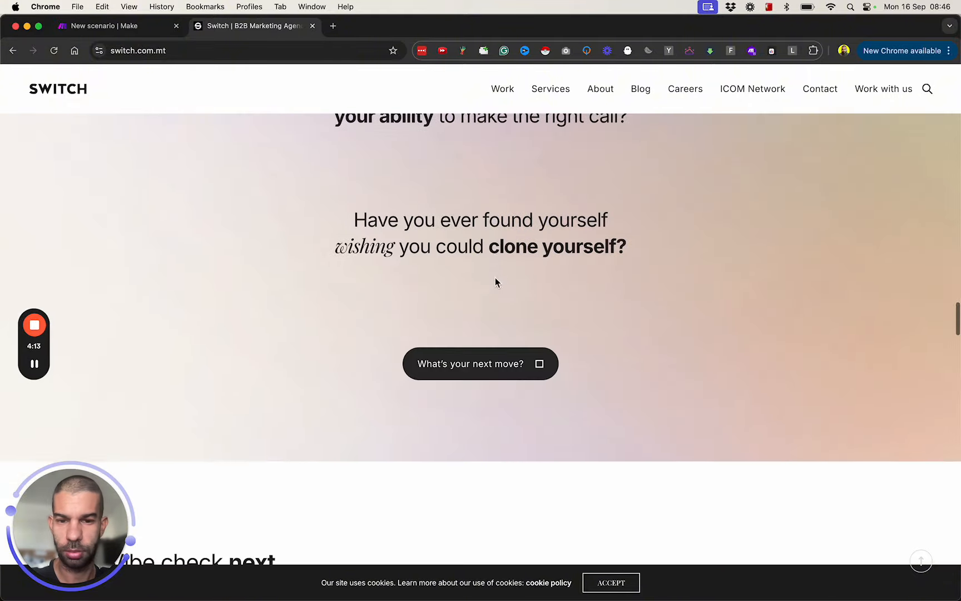
scroll(497, 283, "down", 20)
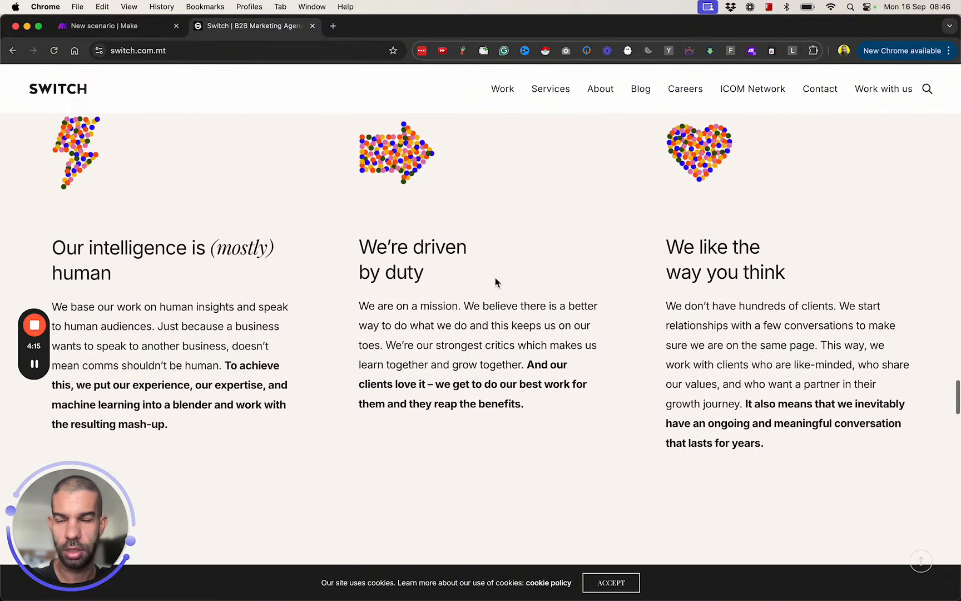
scroll(496, 282, "up", 20)
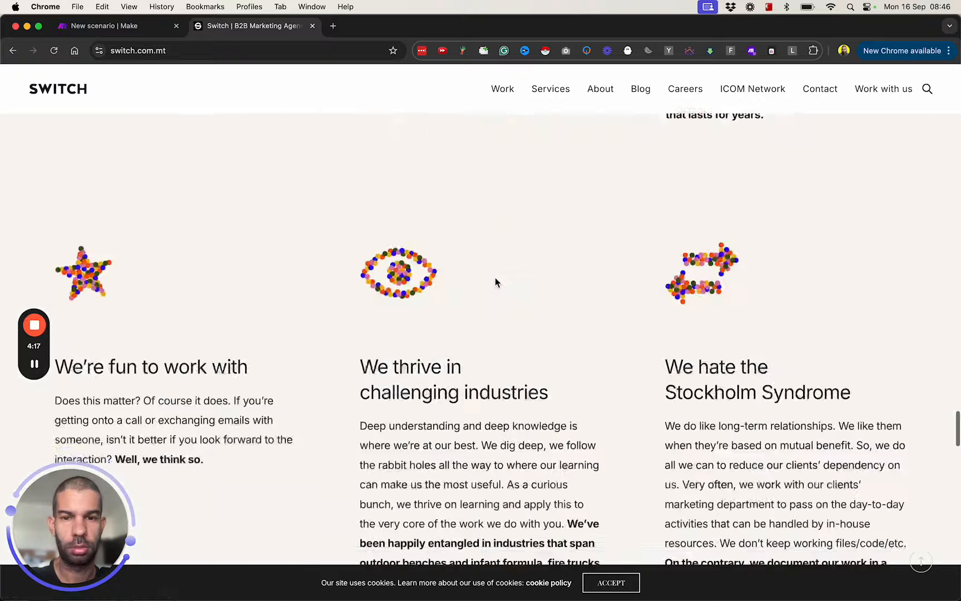
scroll(496, 282, "up", 5)
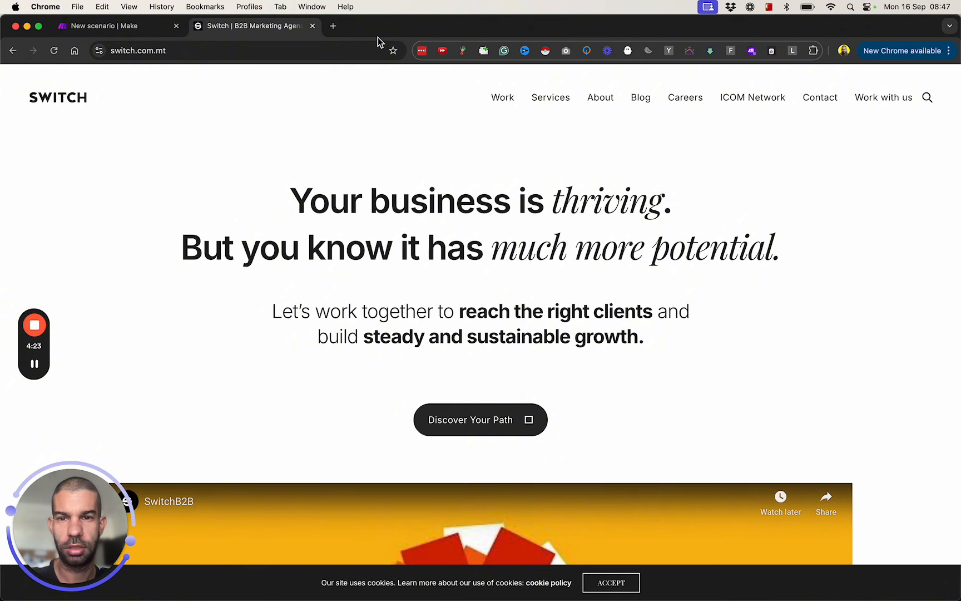
- Copy the Switch home page's address and scrape it as a Single URL in the Firecrawl playground
left_click(337, 52)
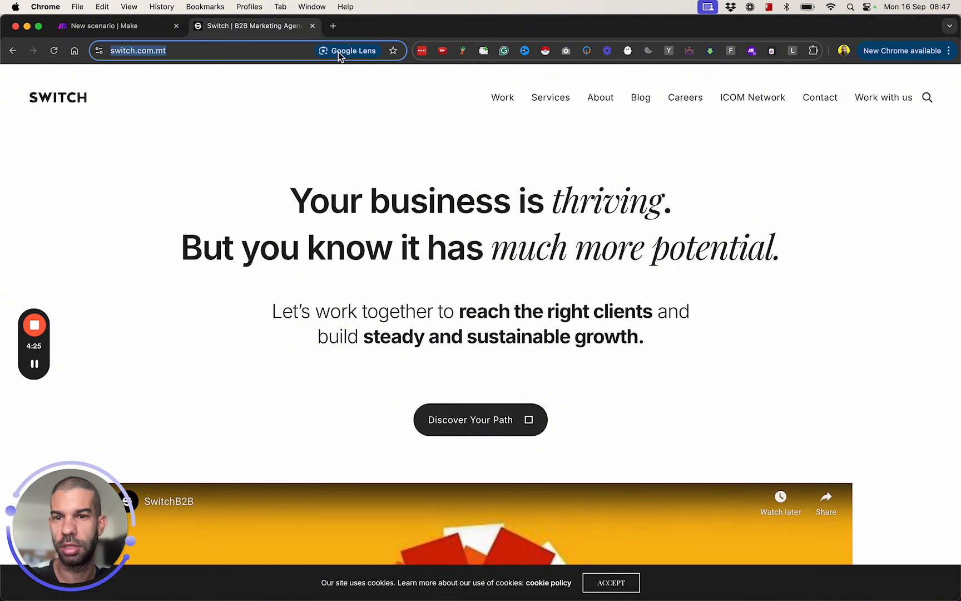
key("super+a")
key("super+c")
left_click(144, 31)
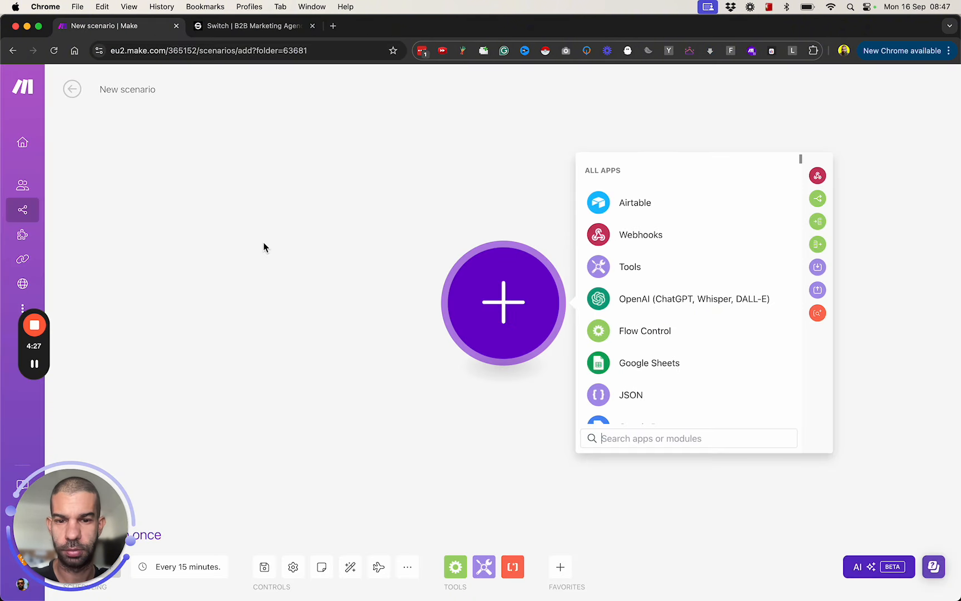
key("super+grave")
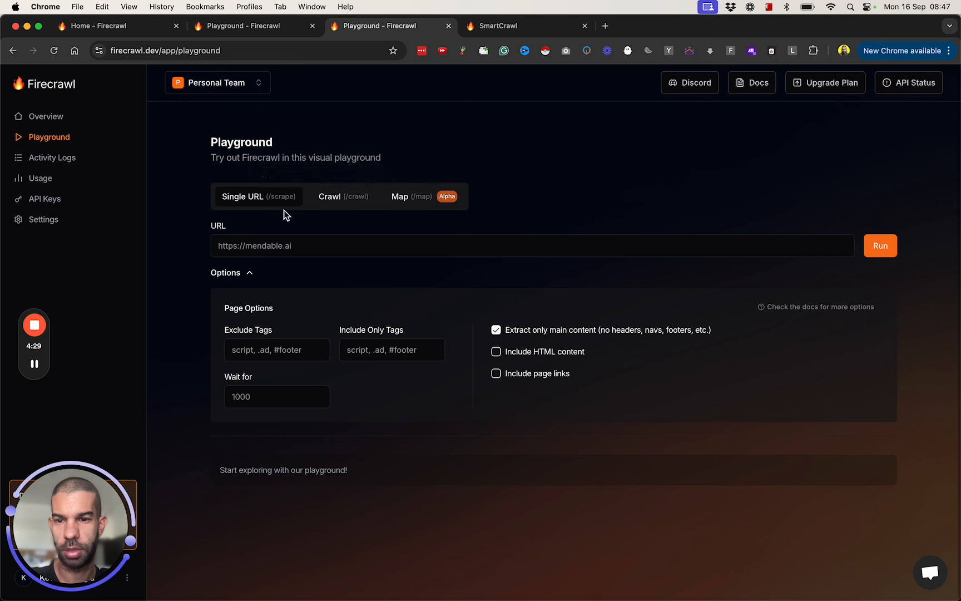
left_click(279, 244)
key("super+v")
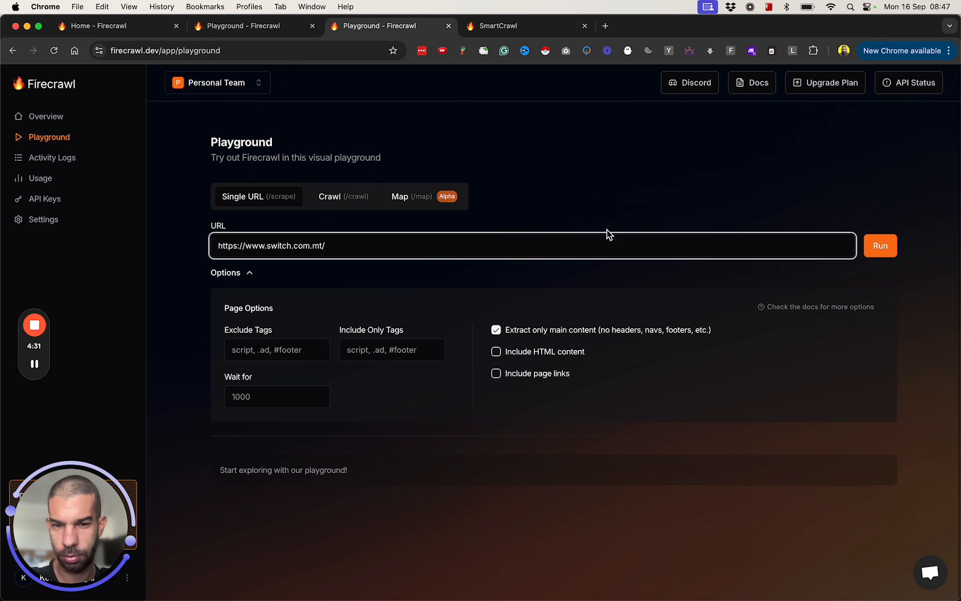
left_click(874, 249)
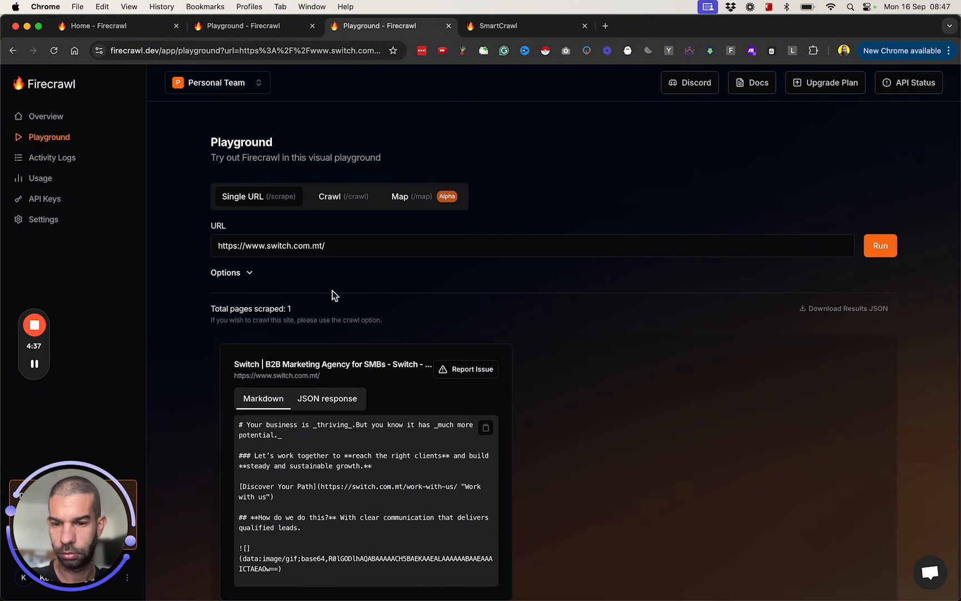
- Inspect the scrape result's JSON response, return to the Markdown view and copy the whole Markdown output
scroll(163, 355, "down", 2)
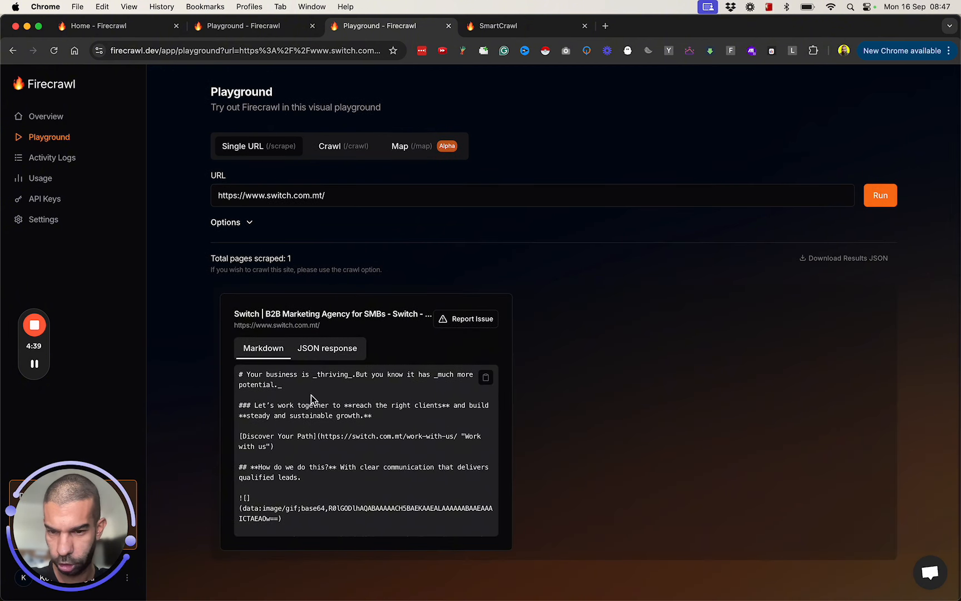
left_click(322, 349)
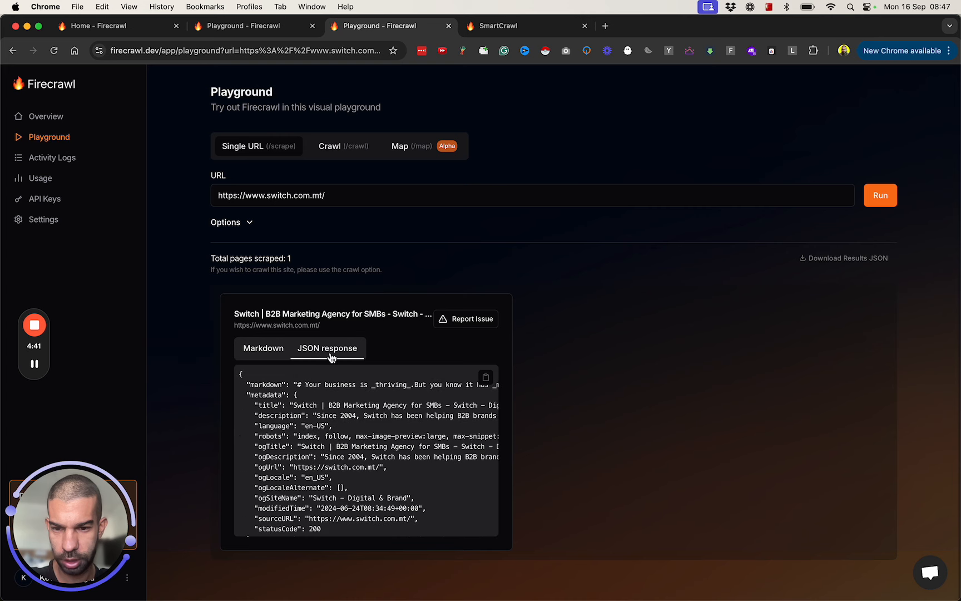
left_click(279, 353)
key("super+a")
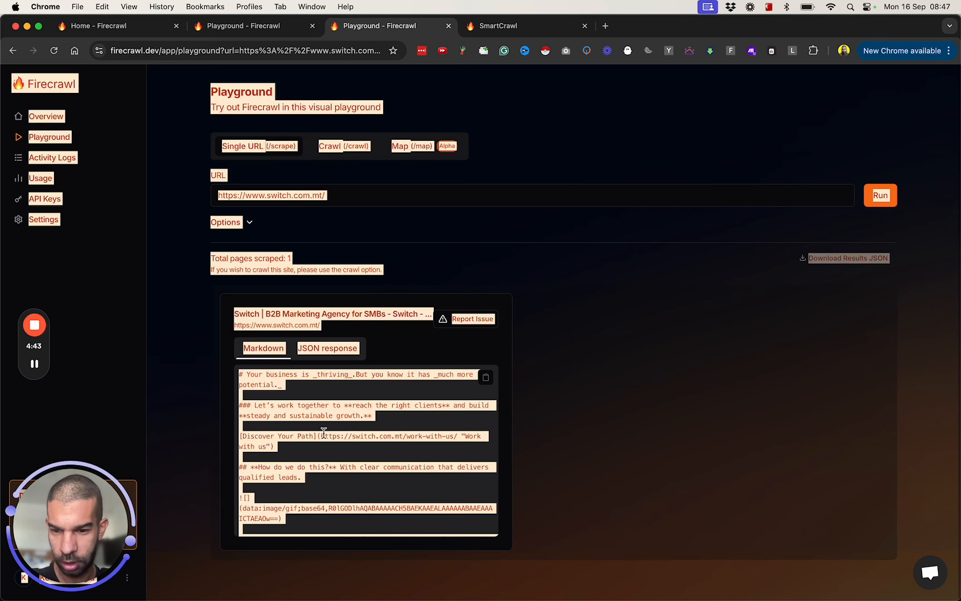
left_click(324, 433)
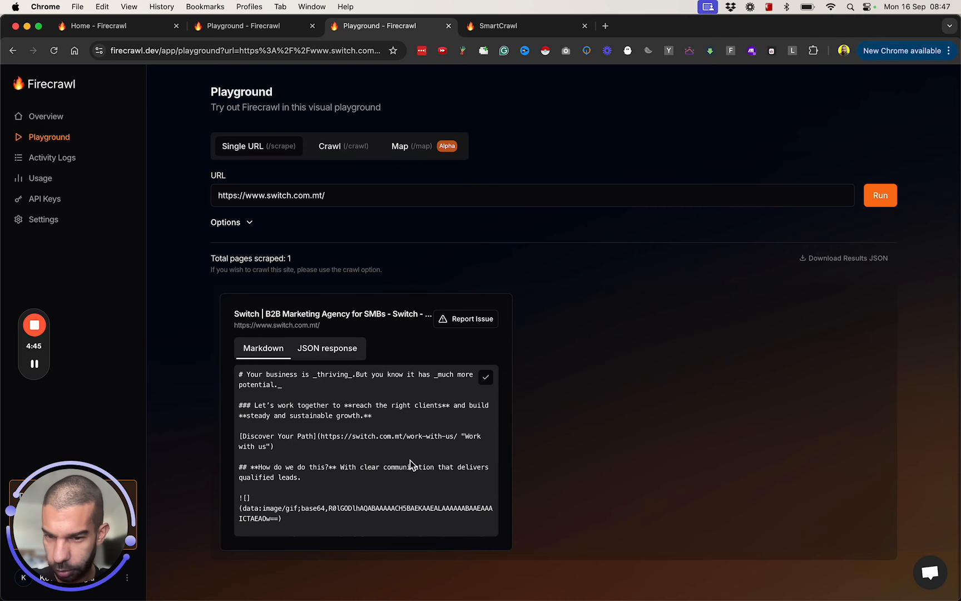
- Open markdowntohtml.com in a new tab and replace its sample Markdown with the copied scrape output
key("super+t")
type("mark")
key("Return")
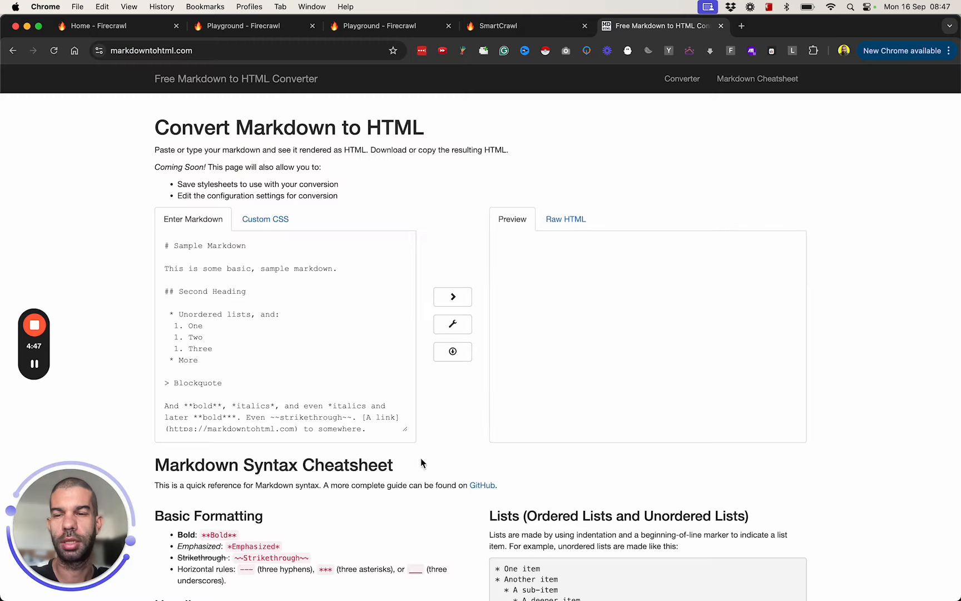
left_click(293, 388)
key("super+a")
key("super+v")
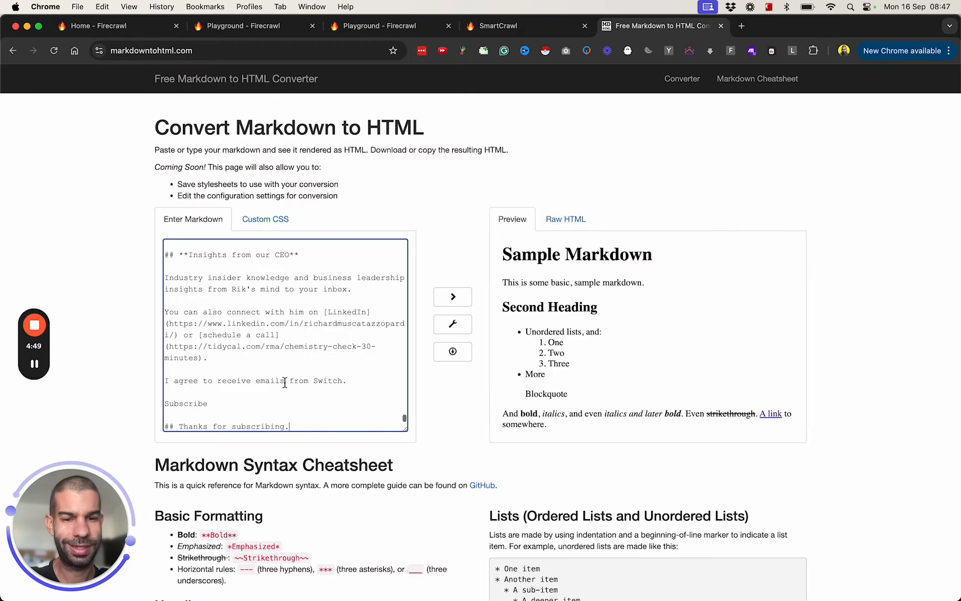
- Look through the rendered HTML preview of the scraped Markdown and return to its beginning
scroll(620, 341, "down", 10)
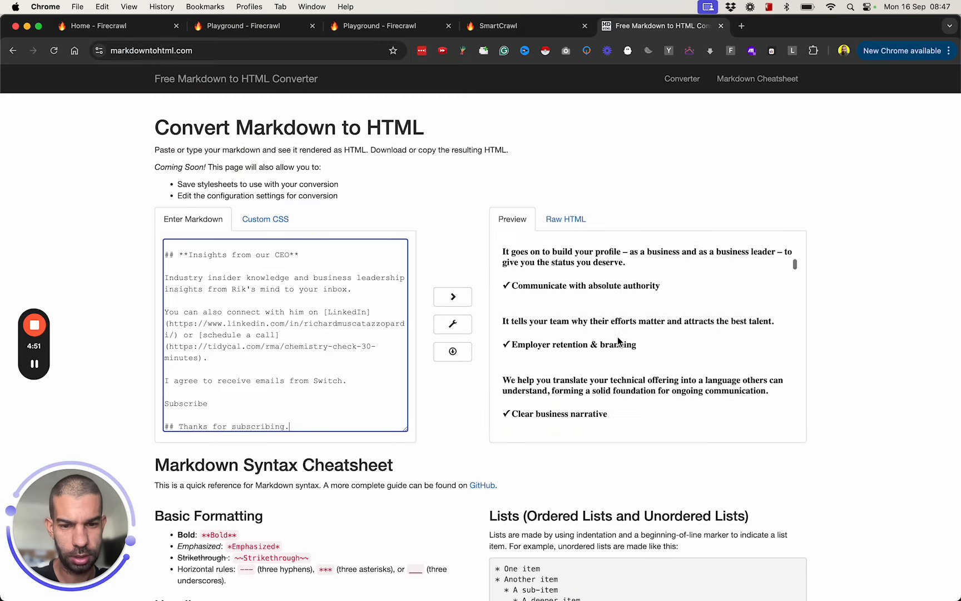
scroll(620, 341, "down", 15)
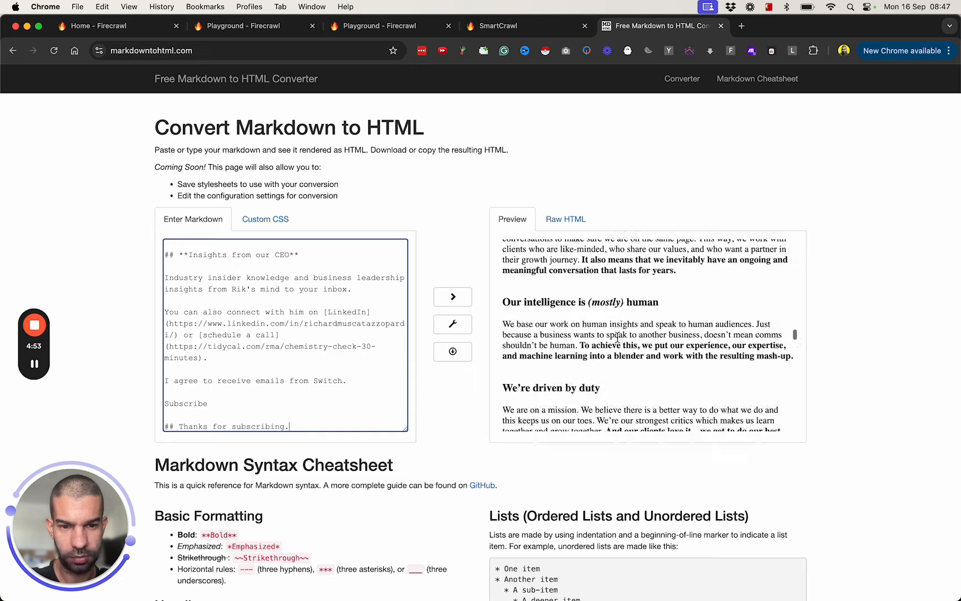
scroll(618, 341, "down", 3)
scroll(619, 341, "up", 20)
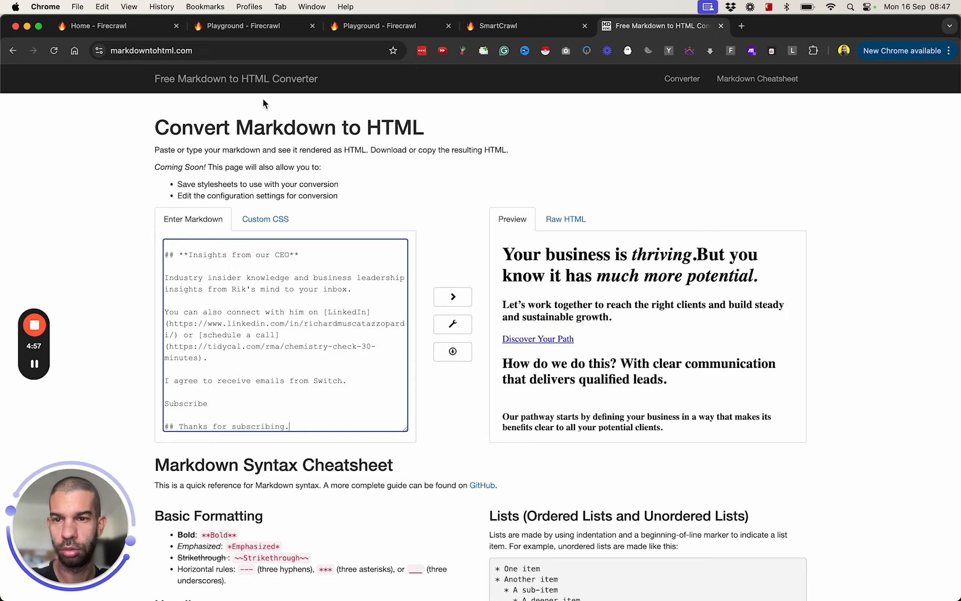
- Create a new Google Docs document through docs.new and paste the copied raw Markdown into it
key("super+t")
type("docs.new")
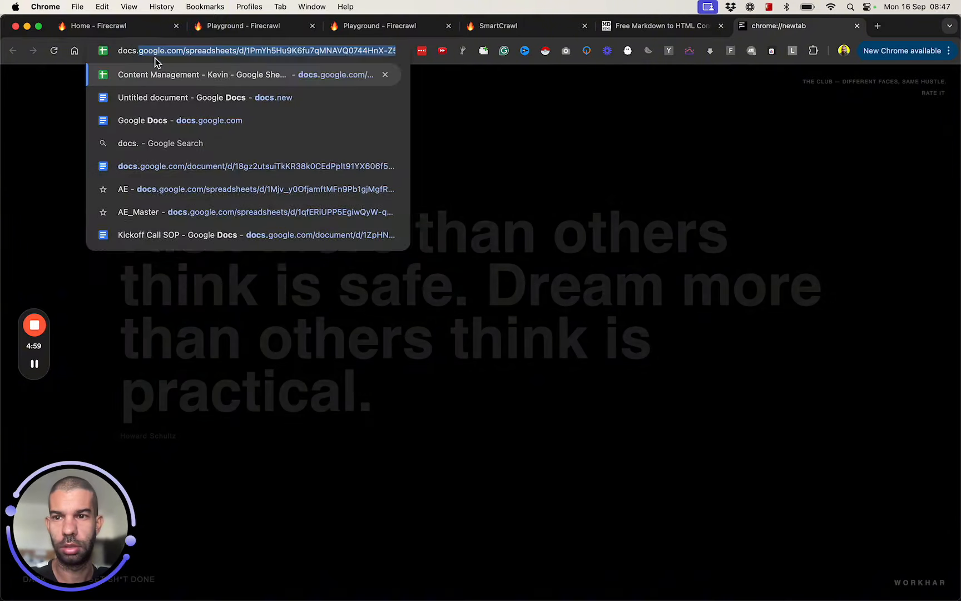
key("Return")
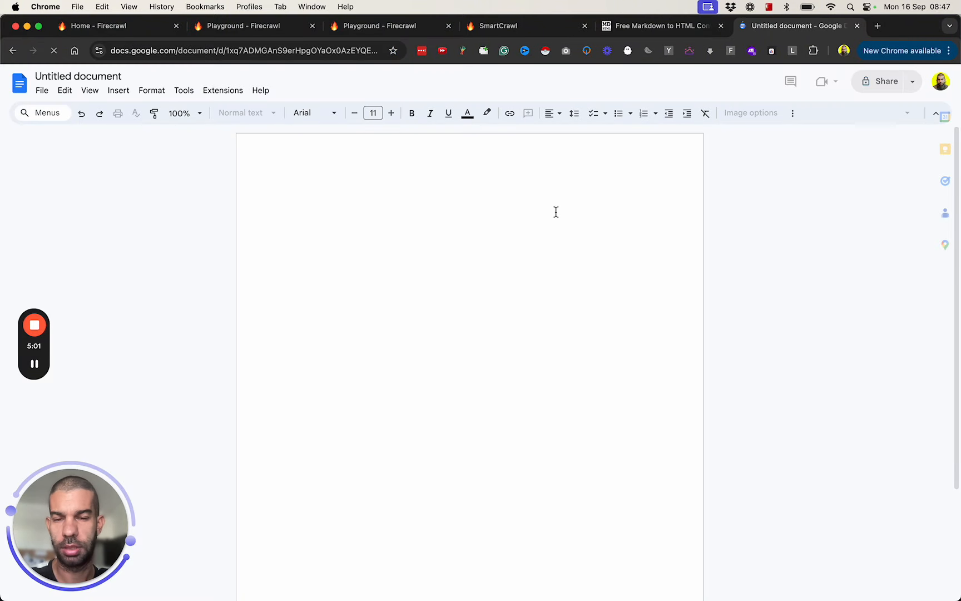
key("super+v")
scroll(470, 333, "up", 10)
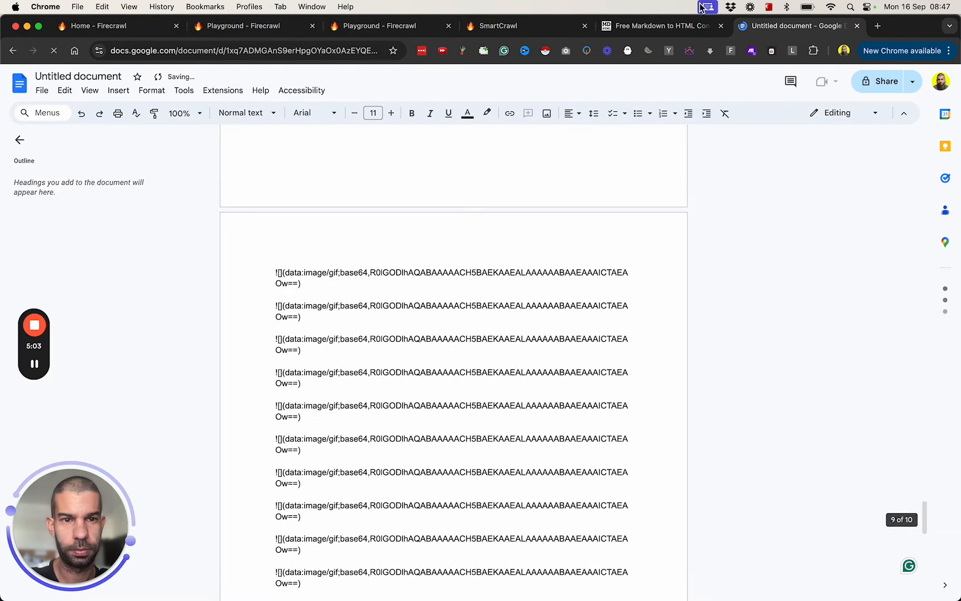
- Copy the whole rendered preview from the Markdown converter and replace the Google Docs document's contents with it
left_click(656, 26)
left_click(588, 363)
key("super+a")
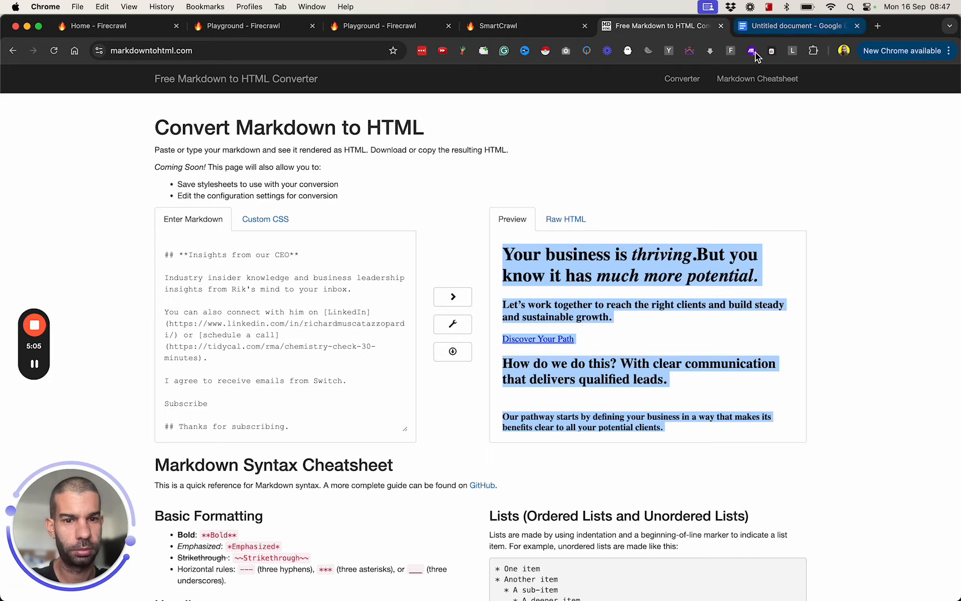
left_click(740, 25)
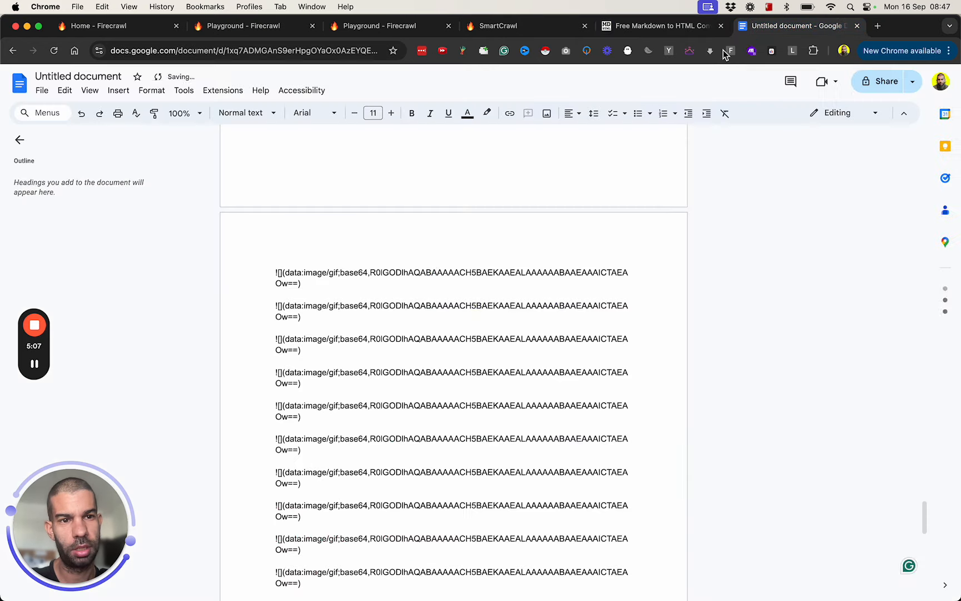
key("super+a")
key("super+v")
- Examine the pasted page content in the document, checking its headings, links, testimonials and project images
scroll(363, 289, "up", 20)
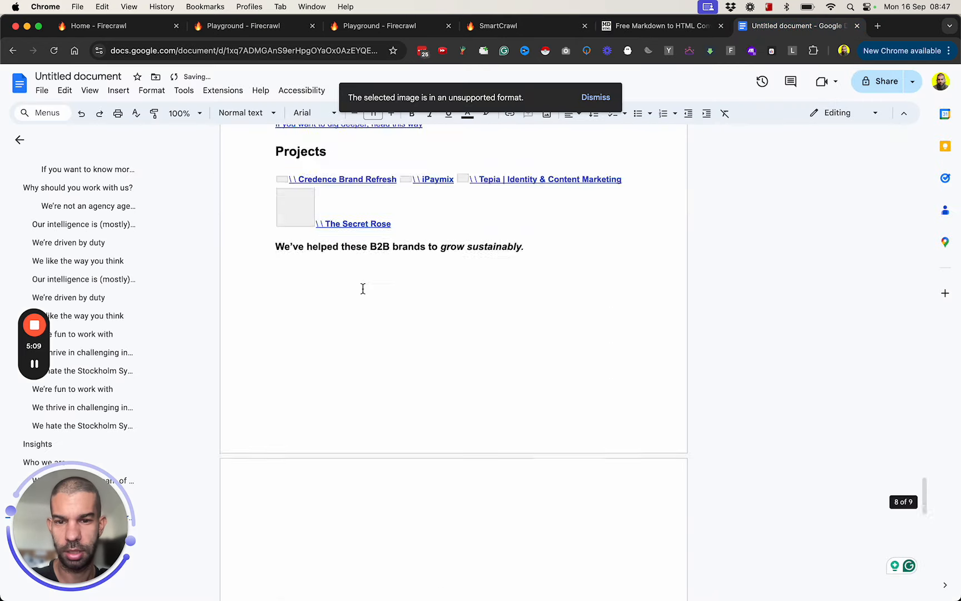
scroll(363, 289, "up", 20)
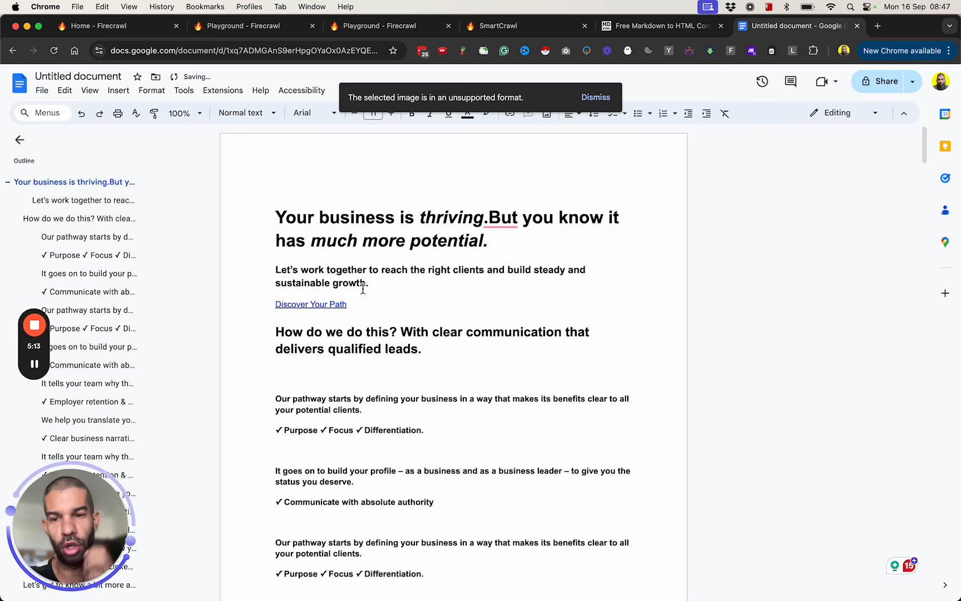
scroll(378, 395, "down", 5)
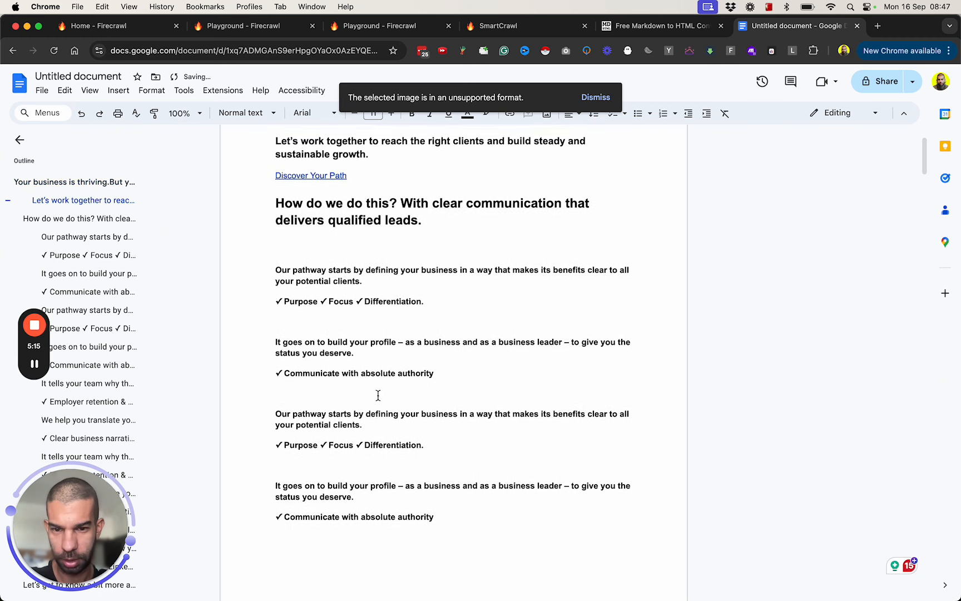
scroll(378, 395, "up", 5)
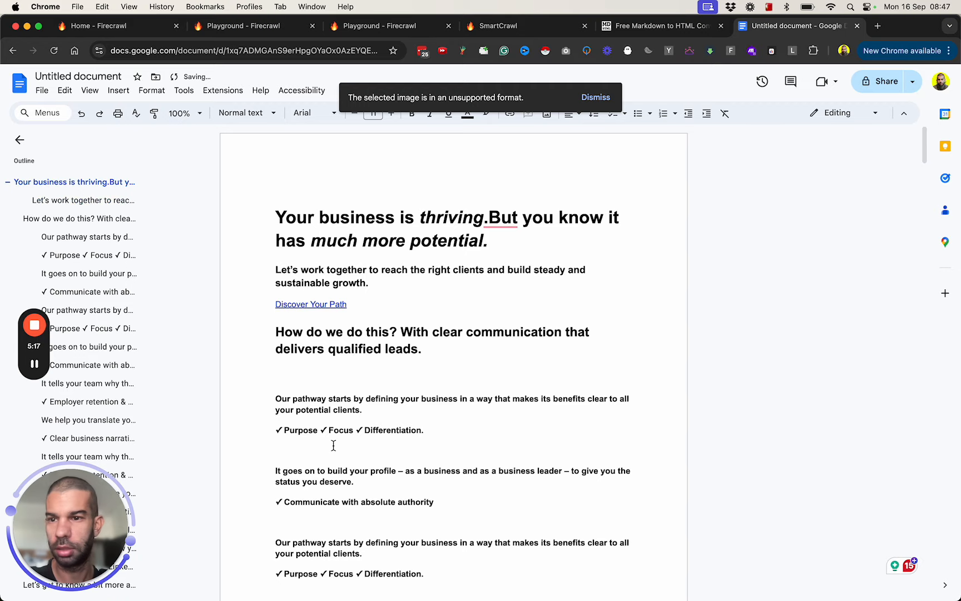
scroll(509, 370, "down", 20)
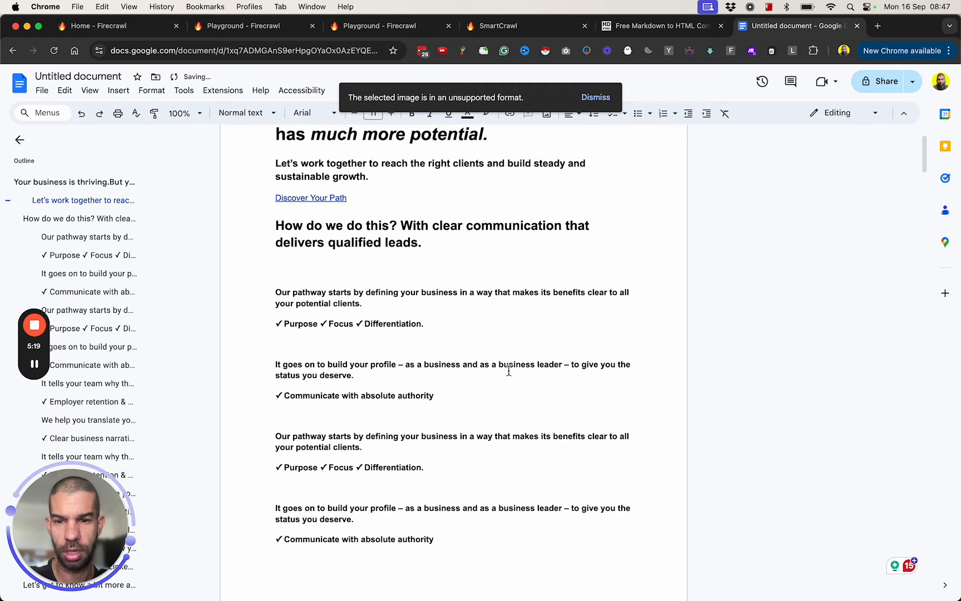
scroll(509, 371, "down", 20)
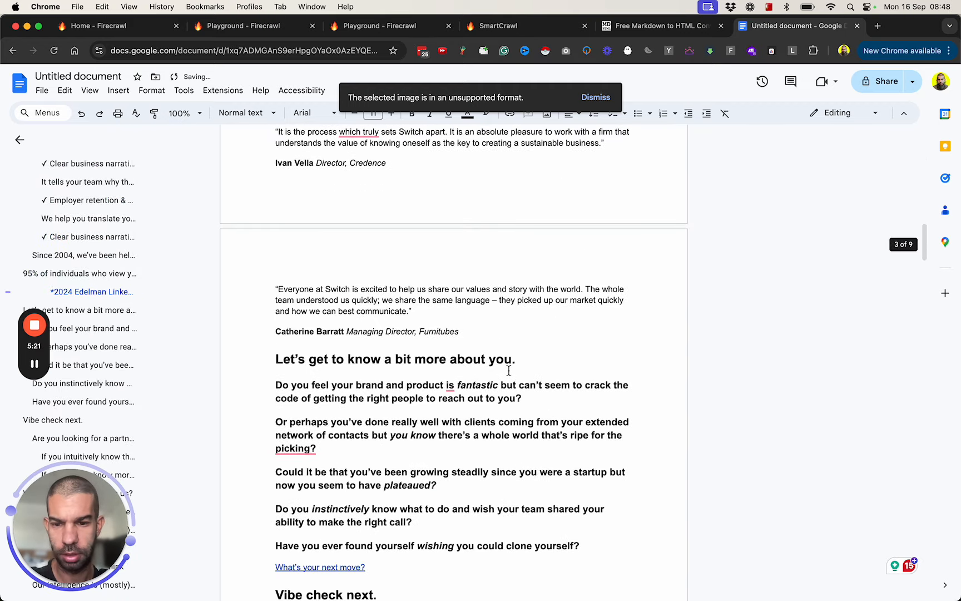
scroll(509, 371, "down", 20)
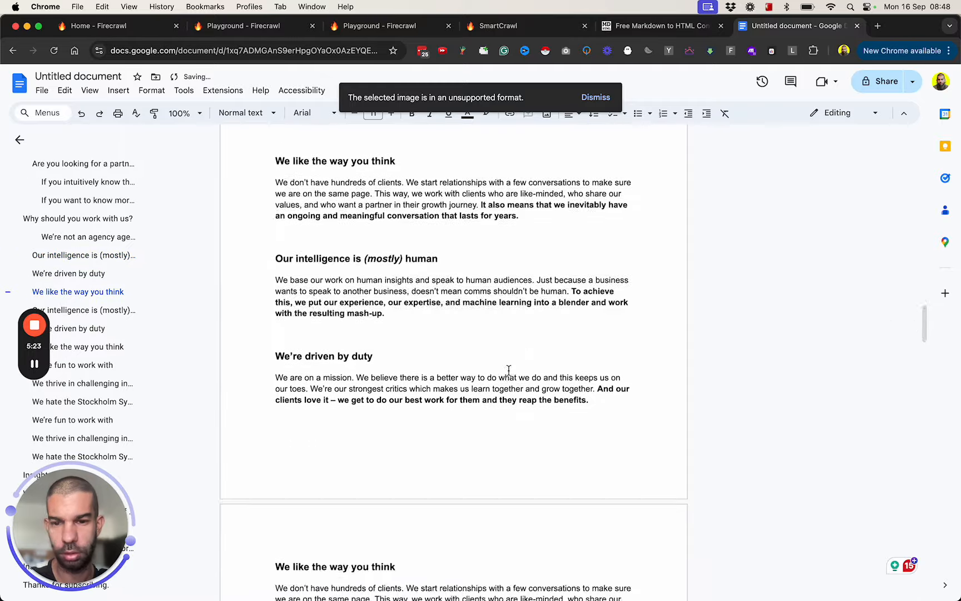
scroll(399, 340, "down", 20)
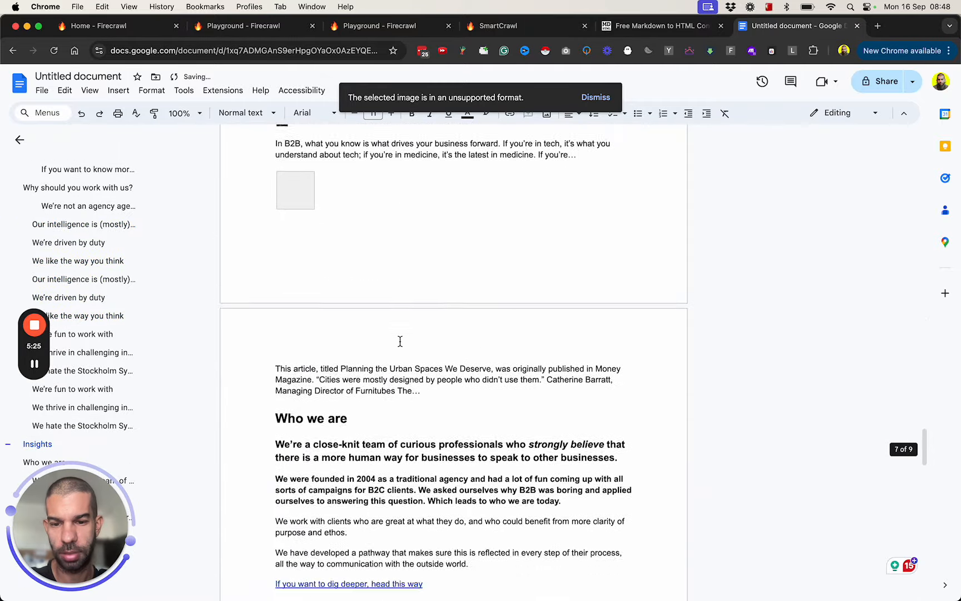
scroll(401, 345, "down", 1)
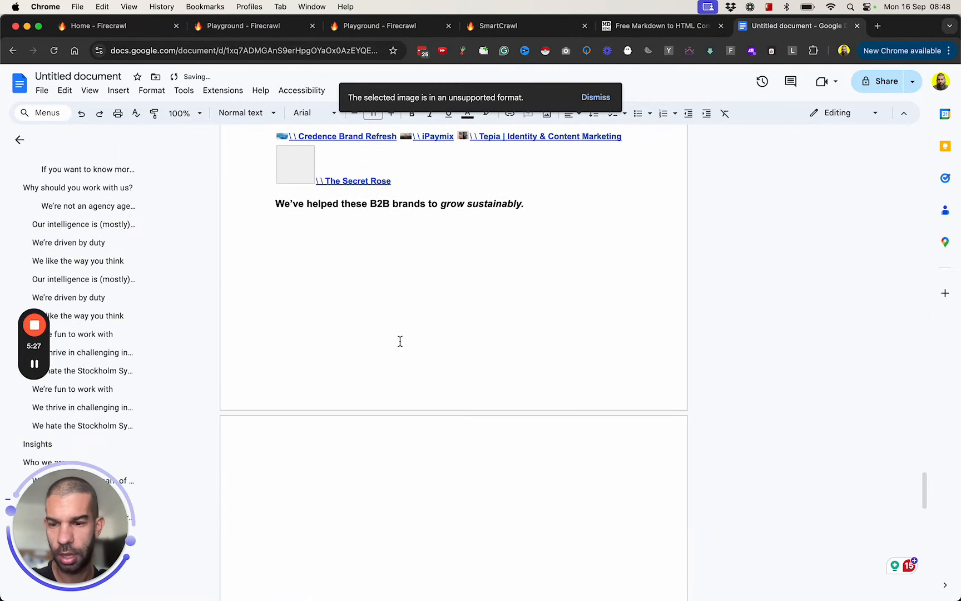
scroll(400, 341, "up", 20)
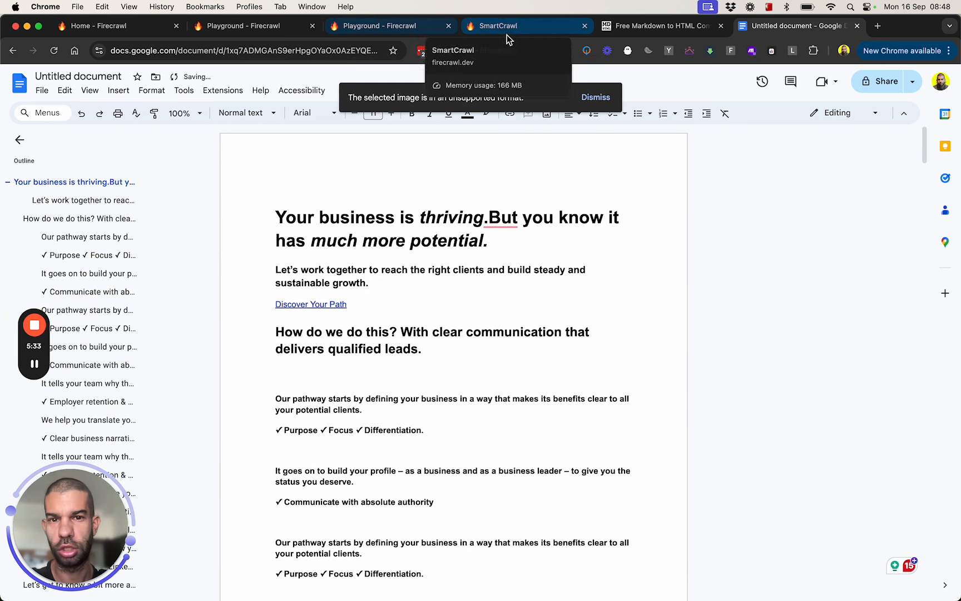
- Copy the Switch scrape's JSON response from the Firecrawl playground and paste it at the end of the Google Docs document
left_click(480, 30)
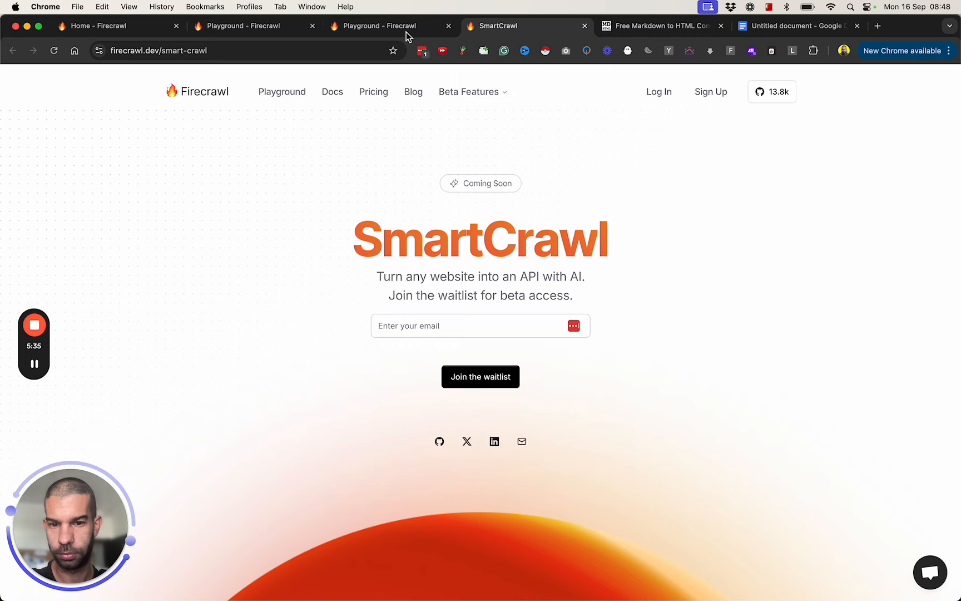
left_click(406, 32)
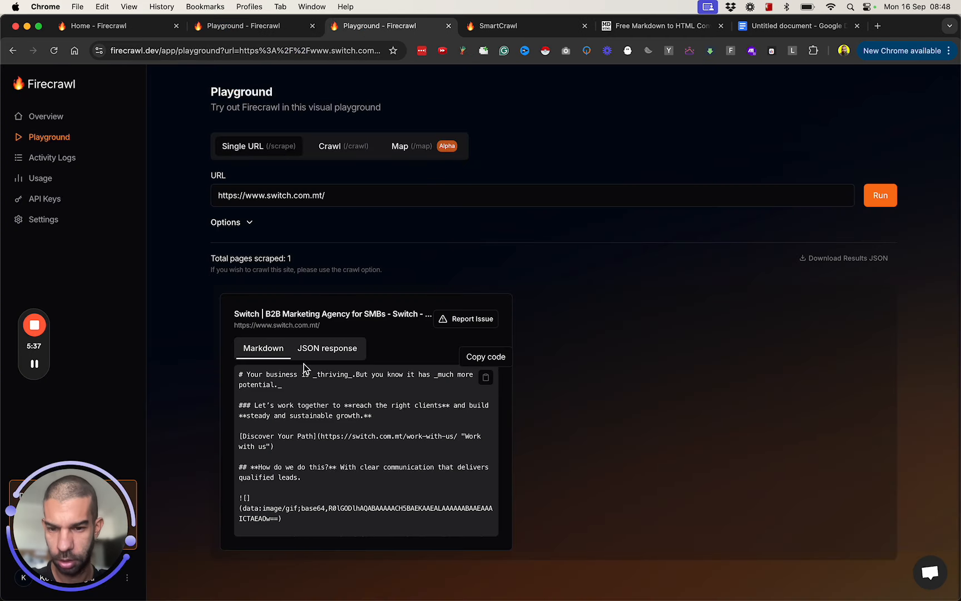
left_click(344, 354)
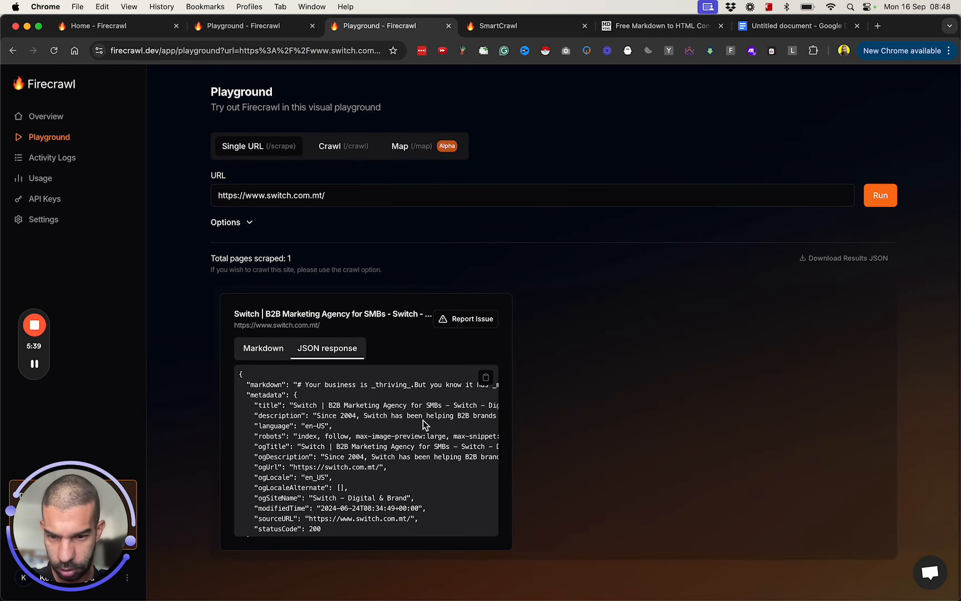
left_click(756, 28)
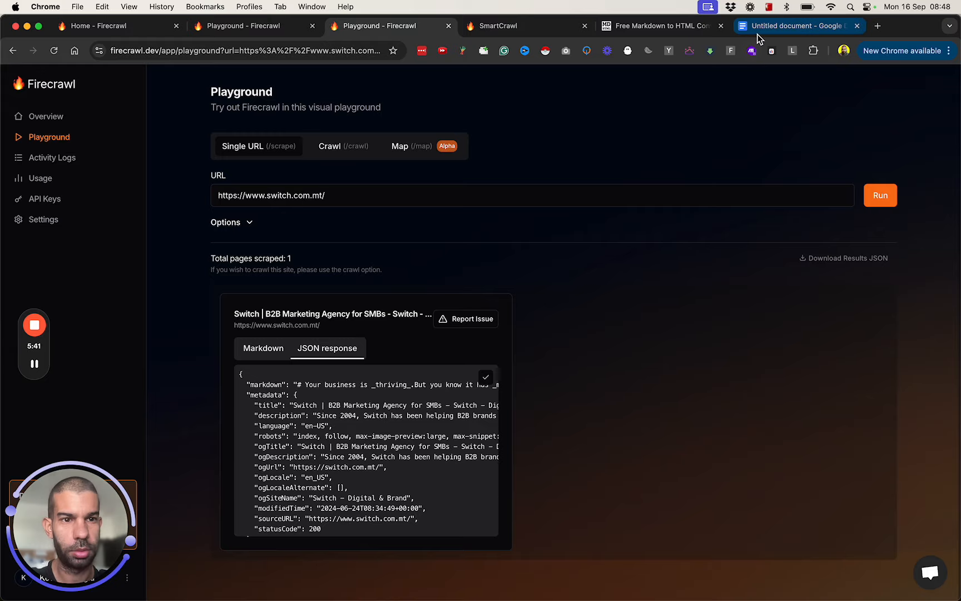
scroll(541, 251, "down", 15)
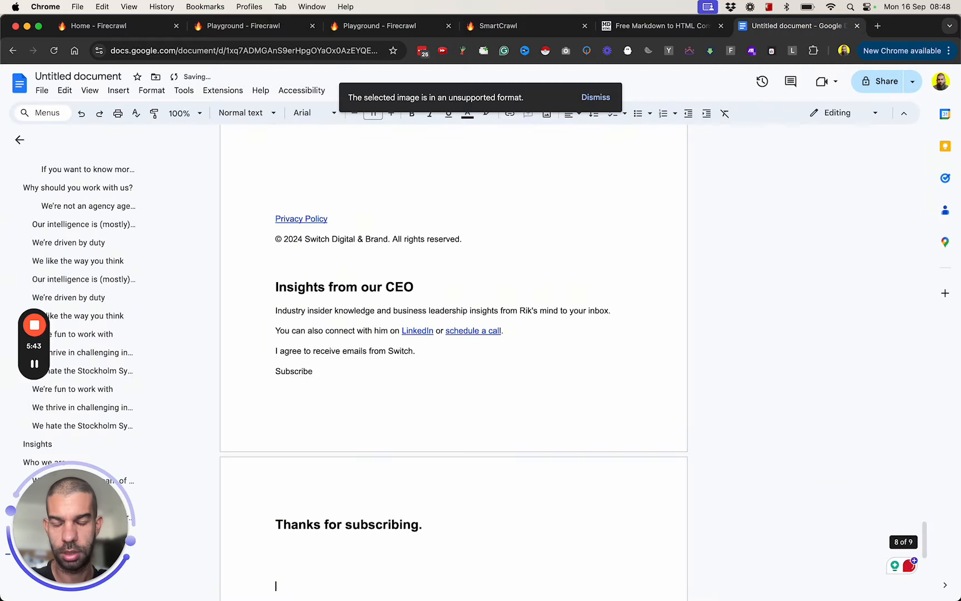
key("super+v")
scroll(427, 308, "up", 12)
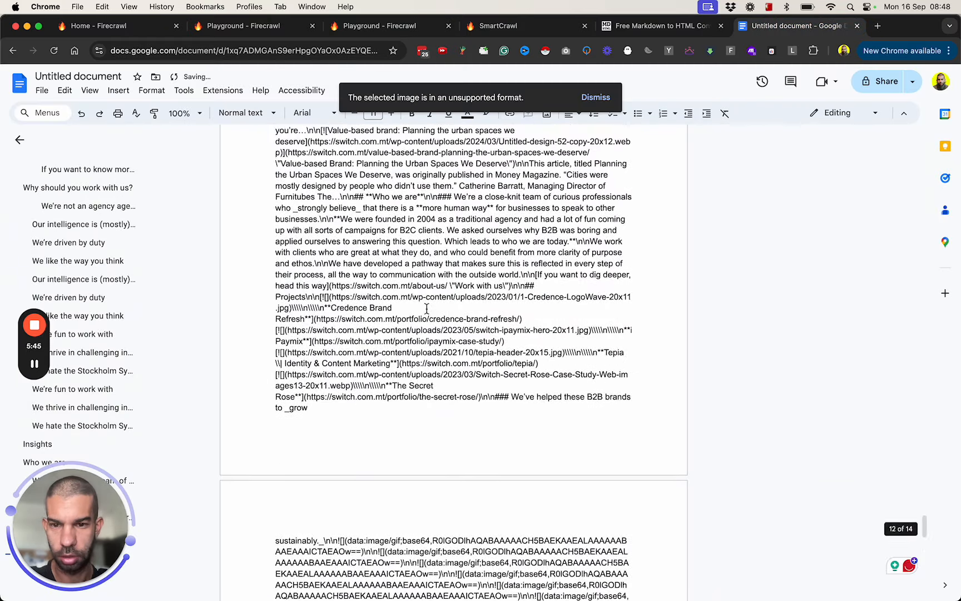
- Open jsonlint.com in a new tab and paste the copied JSON response into its editor
key("super+t")
type("js")
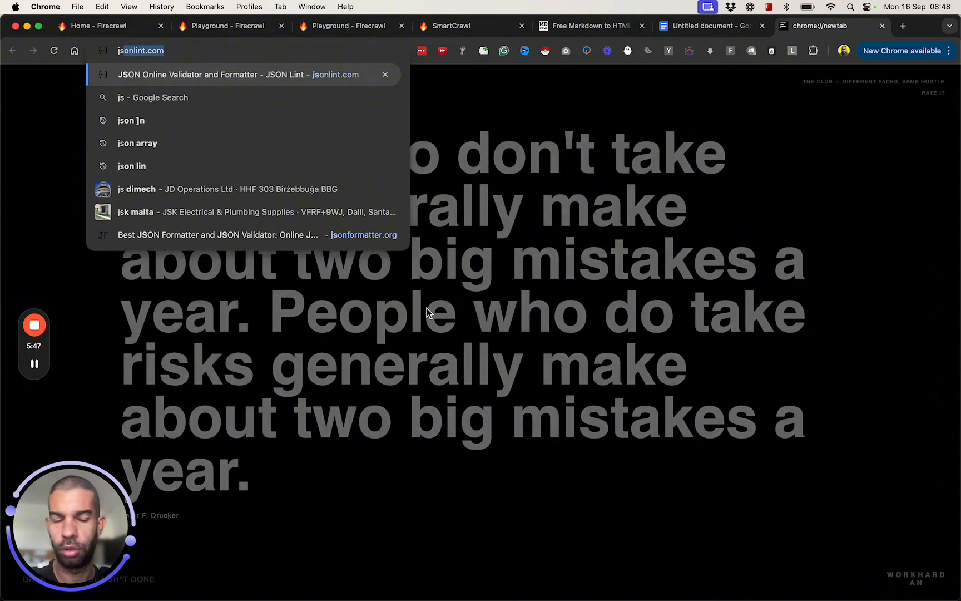
key("Return")
left_click(262, 281)
key("super+v")
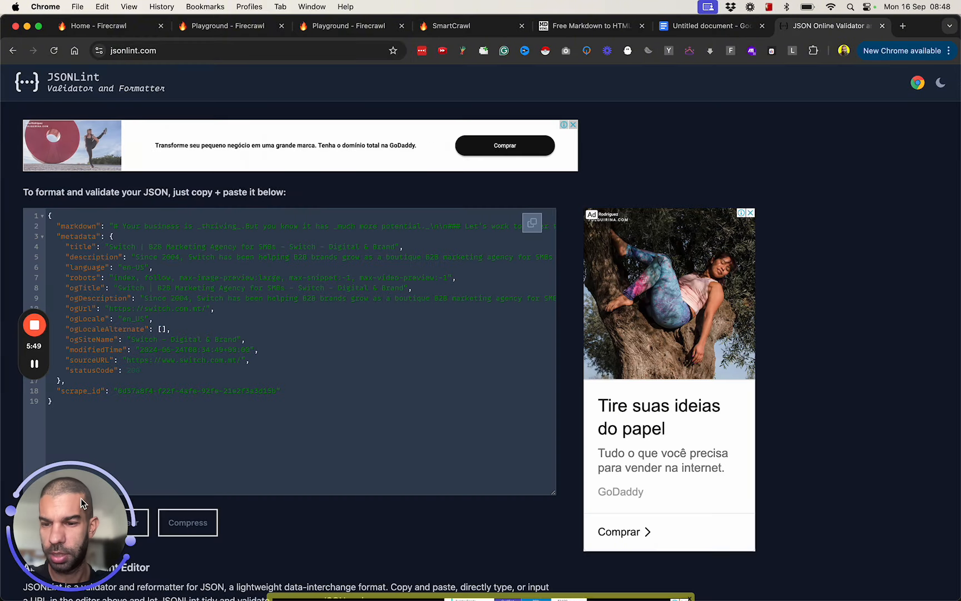
- Examine the metadata in the pasted JSON, highlighting the block of Open Graph fields starting at ogTitle
left_click_drag(83, 504, 531, 504)
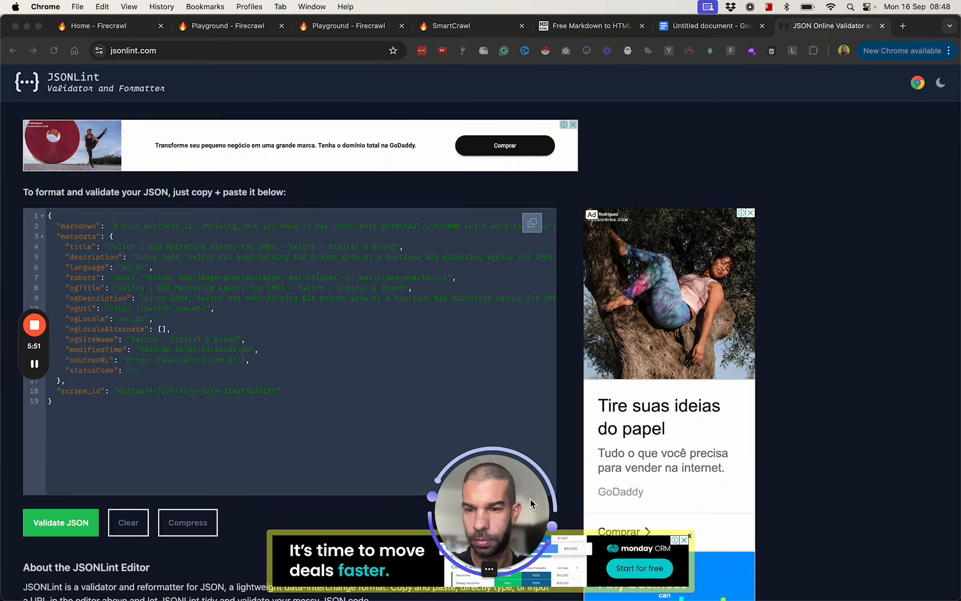
scroll(333, 322, "down", 2)
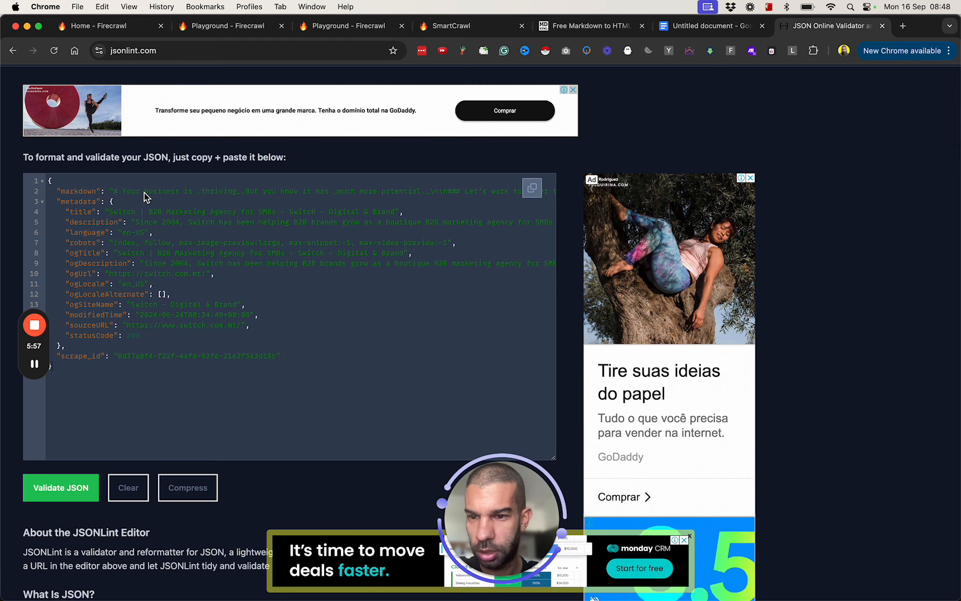
left_click(92, 214)
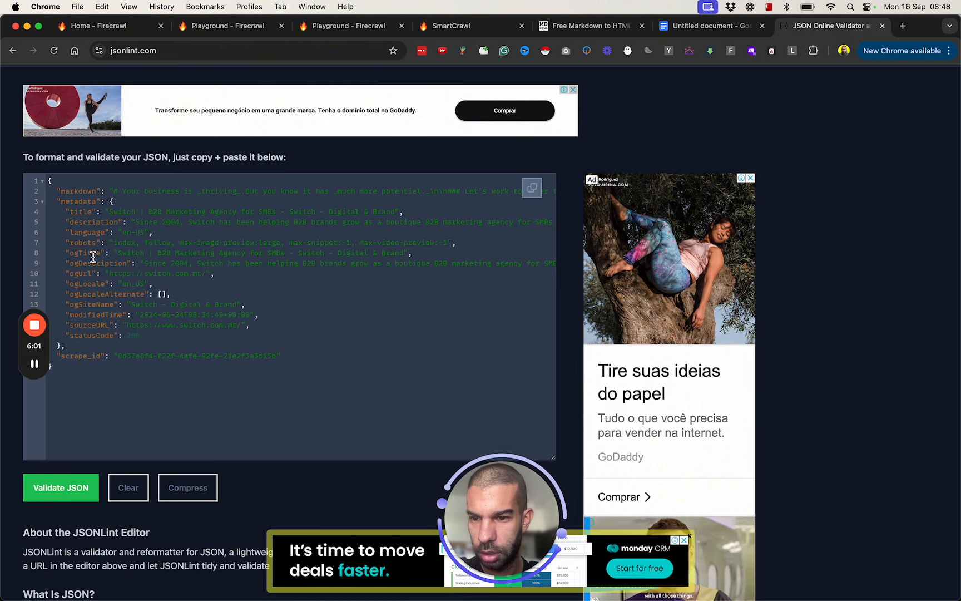
left_click_drag(79, 253, 89, 315)
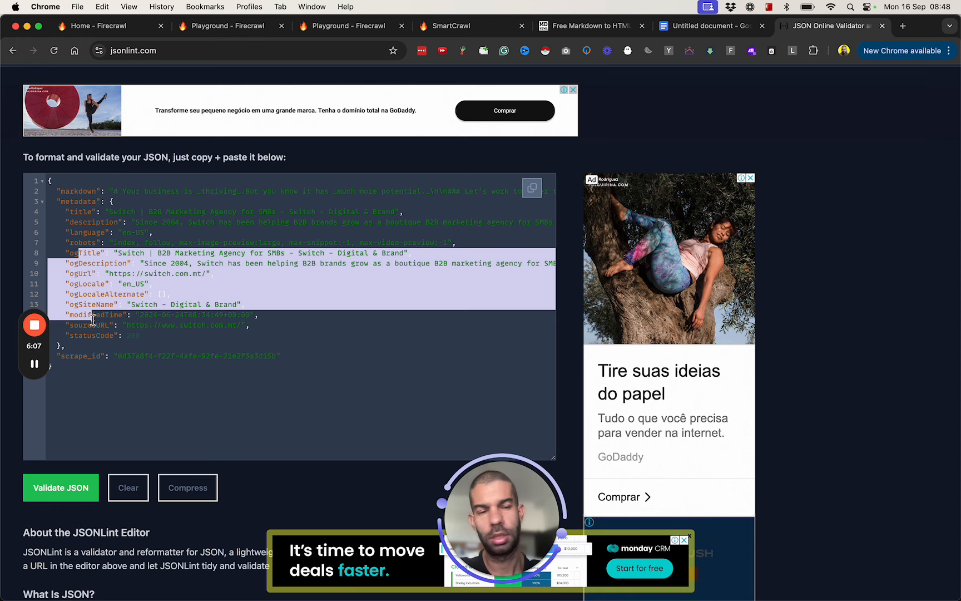
- Search Google for "what is og in html" in a new tab, read the featured explanation and return to JSONLint
key("super+t")
type("what is og")
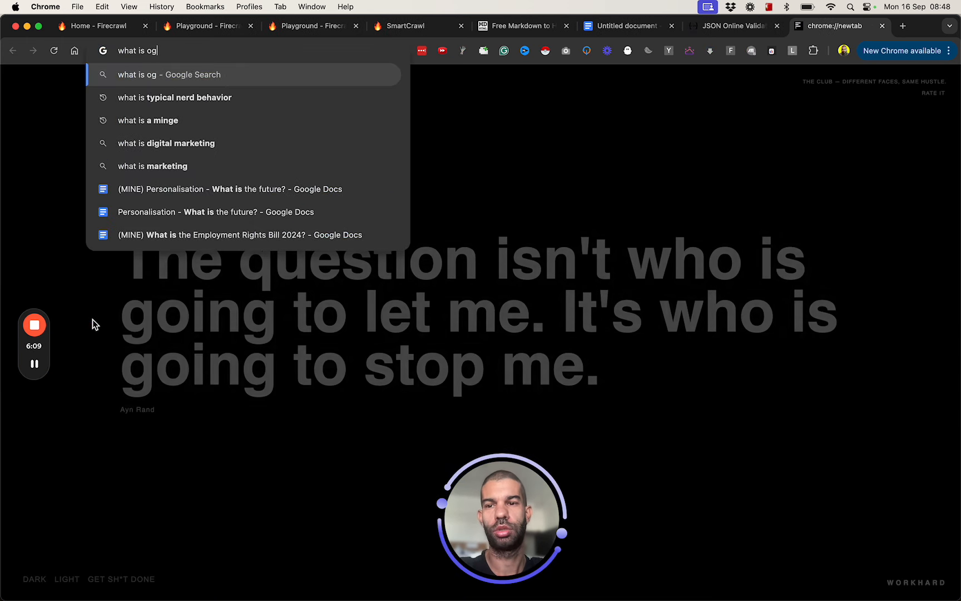
type(" i n html")
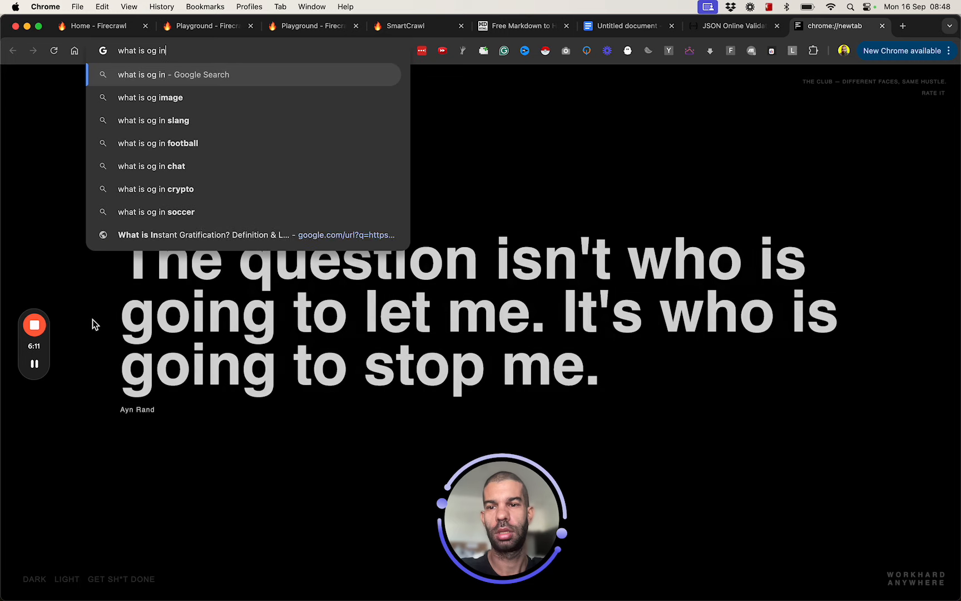
key("Return")
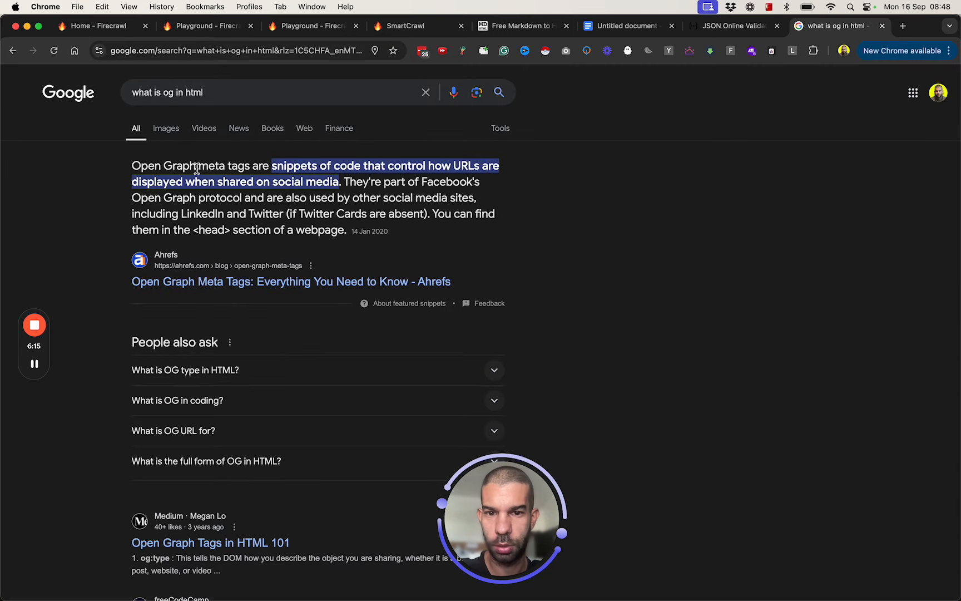
left_click_drag(192, 184, 376, 187)
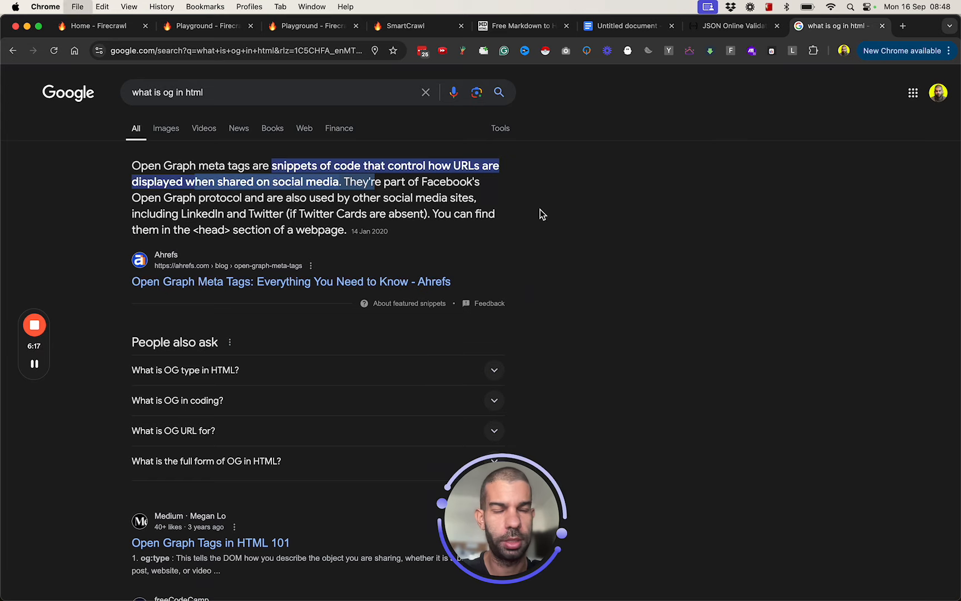
key("super+w")
left_click(223, 335)
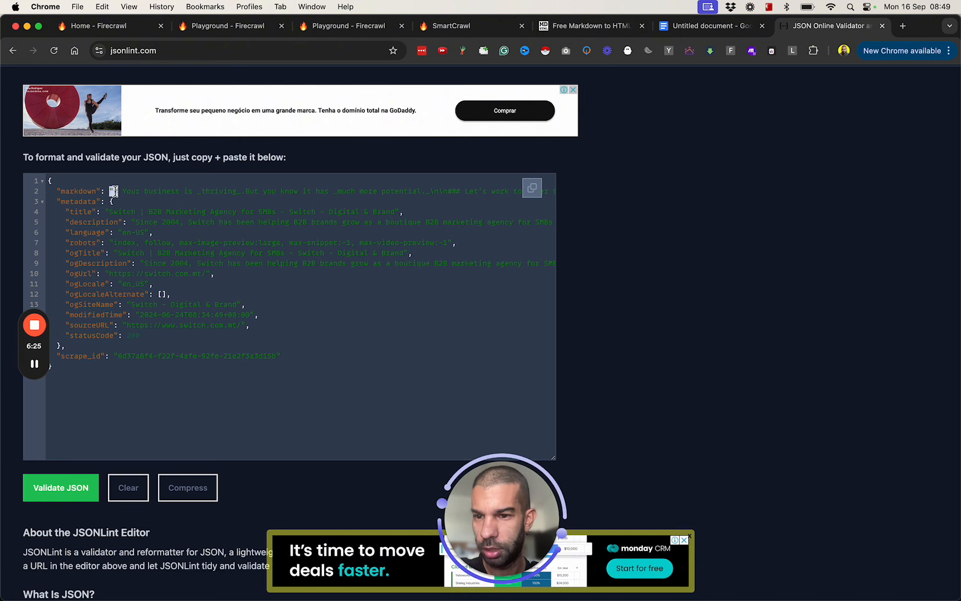
- Highlight the metadata block in JSONLint and compare the Markdown and JSON response views of the Switch scrape in the Firecrawl playground
left_click_drag(70, 201, 239, 337)
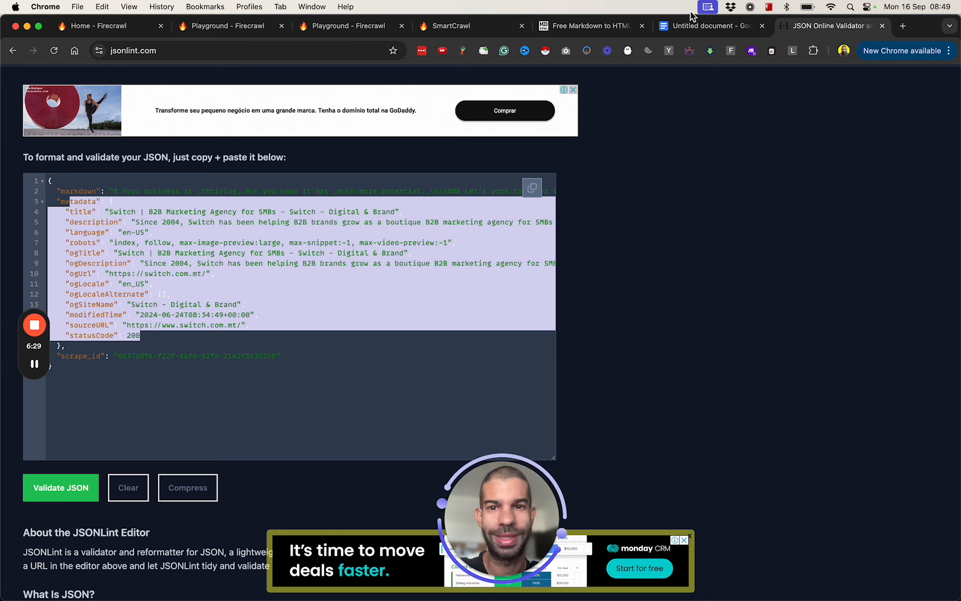
left_click(362, 27)
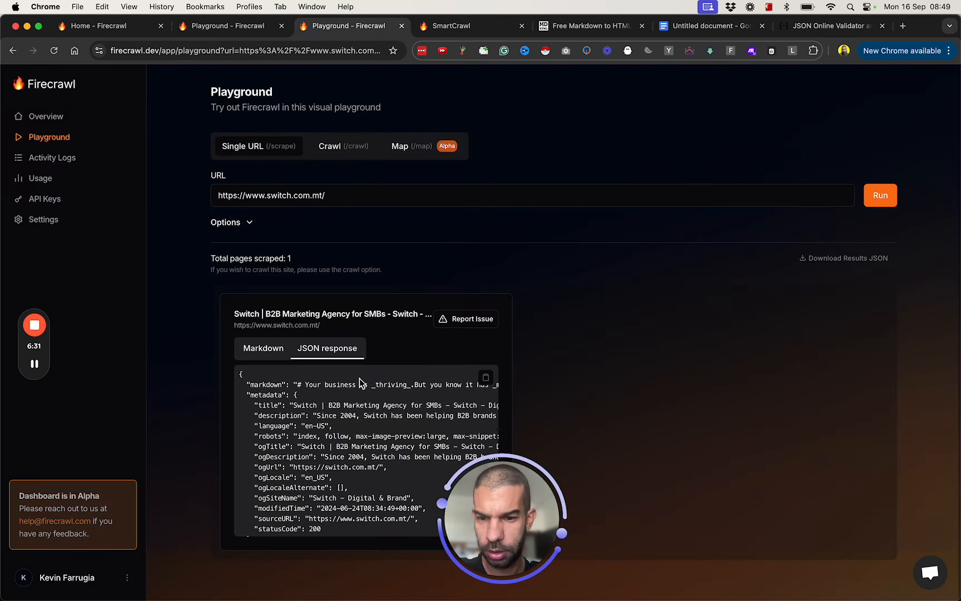
left_click(276, 350)
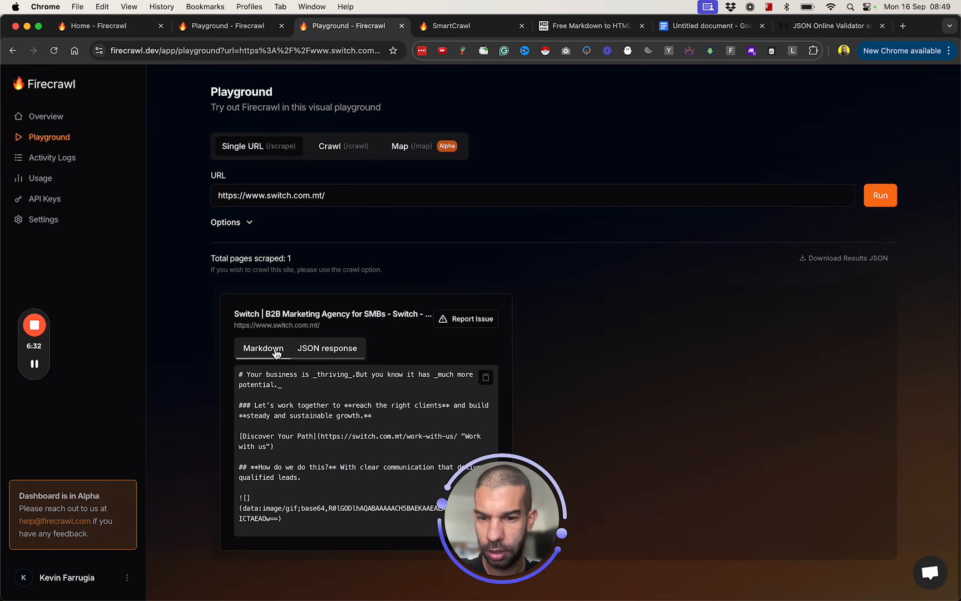
left_click(330, 348)
left_click(277, 350)
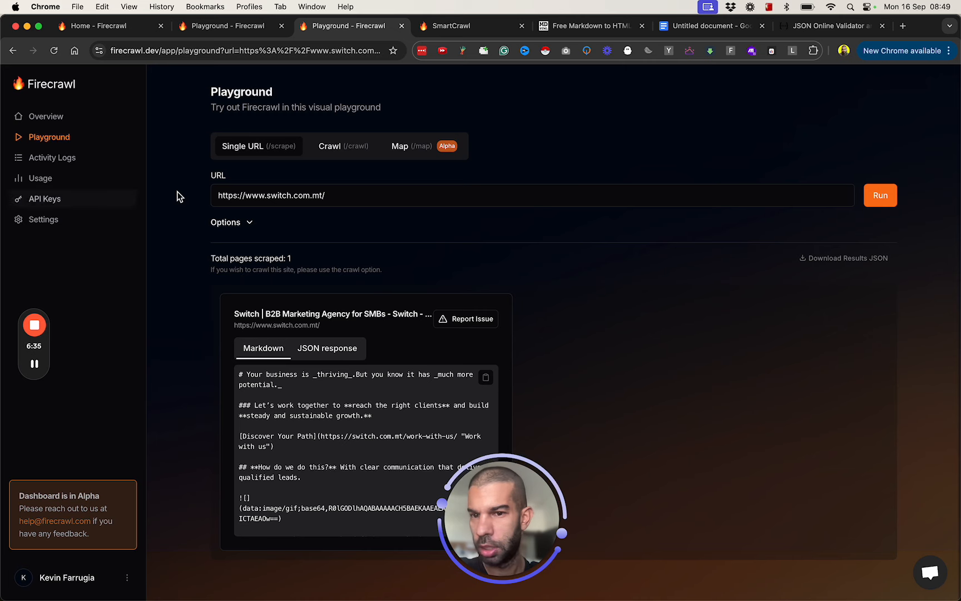
- View Firecrawl's API status page, close it and open the API Keys page
scroll(177, 196, "up", 2)
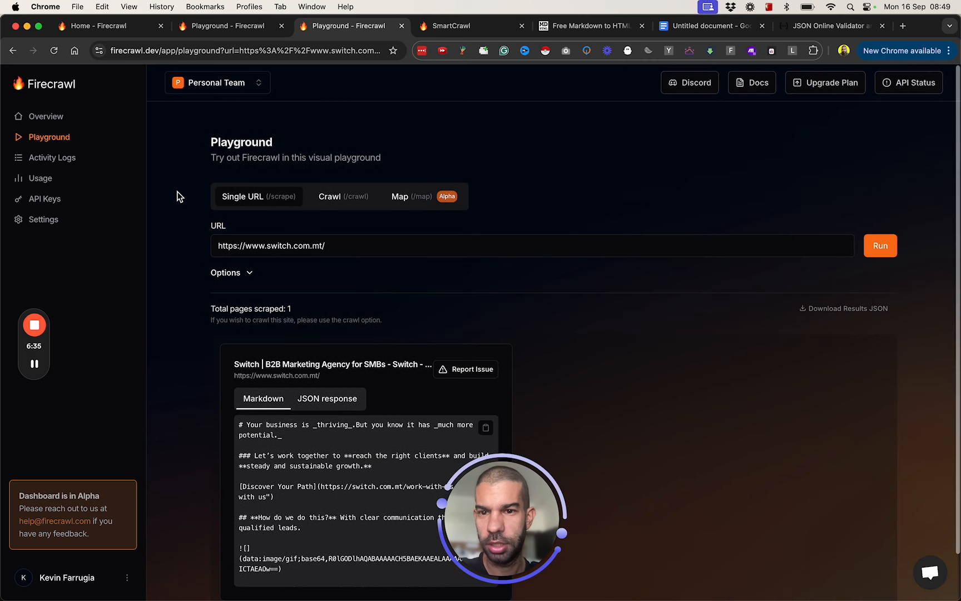
left_click(915, 83)
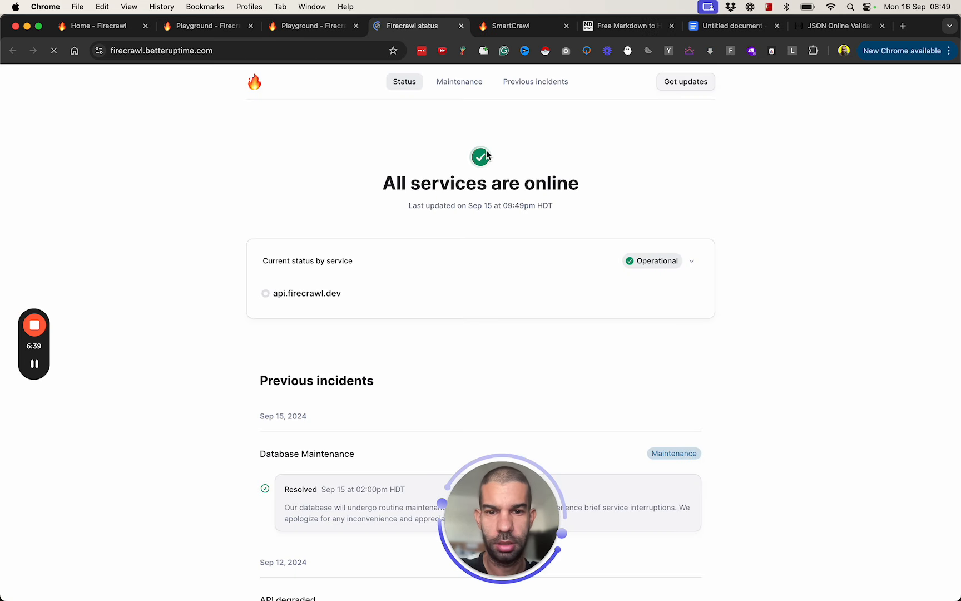
key("super+w")
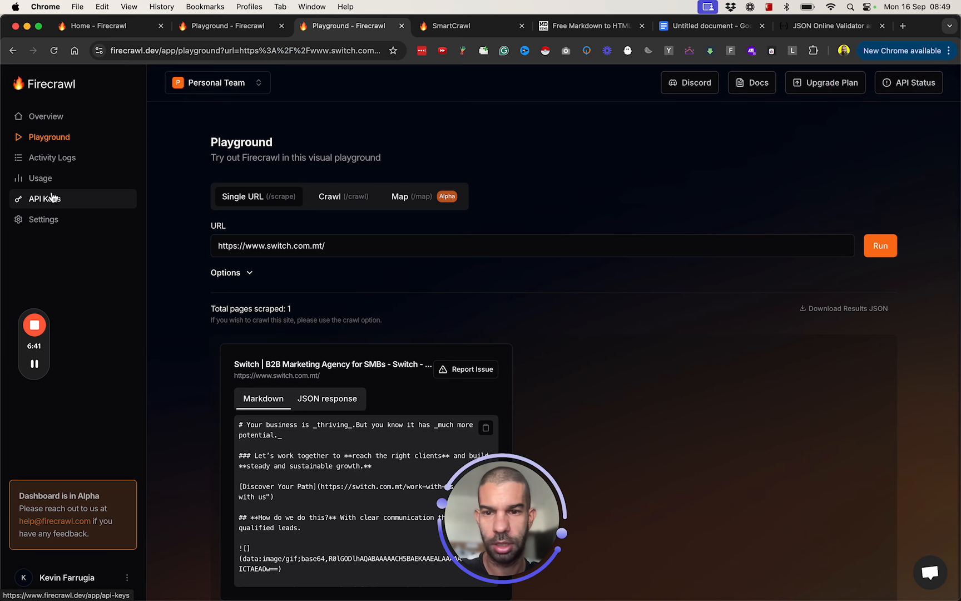
left_click(50, 196)
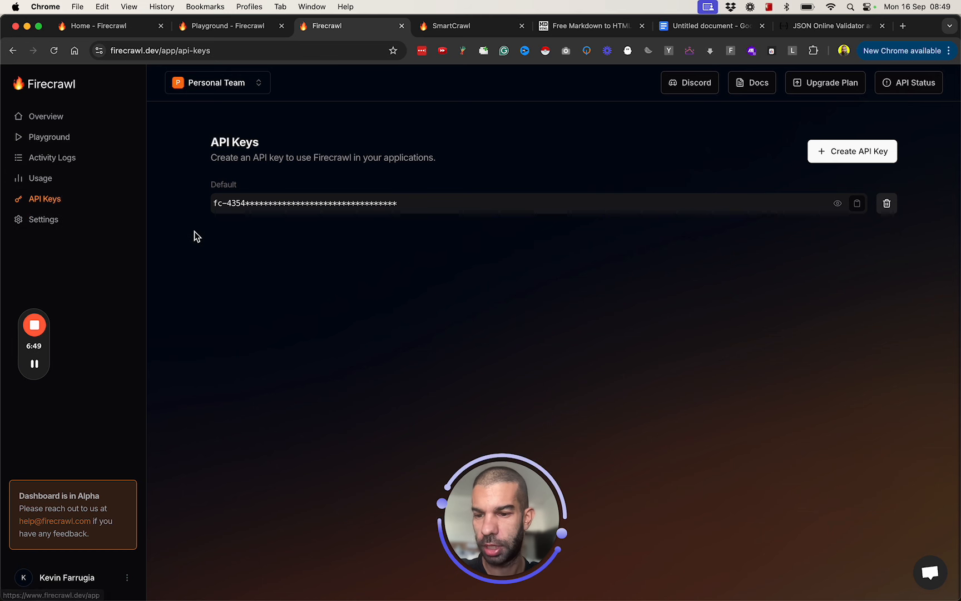
- Open the Firecrawl docs, find "api" on the Quickstart page and follow the API link under "How to use it?"
left_click(754, 85)
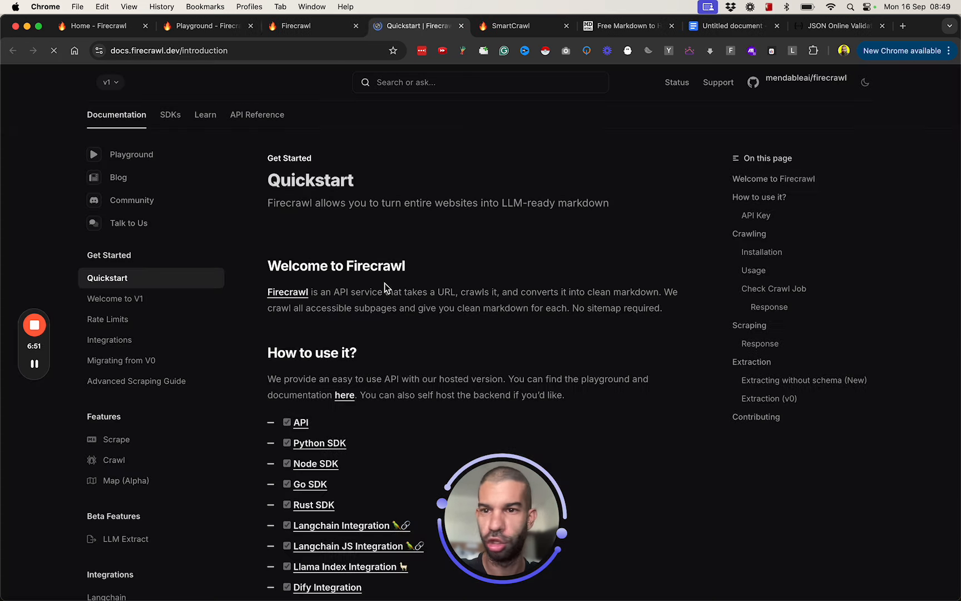
key("super+f")
type("api")
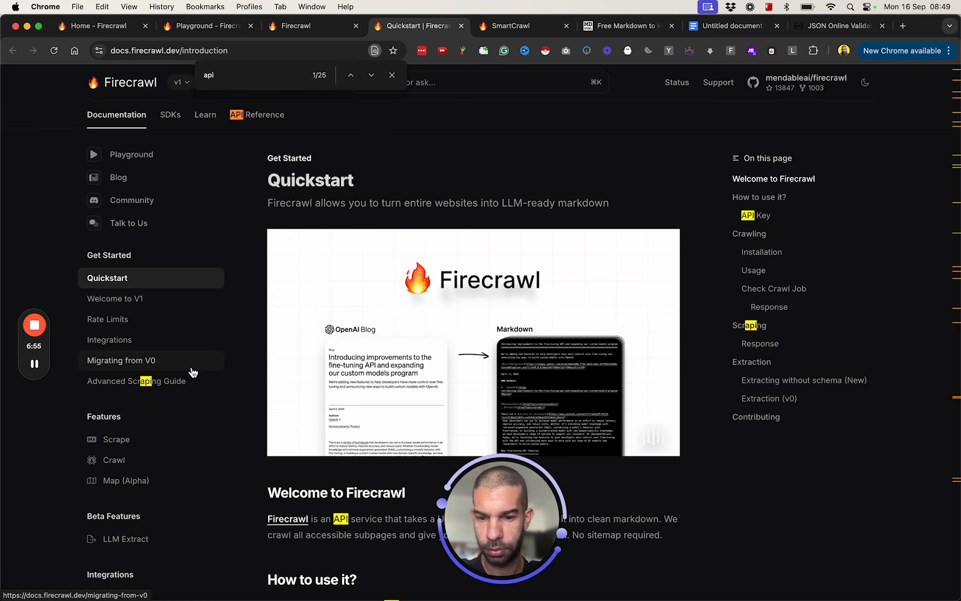
key("Return")
scroll(302, 388, "down", 10)
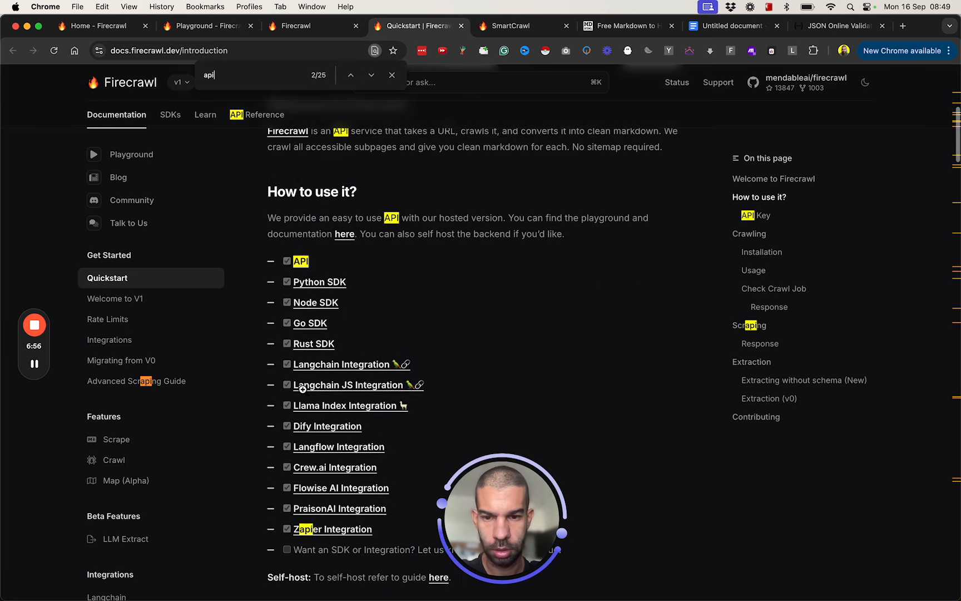
left_click(300, 262)
- Read the API reference introduction, covering the base URL, authentication, response codes and rate limit sections
scroll(454, 305, "down", 1)
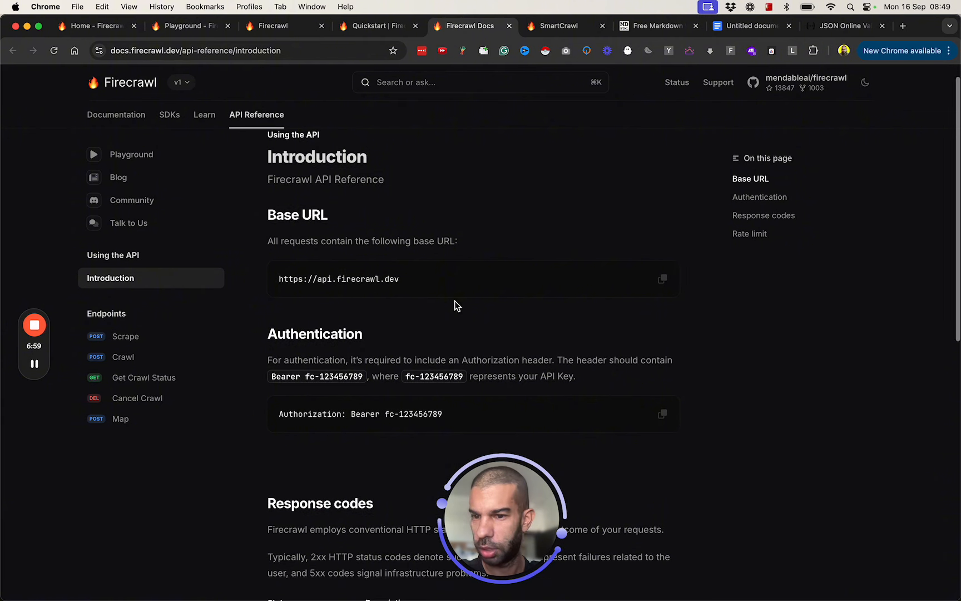
scroll(295, 368, "down", 15)
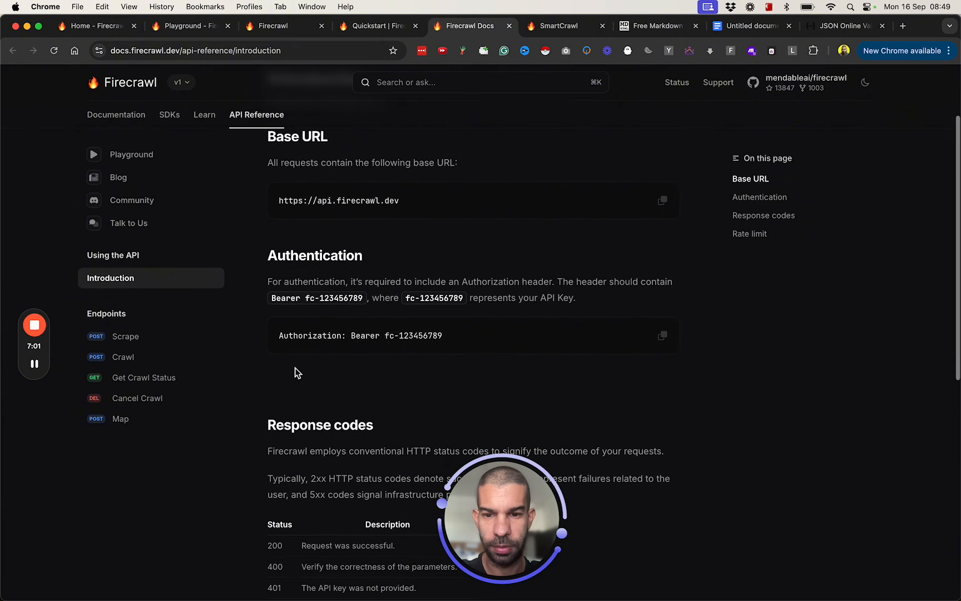
scroll(296, 368, "down", 1)
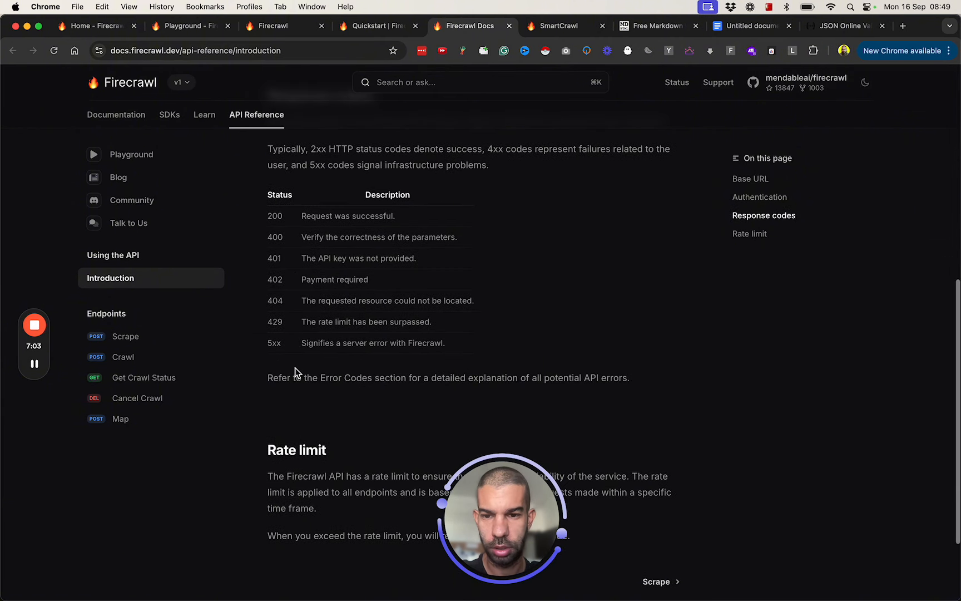
left_click_drag(509, 495, 808, 441)
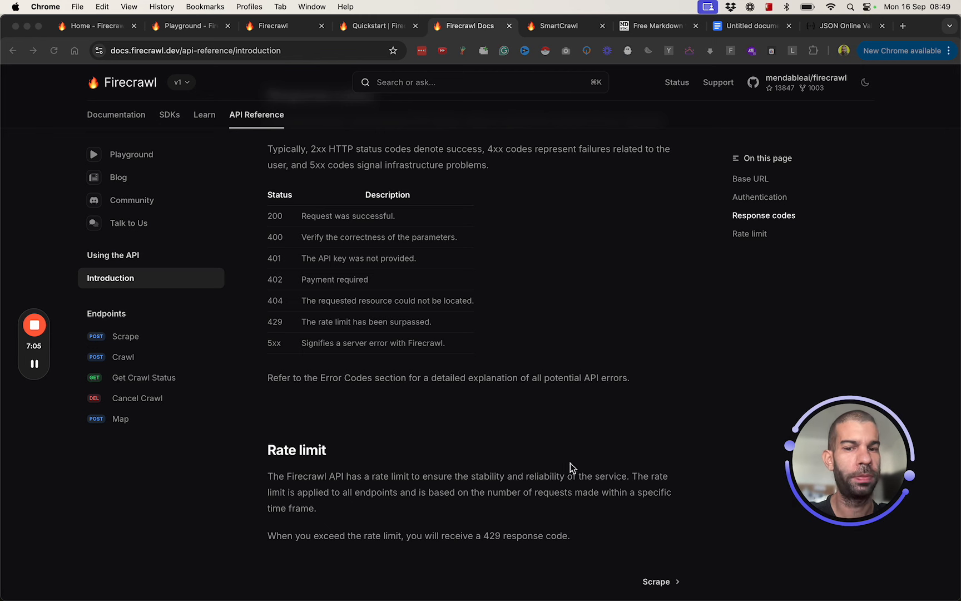
scroll(255, 245, "down", 5)
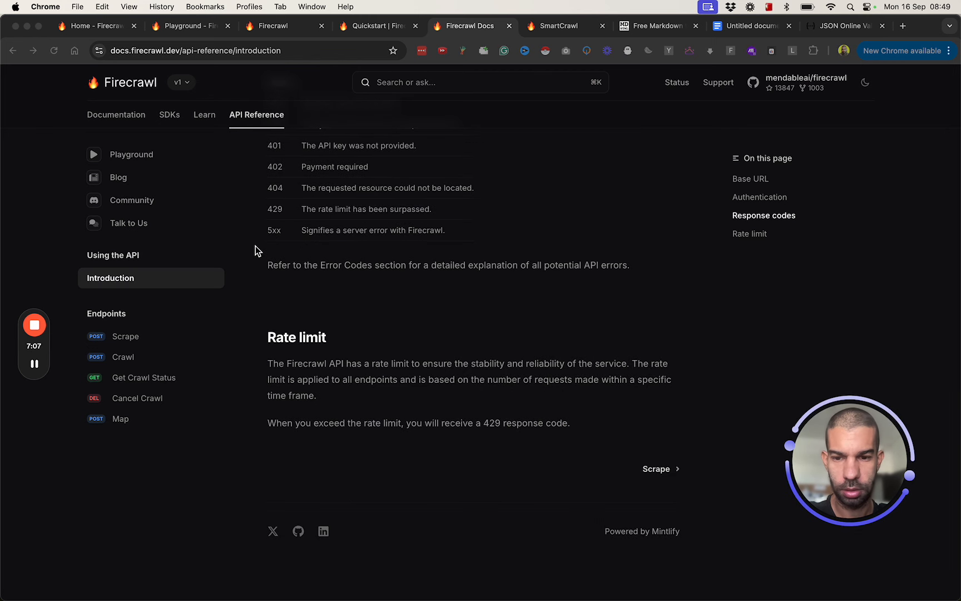
scroll(297, 265, "up", 10)
scroll(297, 265, "up", 3)
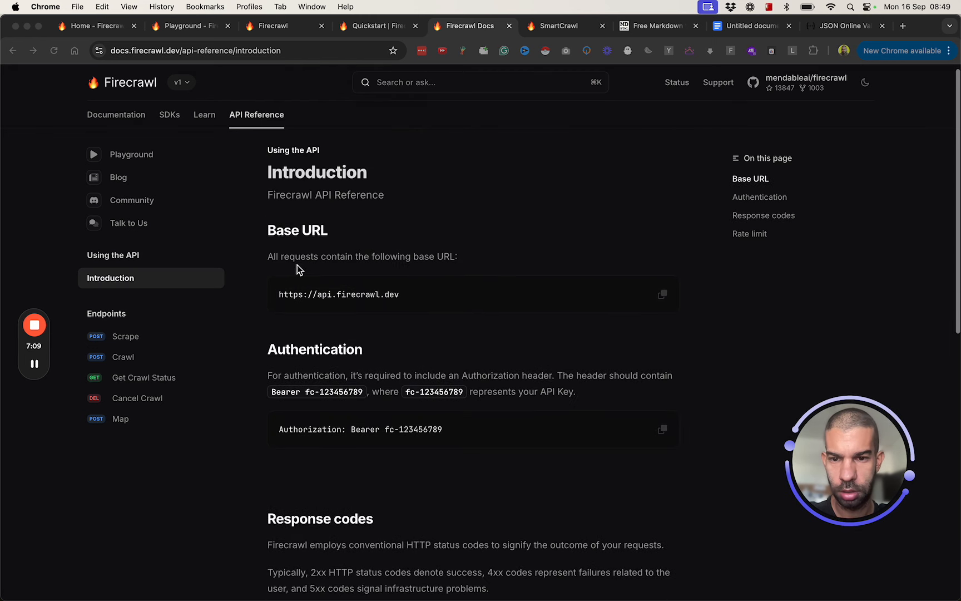
scroll(367, 267, "down", 2)
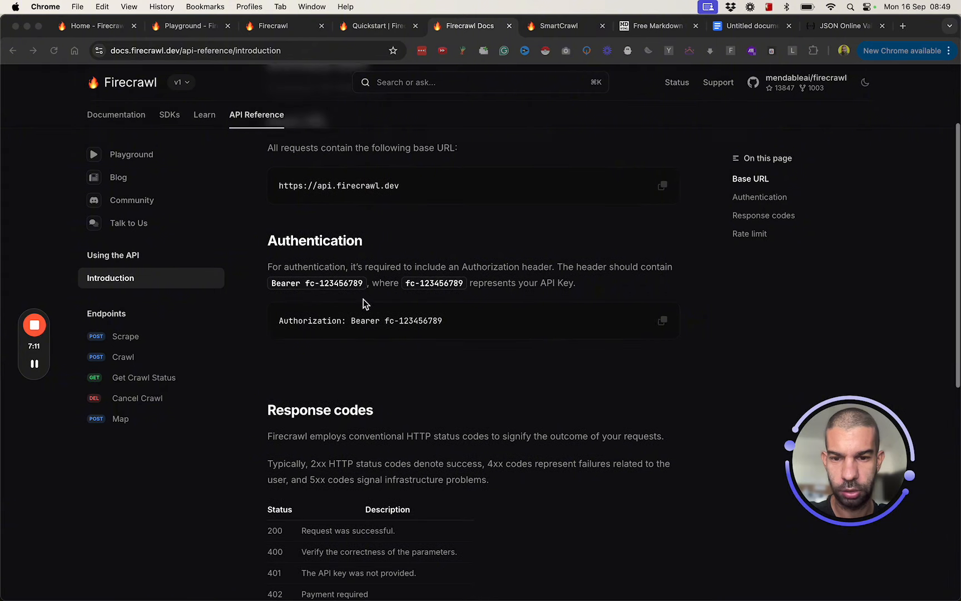
scroll(380, 290, "down", 3)
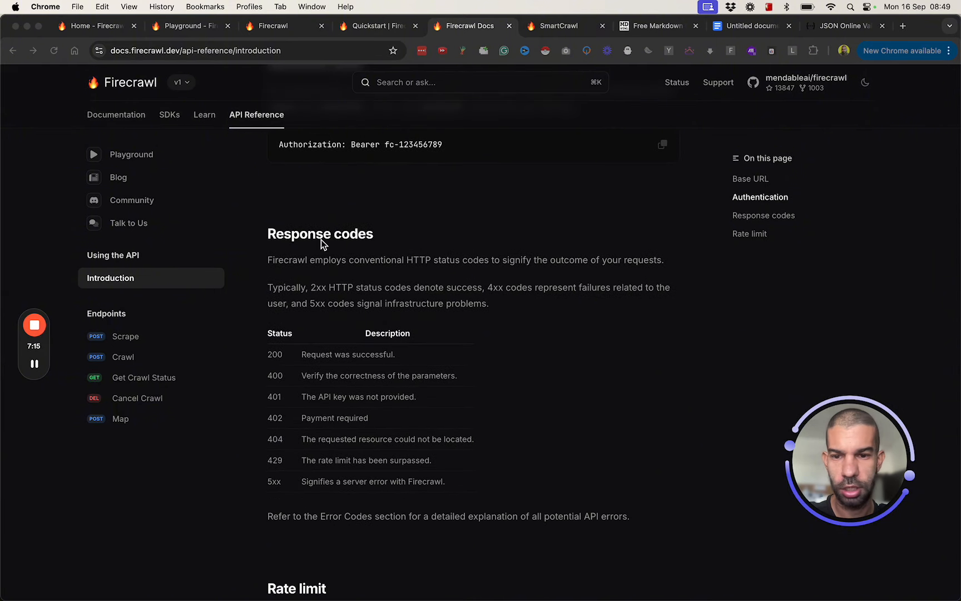
scroll(316, 328, "down", 2)
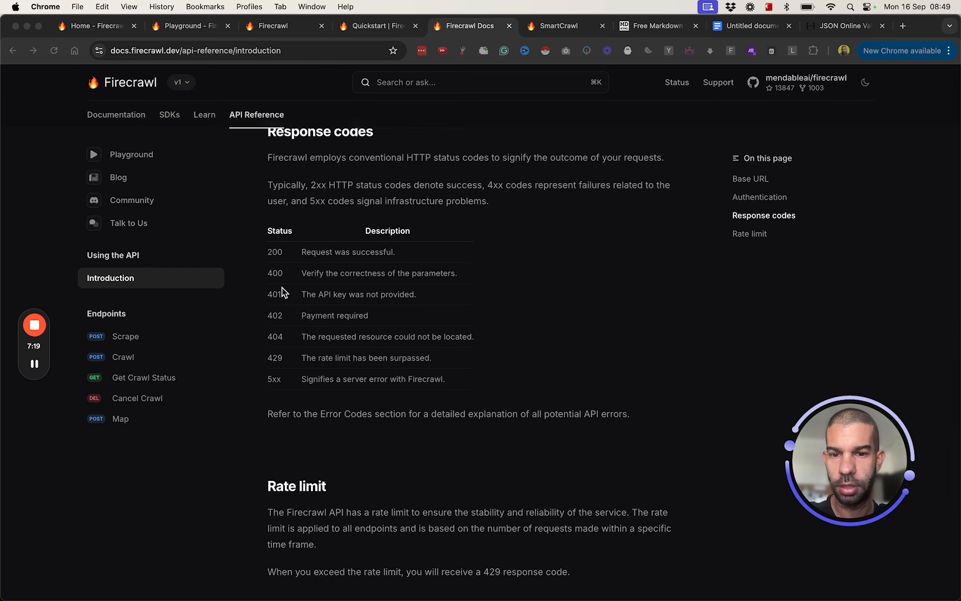
scroll(315, 281, "down", 1)
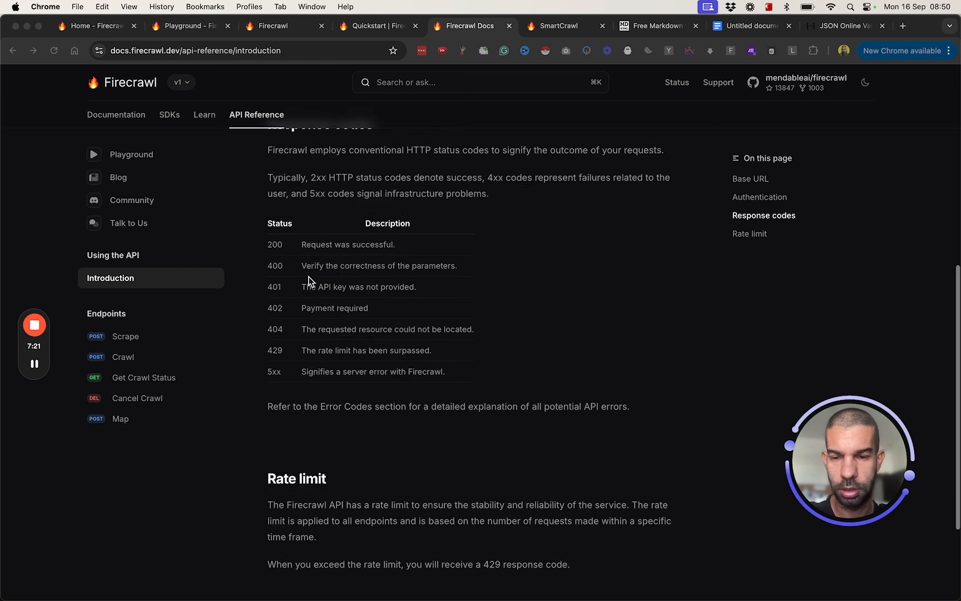
scroll(337, 362, "down", 3)
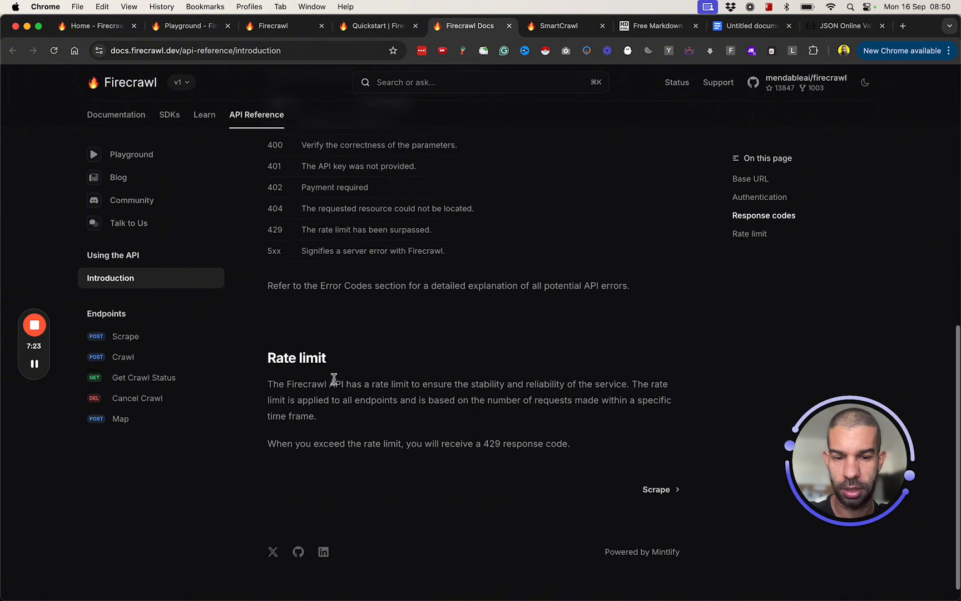
- Open the Scrape endpoint reference in a new tab and examine the list of available API endpoints up close
left_click(662, 469, "super")
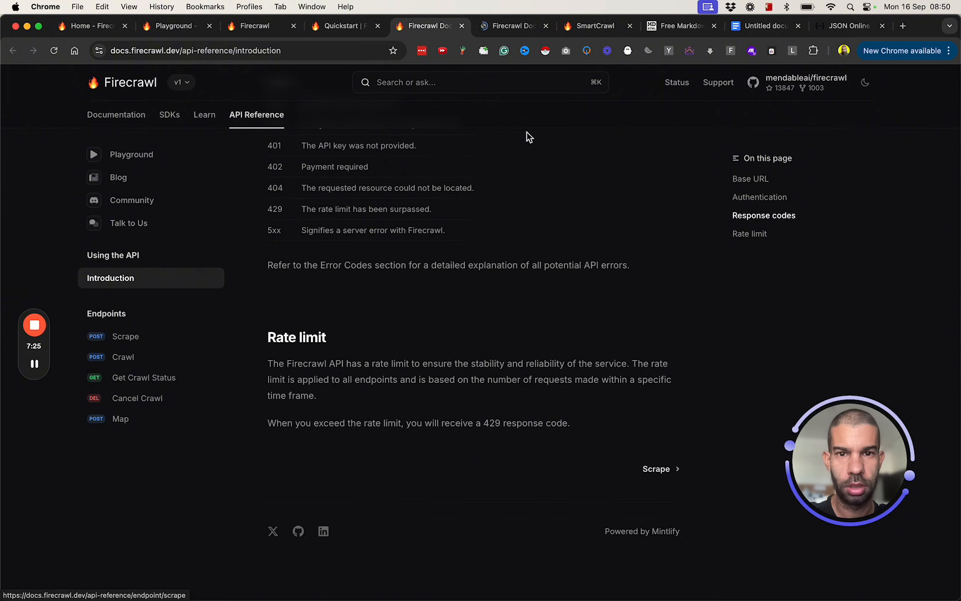
left_click(513, 25)
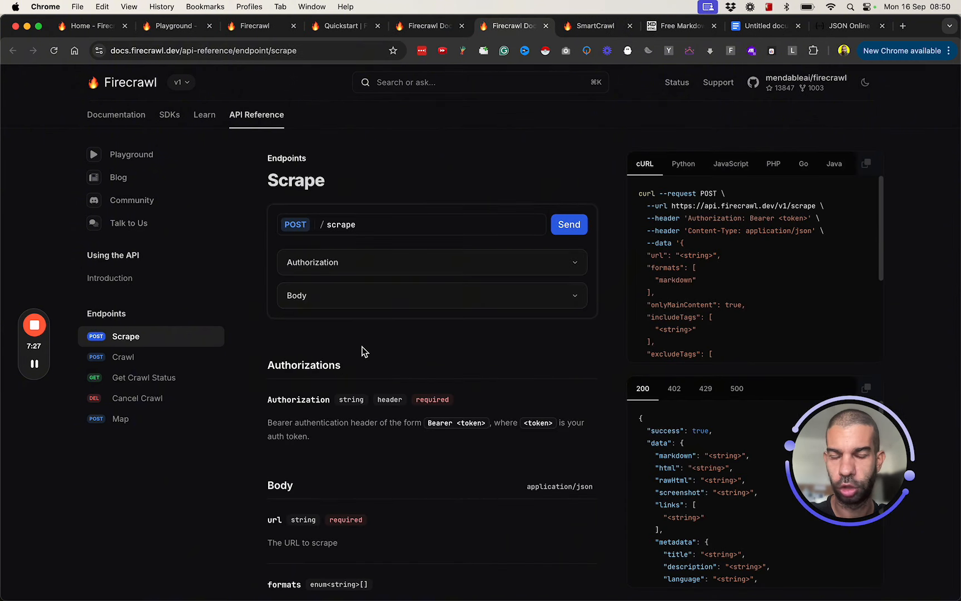
scroll(362, 347, "down", 1)
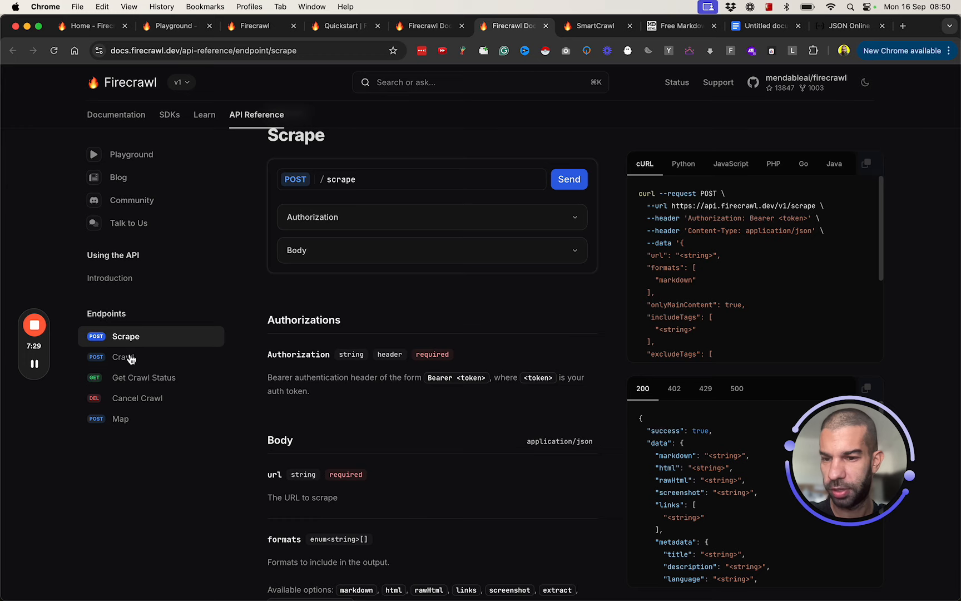
scroll(127, 384, "up", 5)
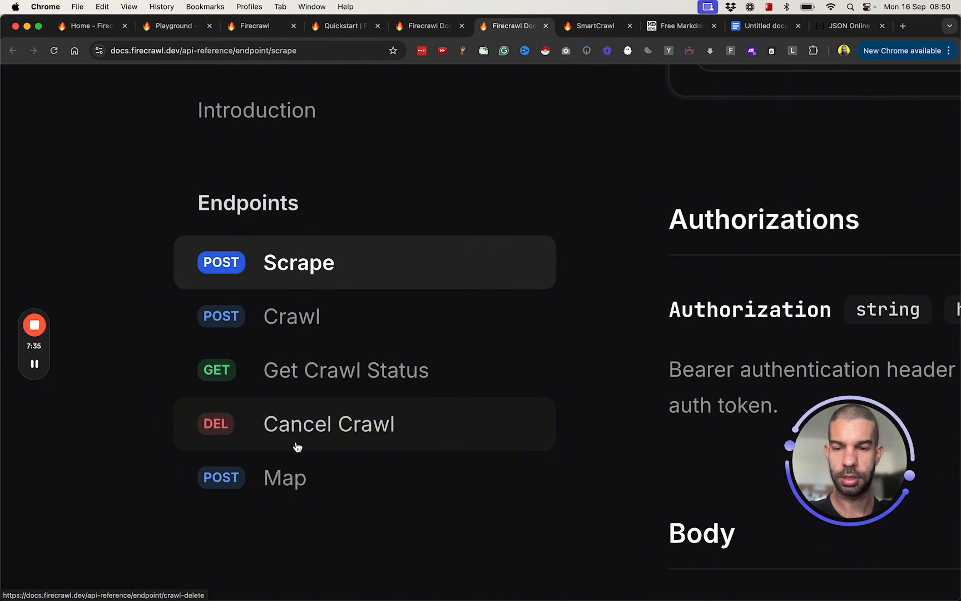
scroll(283, 481, "down", 3)
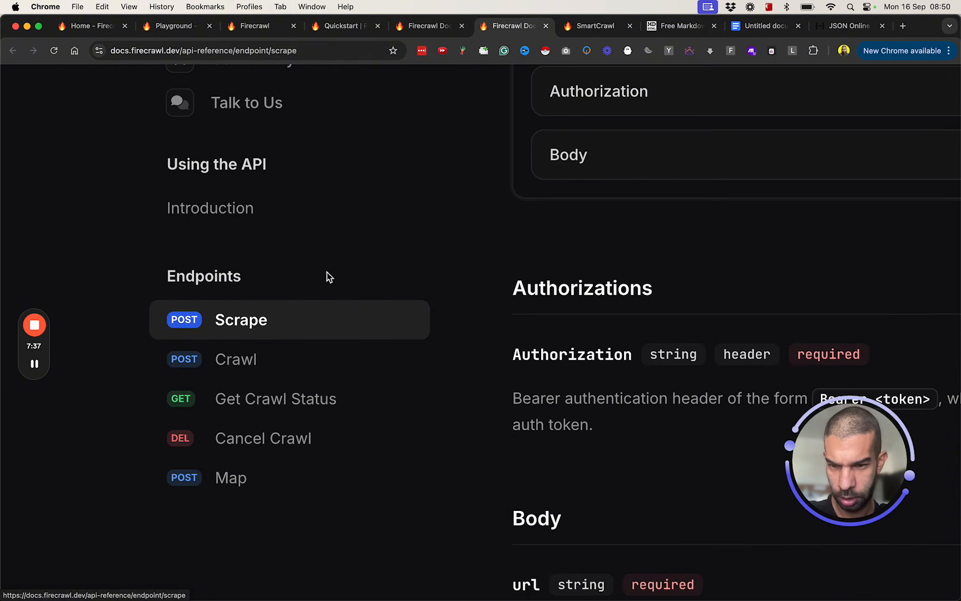
scroll(269, 331, "down", 3)
scroll(434, 270, "down", 5)
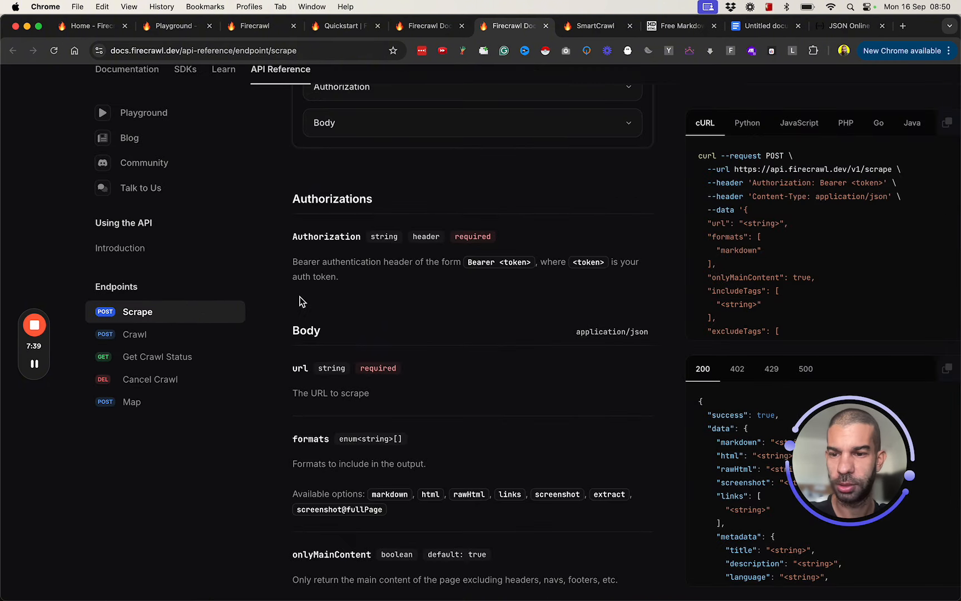
- Examine the Scrape endpoint's authorization, body parameters and response fields, along with its sample cURL request
scroll(483, 311, "up", 5)
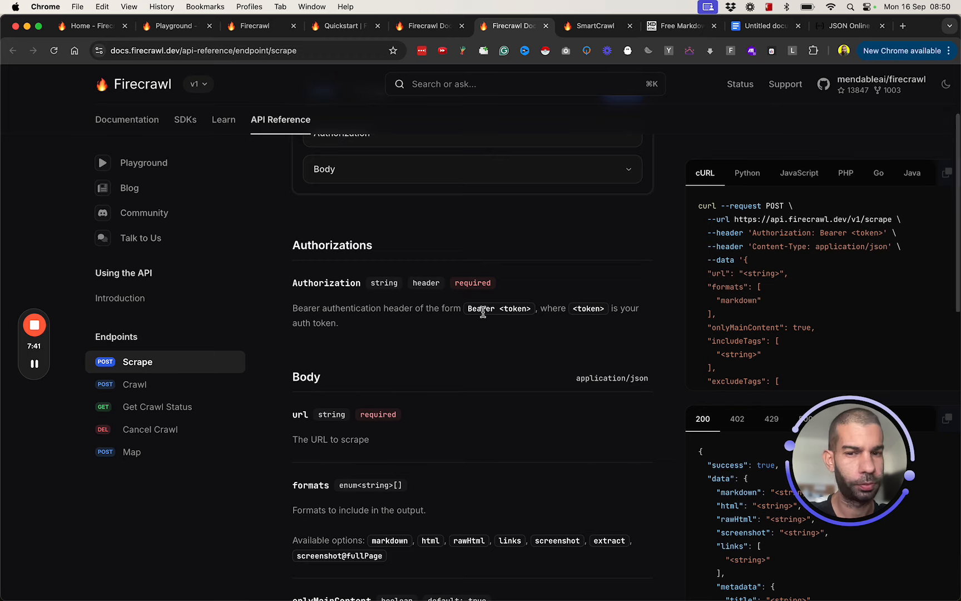
scroll(483, 312, "down", 5)
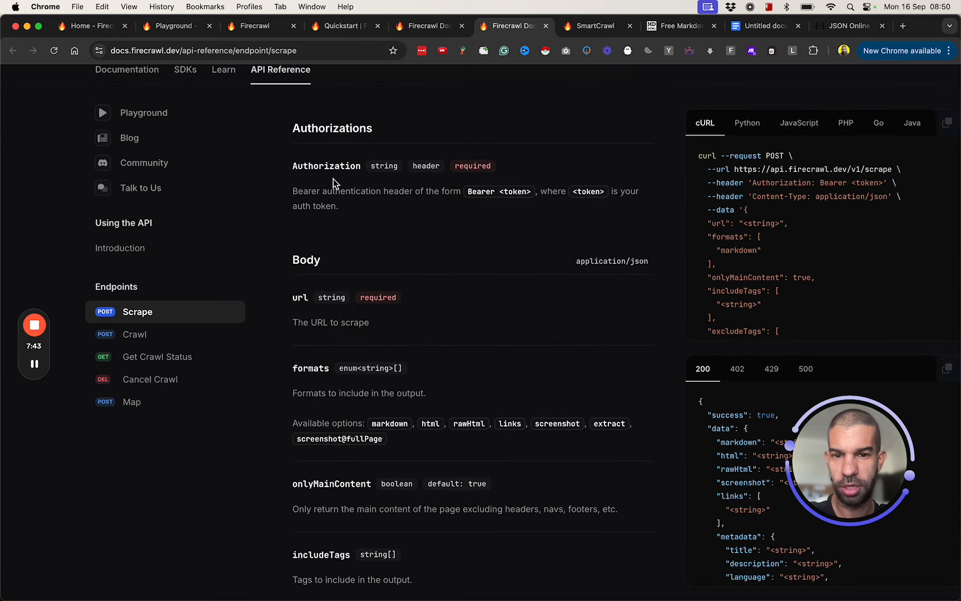
scroll(373, 210, "down", 3)
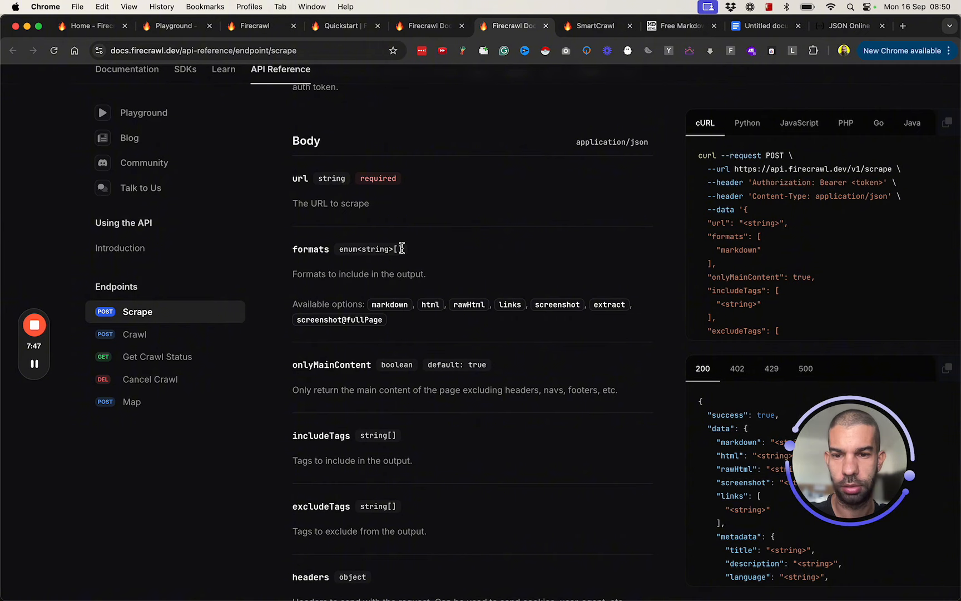
scroll(401, 248, "down", 3)
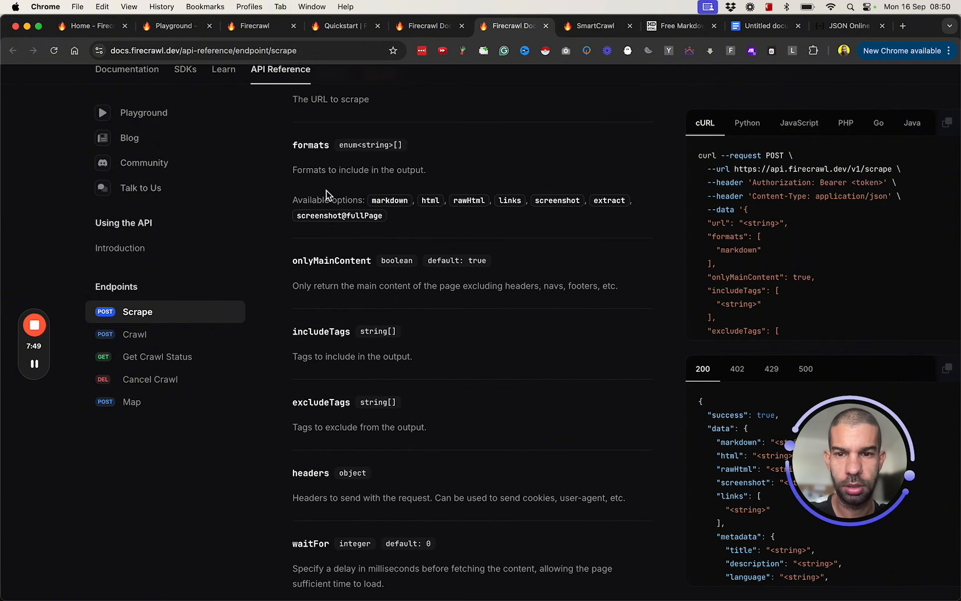
scroll(370, 309, "down", 10)
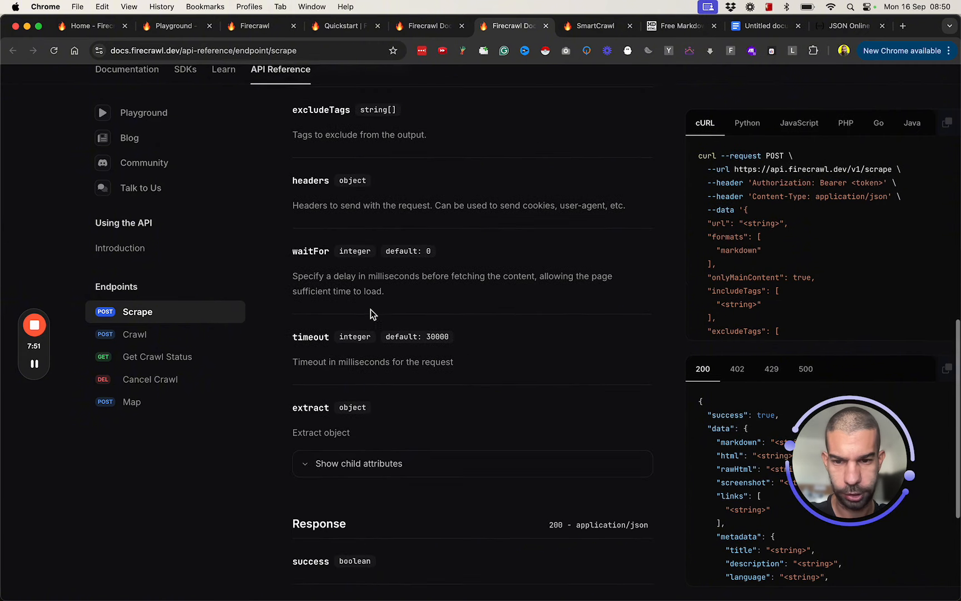
scroll(370, 309, "down", 5)
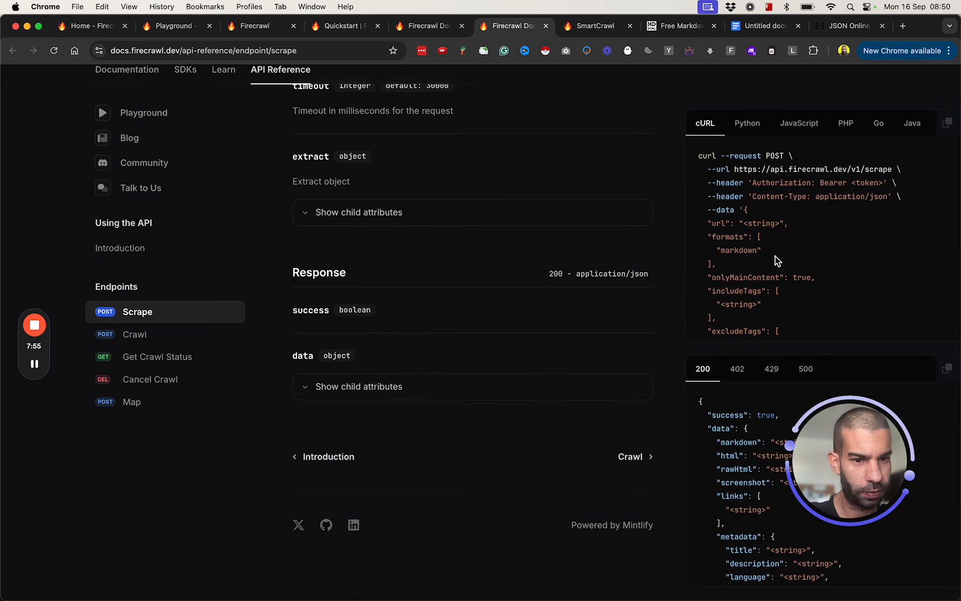
scroll(767, 254, "down", 3)
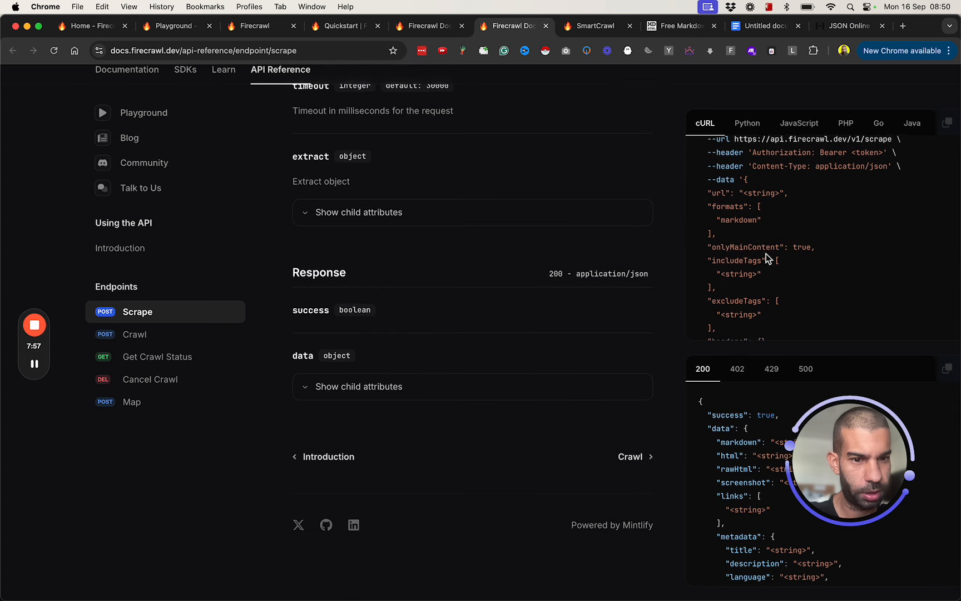
- Examine the output format options of the Scrape endpoint's formats parameter and the extract fields in the sample cURL request
scroll(465, 244, "up", 18)
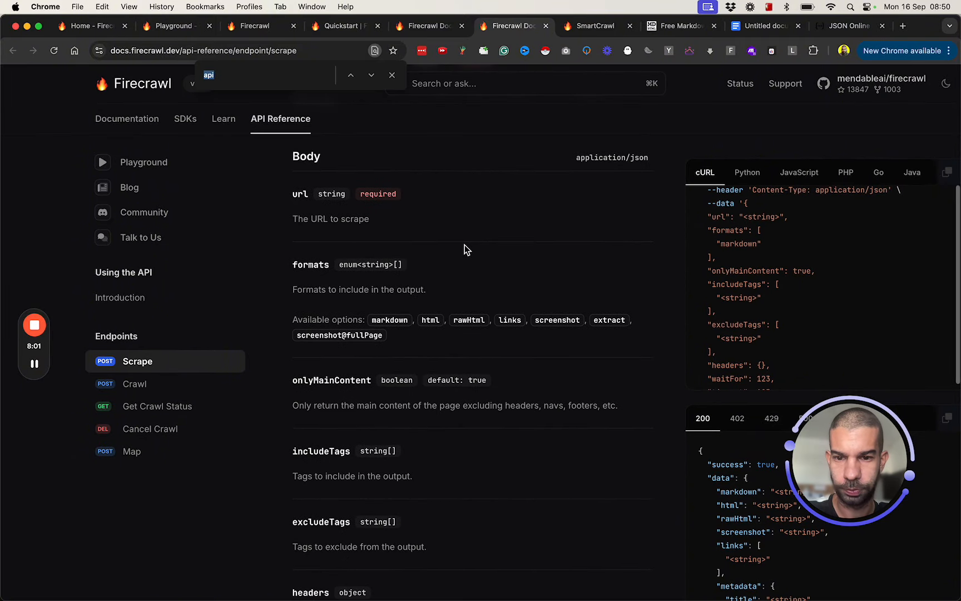
left_click_drag(309, 322, 496, 343)
left_click(384, 323)
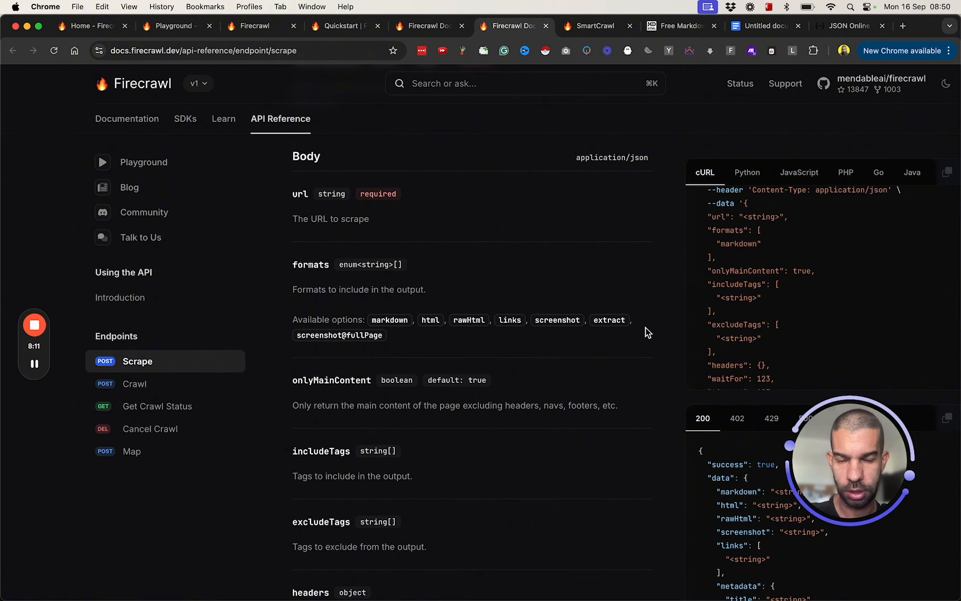
double_click(354, 332)
scroll(690, 340, "down", 4)
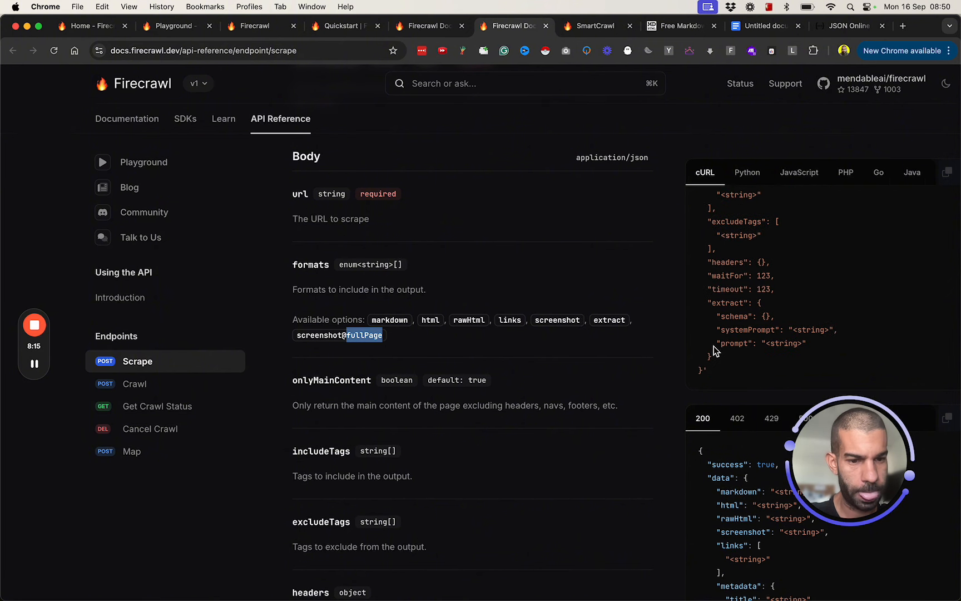
scroll(598, 435, "down", 3)
scroll(599, 434, "up", 3)
scroll(639, 362, "up", 1)
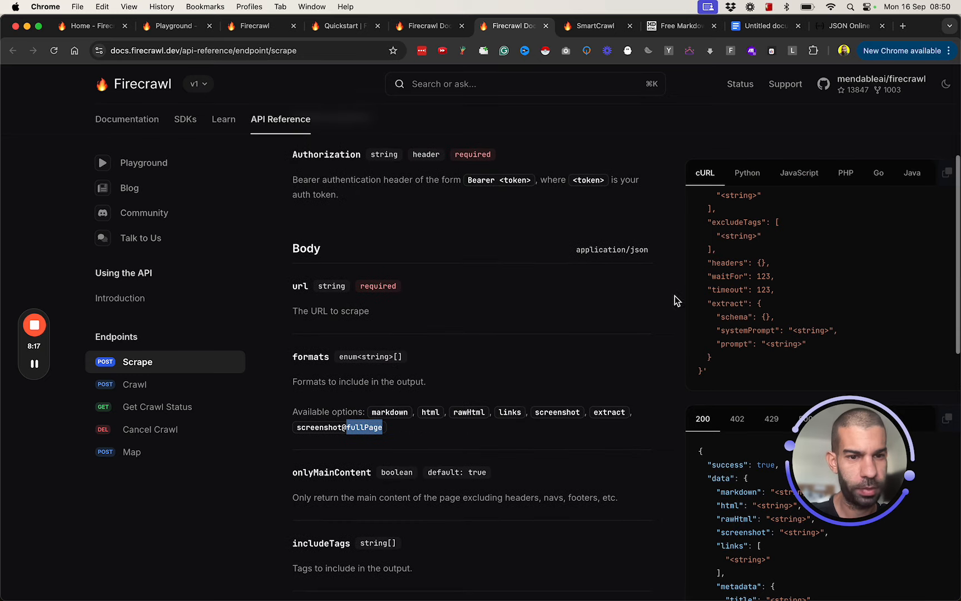
scroll(748, 315, "up", 4)
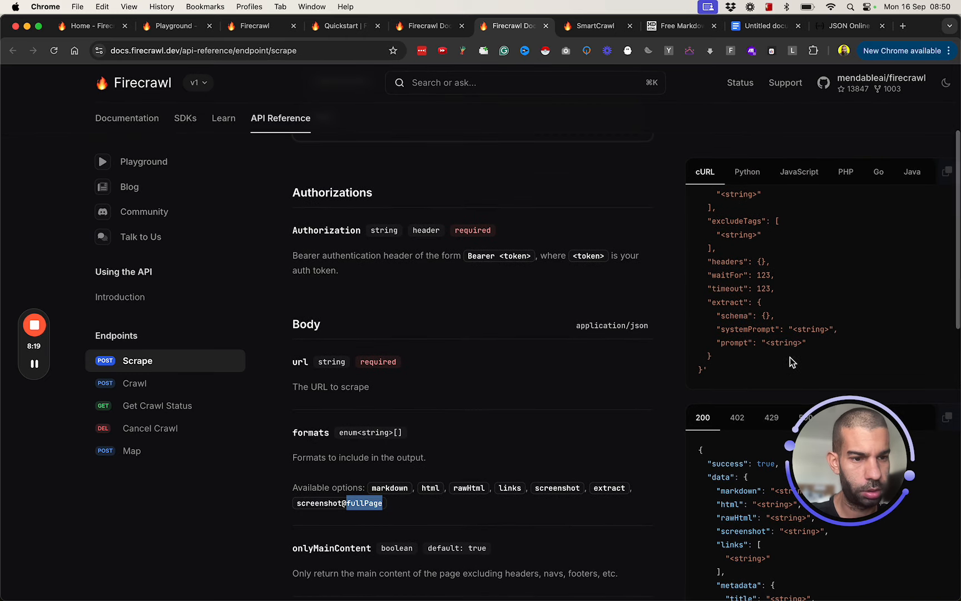
scroll(795, 345, "up", 5)
- Copy the sample cURL request for the Scrape endpoint and paste it into a new TextEdit document
left_click_drag(851, 461, 473, 490)
left_click(948, 172)
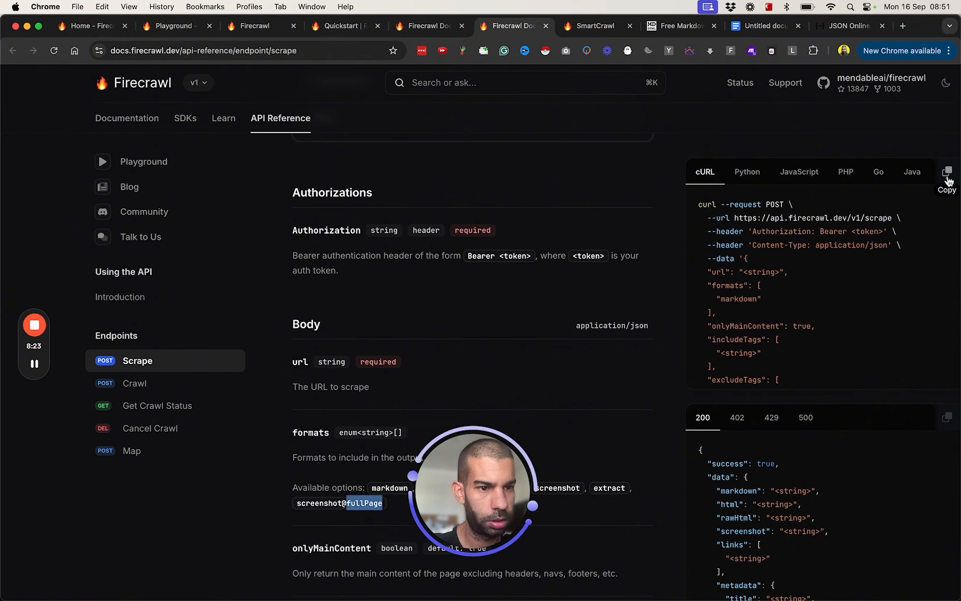
left_click(947, 173)
key("super+space")
type("text")
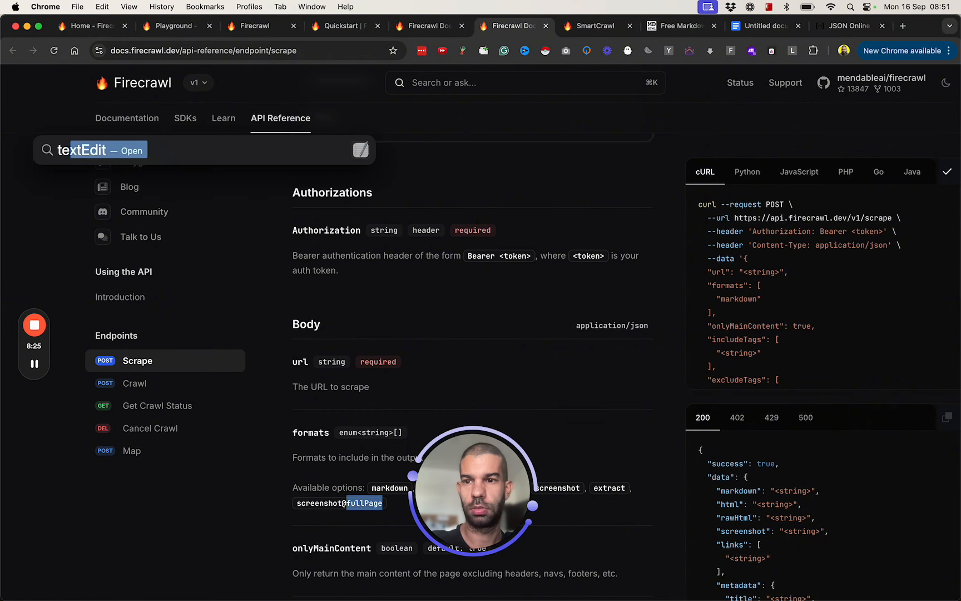
key("Return")
key("super+n")
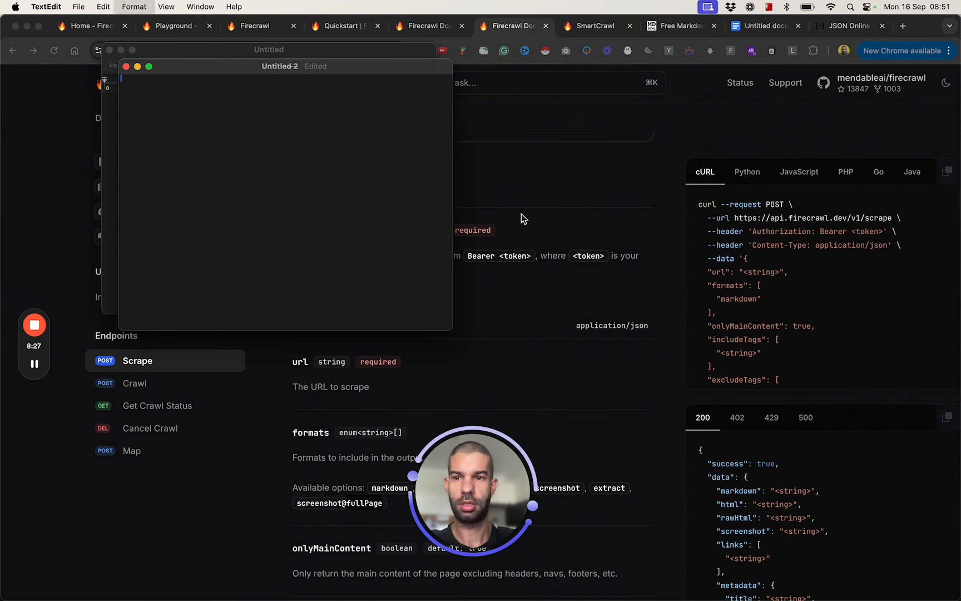
key("super+v")
- Move the pasted request's window clear of the blank untitled document, close that blank document and enlarge the request window
left_click_drag(184, 71, 385, 125)
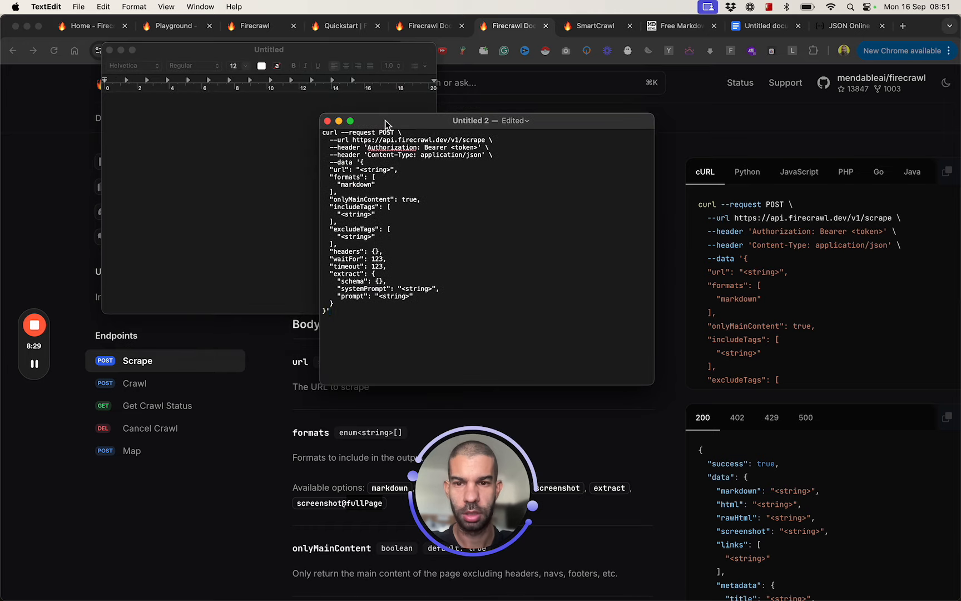
left_click(241, 163)
key("super+w")
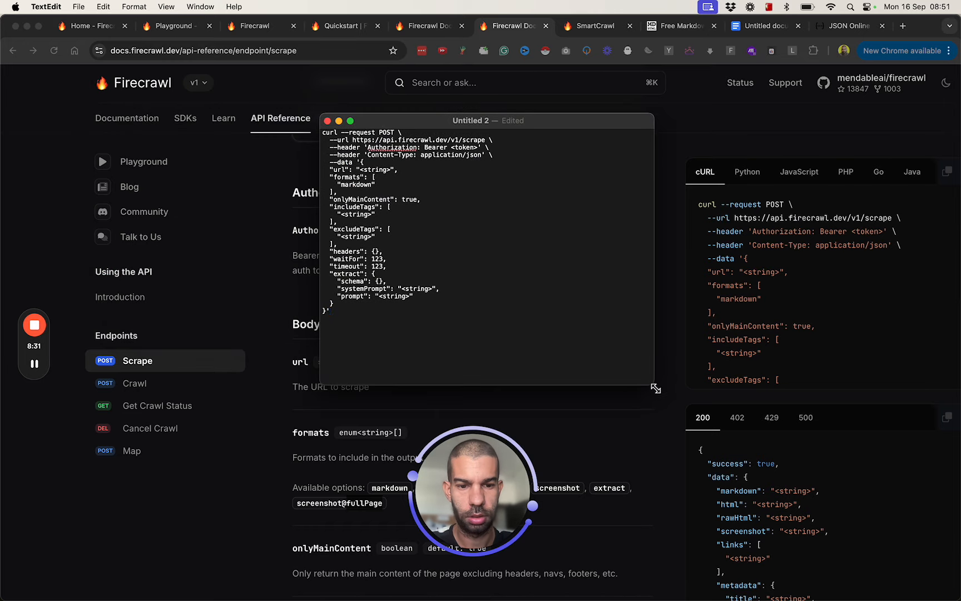
left_click_drag(654, 384, 852, 487)
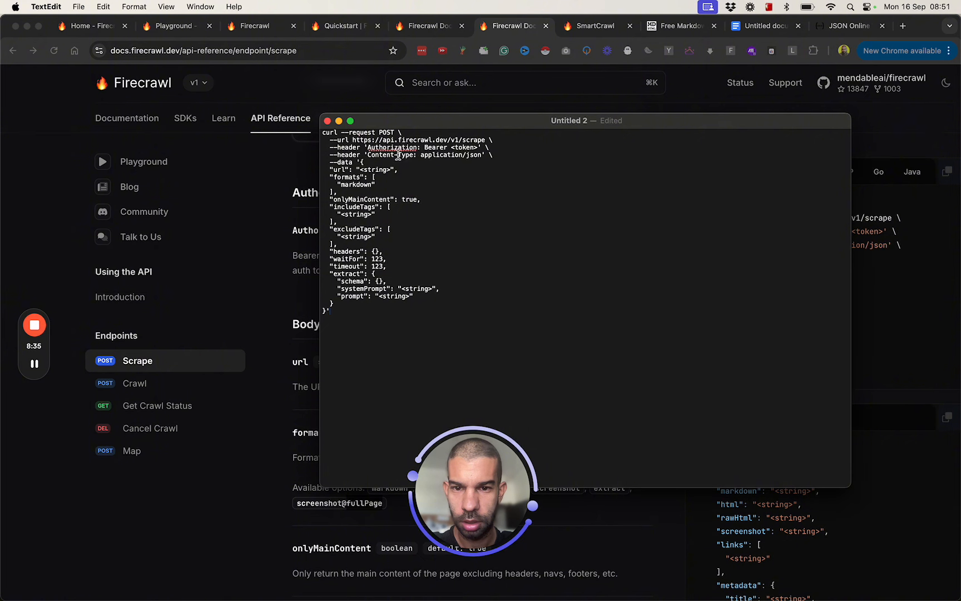
key("super+shift+Left")
key("BackSpace")
key("Return")
key("Return")
key("Return")
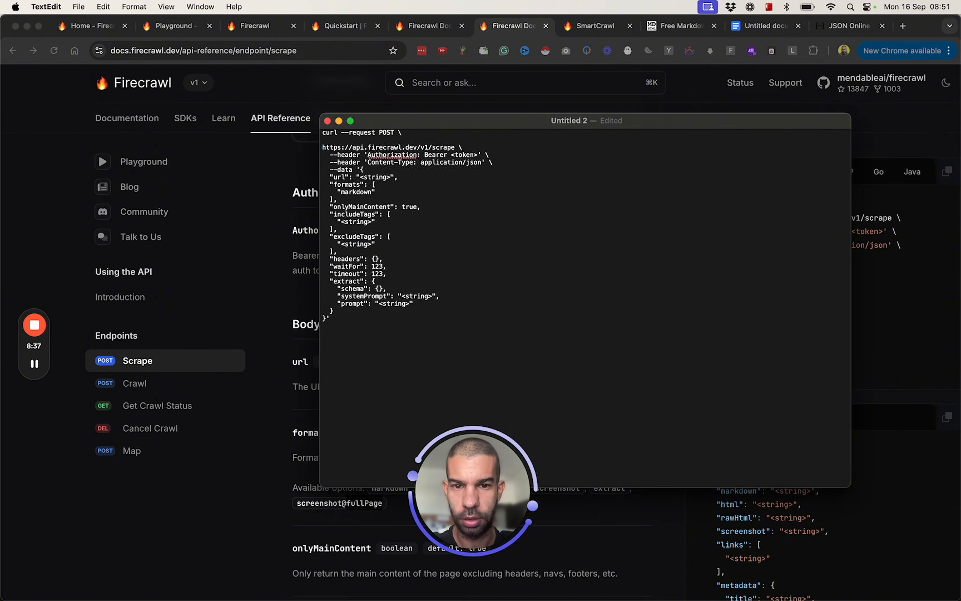
key("super+Right")
key("BackSpace")
key("BackSpace")
key("Return")
key("Return")
key("Return")
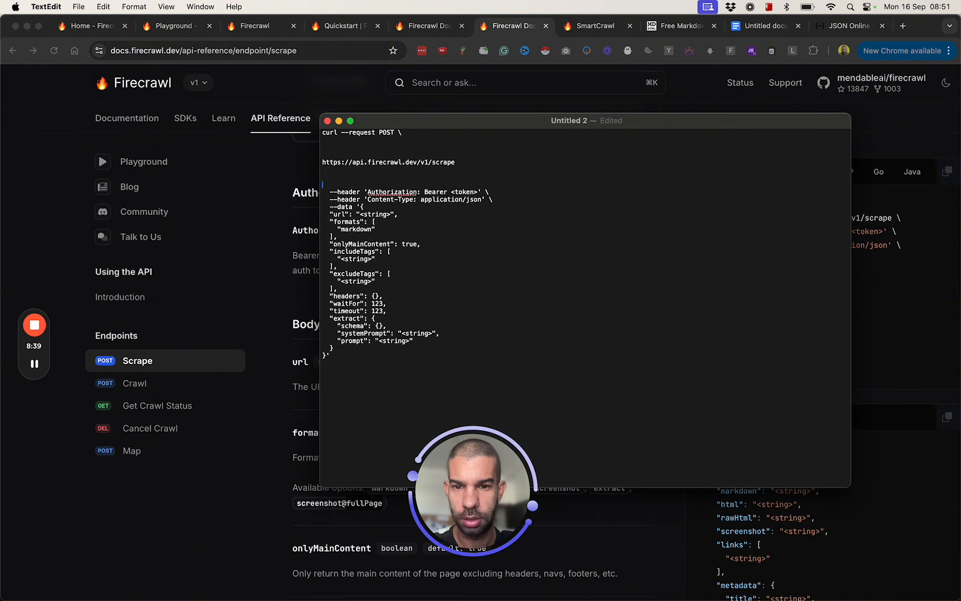
- Separate the --data block from the two header lines with blank space
key("Down")
key("Down")
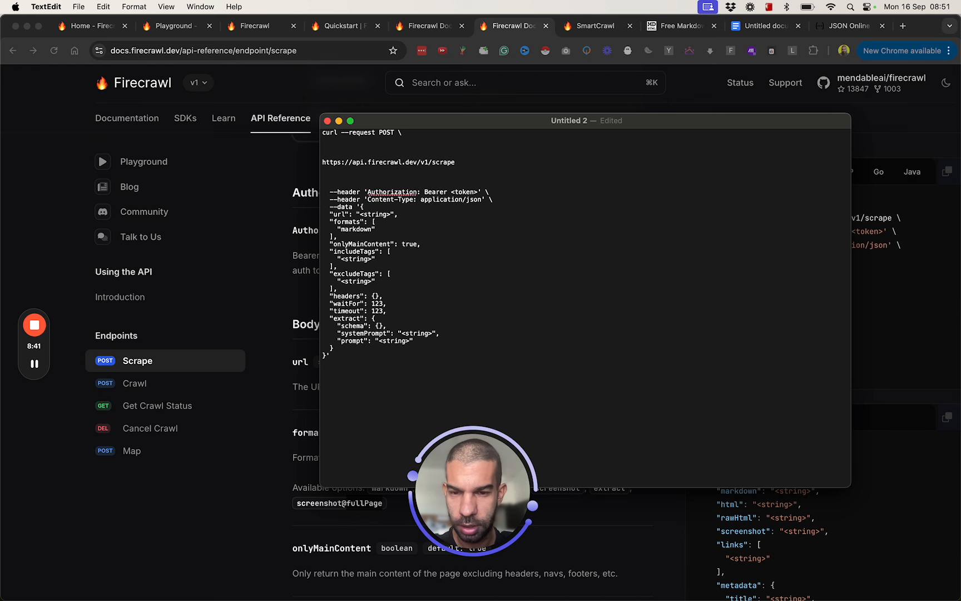
key("Return")
key("Return")
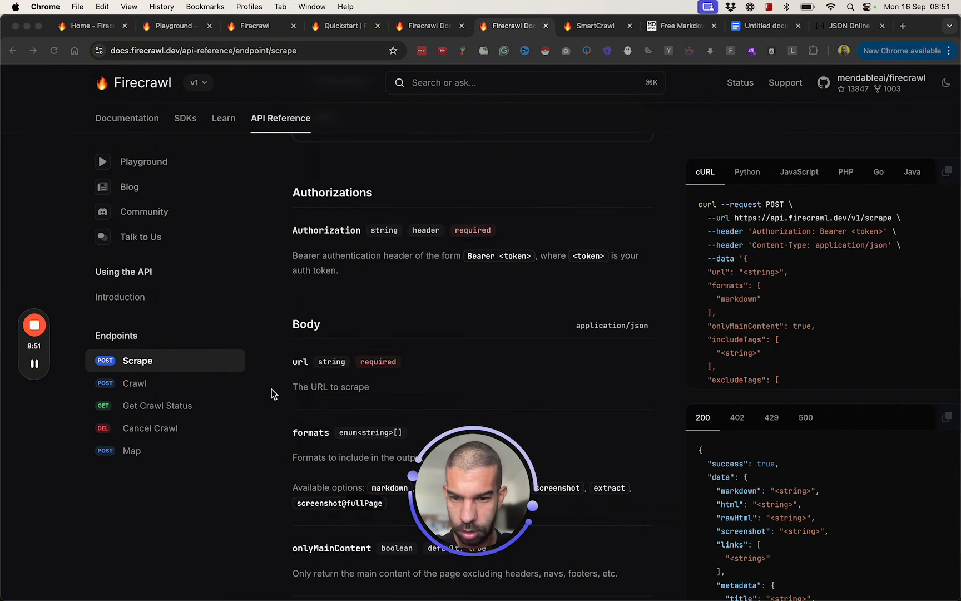
- Switch to Chrome and find "extract" on the Scrape endpoint page to check the extract object's description
key("super+Tab")
key("super+f")
type("extract")
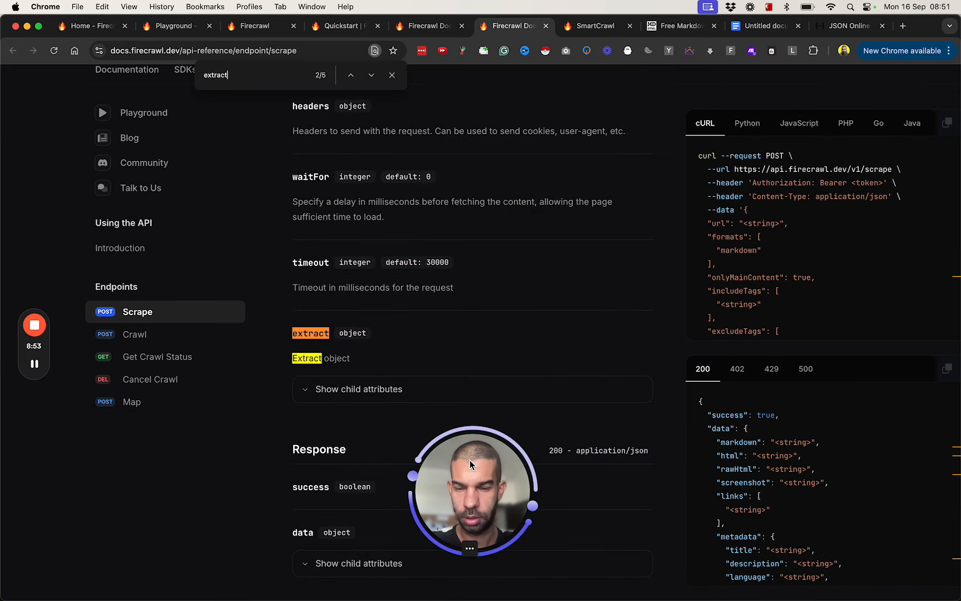
left_click_drag(470, 459, 800, 330)
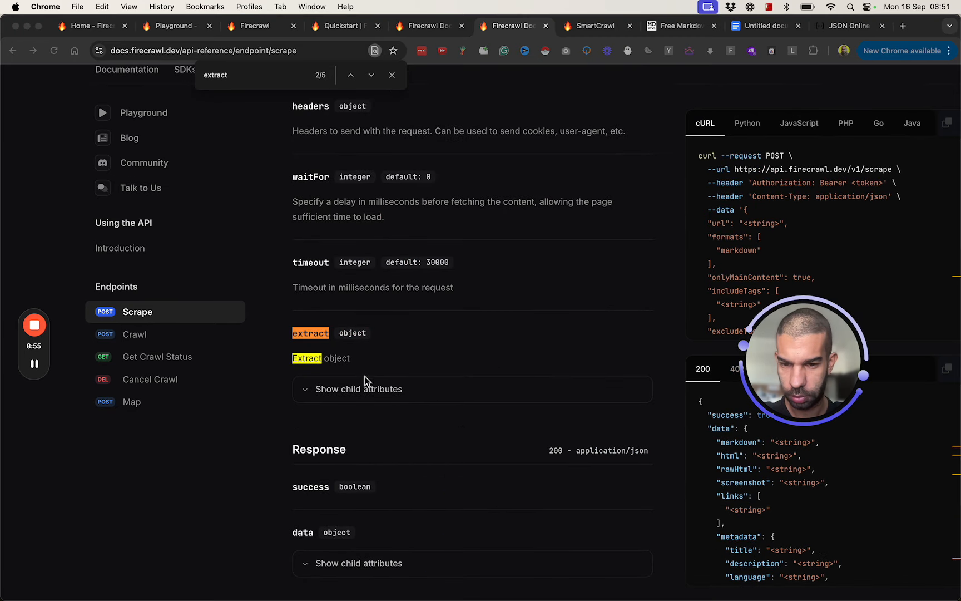
- Return to TextEdit and delete the whole extract object from the request body, keeping the closing brace
key("super+Tab")
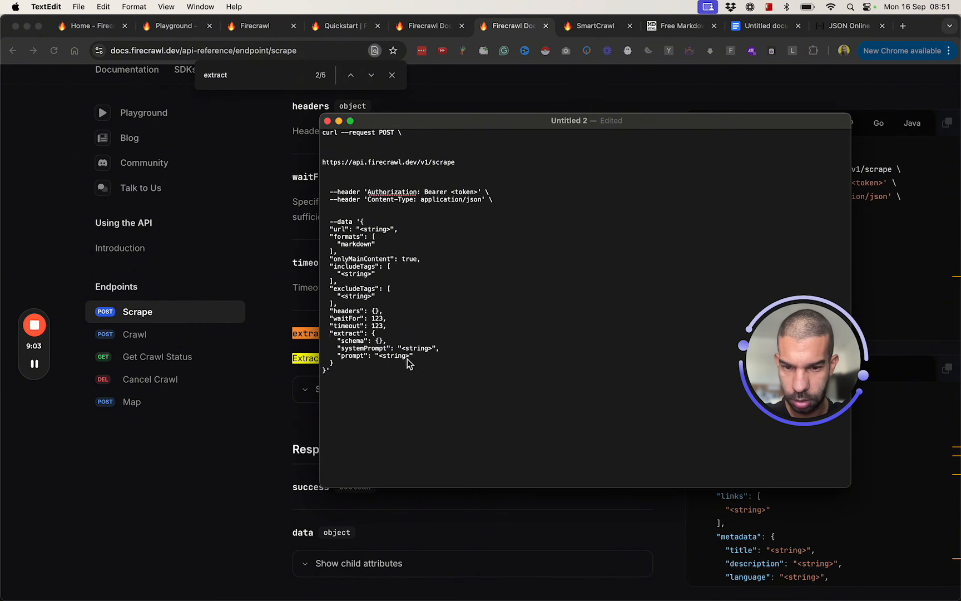
left_click(345, 364, "shift")
key("BackSpace")
key("Return")
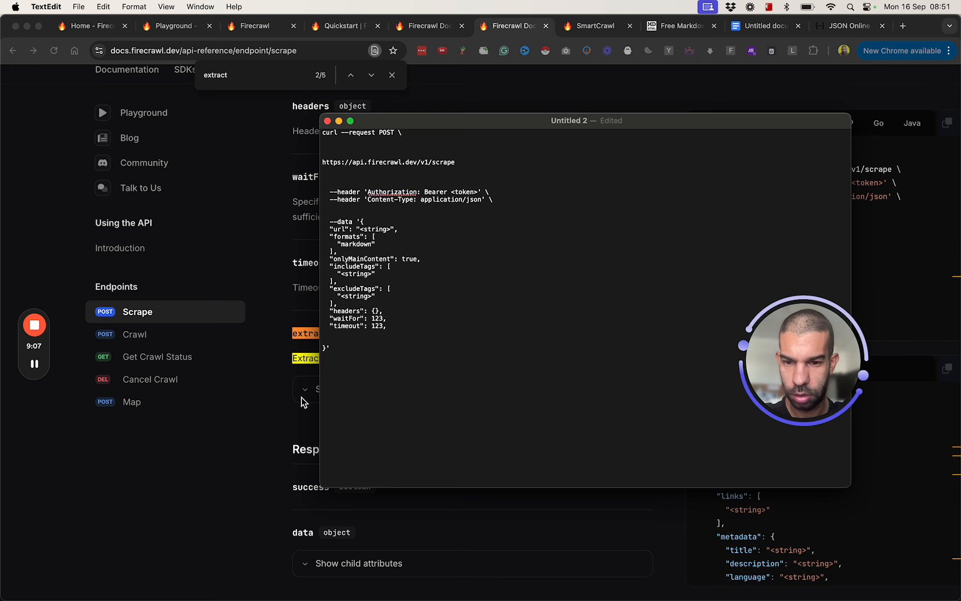
- Check the waitFor parameter in the Scrape reference and remove the waitFor line from the request body in TextEdit
left_click(268, 431)
scroll(268, 431, "up", 3)
scroll(358, 403, "up", 5)
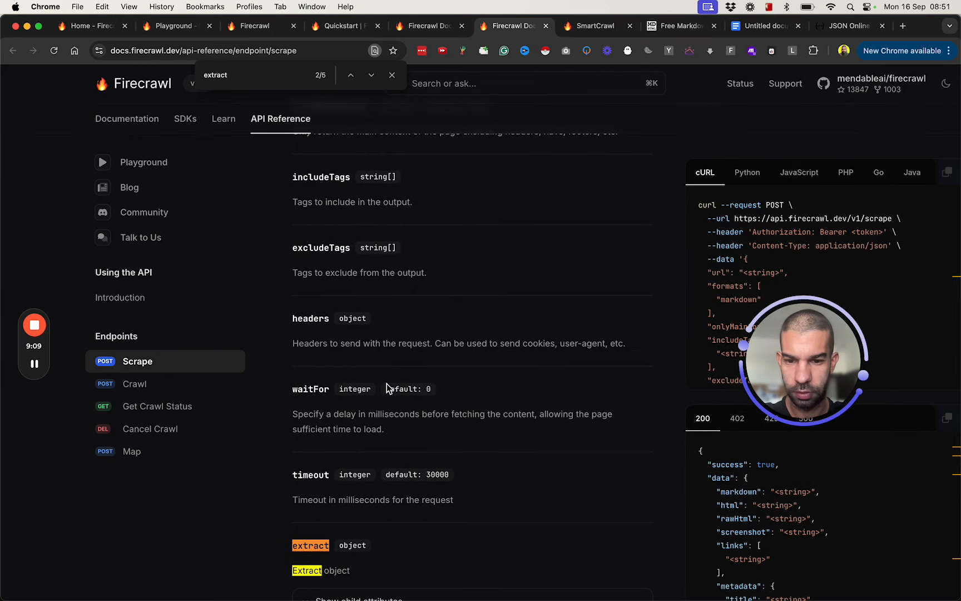
key("super+Tab")
key("Up")
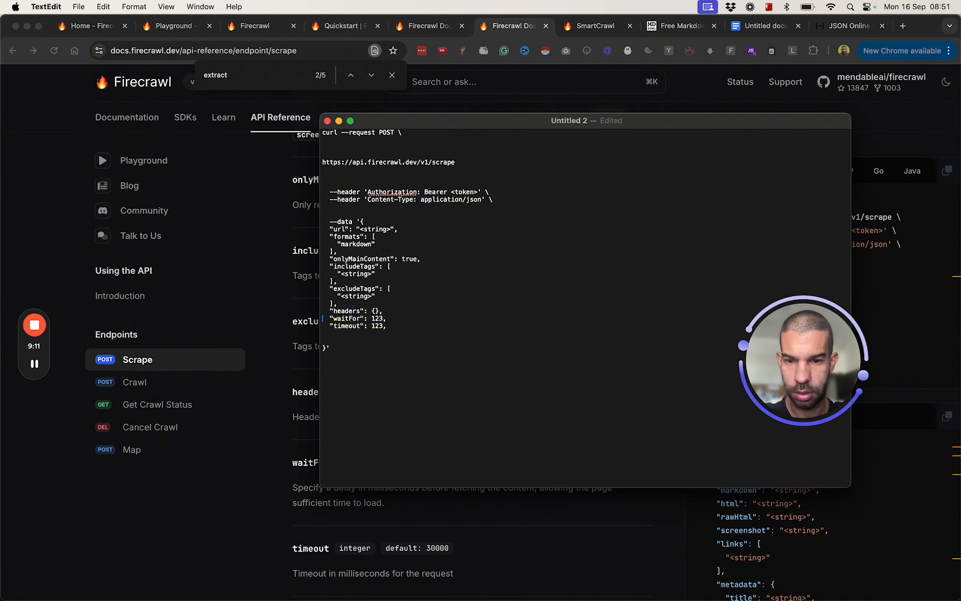
key("super+shift+Right")
key("Return")
- Review the Scrape reference's authorization, url, formats and tag parameters in Chrome
left_click(309, 363)
scroll(334, 352, "up", 3)
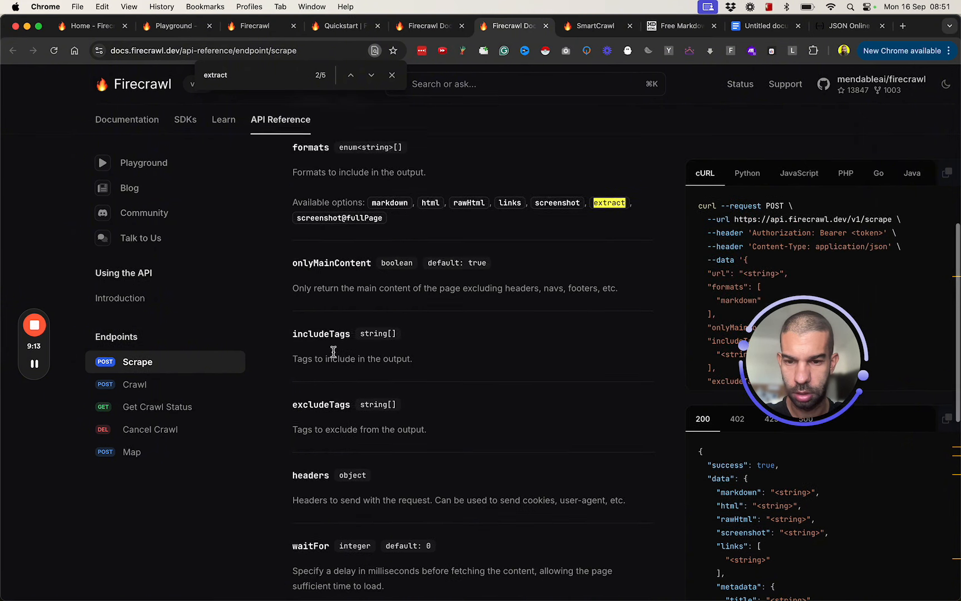
scroll(334, 352, "up", 5)
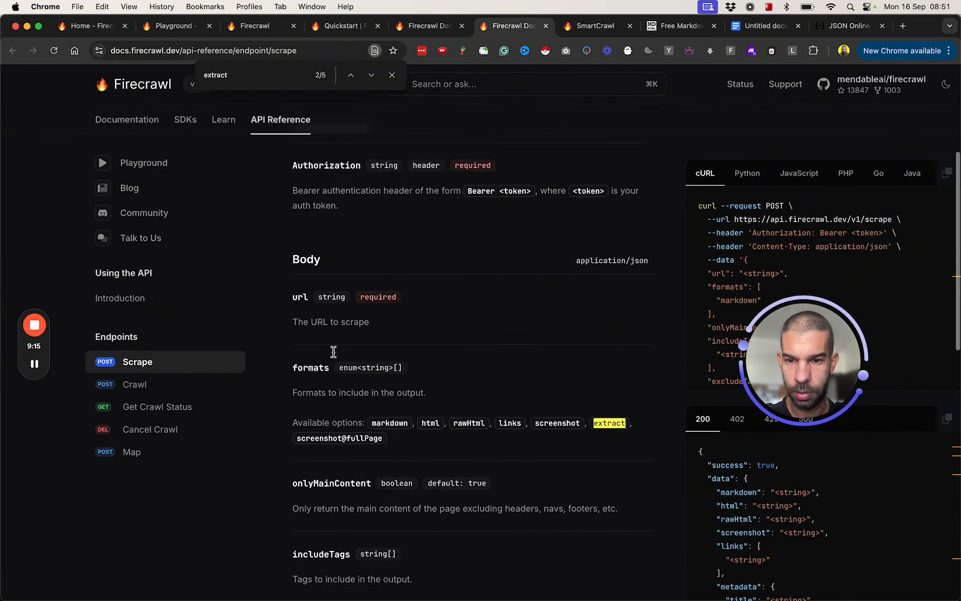
scroll(334, 352, "up", 1)
scroll(342, 417, "down", 2)
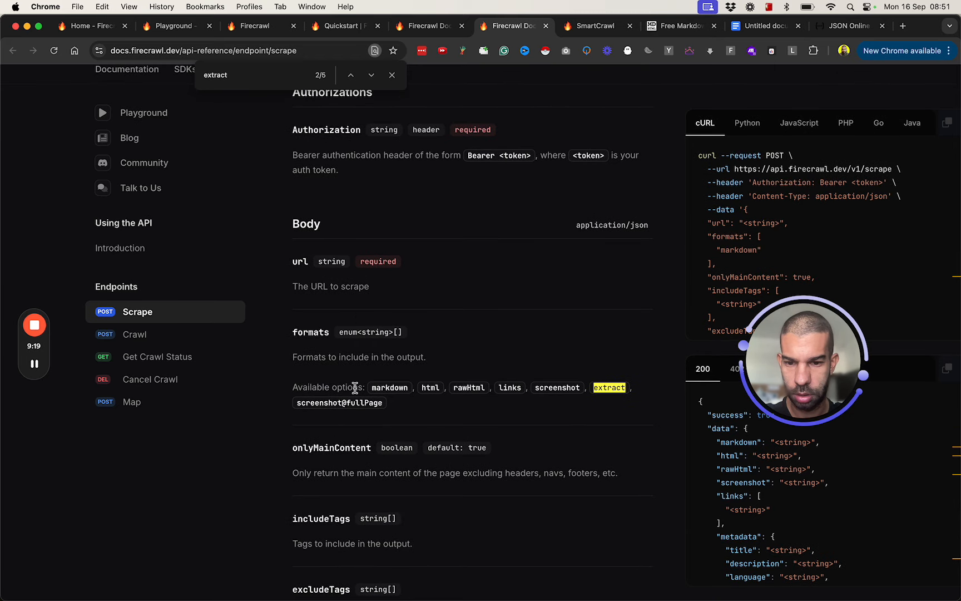
scroll(355, 387, "down", 2)
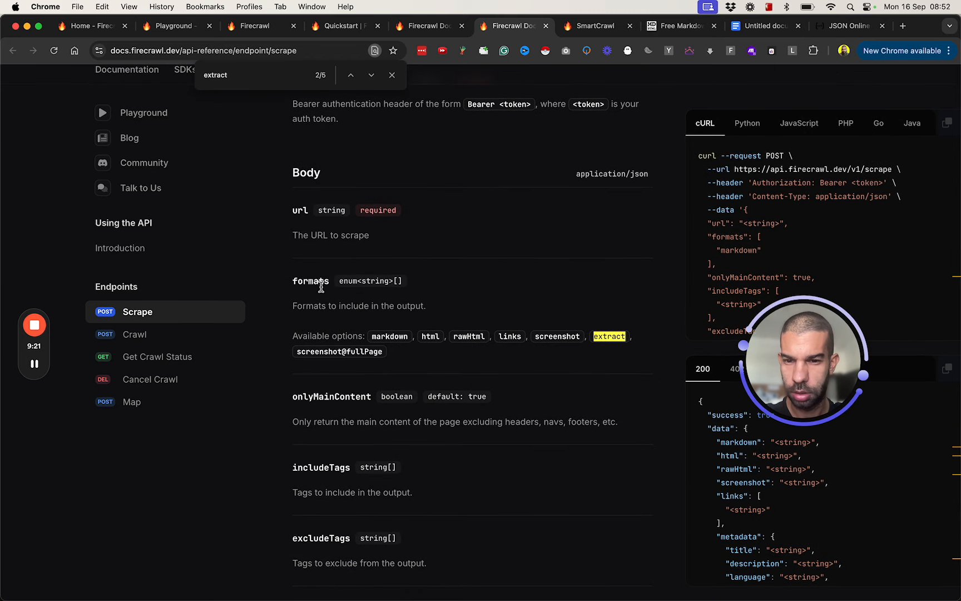
scroll(380, 226, "up", 7)
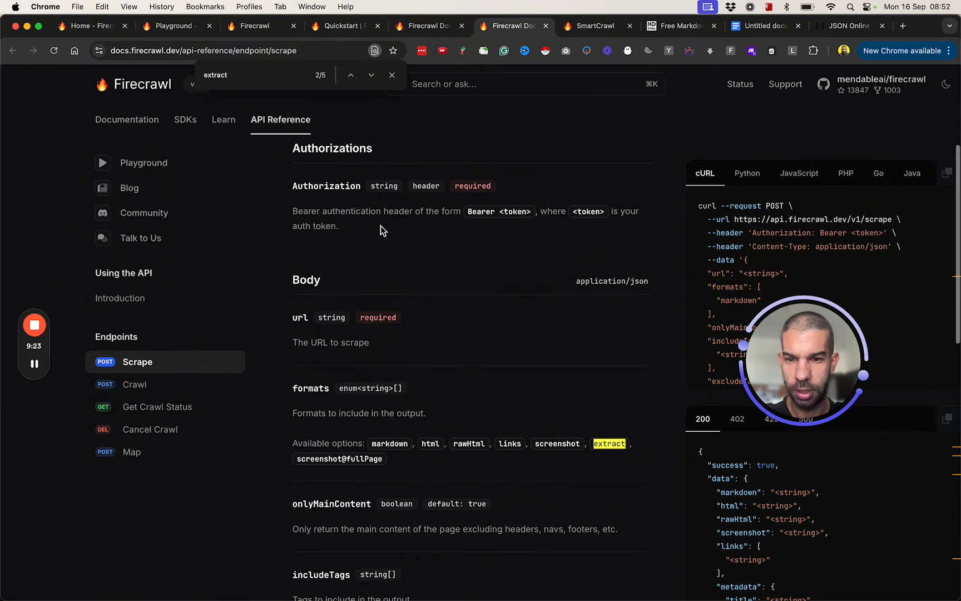
scroll(312, 405, "up", 2)
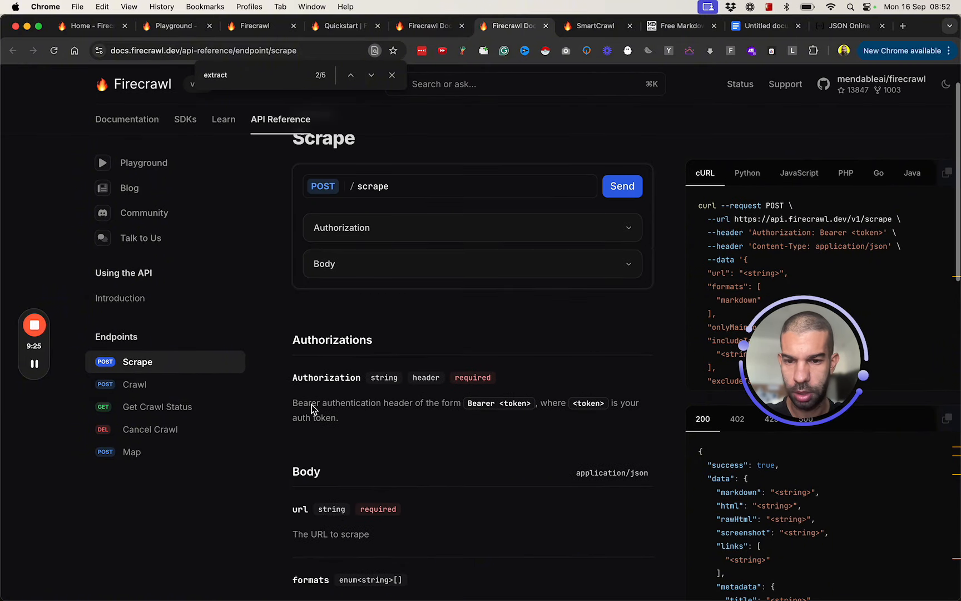
- In TextEdit, strip the --data prefix and surrounding quotes so the JSON body stands alone below the headers
key("super+Tab")
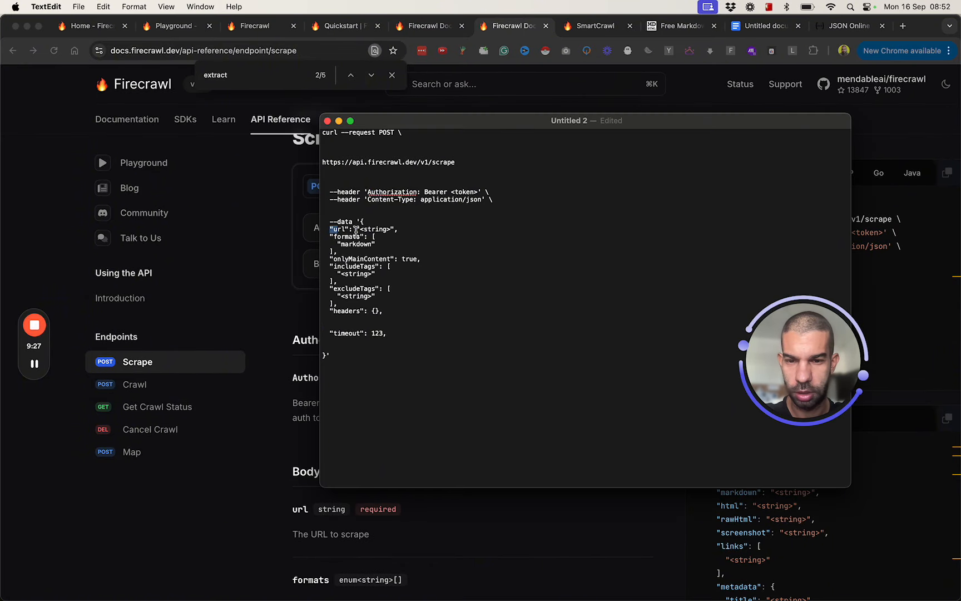
left_click_drag(356, 230, 386, 224)
left_click(381, 222)
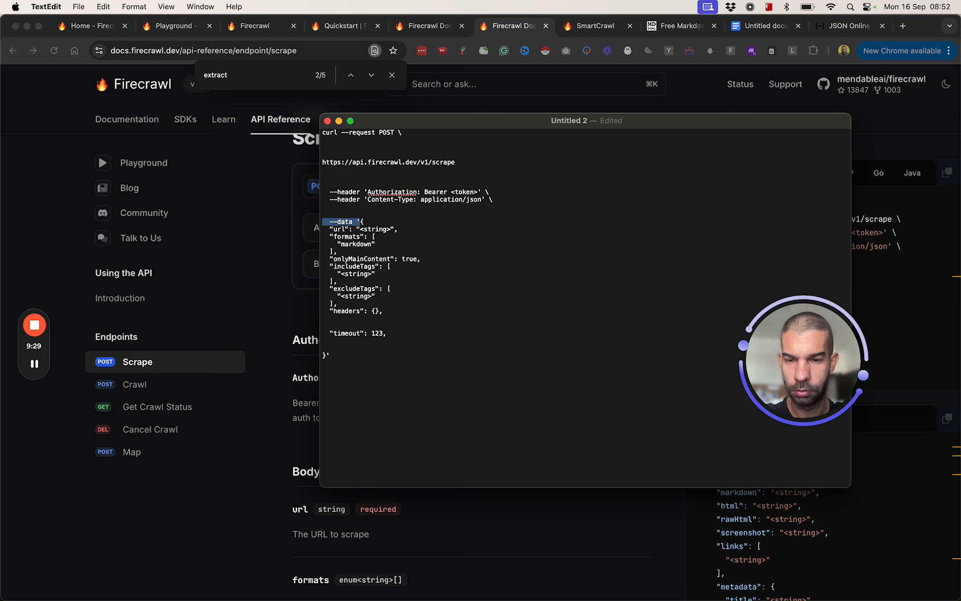
key("Return")
key("Return")
key("Return")
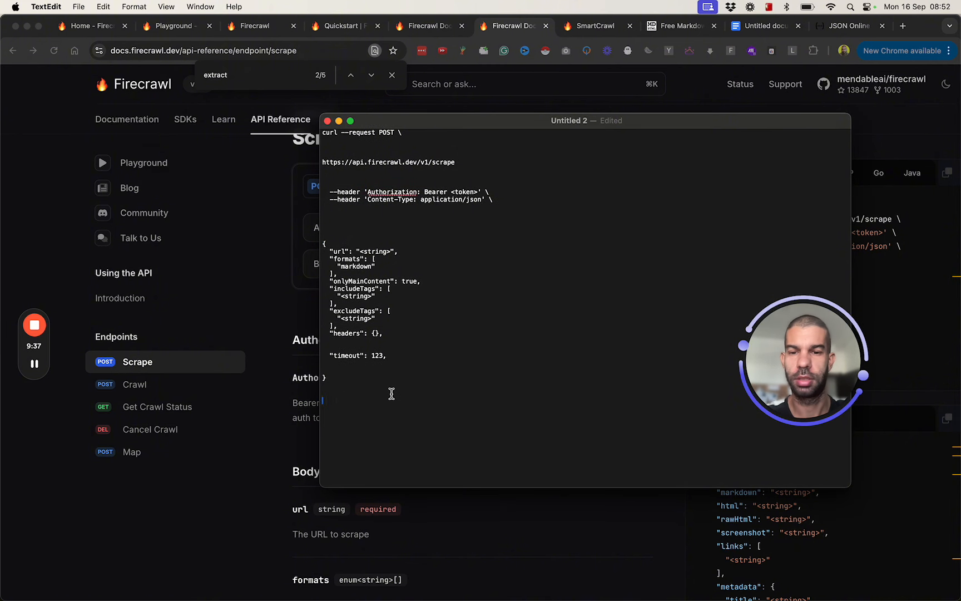
- Copy the includeTags name from the body and find it on the Scrape reference page to read its description
double_click(351, 288)
key("super+c")
left_click(292, 308)
key("super+f")
key("super+v")
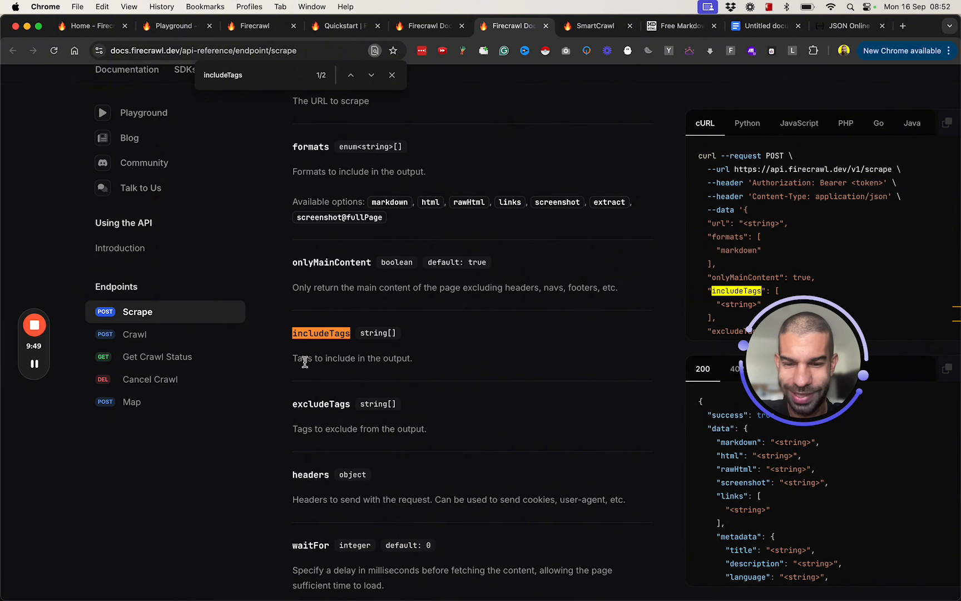
scroll(322, 373, "down", 3)
- Return to TextEdit and remove the trailing comma after the timeout value of 123
key("super+Tab")
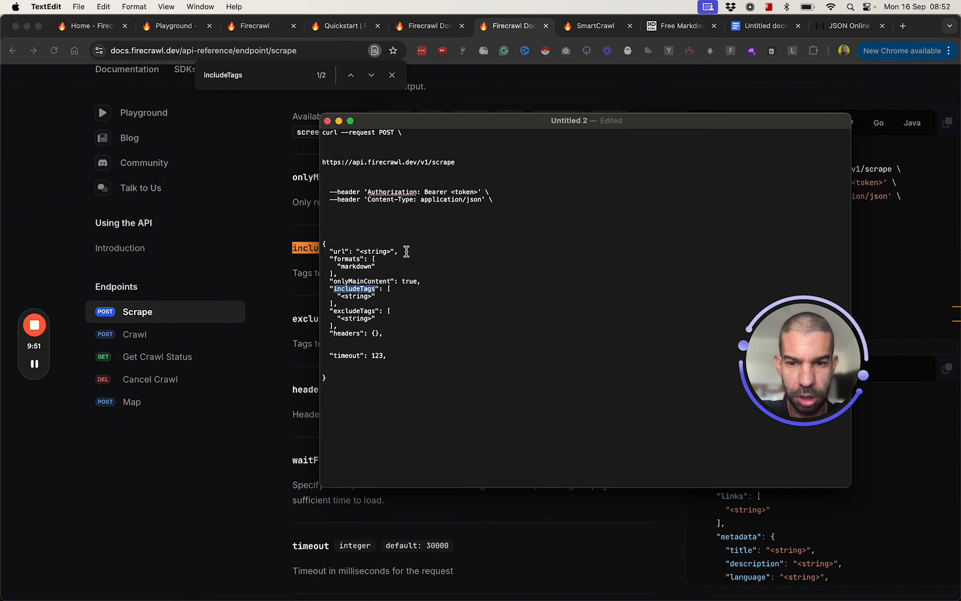
left_click(388, 363)
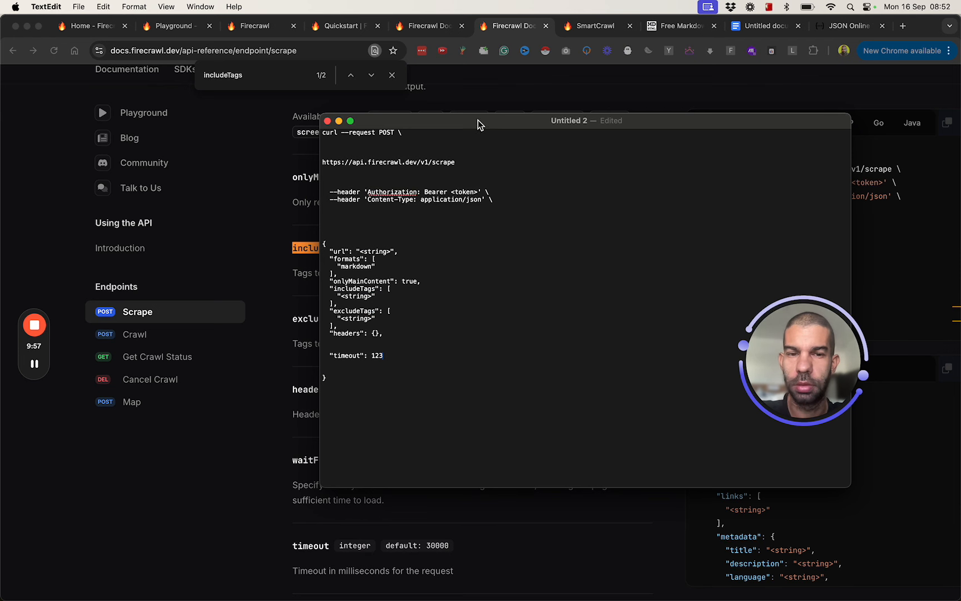
- Switch to the Chrome window with the new Make scenario and dismiss the open app list
key("ctrl+Up")
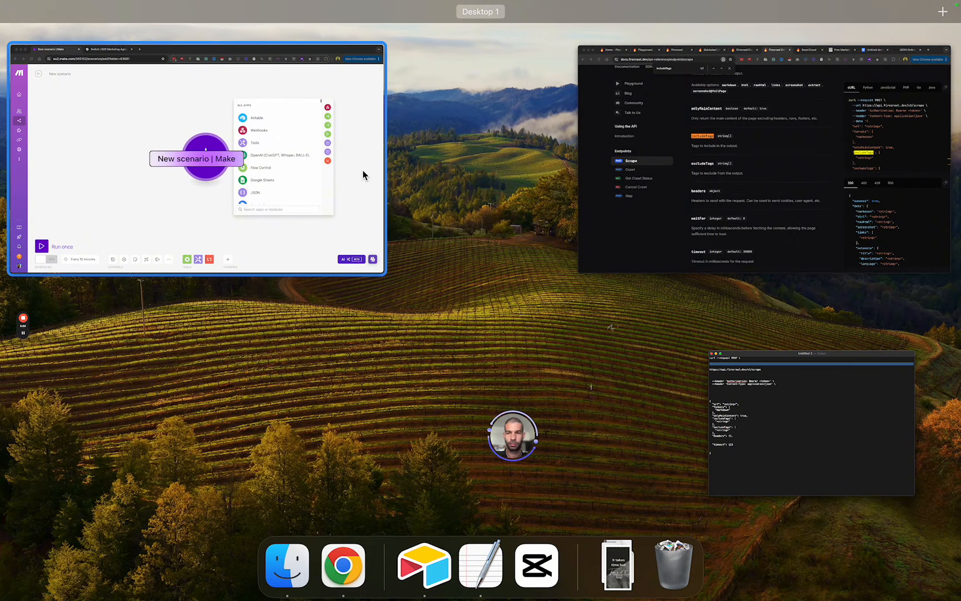
left_click(363, 170)
left_click(393, 377)
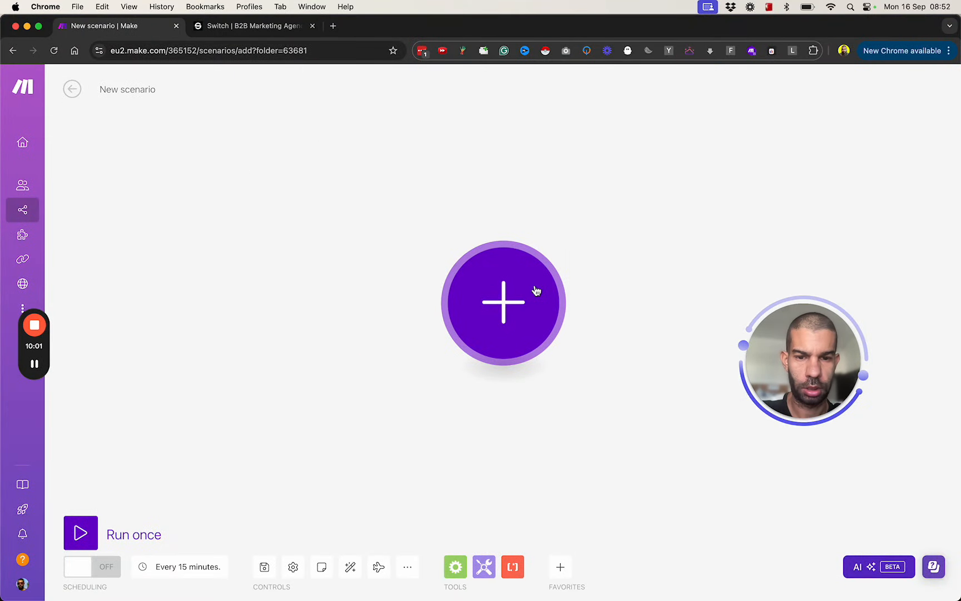
- Add a Tools "Set variable" module as the first module of the new scenario
left_click(536, 289)
left_click(651, 264)
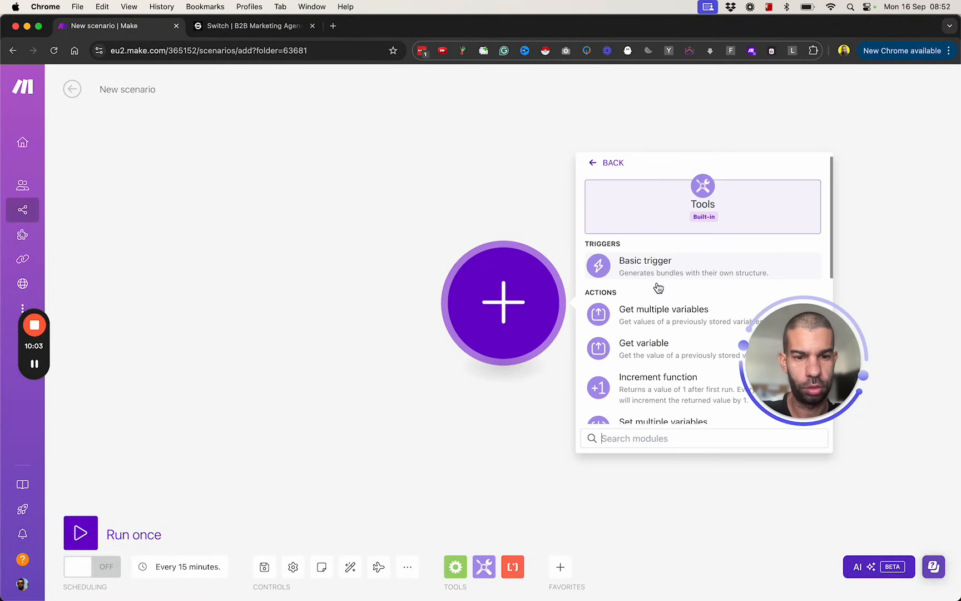
type("set")
left_click(666, 268)
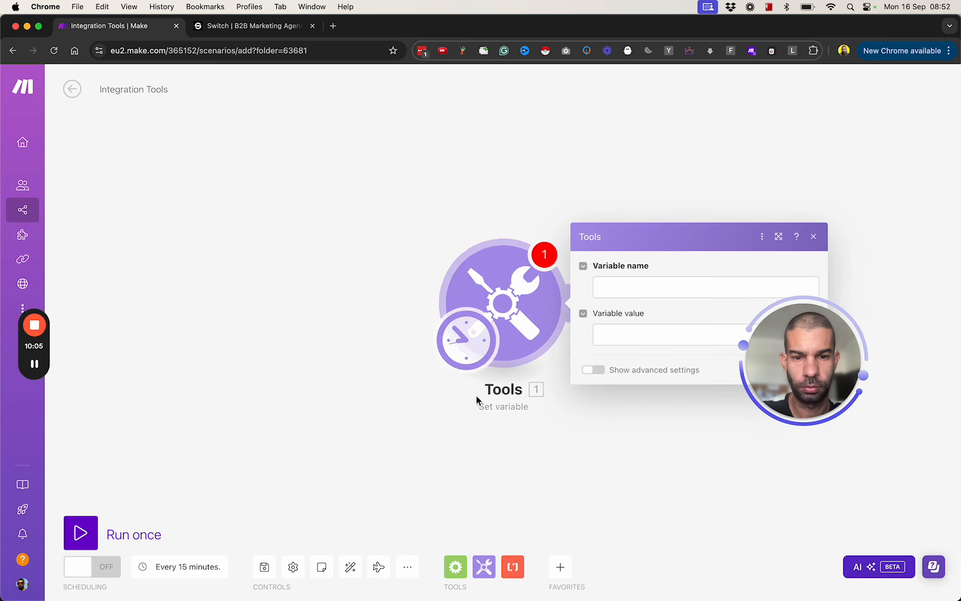
- Name the variable api_key, give it the placeholder value x, and save the Set variable module
left_click(644, 288)
type("api_key")
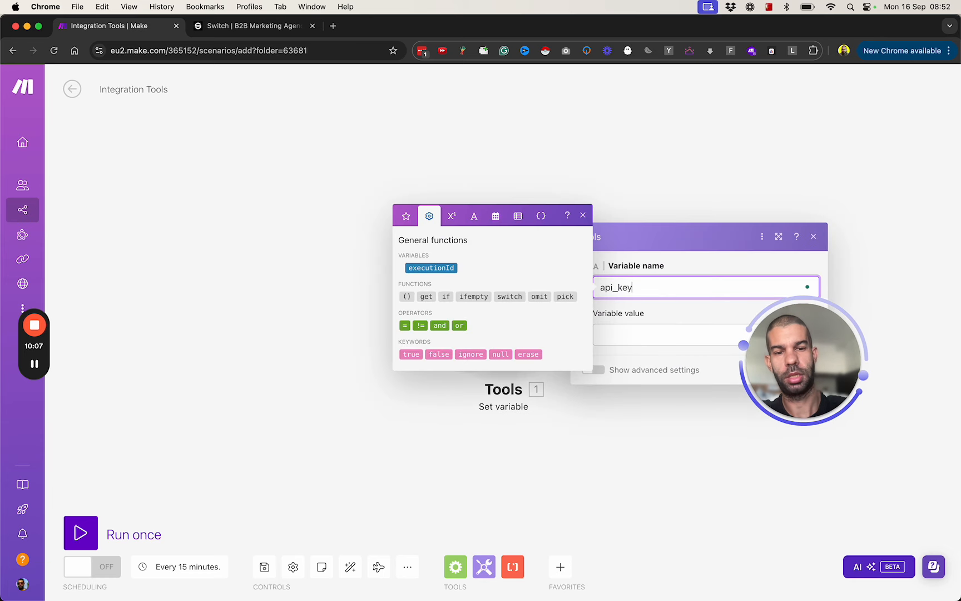
key("Tab")
type("x")
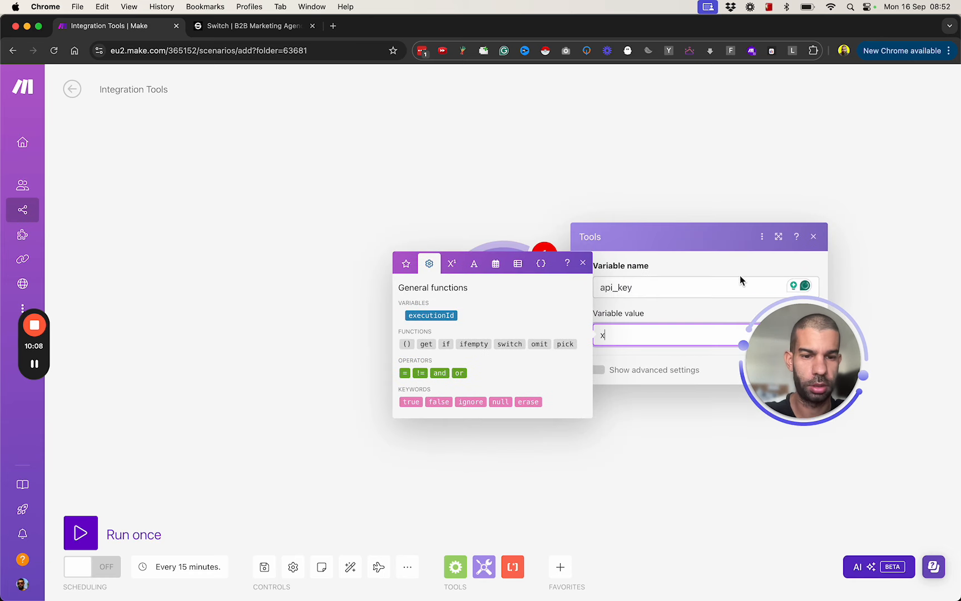
double_click(631, 243)
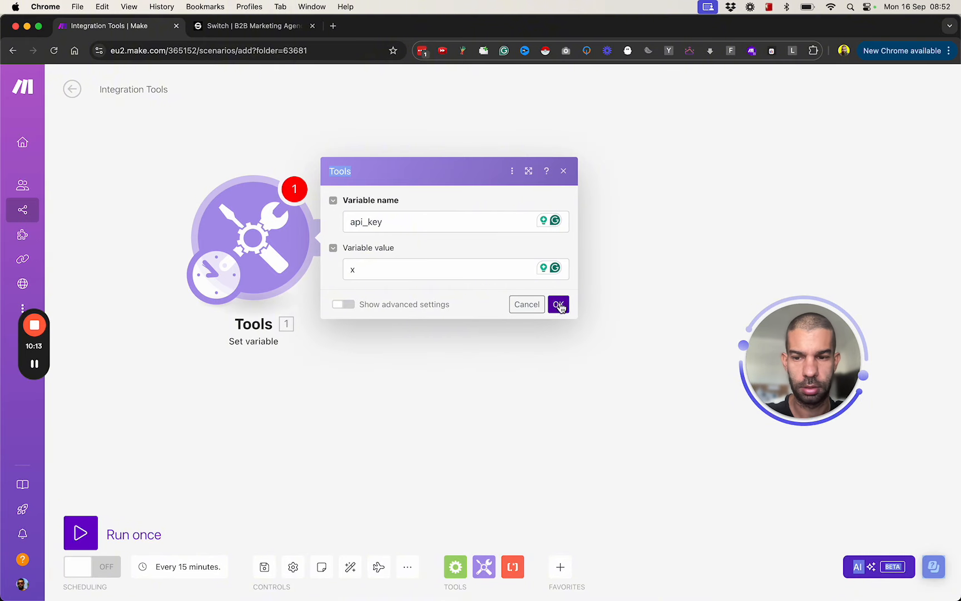
left_click(559, 305)
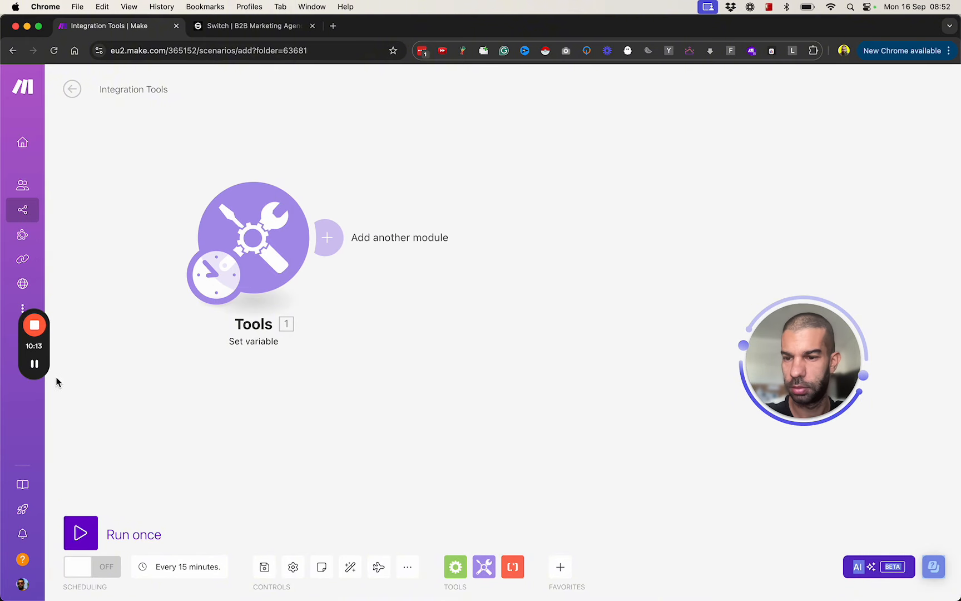
- Add an HTTP "Make a request" module after the Set variable module
left_click(325, 248)
type("http")
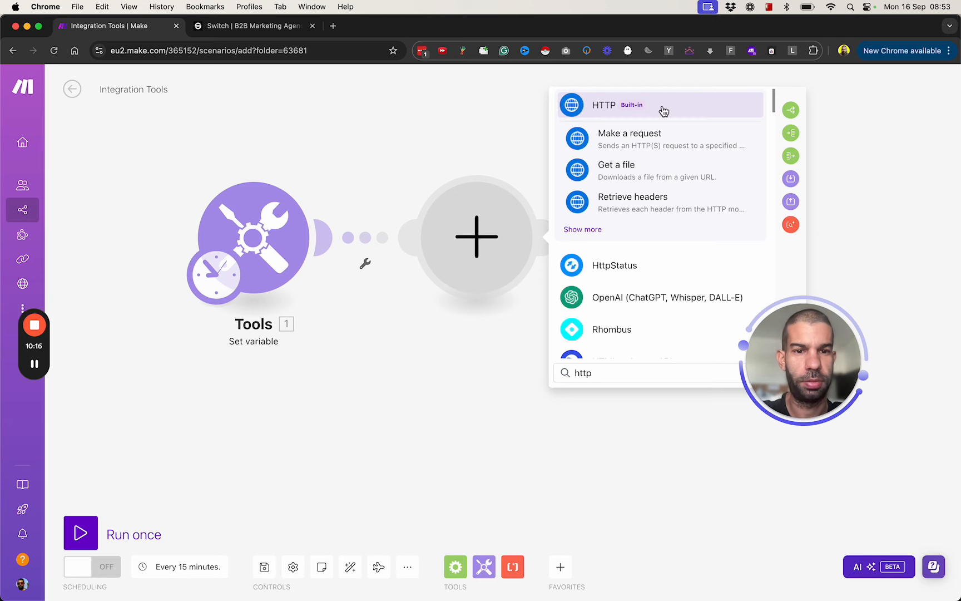
left_click(641, 141)
key("super+grave")
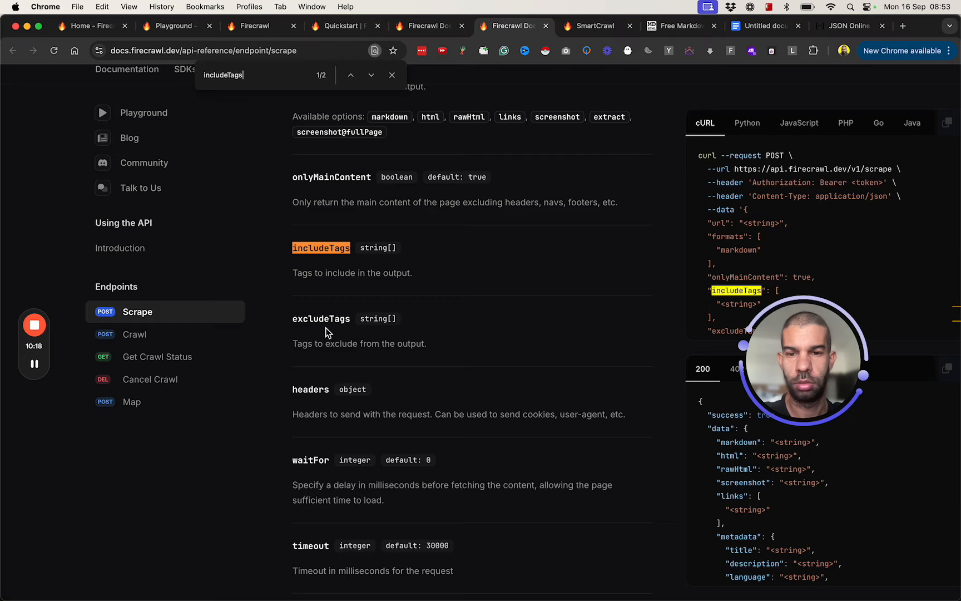
key("super+grave")
key("super+Tab")
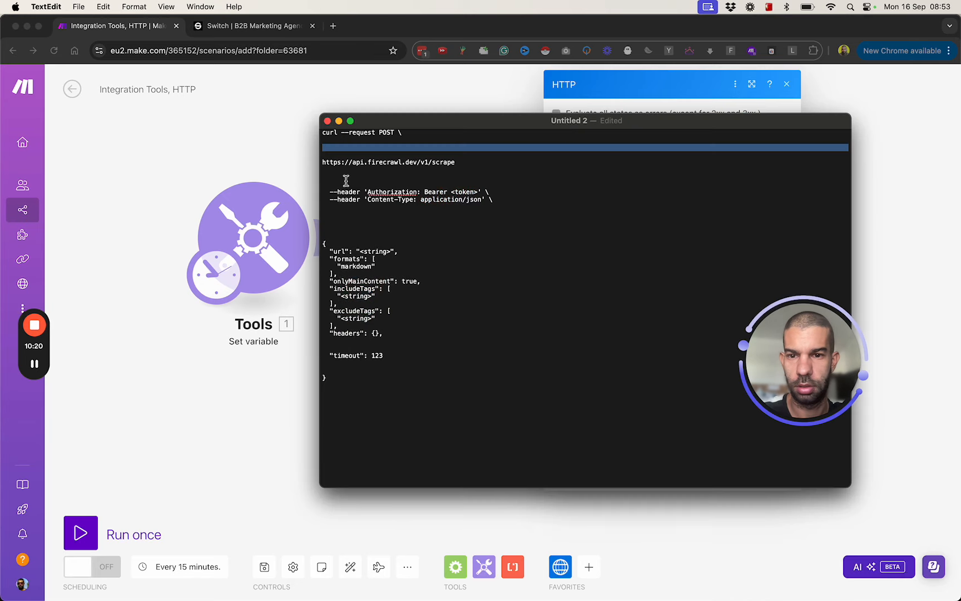
left_click_drag(323, 162, 455, 162)
key("super+c")
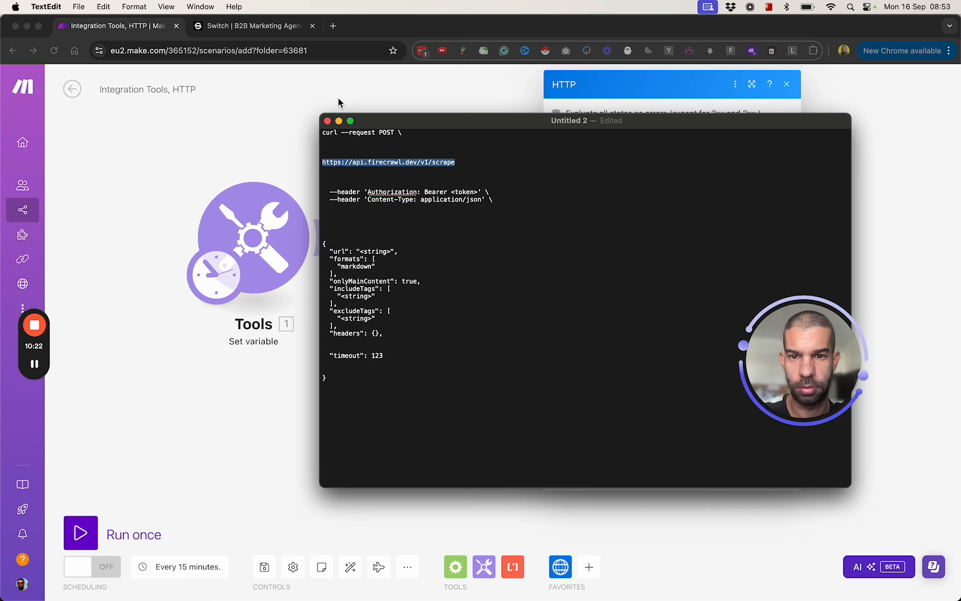
left_click(634, 94)
left_click(636, 174)
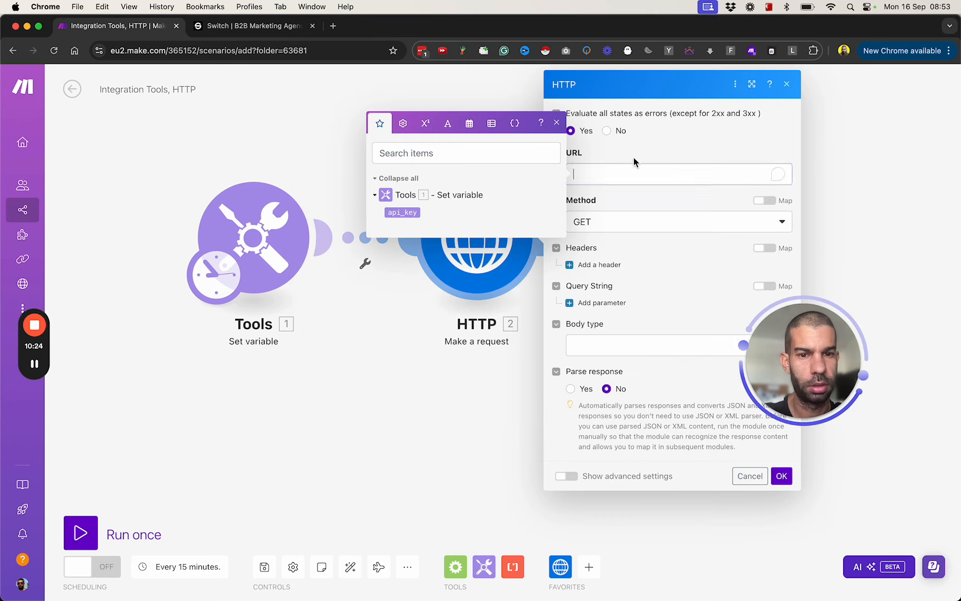
key("super+v")
left_click(648, 222)
left_click(620, 281)
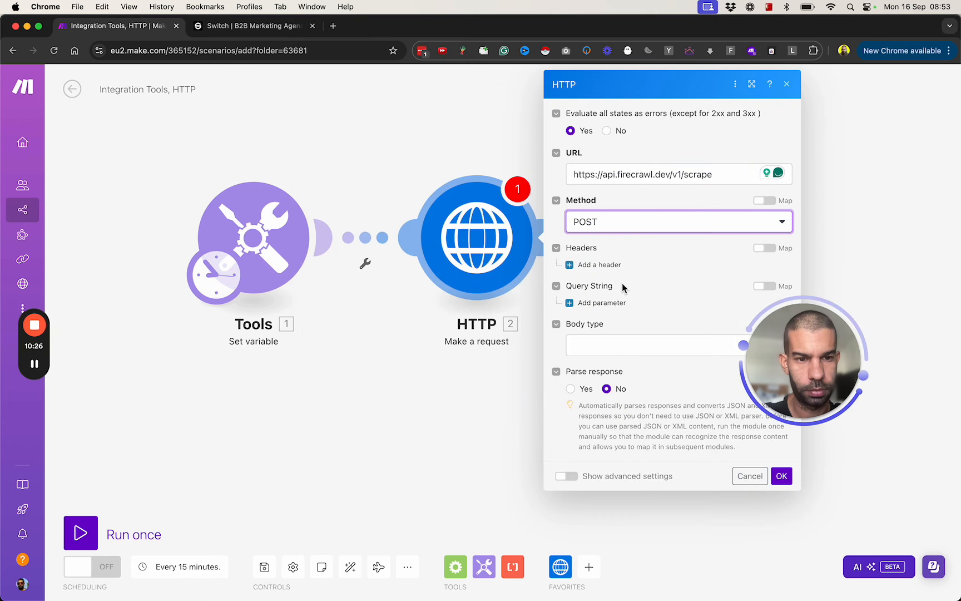
- Copy the header name Authorization from TextEdit and use it as the name of a new header in the HTTP module
key("super+Tab")
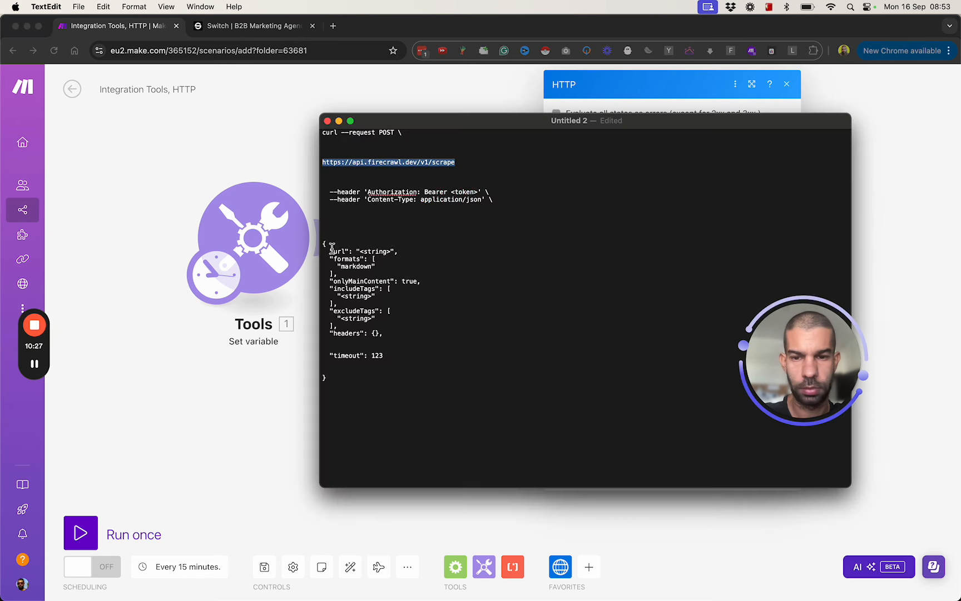
double_click(390, 192)
key("super+c")
key("super+Tab")
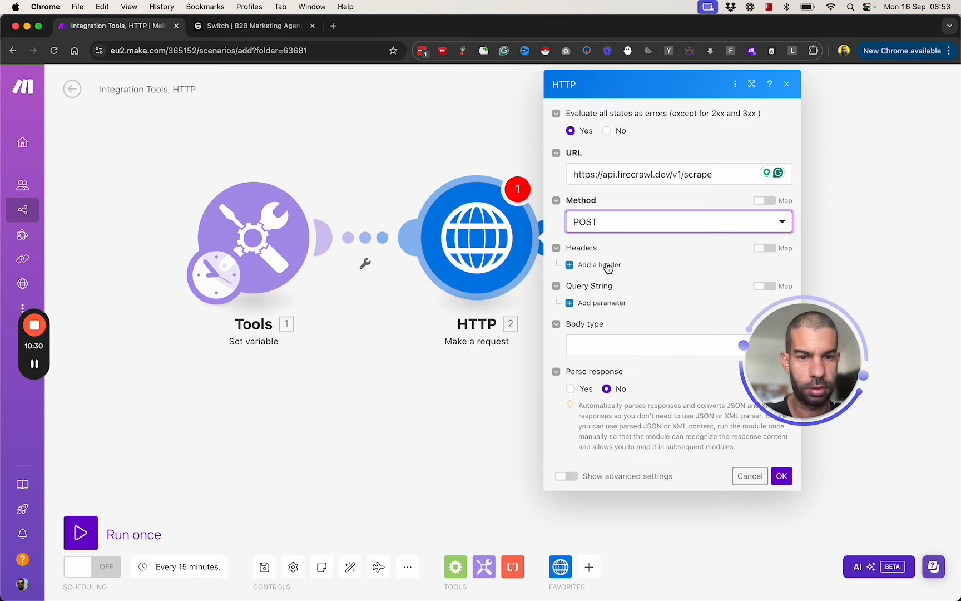
left_click(608, 265)
left_click(622, 300)
key("super+v")
- Set the Authorization header's value to "Bearer" followed by a space and the mapped api_key variable
left_click(641, 349)
type("B")
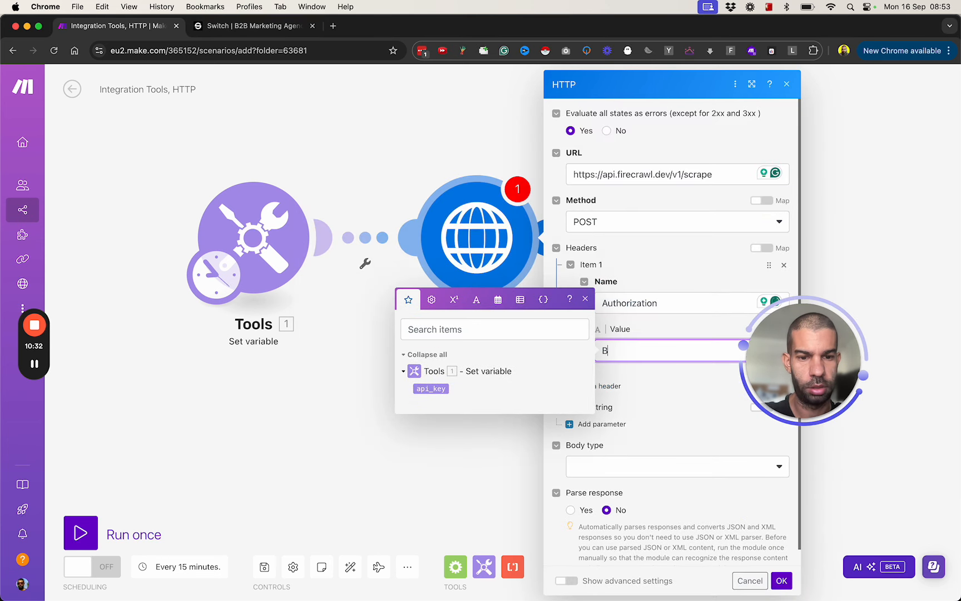
left_click(764, 350)
left_click_drag(799, 365, 847, 176)
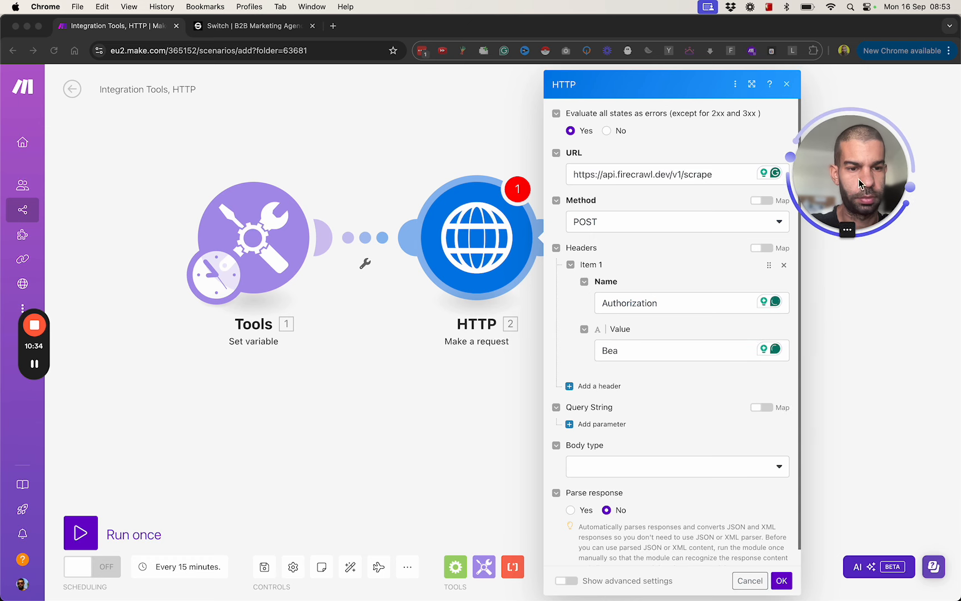
left_click(654, 358)
type("eare")
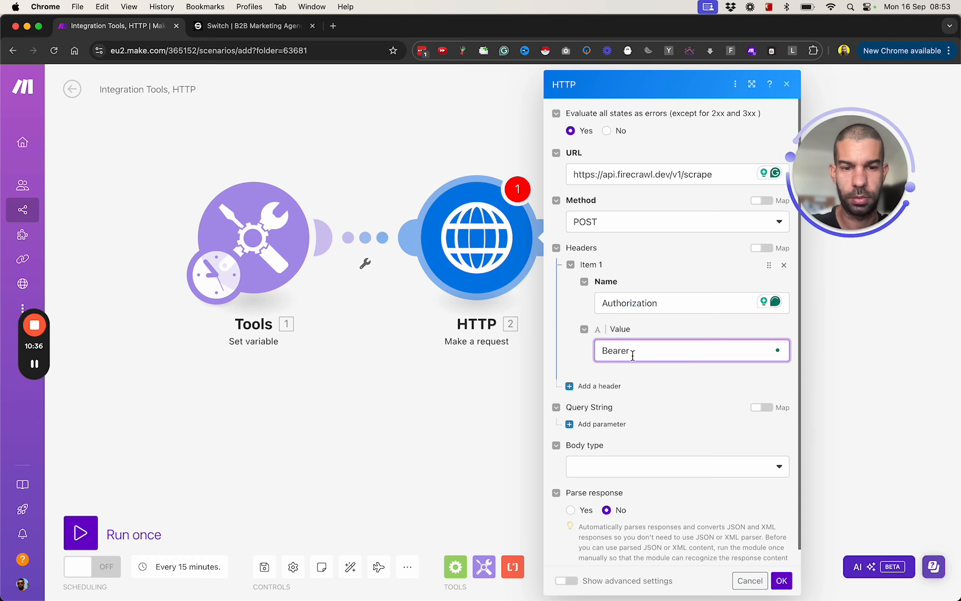
type("r")
left_click(697, 349)
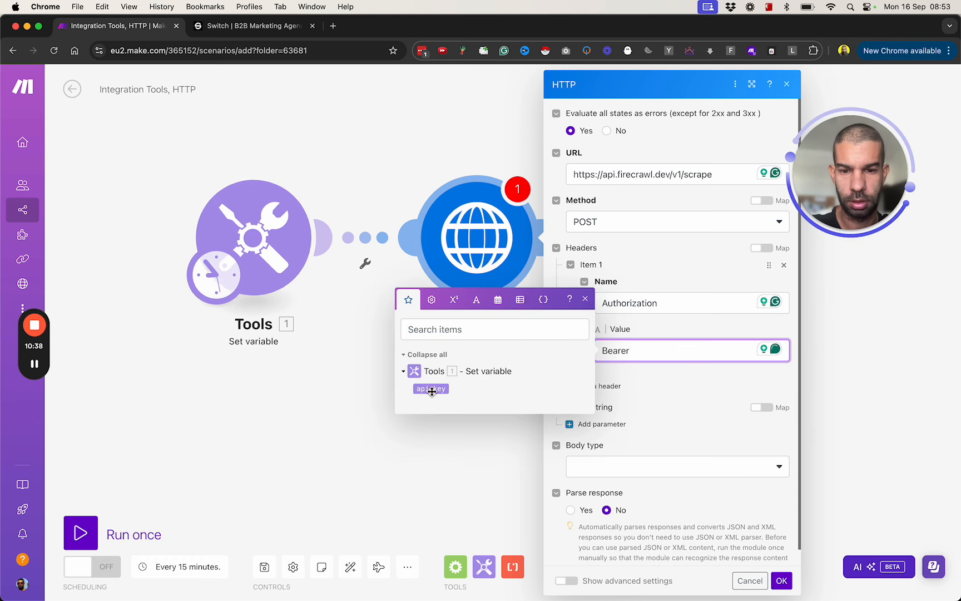
left_click(431, 389)
left_click(663, 449)
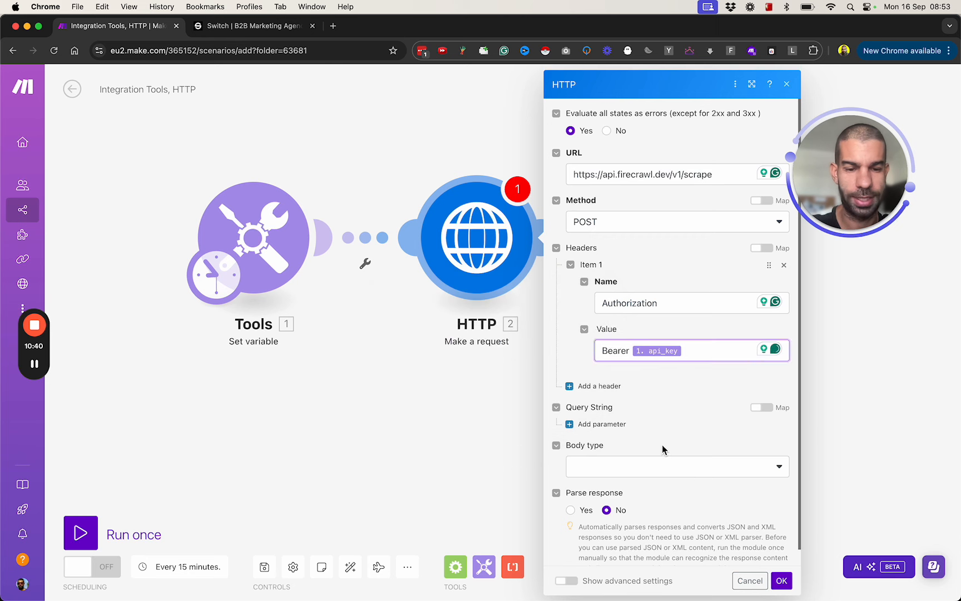
- Switch to TextEdit, copy the whole JSON body from opening to closing brace, and return to the Make scenario in Chrome
key("super+Tab")
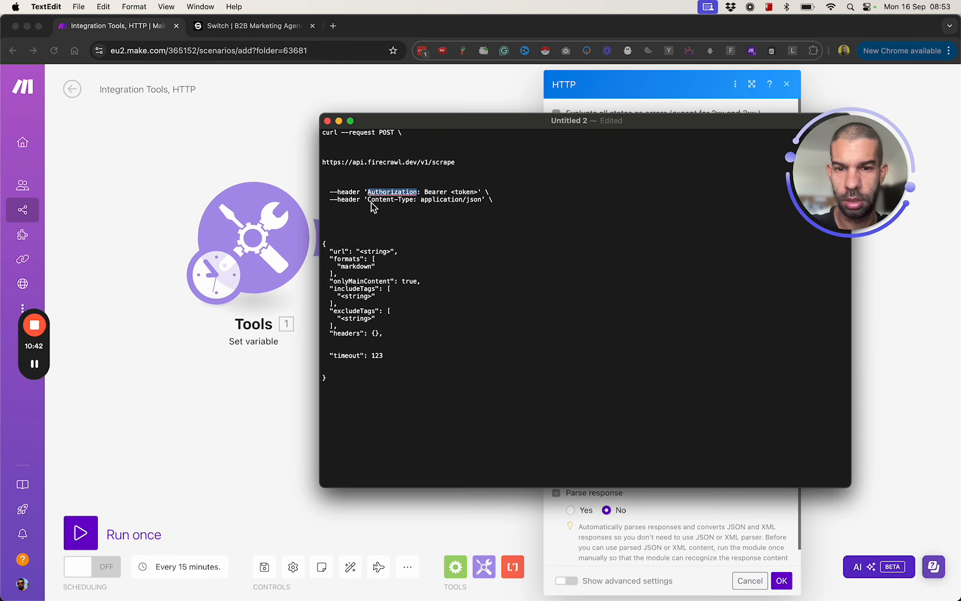
left_click(370, 204)
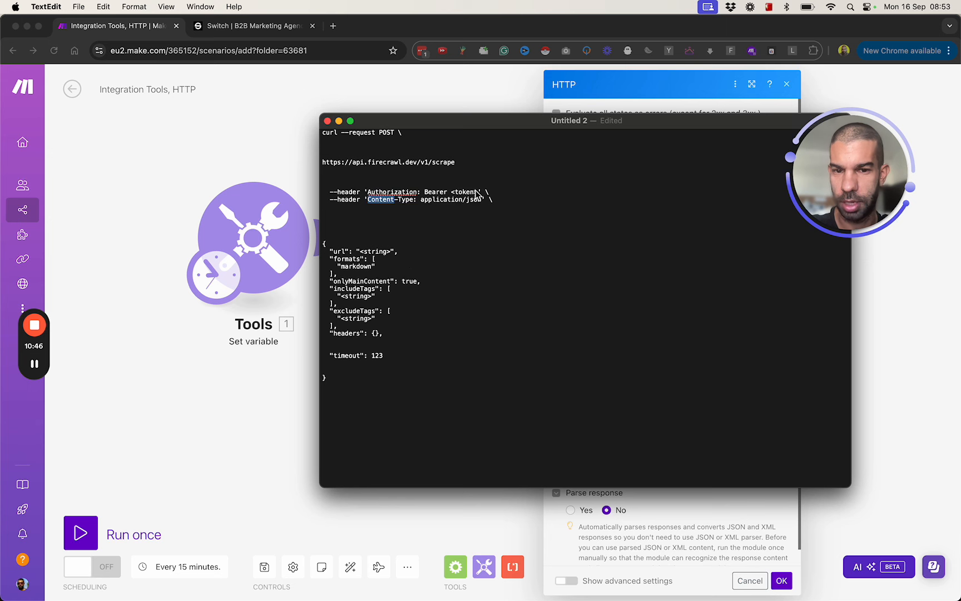
left_click(325, 245)
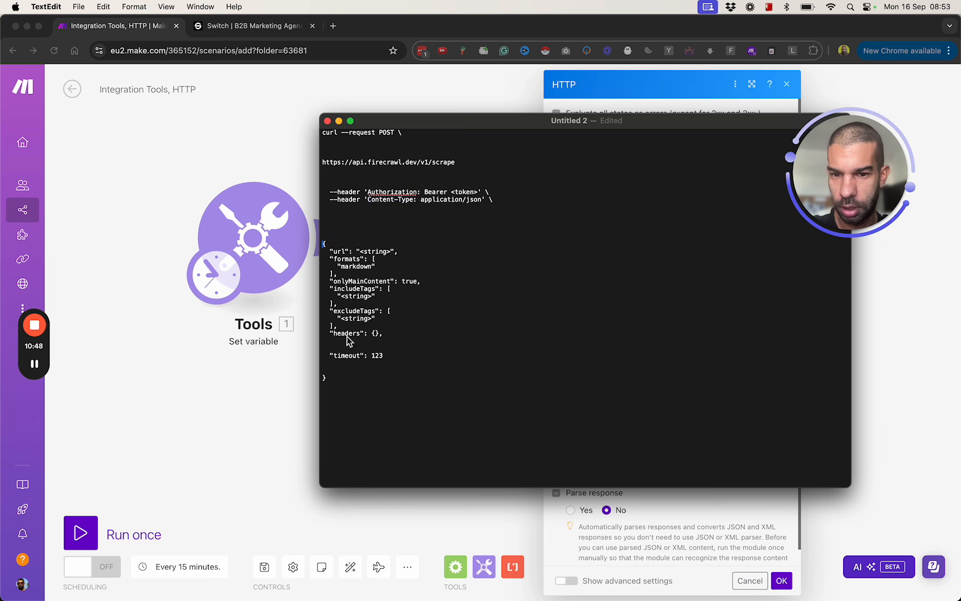
left_click(340, 384, "shift")
key("cmd+c")
left_click(559, 527)
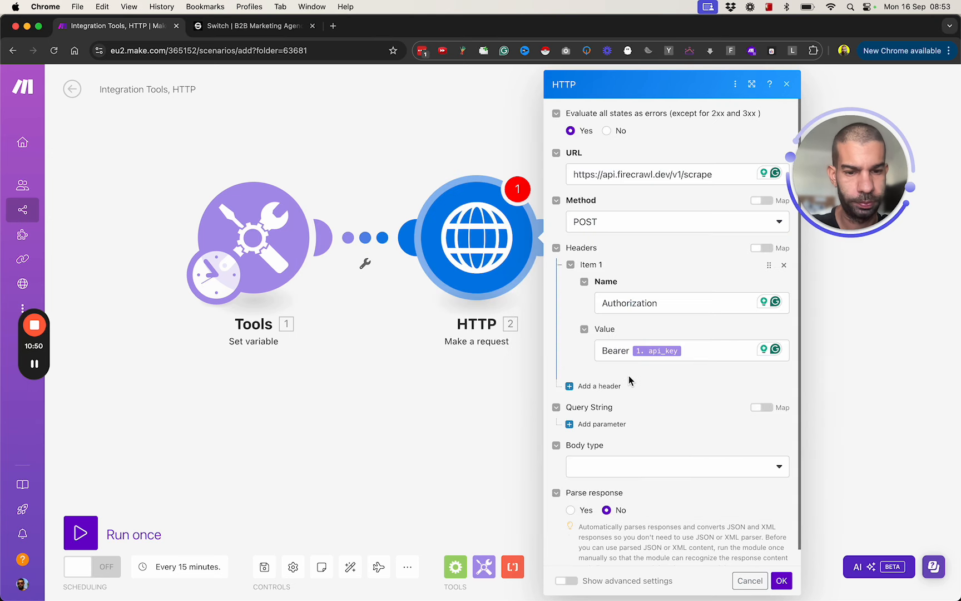
- Set the HTTP request's body type to Raw and its content type to JSON (application/json)
scroll(629, 389, "down", 1)
left_click(635, 448)
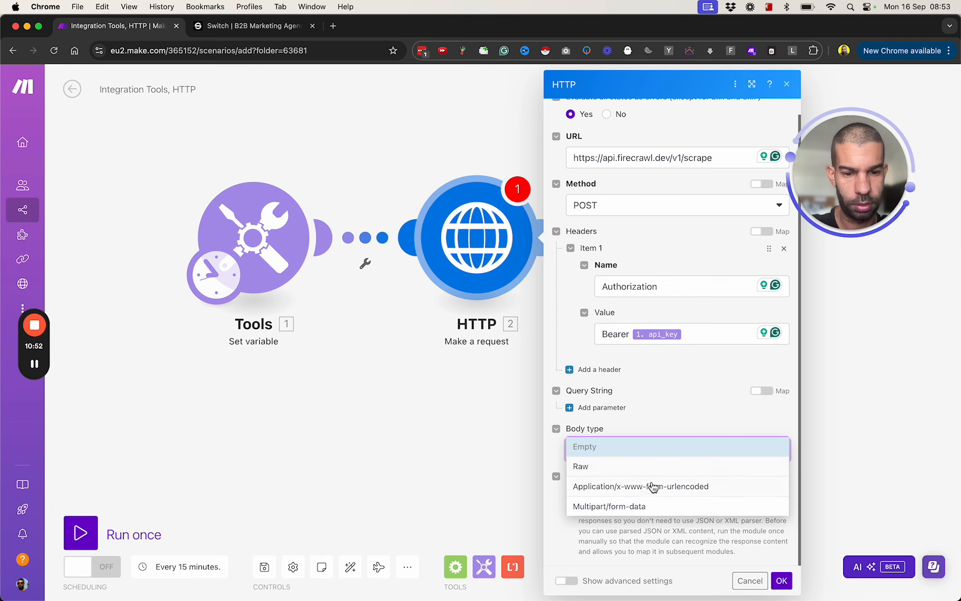
left_click(648, 470)
left_click(650, 498)
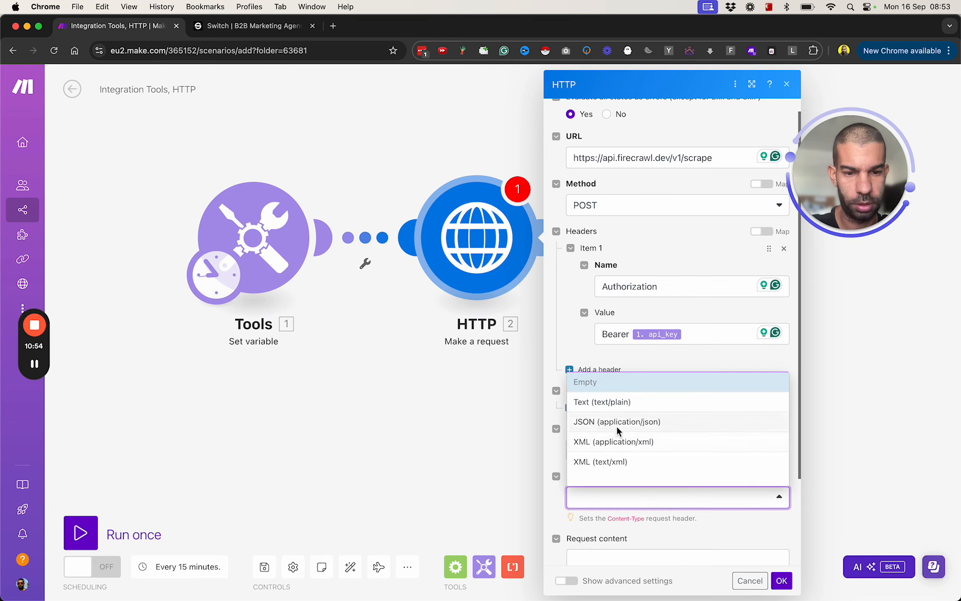
left_click(618, 424)
- Paste the copied JSON body into the request content of the HTTP module
scroll(620, 431, "down", 2)
left_click(627, 457)
key("cmd+v")
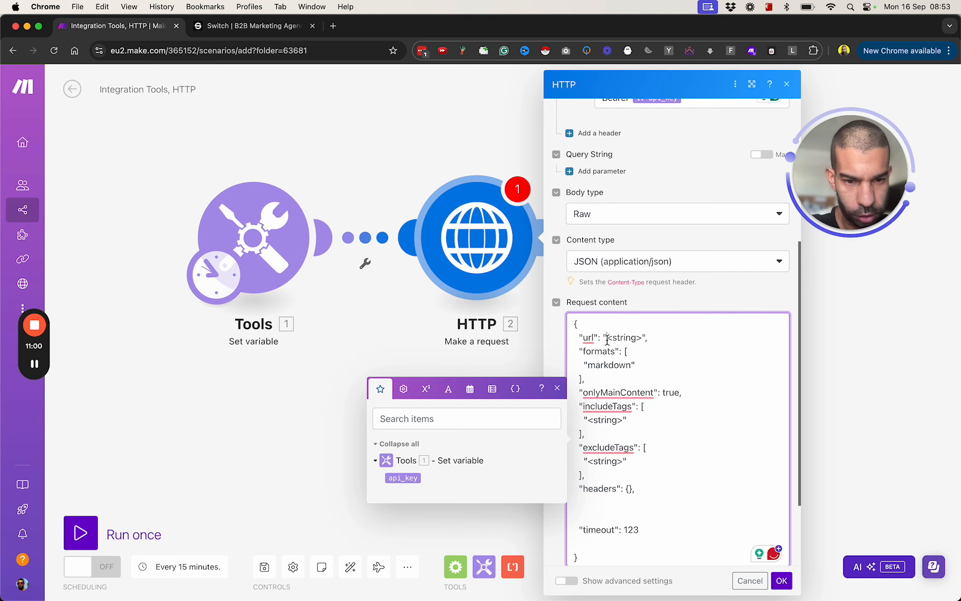
mouse_move(639, 345)
left_mouse_down()
mouse_move(617, 340)
mouse_move(641, 345)
left_mouse_up()
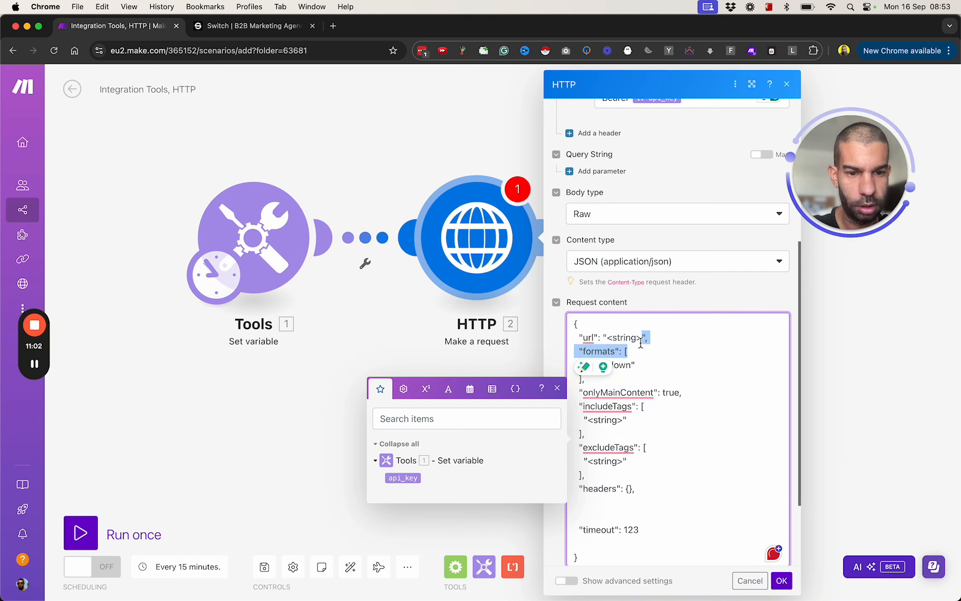
left_click(606, 337)
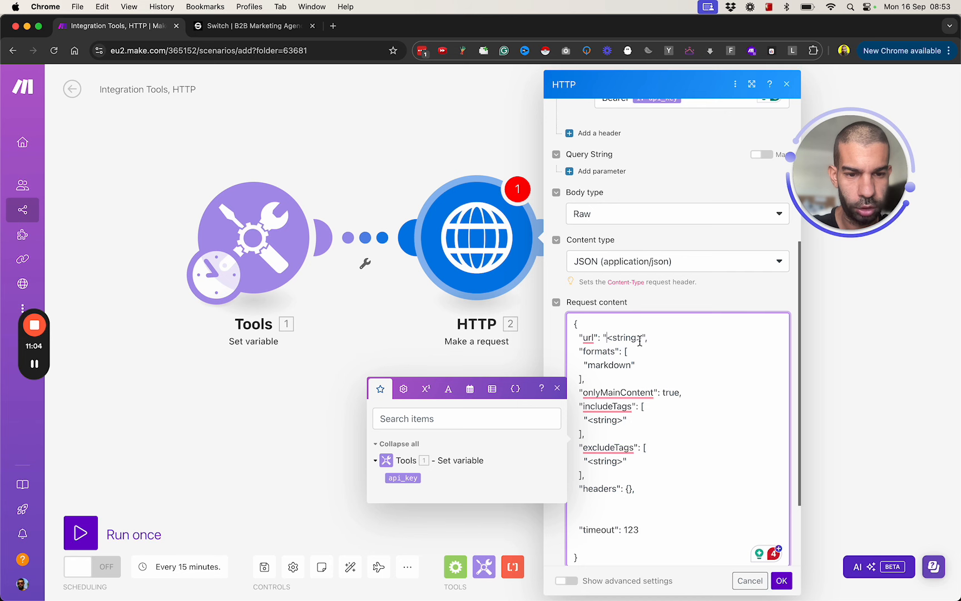
left_click(640, 337, "shift")
left_click(300, 29)
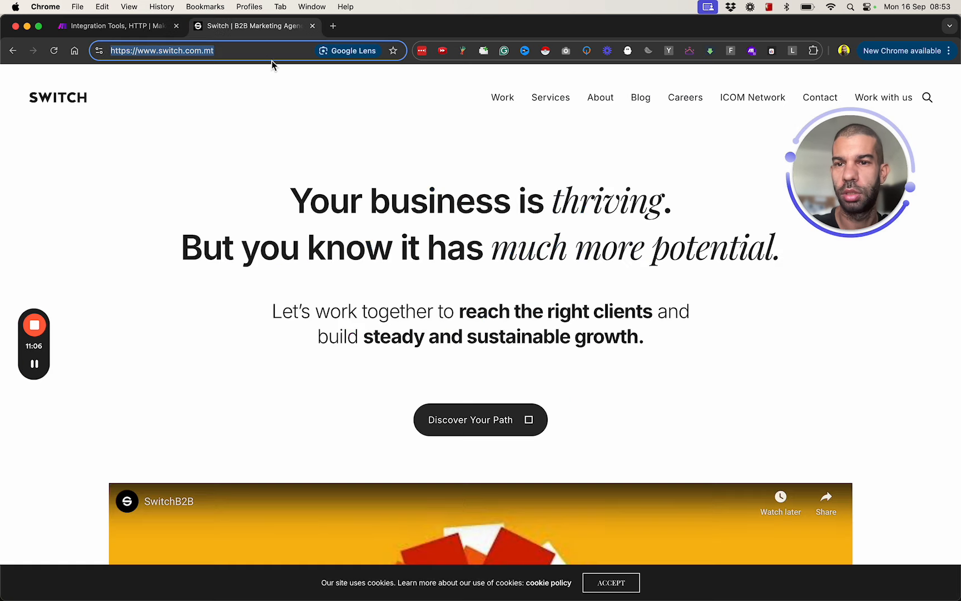
left_click(257, 50)
key("super+c")
left_click(152, 29)
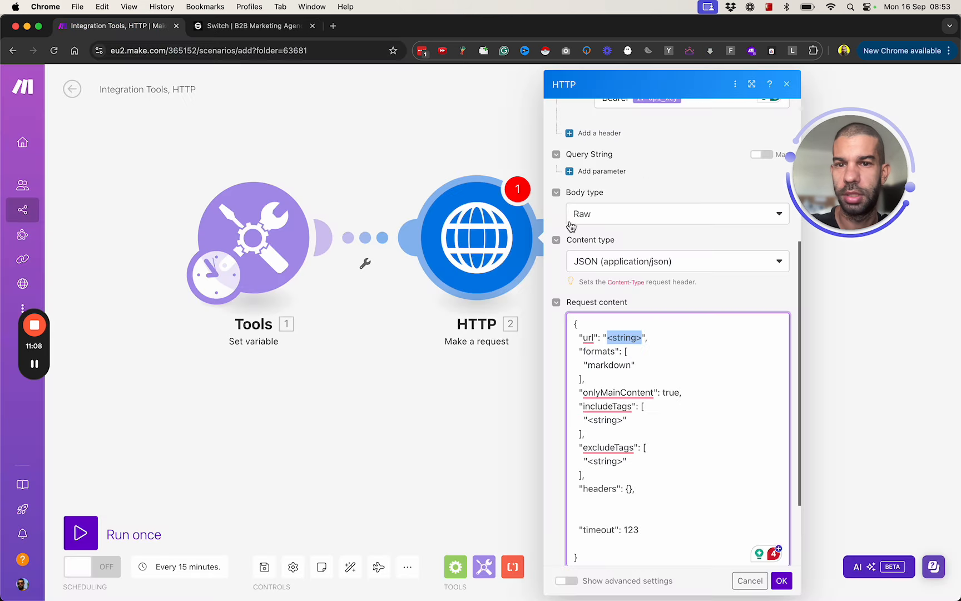
key("super+v")
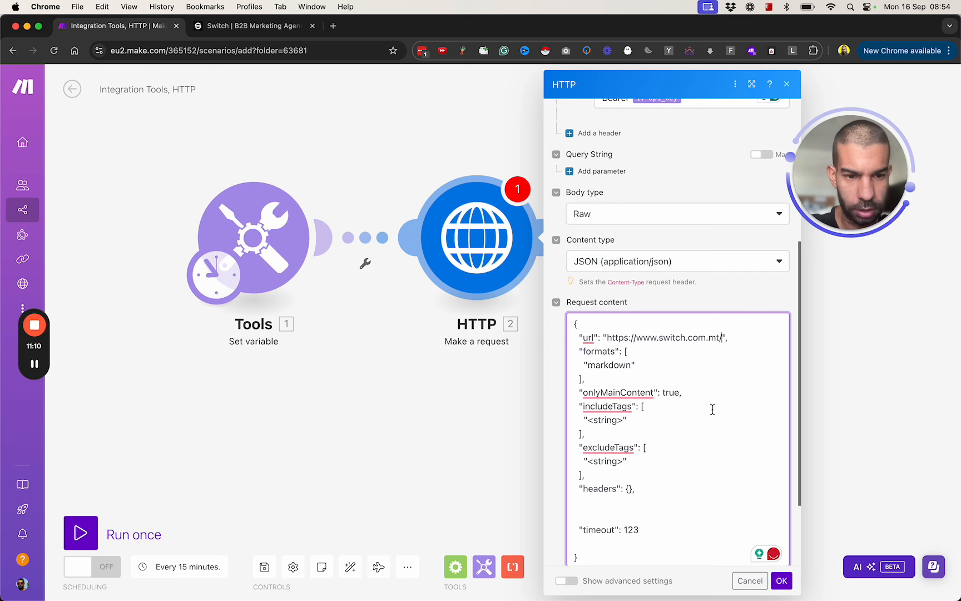
scroll(661, 412, "down", 1)
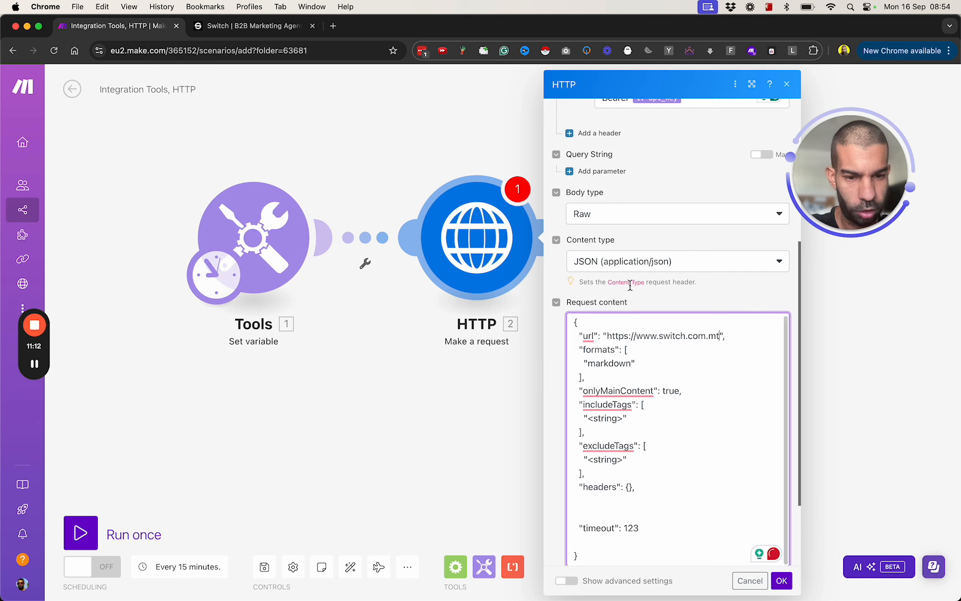
mouse_move(633, 399)
left_click(695, 549)
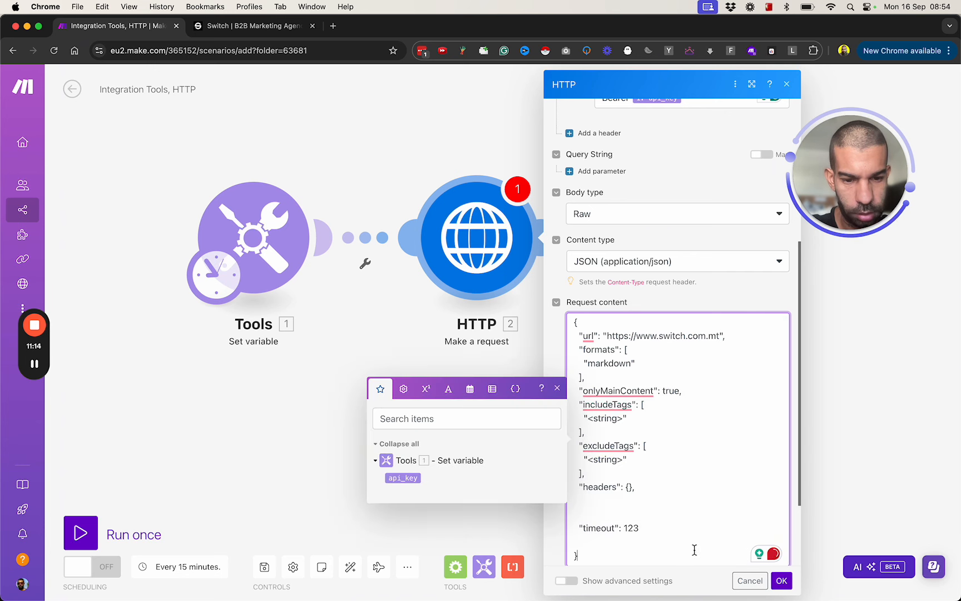
left_click(782, 580)
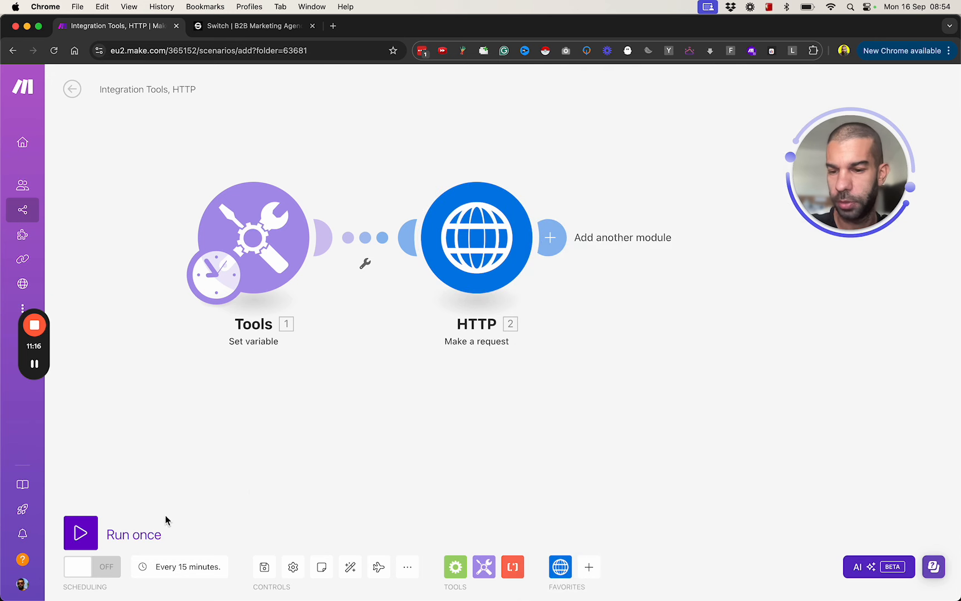
left_click(111, 534)
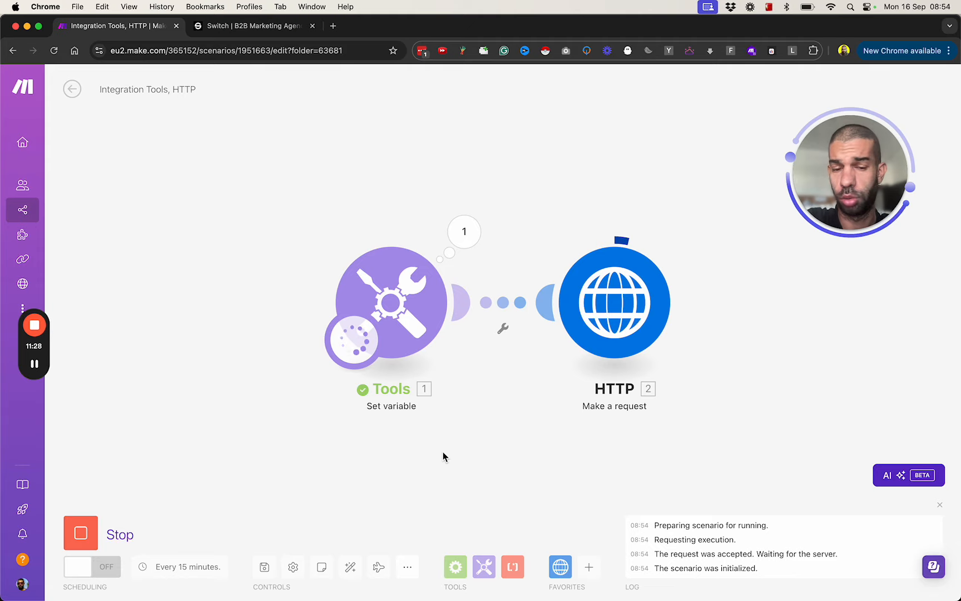
- Inspect the error details of the HTTP module's run
key("ctrl+Up")
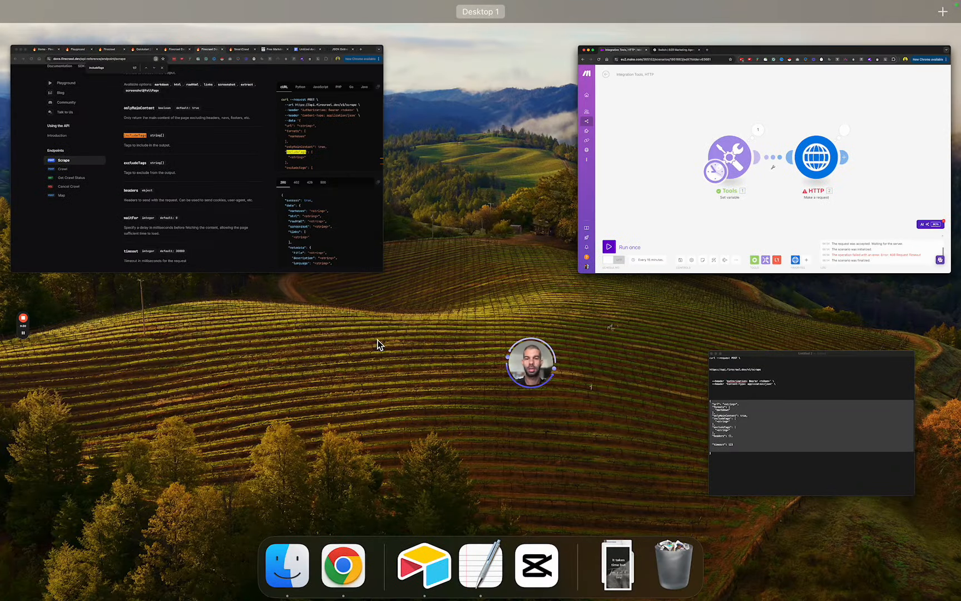
left_click(761, 215)
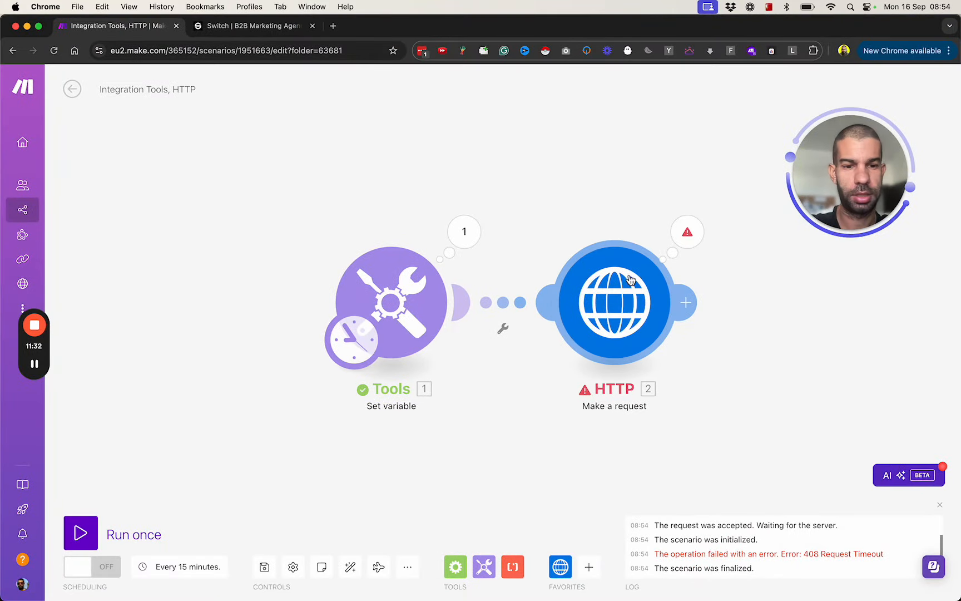
left_click_drag(609, 321, 418, 292)
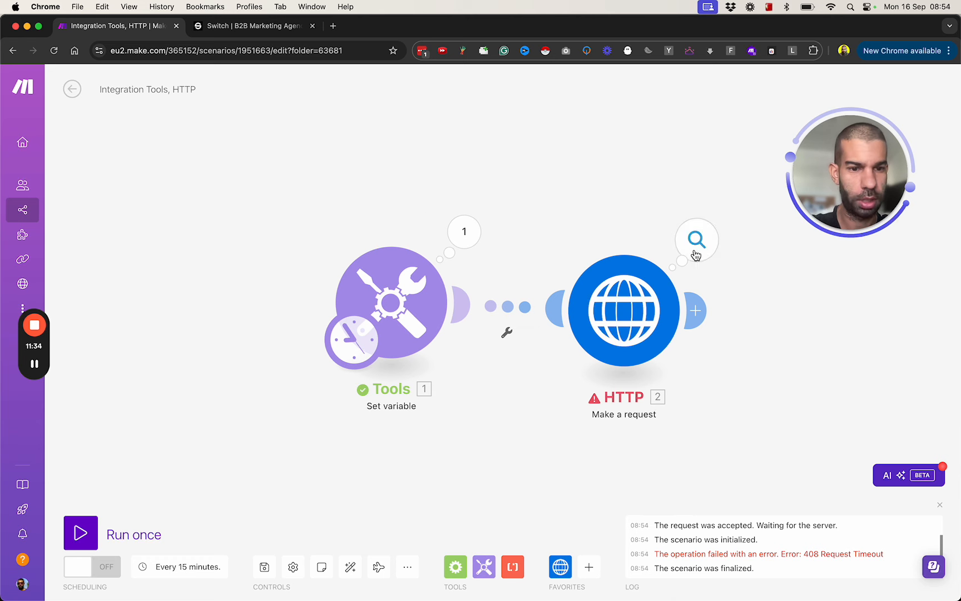
left_click(694, 251)
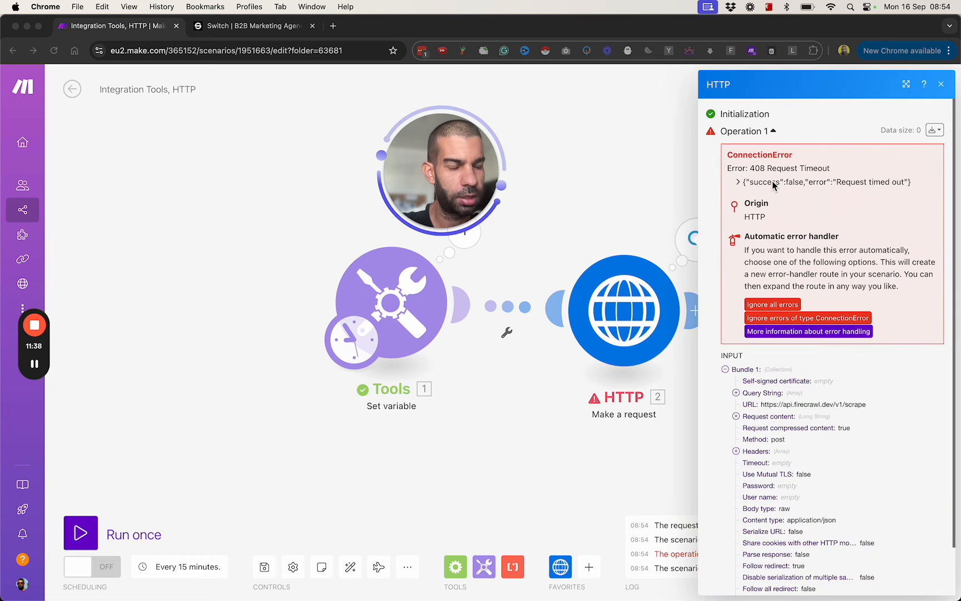
- Switch to the Firecrawl API reference introduction and examine its response codes and rate limit sections
left_click(248, 29)
left_click_drag(431, 128, 846, 168)
key("super+grave")
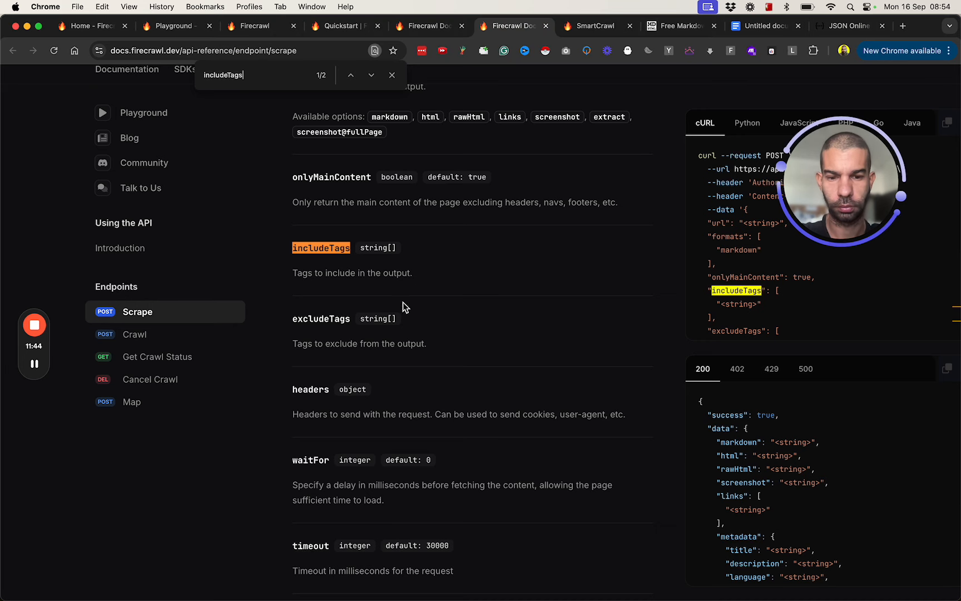
left_click(427, 26)
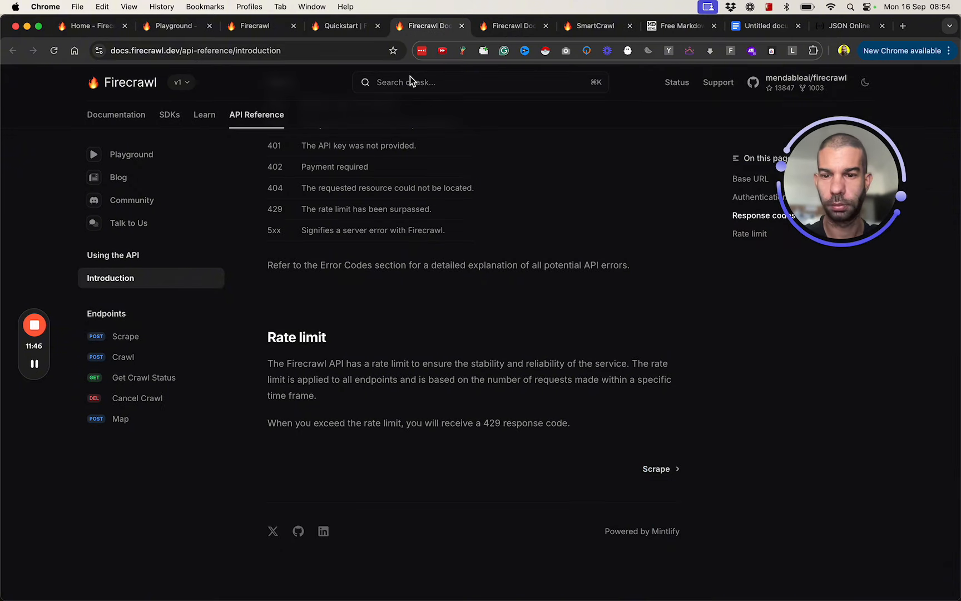
scroll(338, 189, "up", 2)
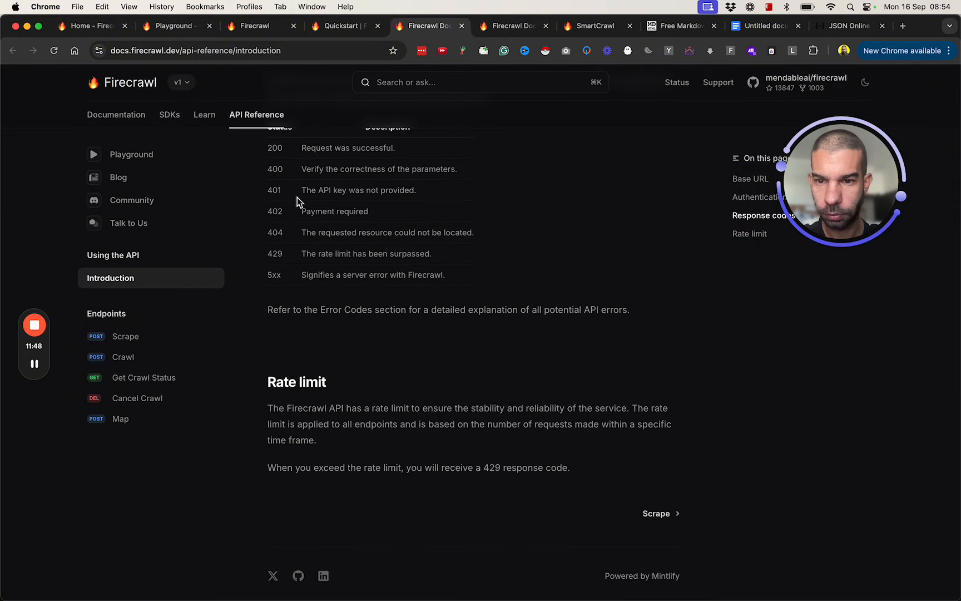
scroll(297, 200, "up", 2)
left_click_drag(306, 220, 469, 315)
left_click(469, 315)
scroll(469, 316, "up", 3)
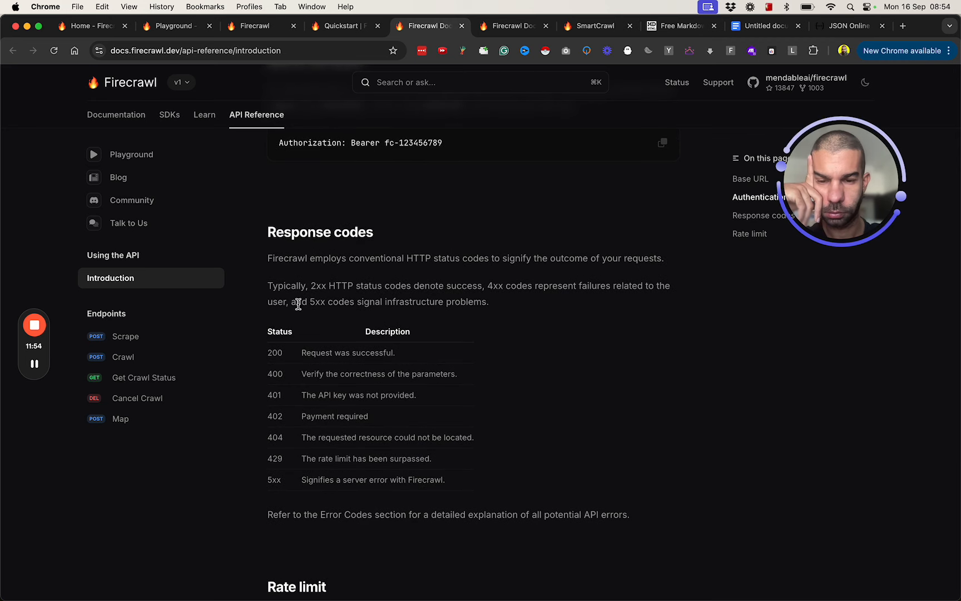
scroll(341, 348, "down", 1)
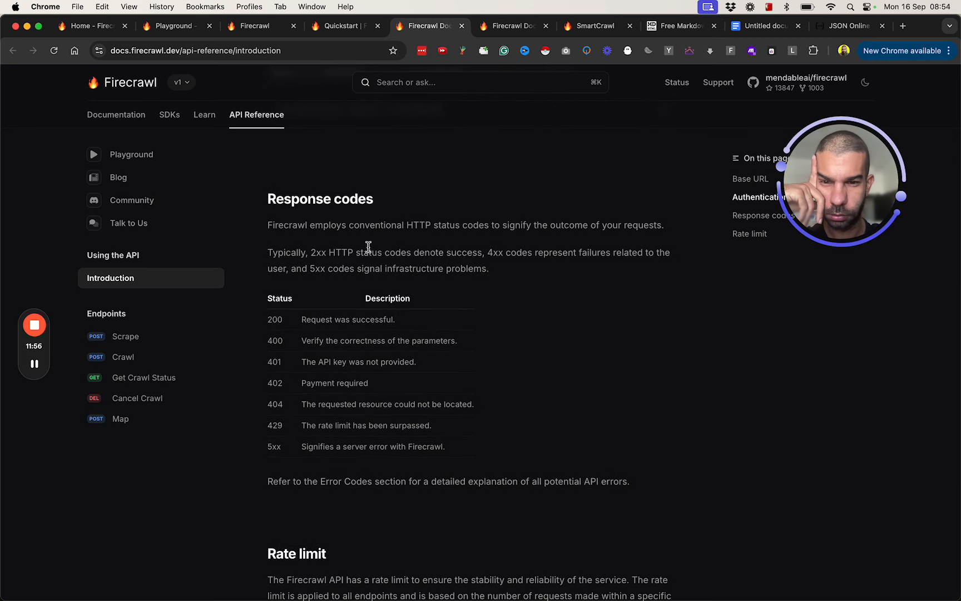
scroll(337, 371, "down", 4)
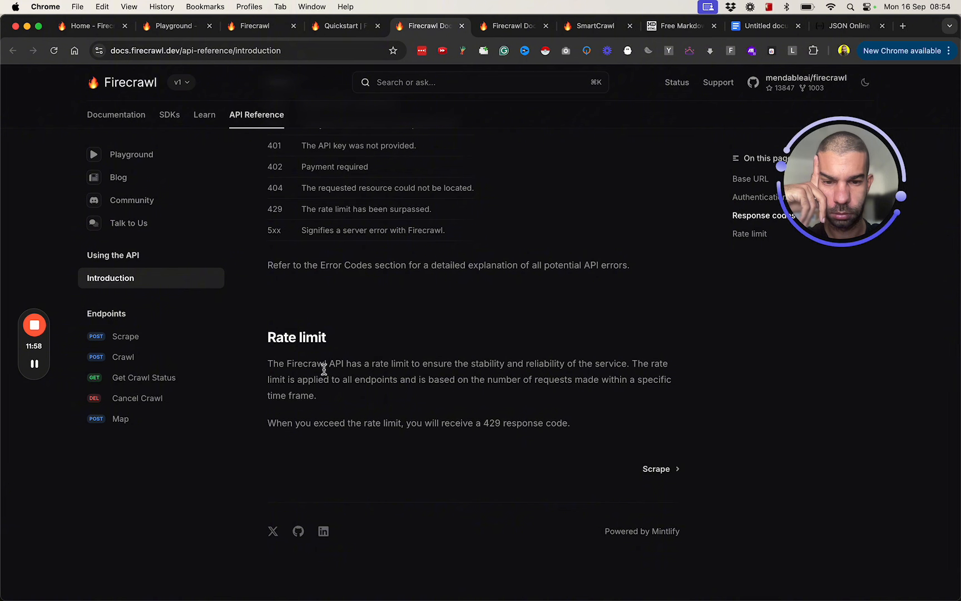
left_click_drag(326, 365, 627, 390)
left_click(627, 391)
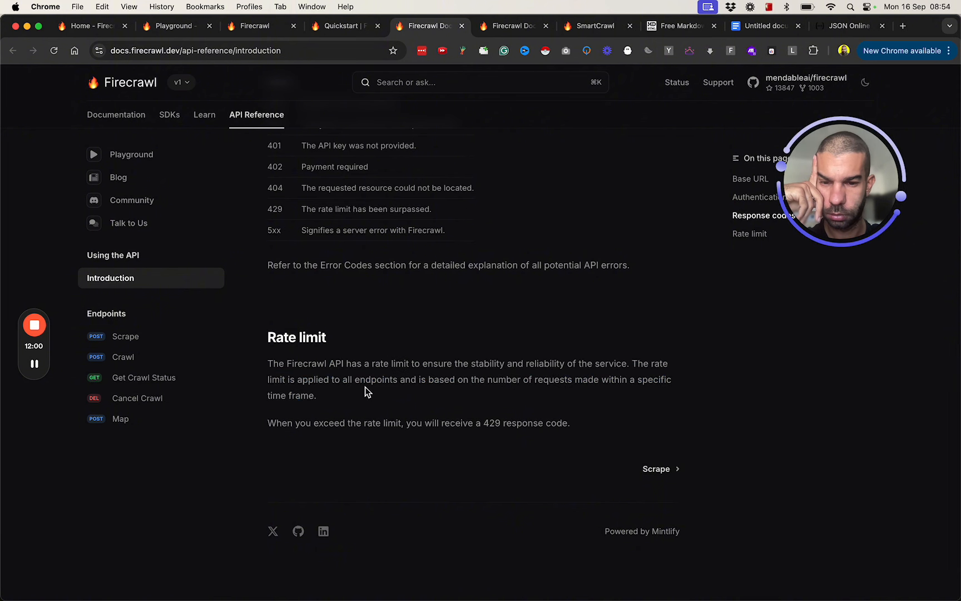
- Search the API reference introduction page for 408
scroll(365, 387, "up", 3)
key("super+f")
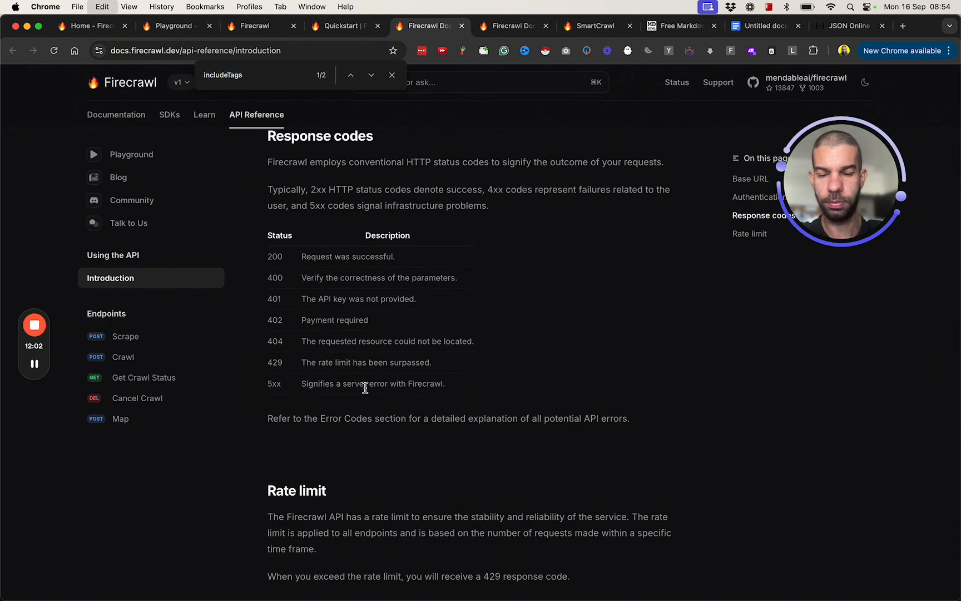
type("408")
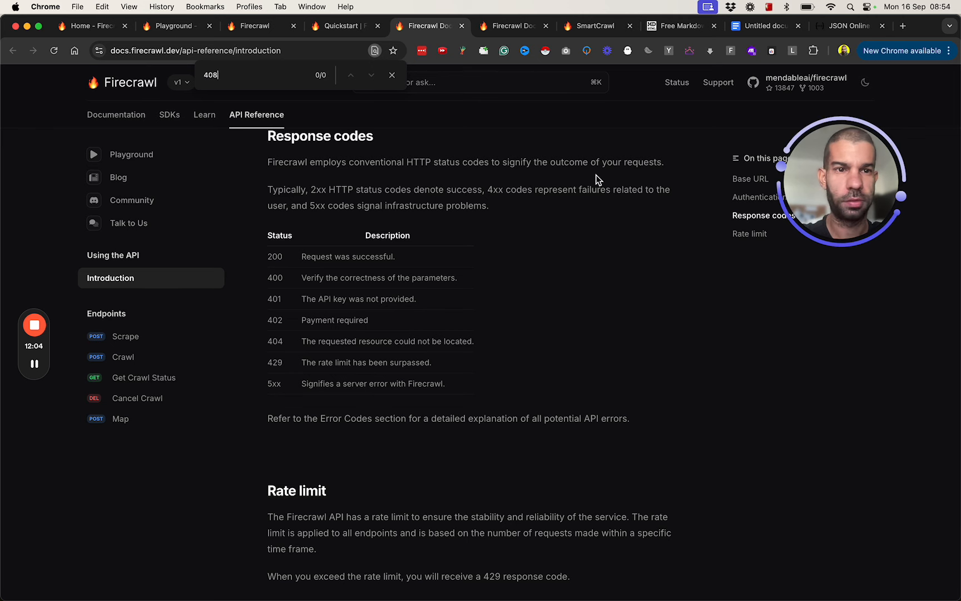
key("Escape")
- Return to the Make scenario and remove the timeout parameter and the comma before it from the HTTP module's request content
key("super+grave")
key("super+grave")
key("super+grave")
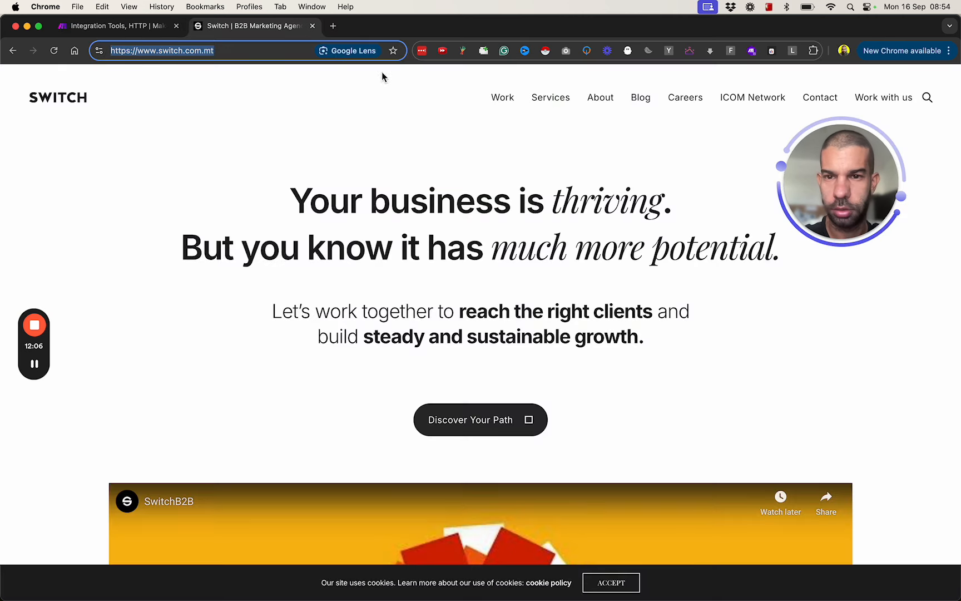
left_click(113, 28)
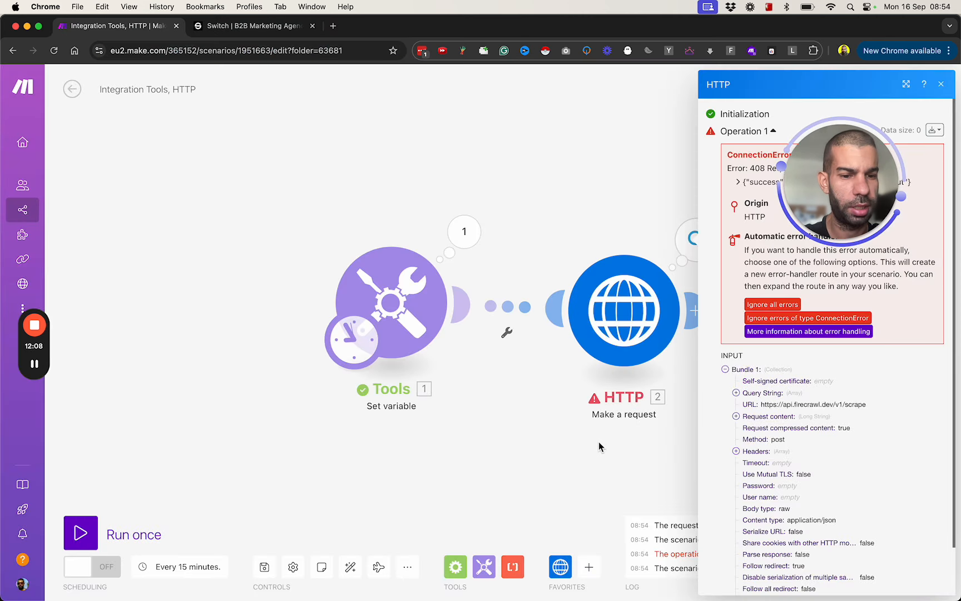
left_click_drag(620, 444, 333, 387)
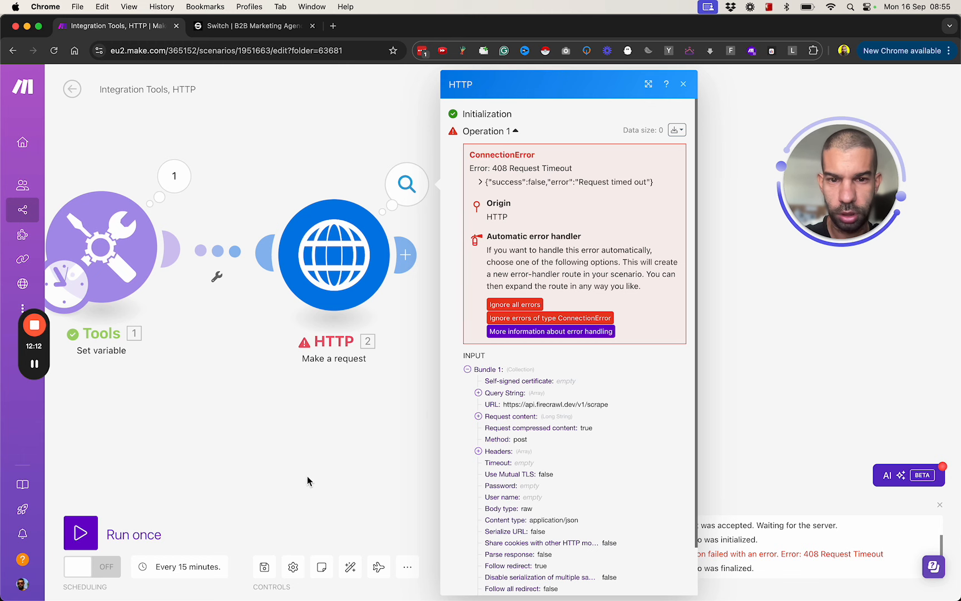
left_click(326, 266)
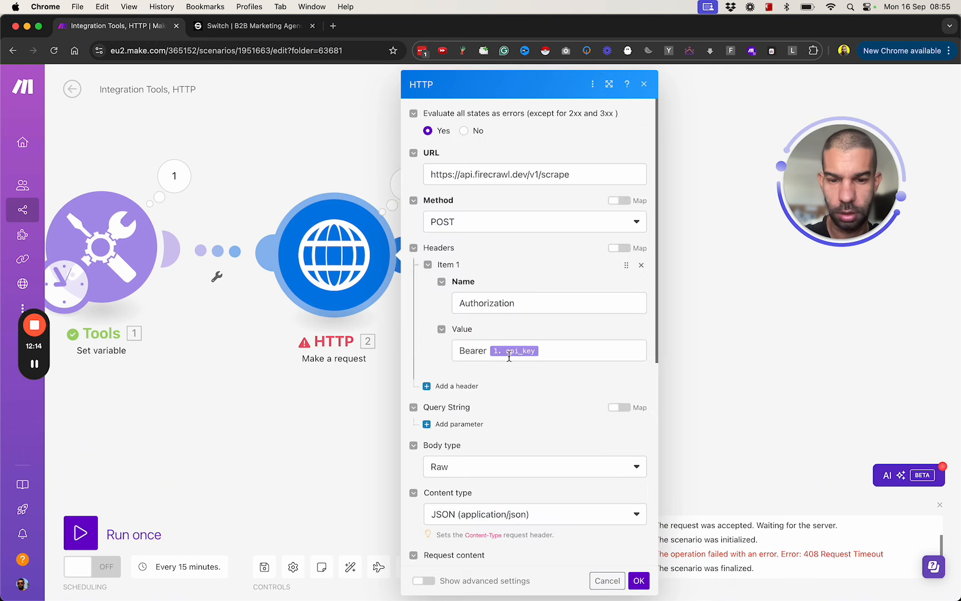
scroll(519, 390, "down", 10)
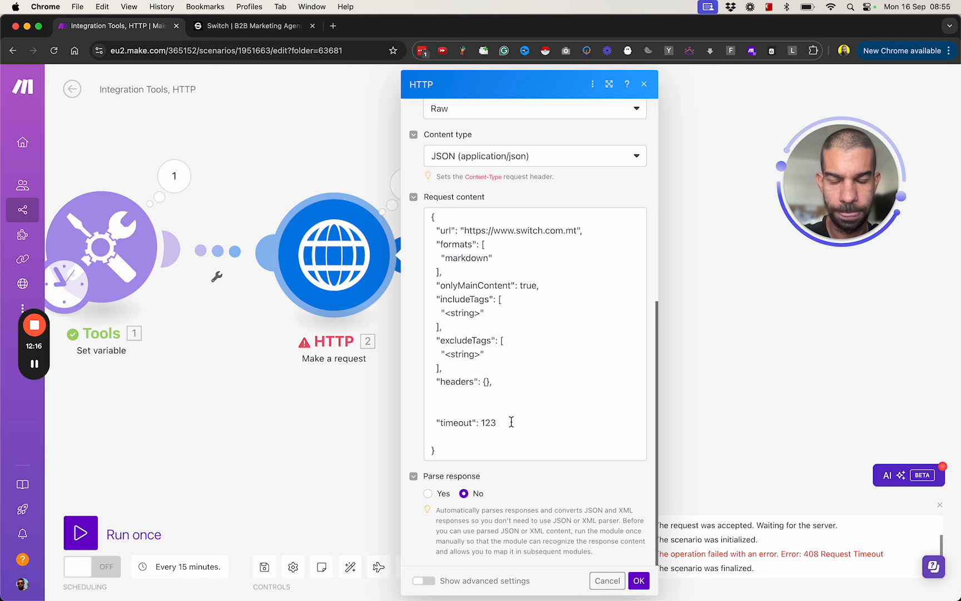
left_click(511, 422)
triple_click(541, 422)
key("BackSpace")
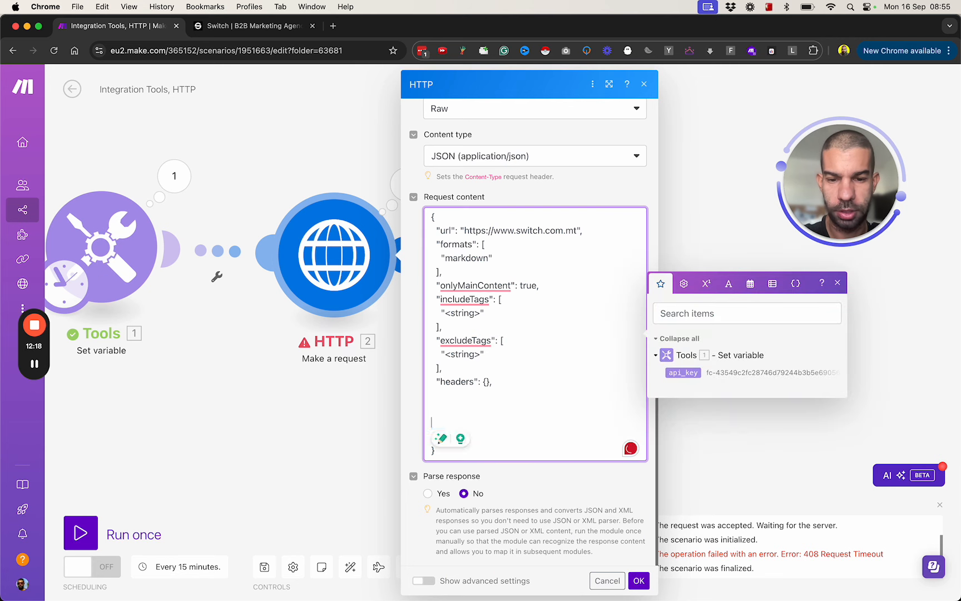
key("BackSpace")
key("BackSpace")
key("BackSpace")
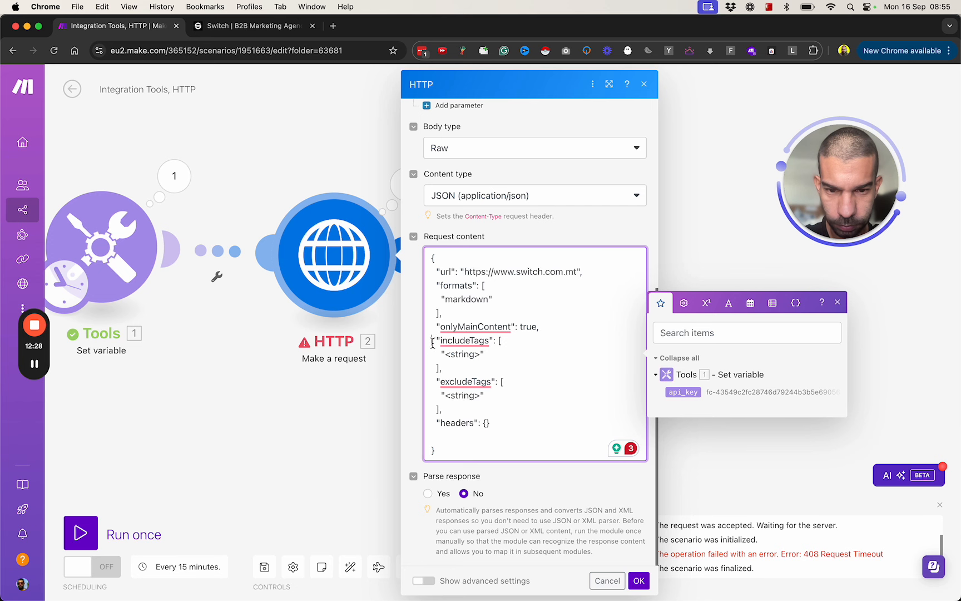
- Delete the includeTags, excludeTags and headers parameters from the request content, ending it after onlyMainContent, and save the HTTP module
left_click(506, 424, "shift")
key("BackSpace")
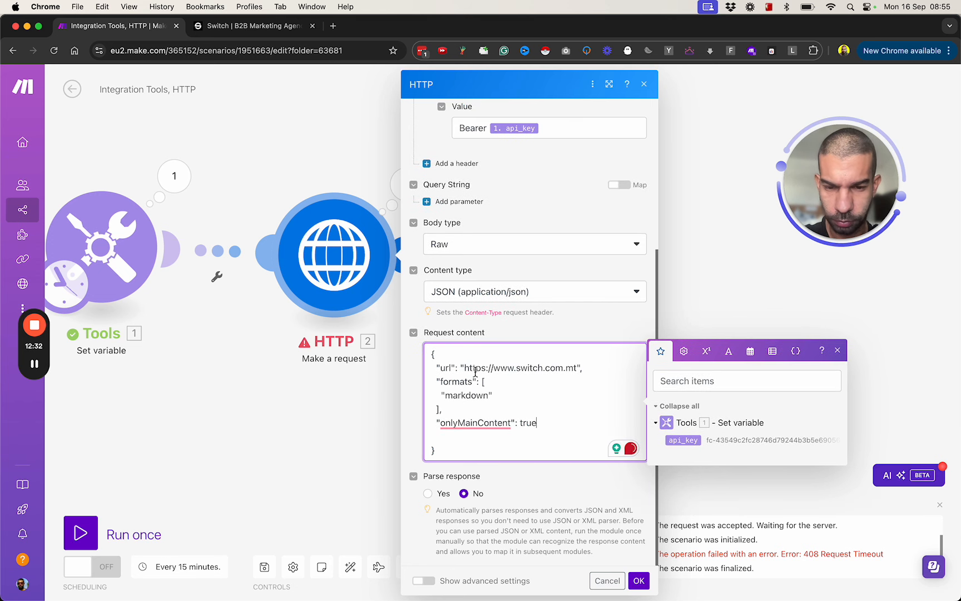
scroll(476, 372, "up", 1)
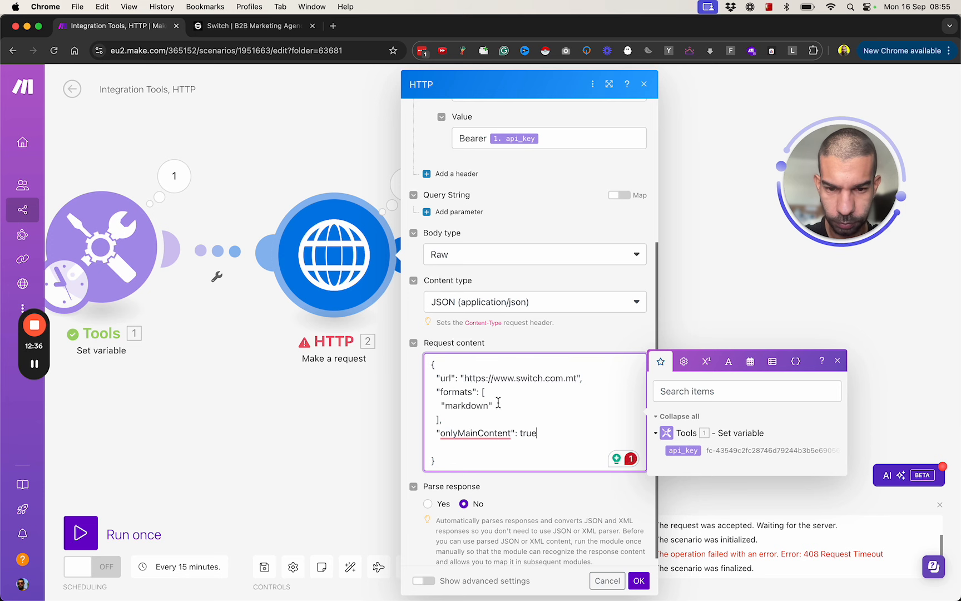
mouse_move(489, 437)
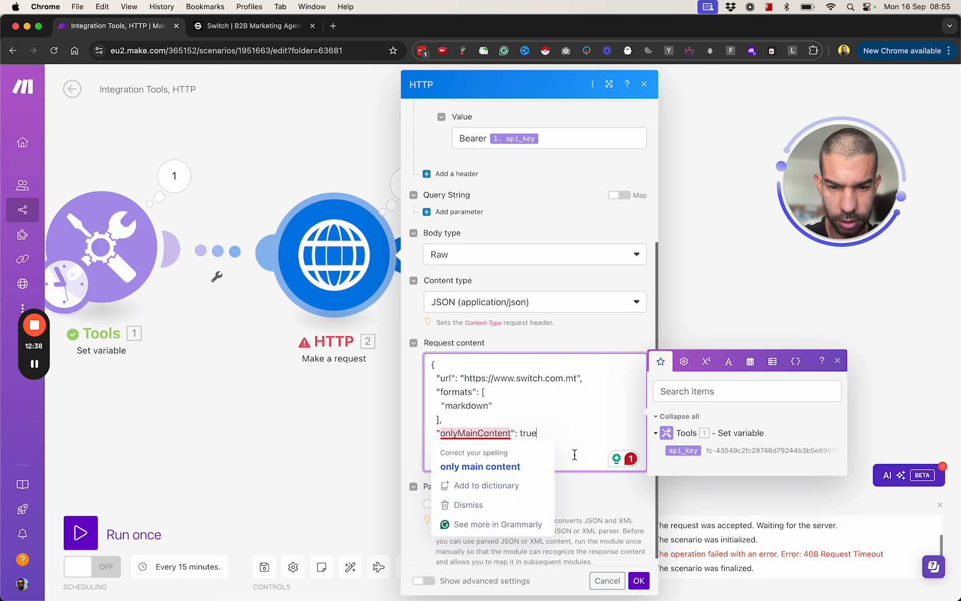
key("Delete")
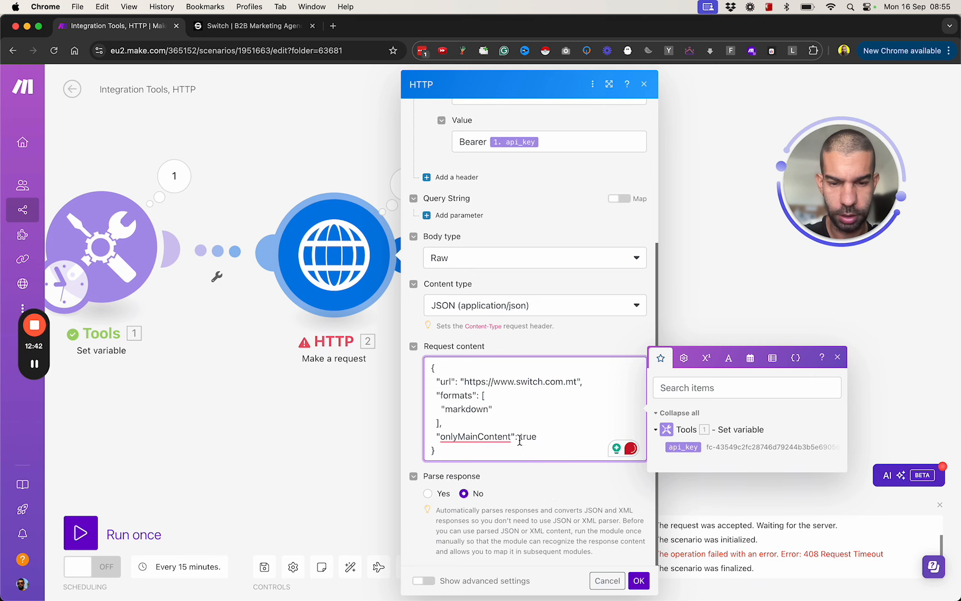
left_click(639, 582)
- Run the scenario once and examine the Data returned in the HTTP module's output bundle
left_click(81, 533)
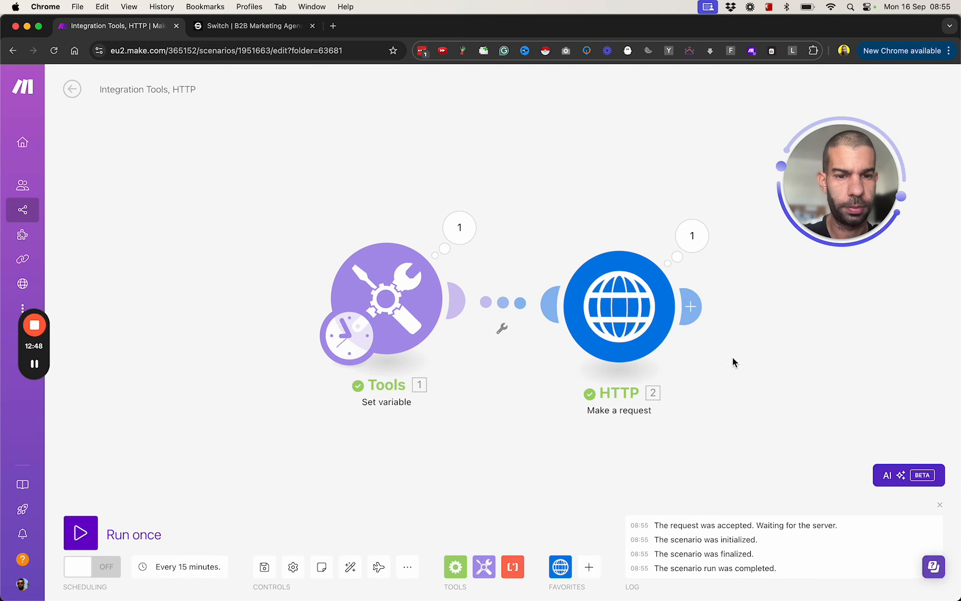
left_click(690, 235)
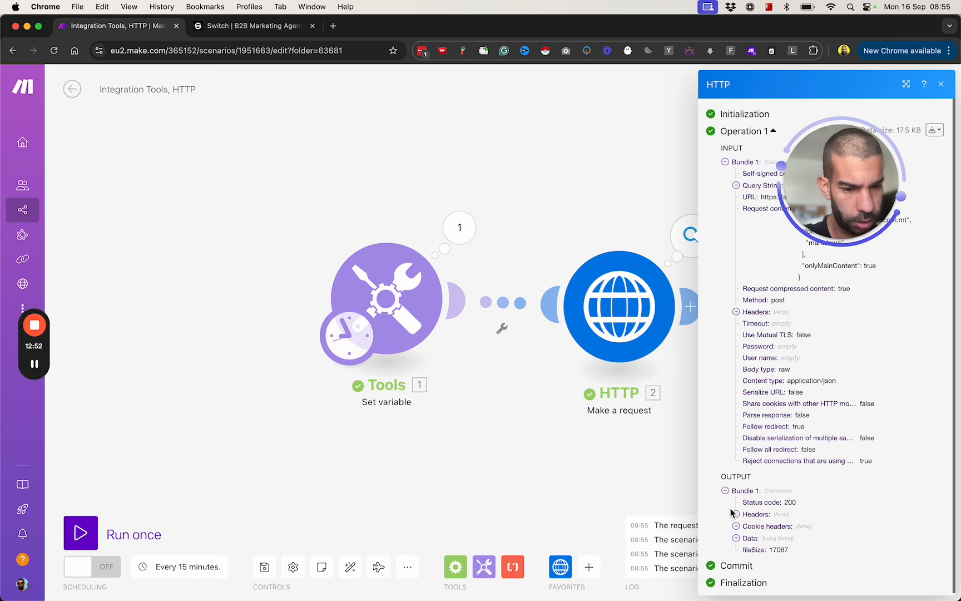
scroll(740, 548, "down", 1)
left_click(737, 535)
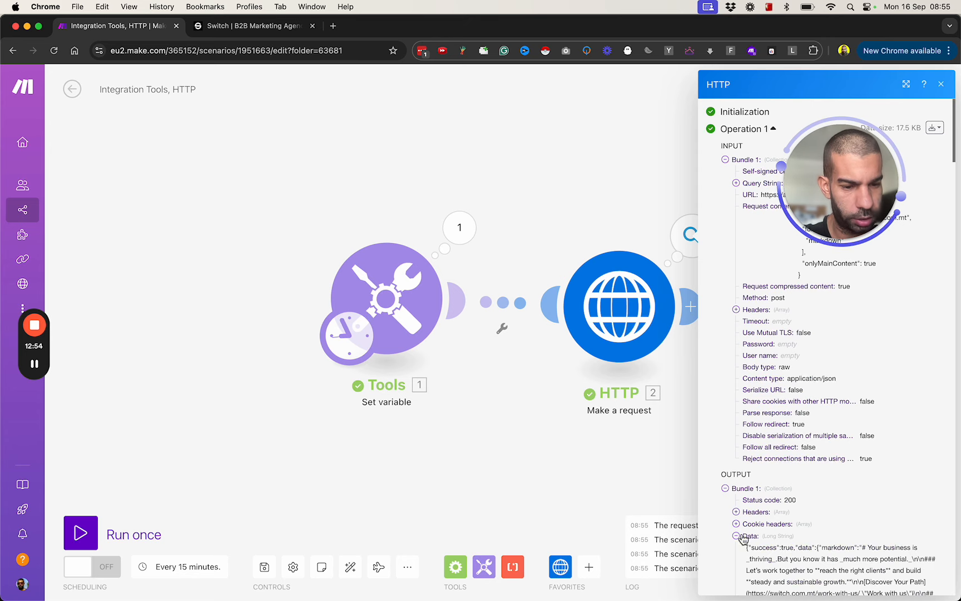
scroll(762, 344, "down", 8)
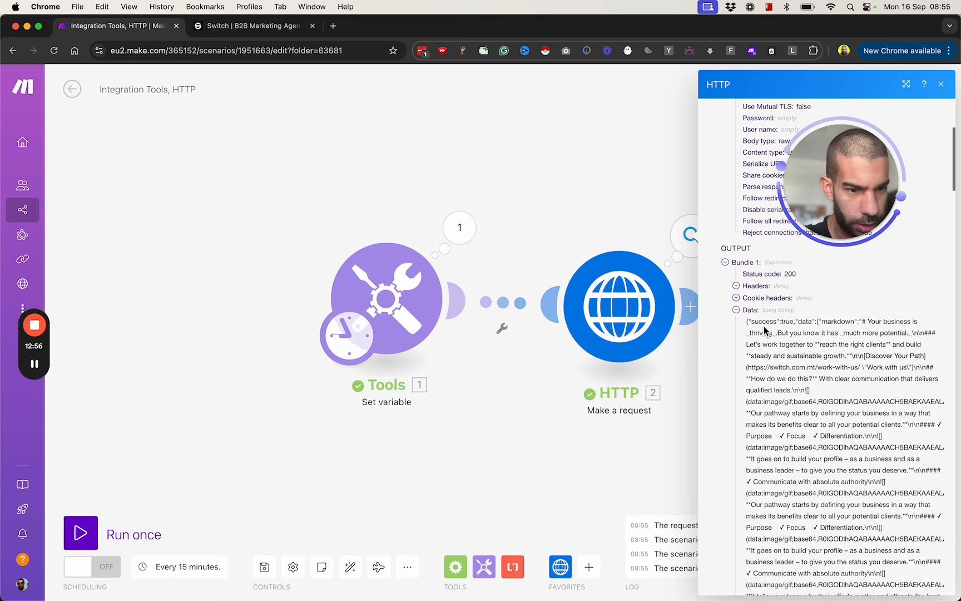
left_click_drag(764, 330, 838, 562)
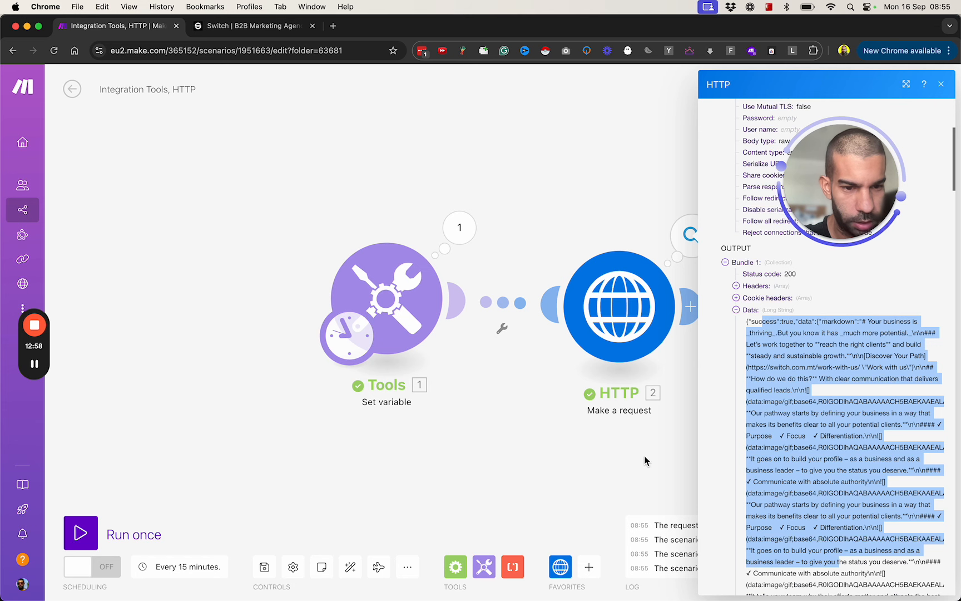
- Close the HTTP module's run details and reopen them for the completed execution
left_click(585, 458)
left_click_drag(637, 472, 433, 446)
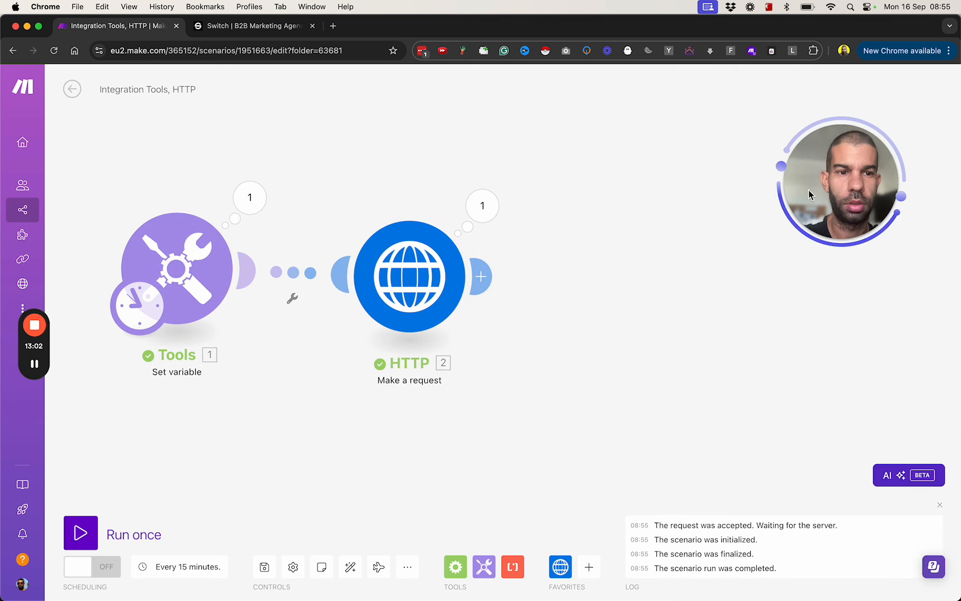
left_click_drag(809, 194, 852, 156)
left_click(483, 206)
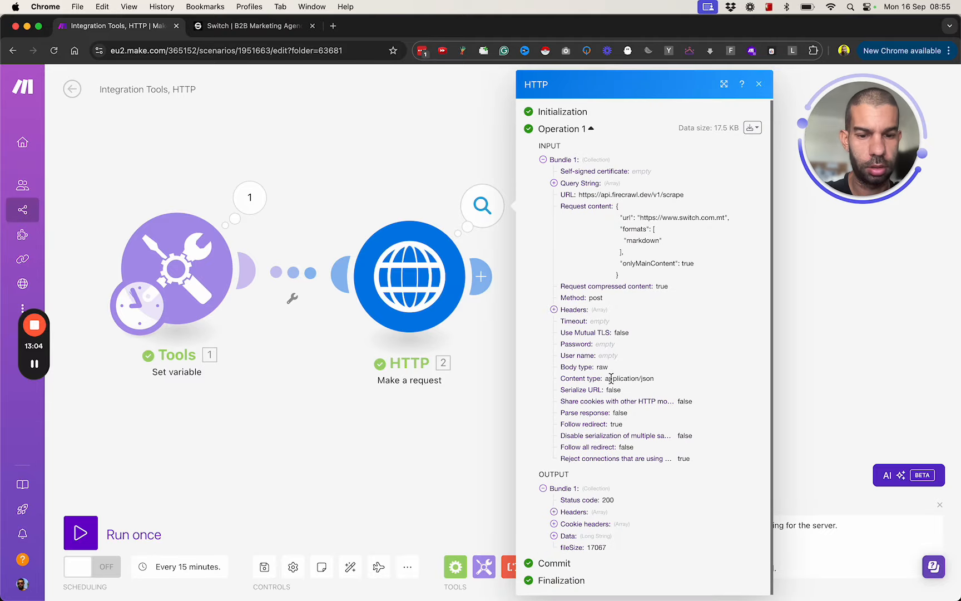
- Expand the Data field in the HTTP module's output bundle and copy its entire raw string
left_click(554, 535)
scroll(638, 455, "down", 6)
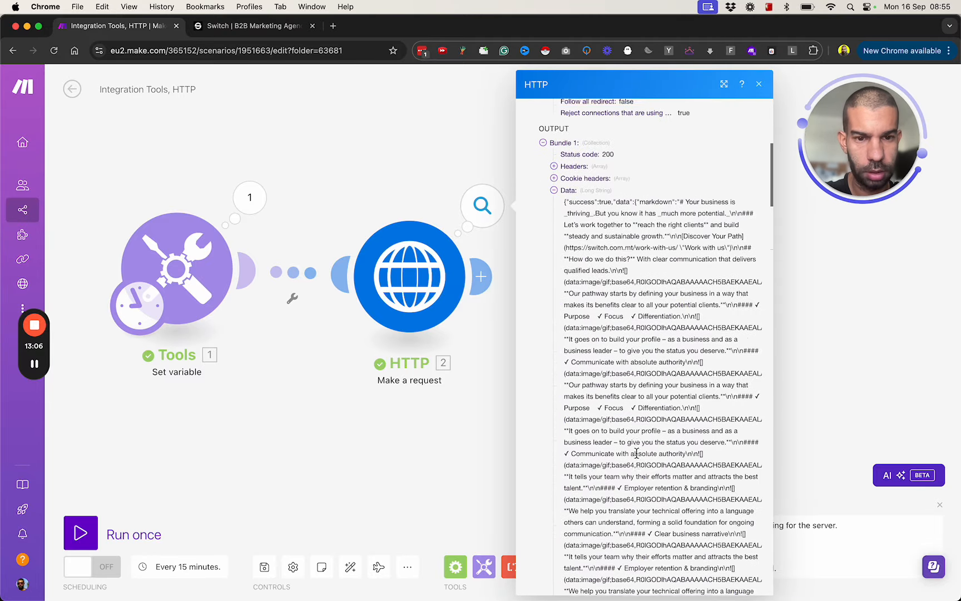
left_click_drag(565, 205, 608, 354)
scroll(608, 354, "down", 20)
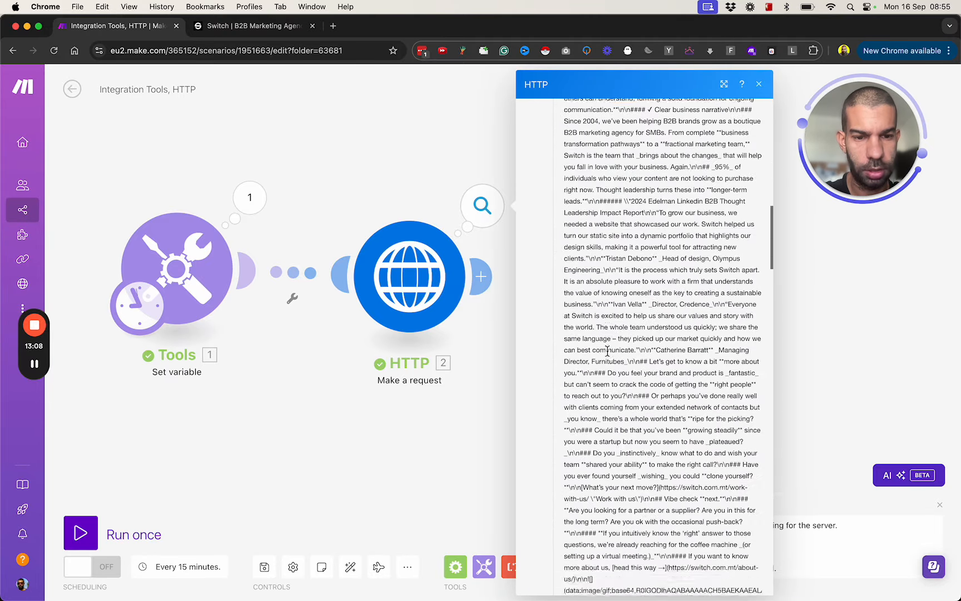
scroll(608, 356, "down", 15)
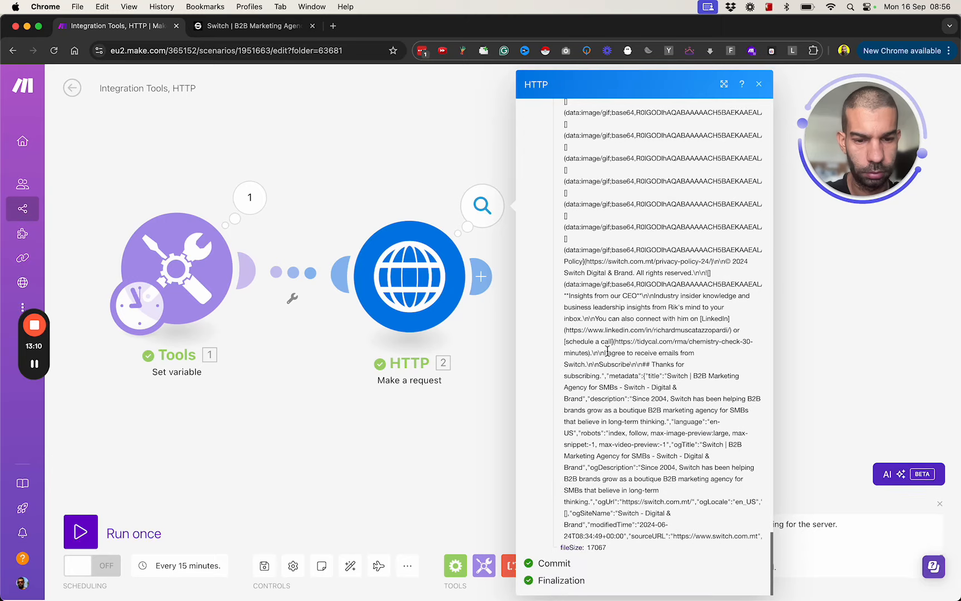
left_click(759, 536, "shift")
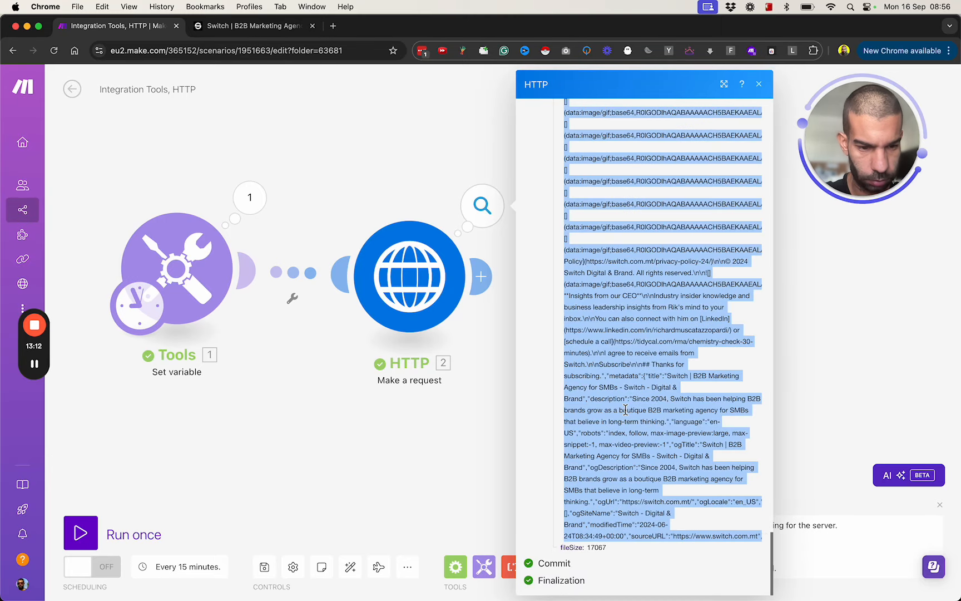
- Open the markdowntohtml.com converter in a new browser tab
key("cmd+t")
type("html")
key("Return")
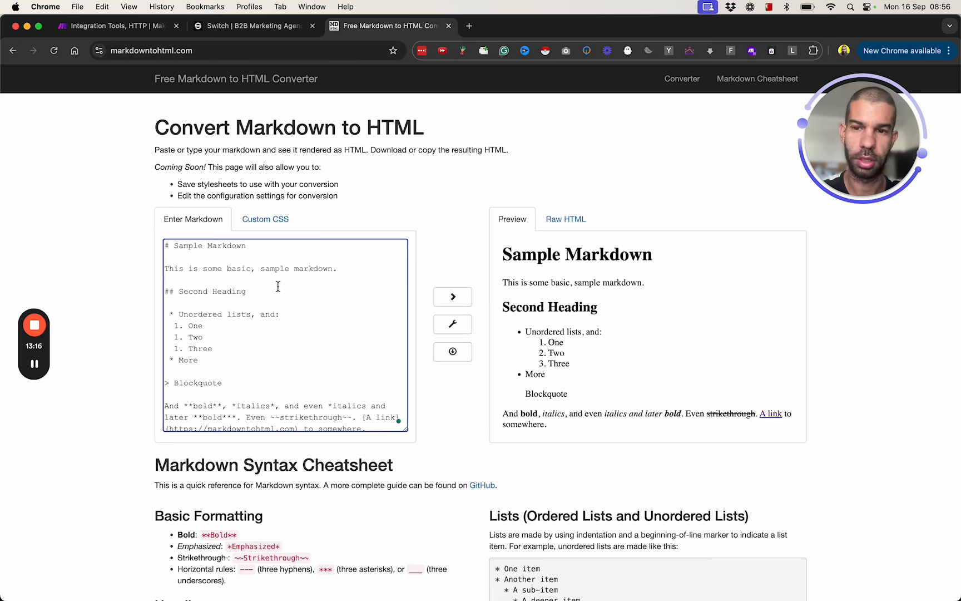
- Replace the converter's sample markdown with the copied raw response and highlight the JSON wrapper before the first heading
key("super+a")
key("super+v")
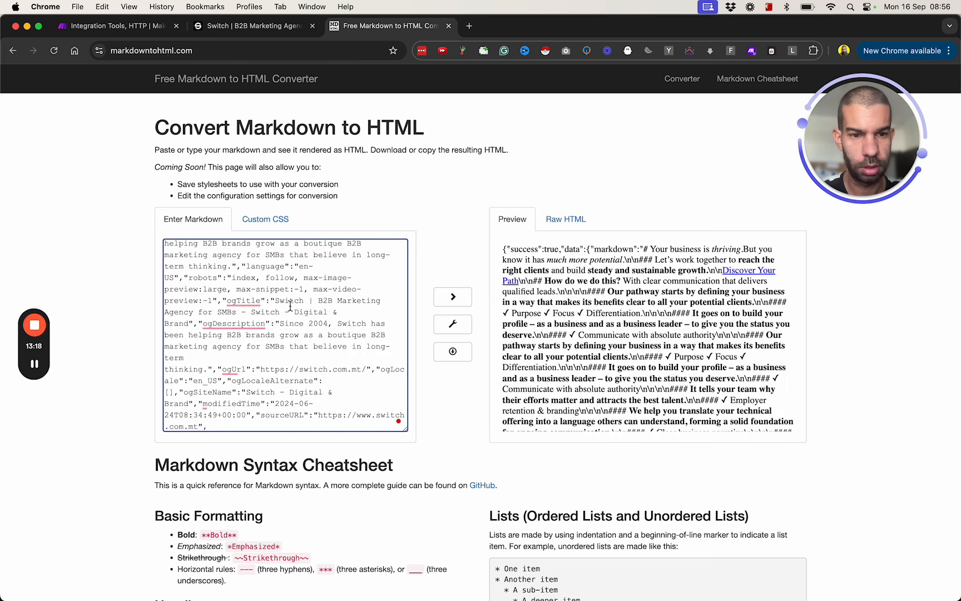
scroll(290, 305, "up", 20)
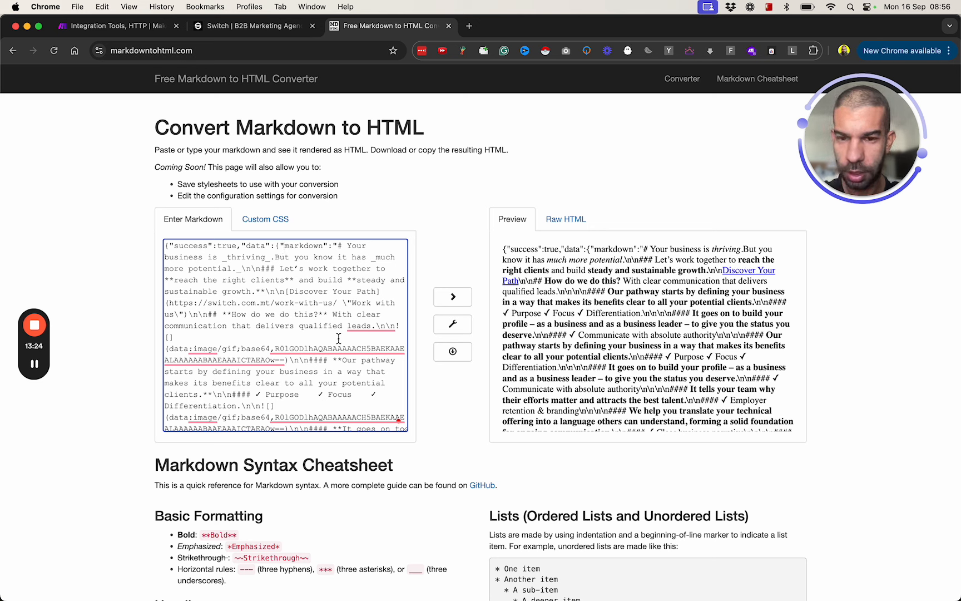
key("shift+super+Left")
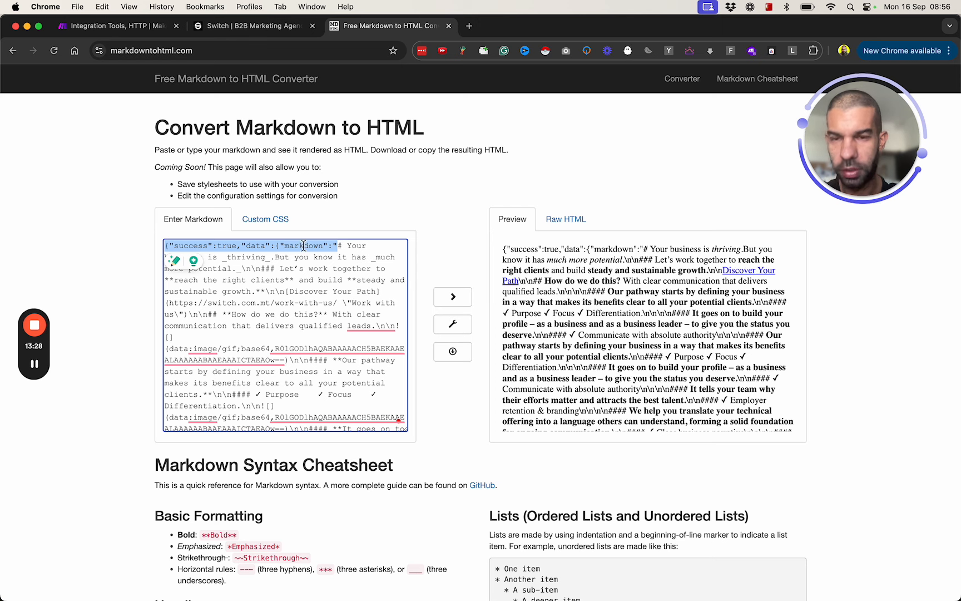
- Return to the Make scenario, set the HTTP module's Parse response option to Yes and save the module
left_click(124, 25)
left_click(437, 484)
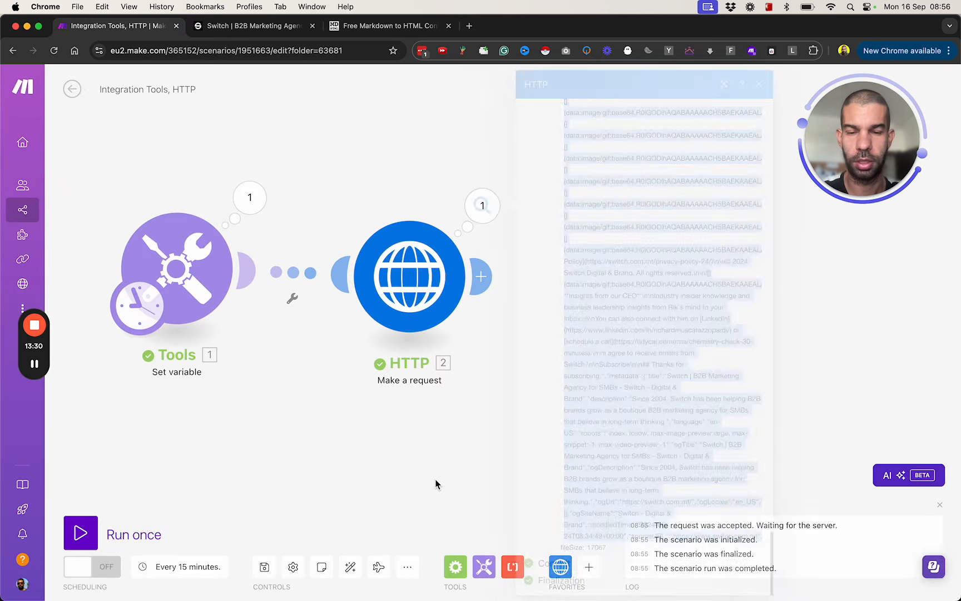
left_click(399, 304)
scroll(496, 415, "down", 5)
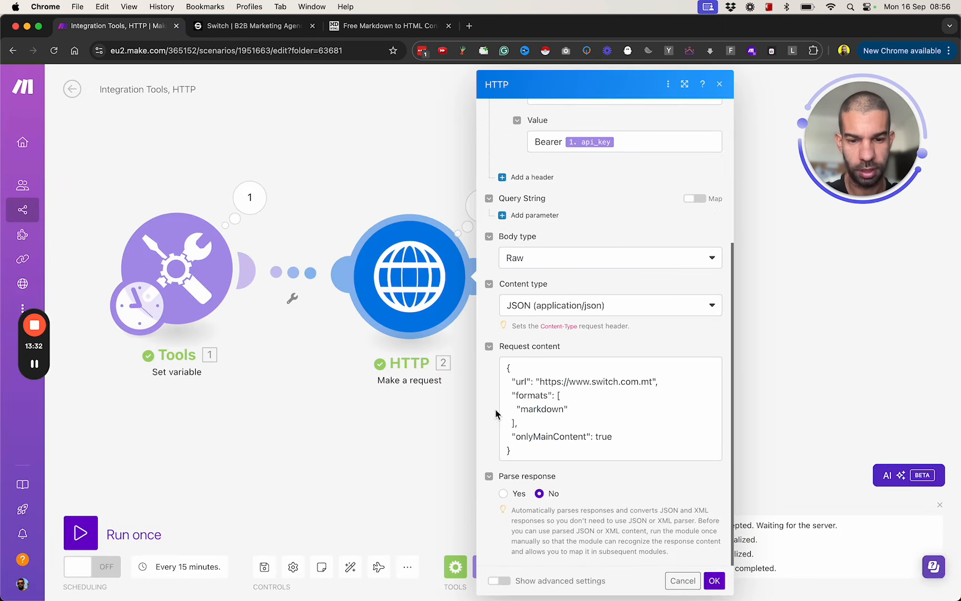
left_click(503, 493)
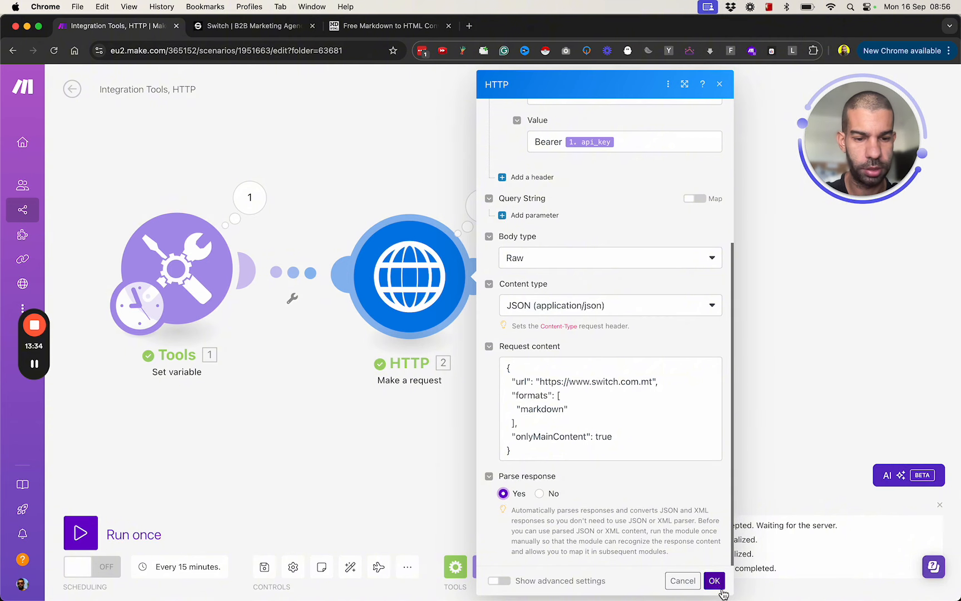
left_click(714, 580)
- Run the scenario once and examine the markdown field nested under Data in the HTTP module's output bundle
left_click(98, 533)
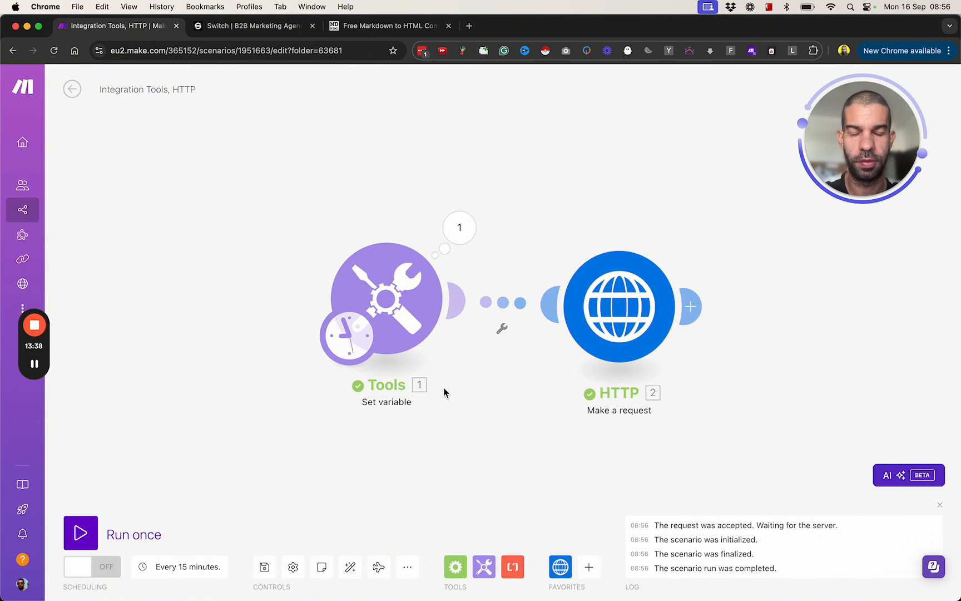
left_click(711, 230)
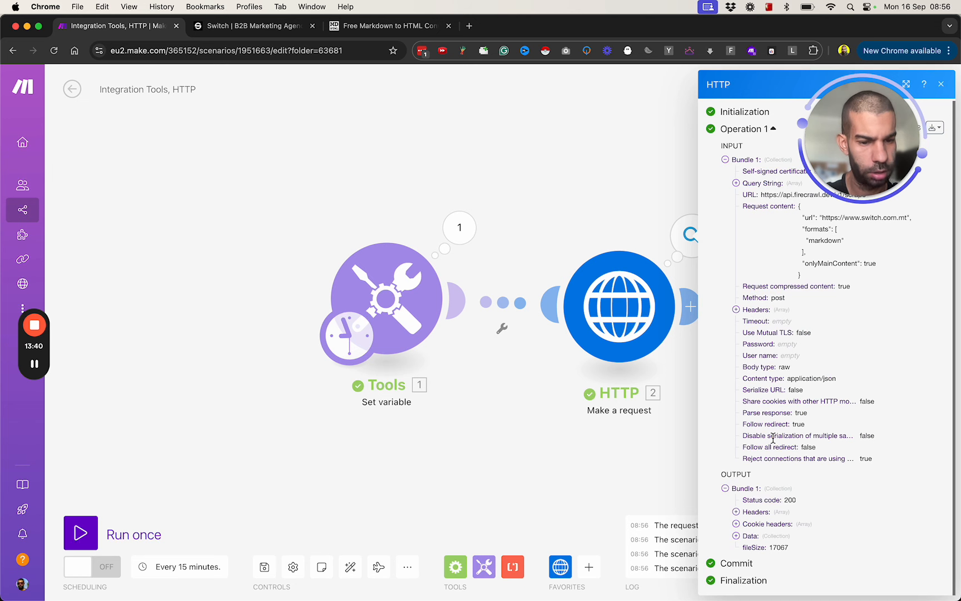
left_click(736, 536)
scroll(749, 499, "down", 1)
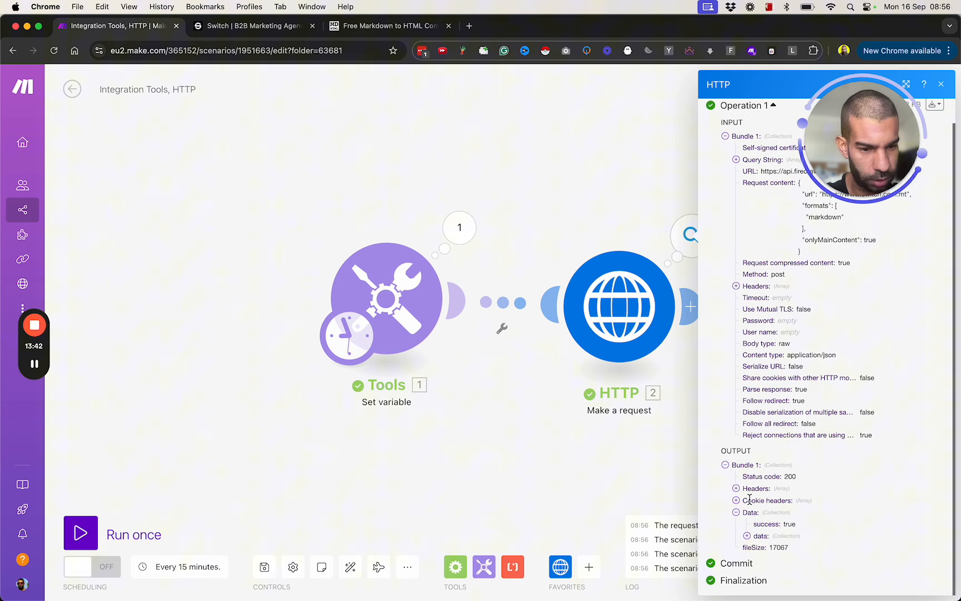
left_click(747, 536)
scroll(779, 510, "down", 1)
left_click(764, 525)
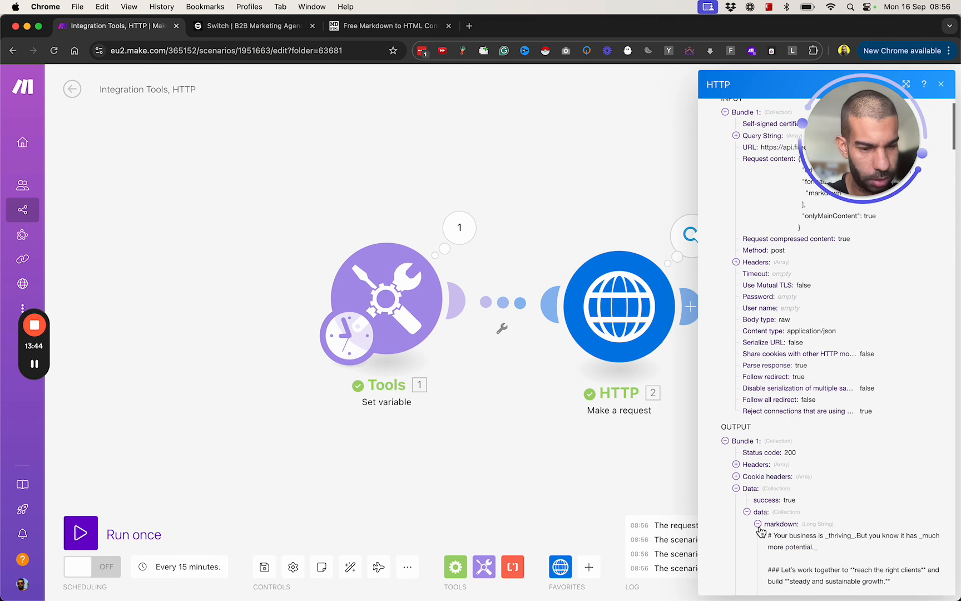
scroll(757, 473, "down", 5)
left_click(759, 400)
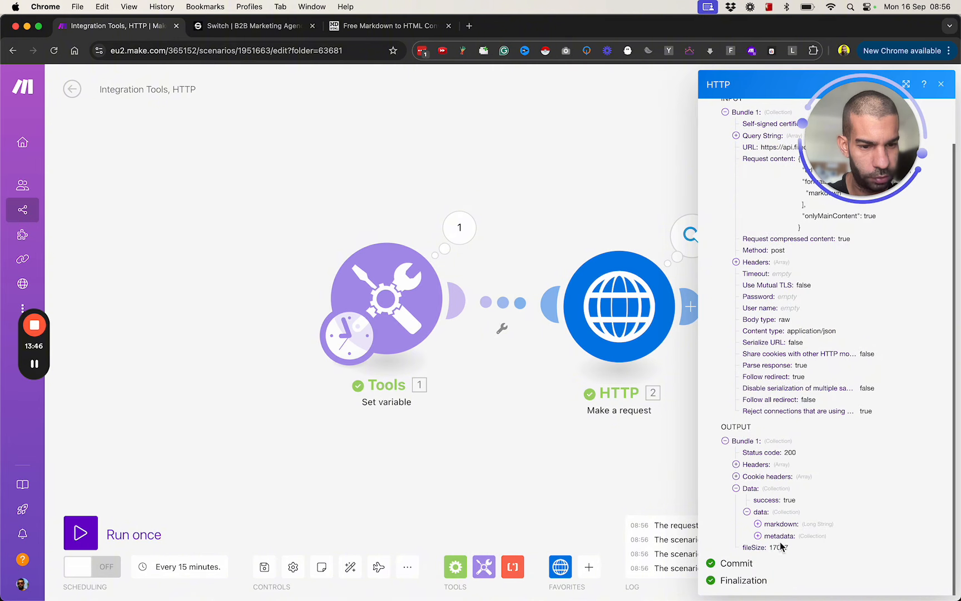
- Expand the markdown field in the output bundle again and copy its full text through "## Thanks for subscribing."
left_click(758, 525)
scroll(760, 526, "down", 5)
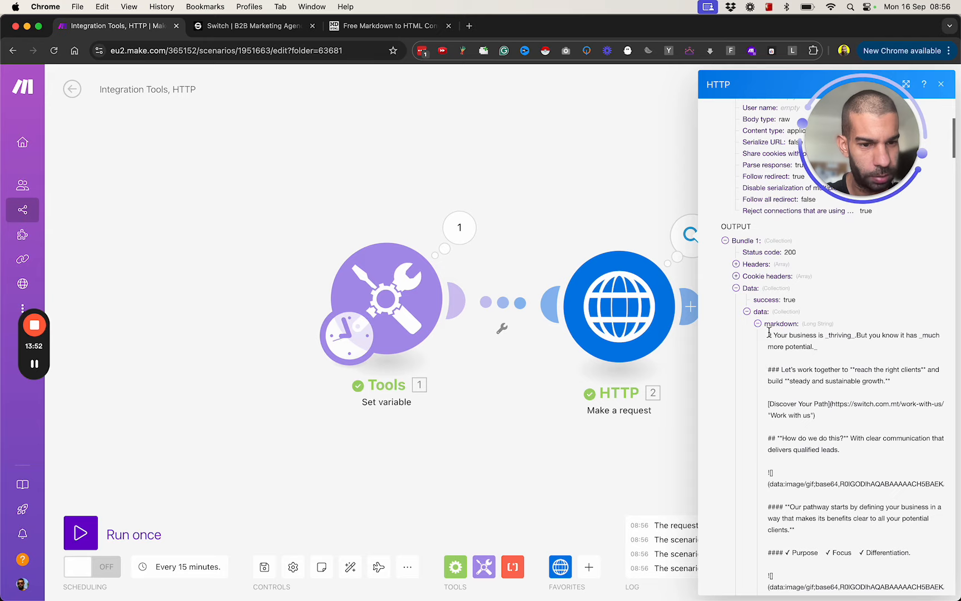
scroll(808, 432, "down", 20)
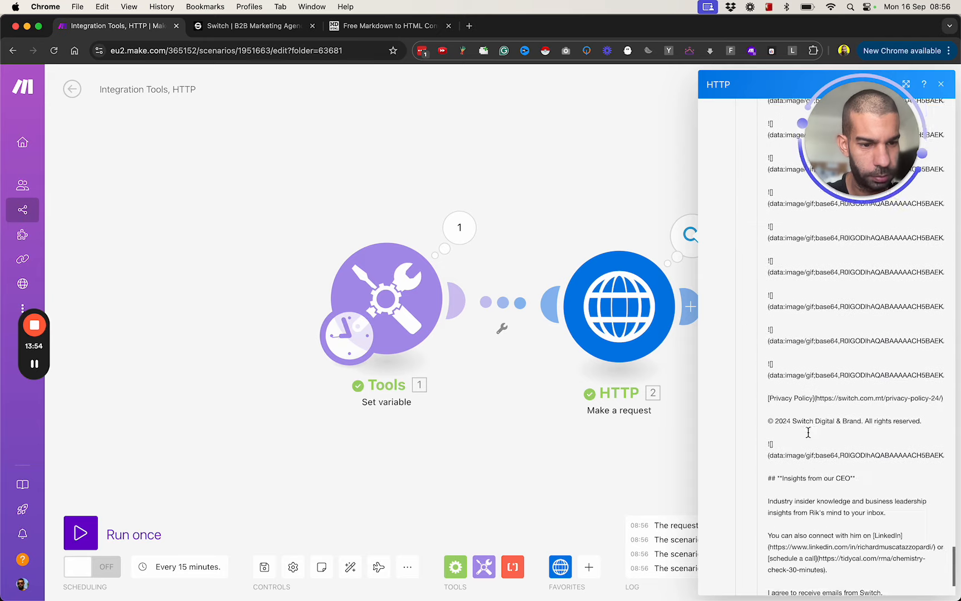
scroll(809, 432, "down", 4)
triple_click(855, 525)
key("super+c")
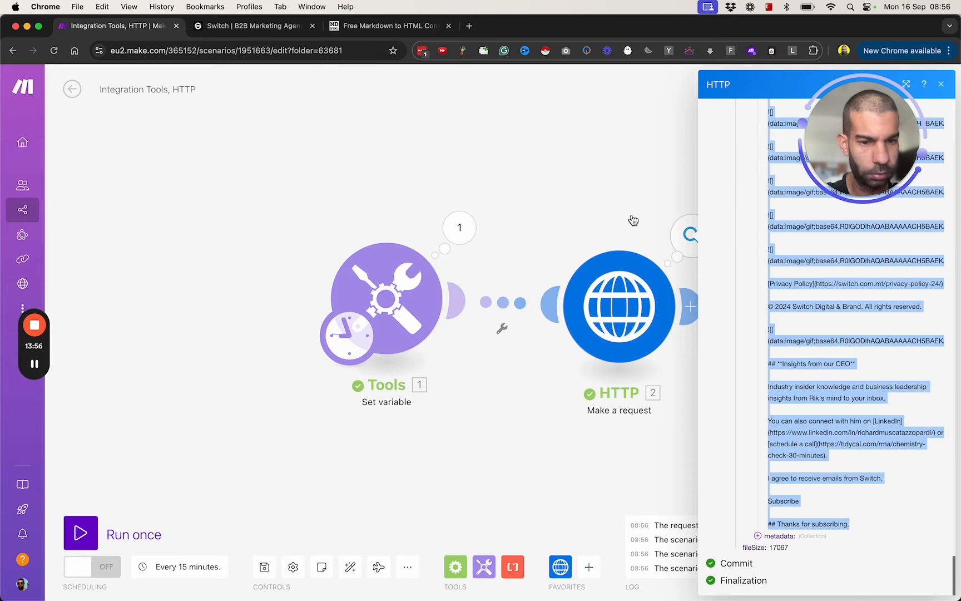
- Replace the Markdown to HTML converter's input with the copied markdown and review the rendered preview
left_click(392, 26)
left_click(305, 302)
key("super+a")
key("super+v")
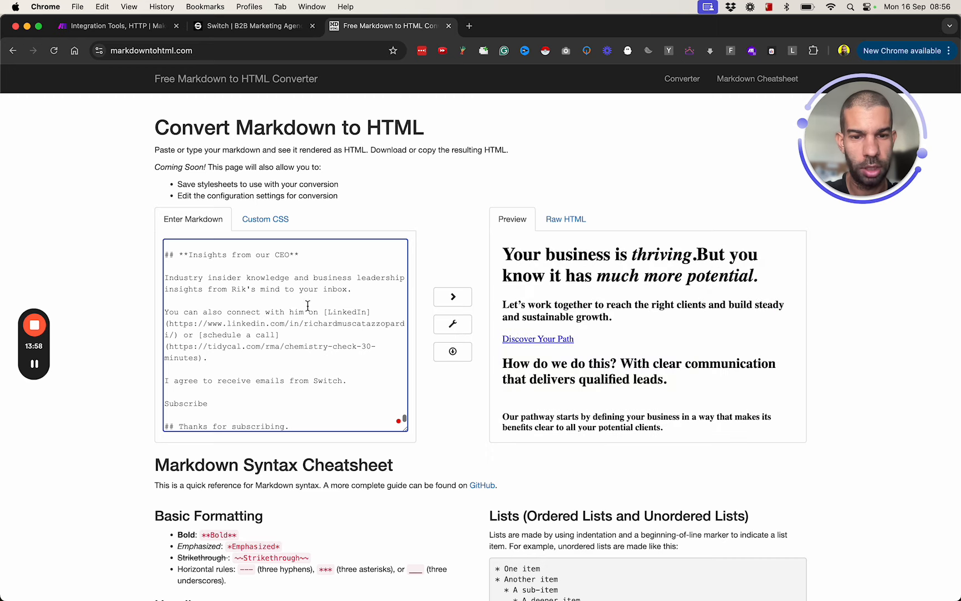
scroll(577, 345, "down", 15)
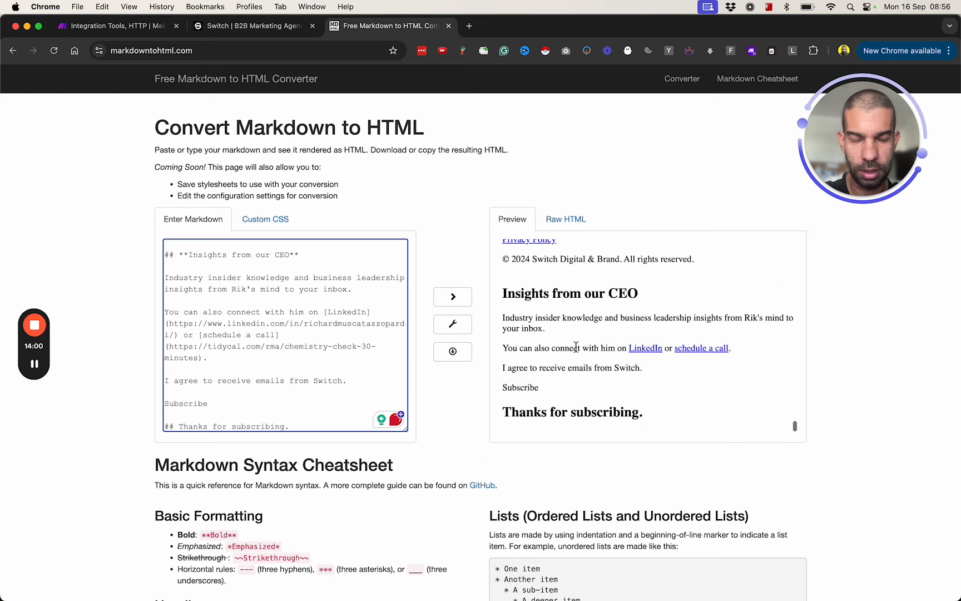
scroll(576, 346, "up", 15)
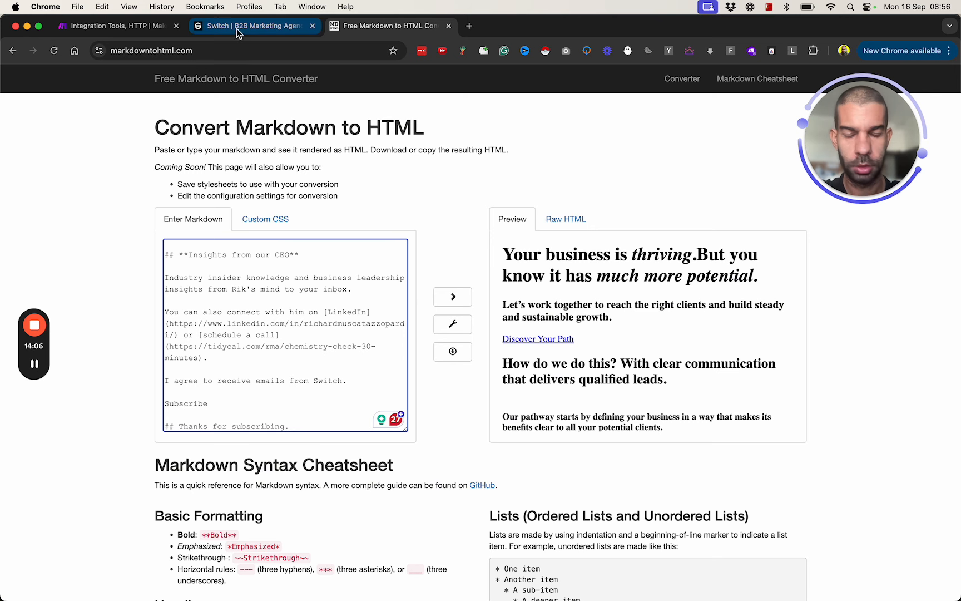
- Return to the Make scenario and add an OpenAI Message an Assistant module after the HTTP module
left_click(114, 26)
left_click(276, 380)
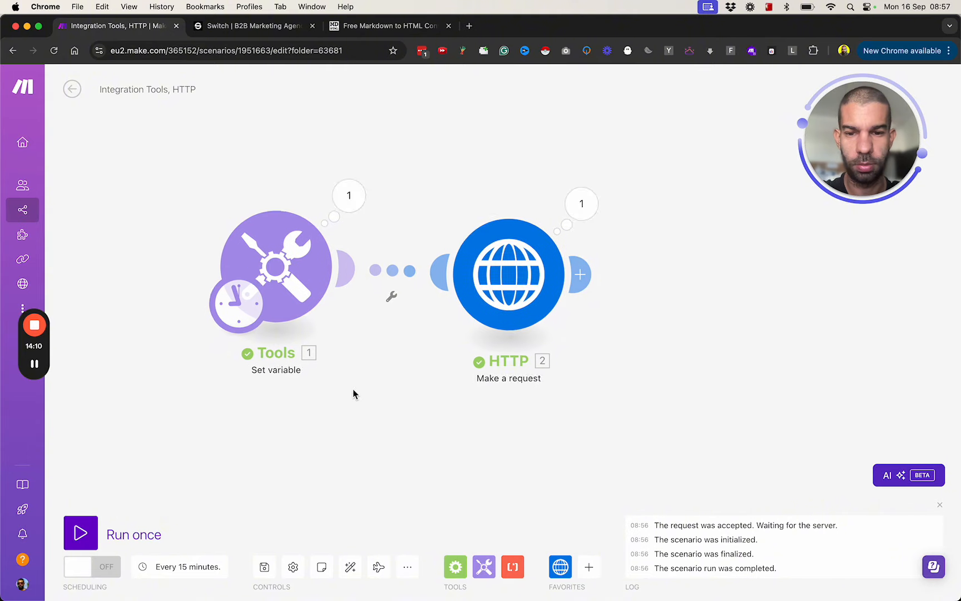
type("c")
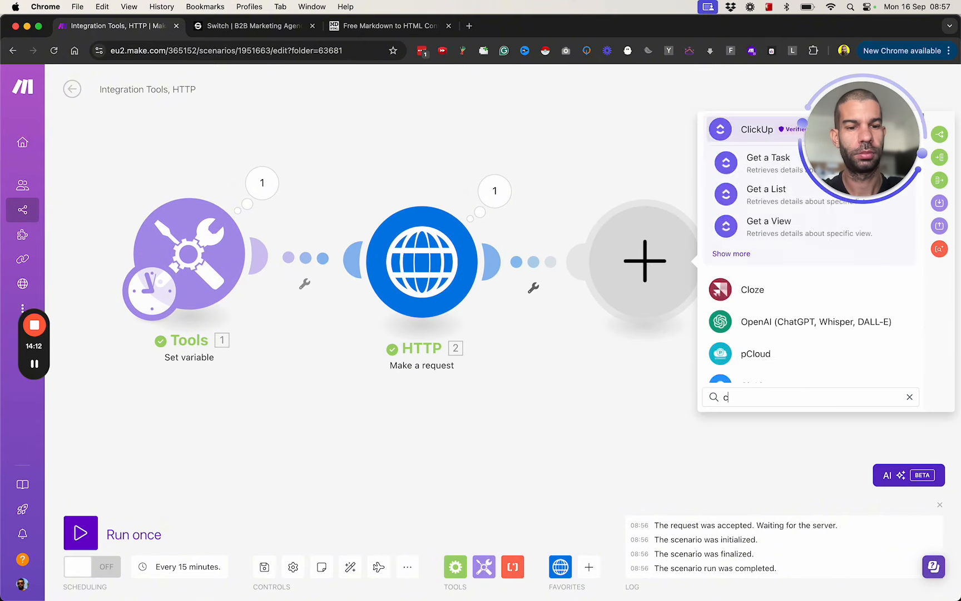
key("BackSpace")
left_click_drag(871, 164, 111, 96)
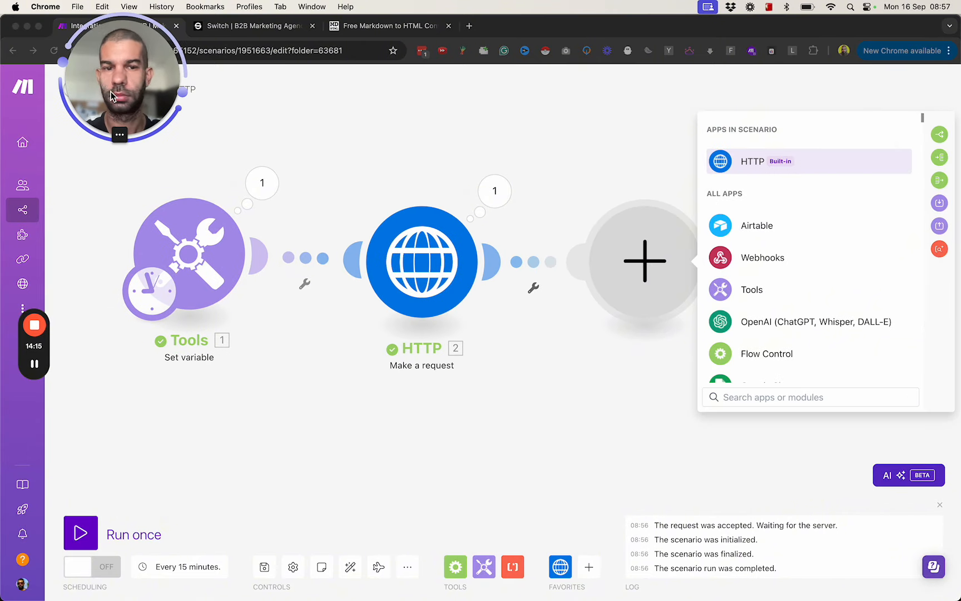
left_click(775, 327)
left_click(807, 272)
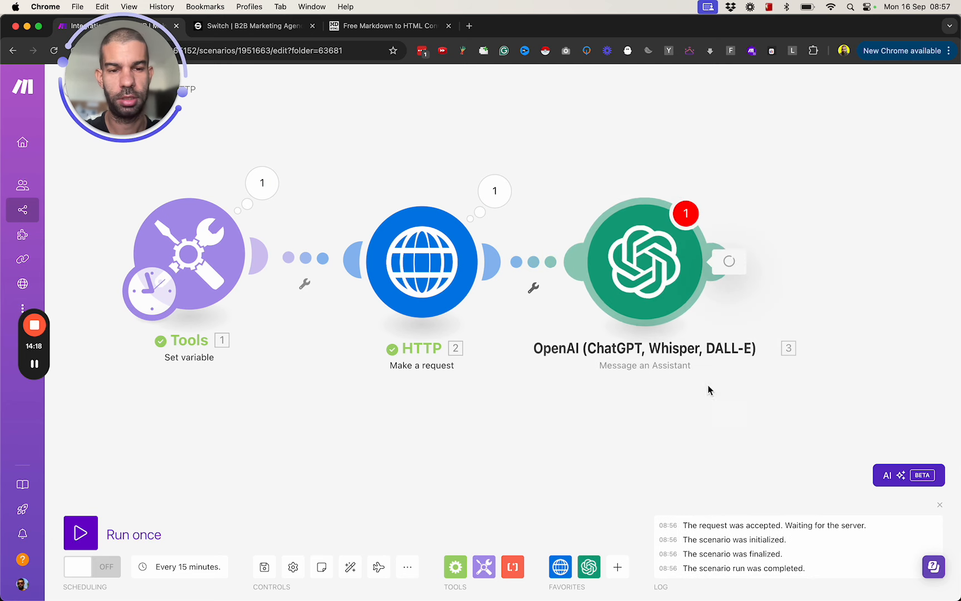
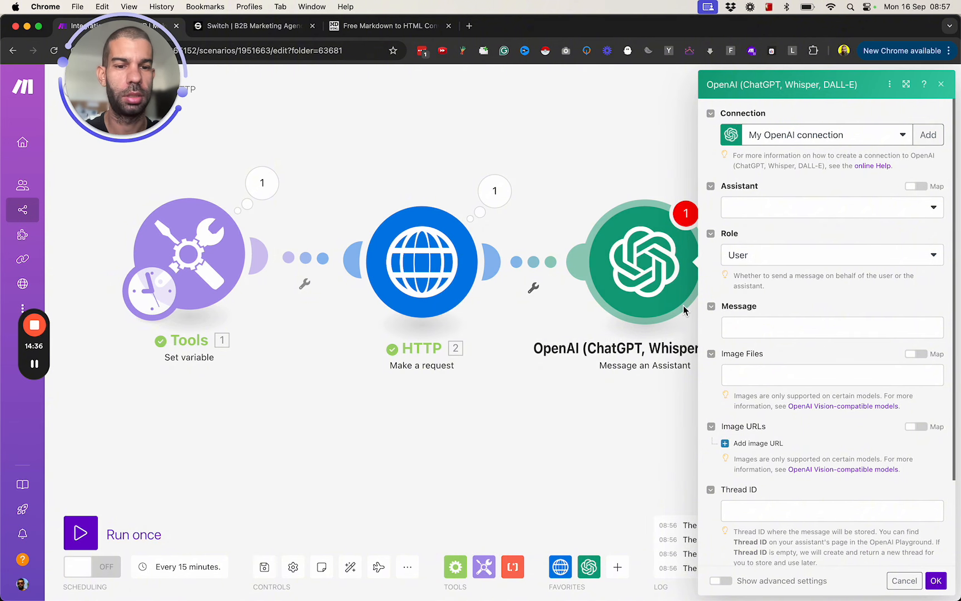
- Review the assistants offered in the OpenAI module's settings and close the settings without choosing one
left_click(775, 208)
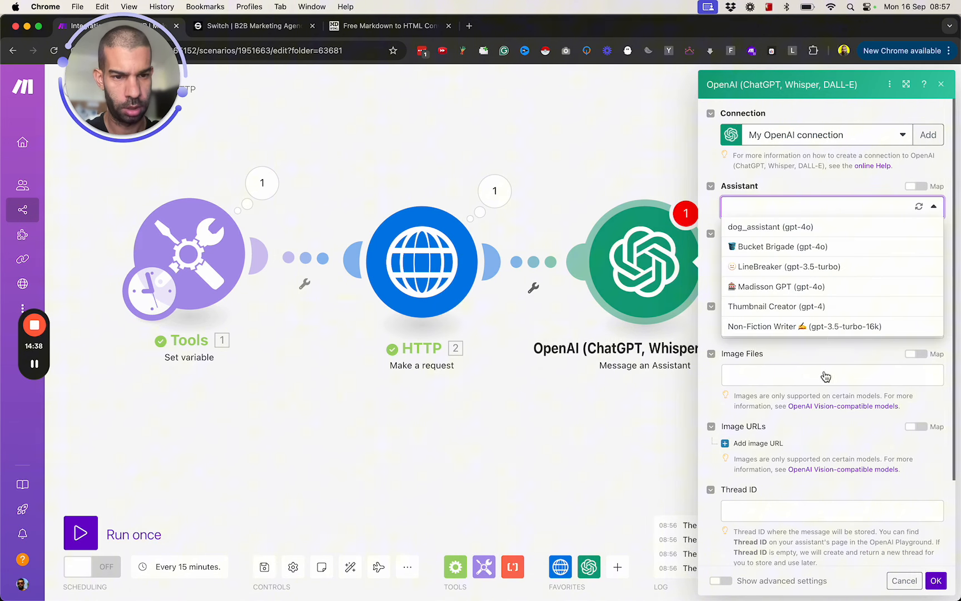
left_click(790, 213)
left_click(669, 147)
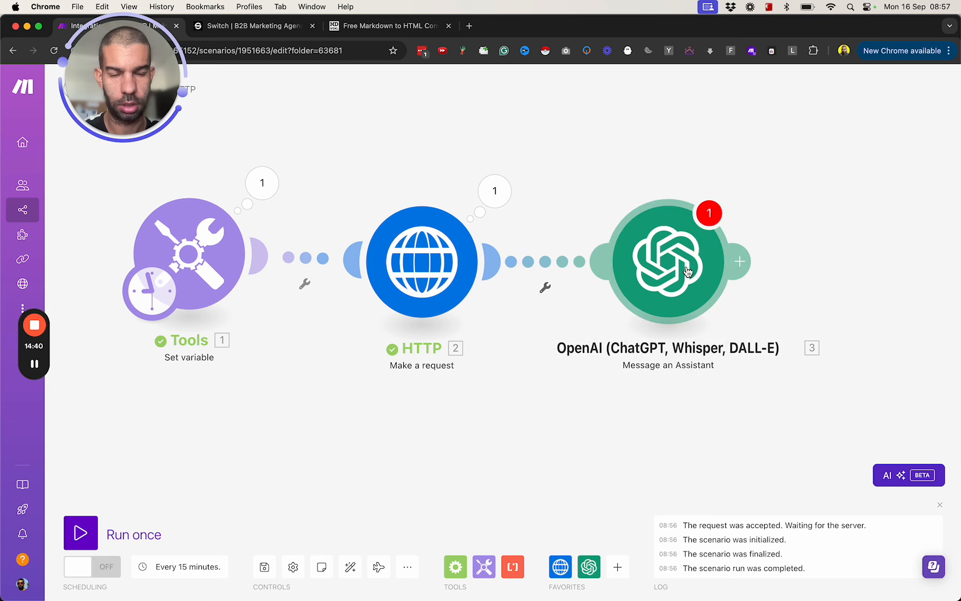
- Insert an OpenAI Create a Completion (Prompt) module between the HTTP module and the Message an Assistant module
left_click(578, 263)
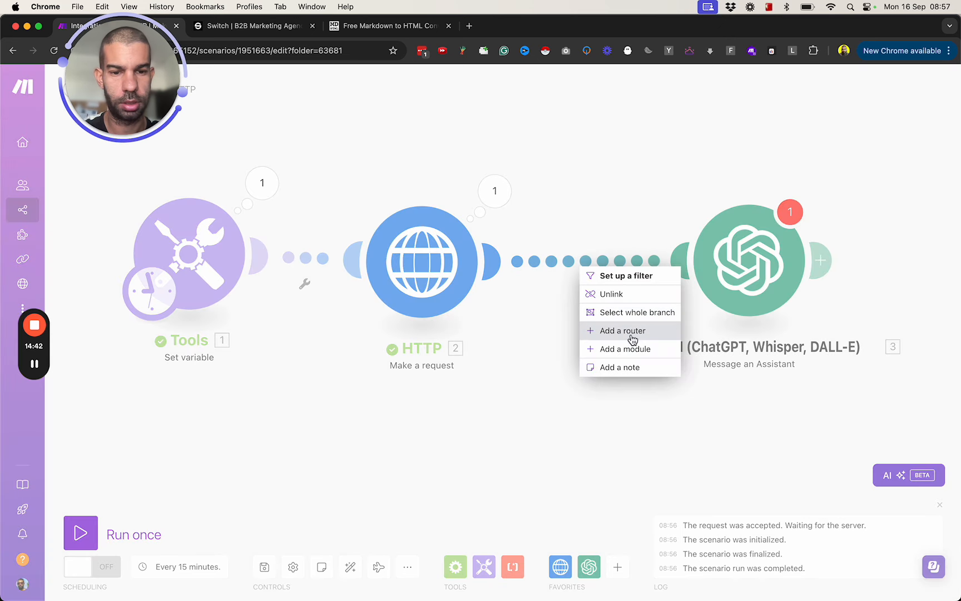
left_click(634, 349)
left_click(513, 195)
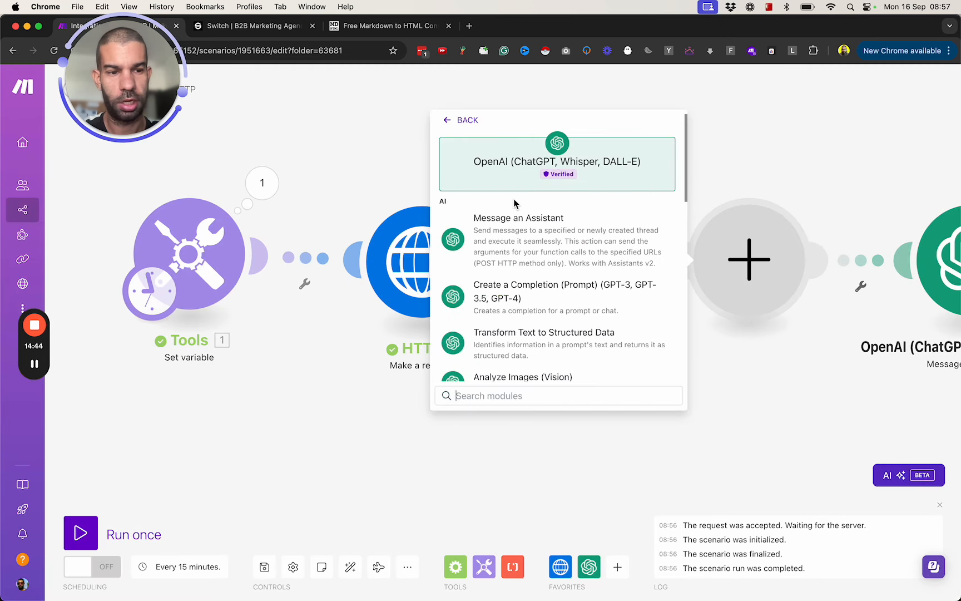
left_click(540, 292)
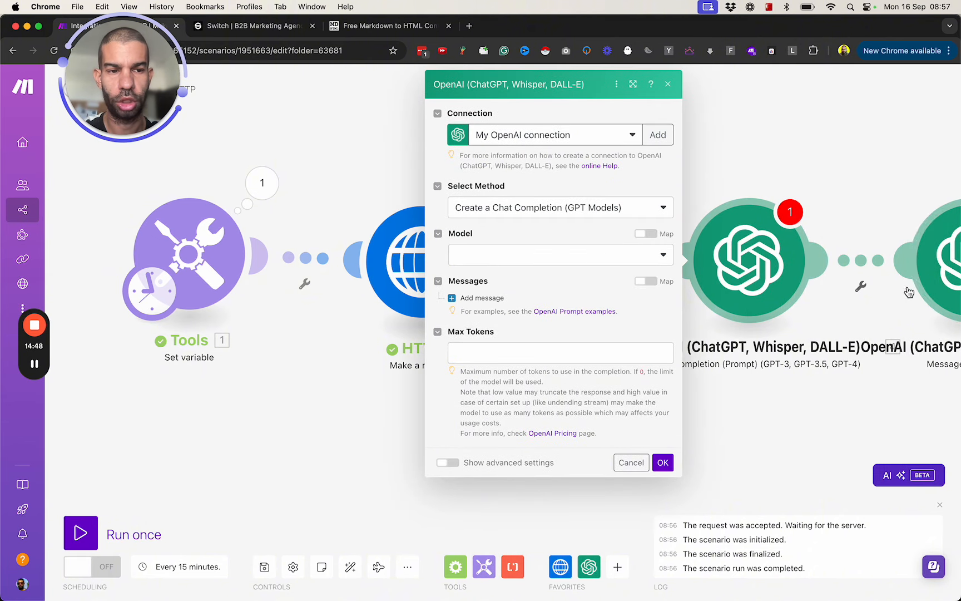
- Set the completion module's model to gpt-4o-mini (system) and Max Tokens to 0, and add a first message entry
left_click(505, 257)
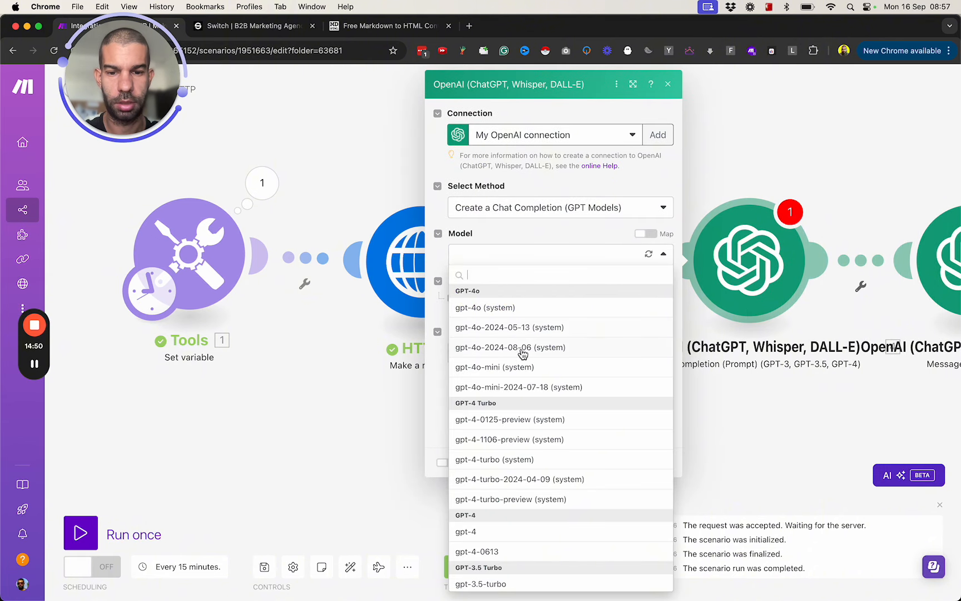
left_click(523, 368)
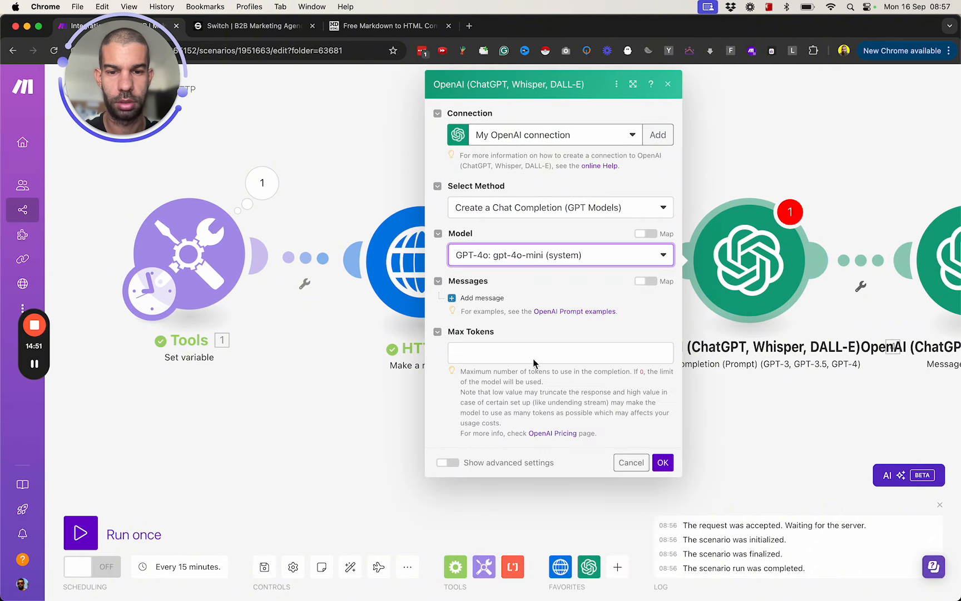
left_click(487, 352)
type("0")
left_click(459, 299)
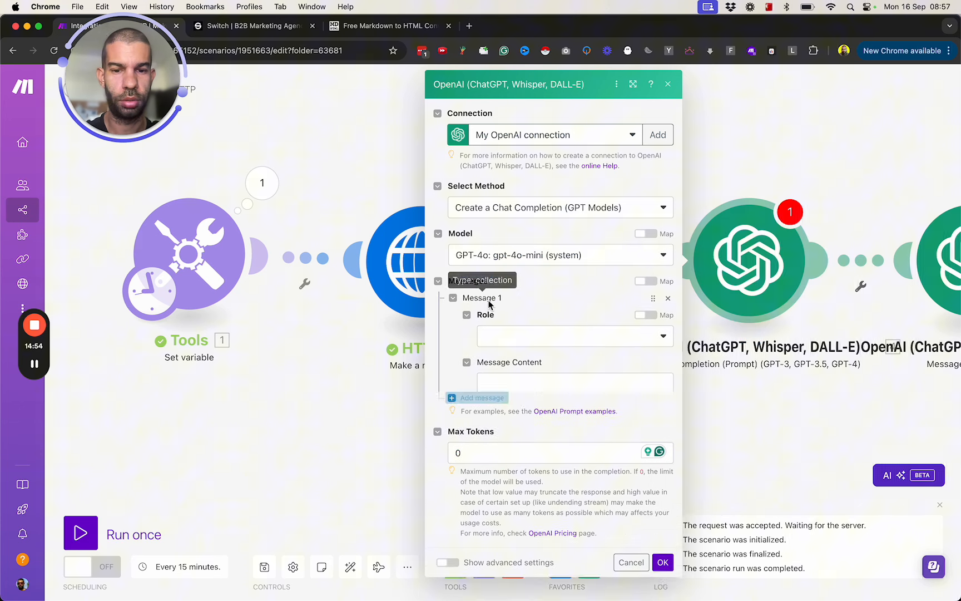
- Give Message 1 the System role and begin its content with "You create personalized first line for cold email outreach."
left_click(536, 338)
left_click(534, 358)
left_click(533, 384)
type("You")
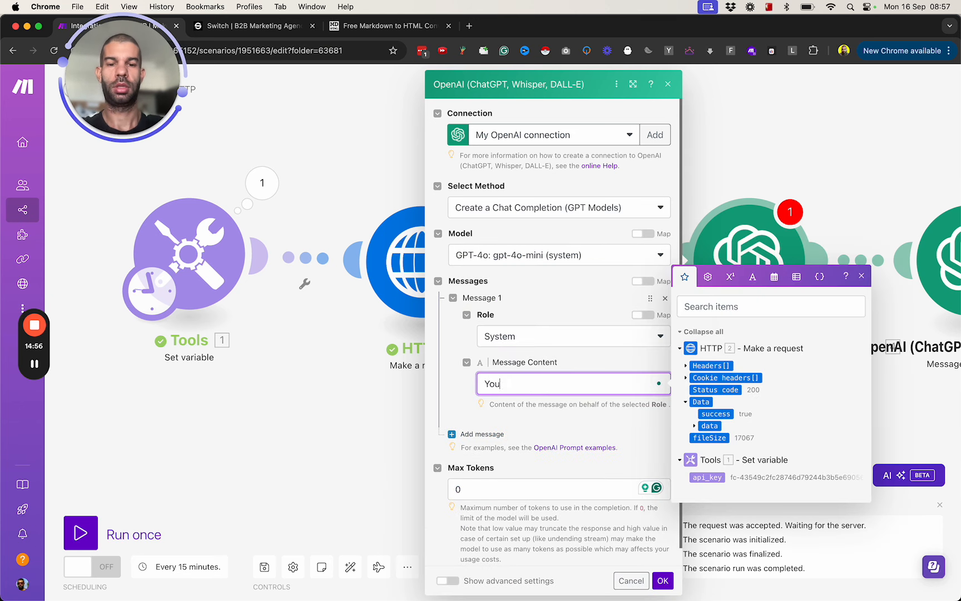
type(" create personalized fi")
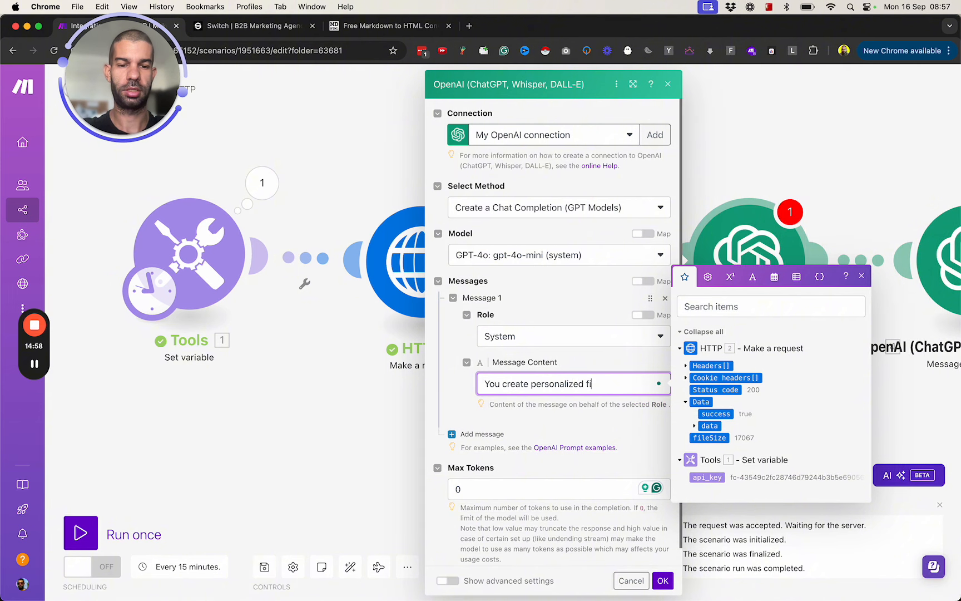
type("rst line for cold ")
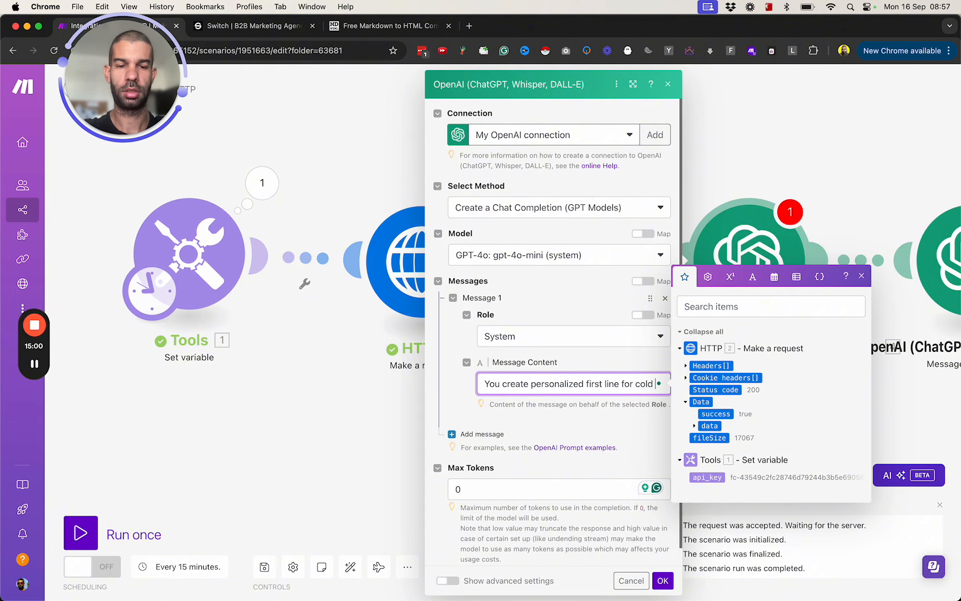
type("email outreach. ")
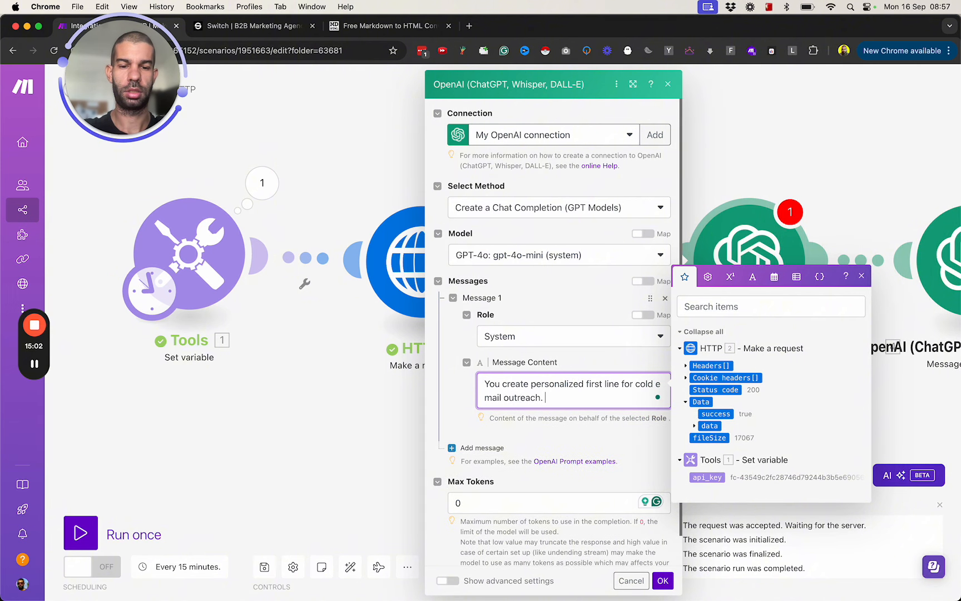
- Extend the system message with "The output feels very personal based on the input of the user"
type("The ot")
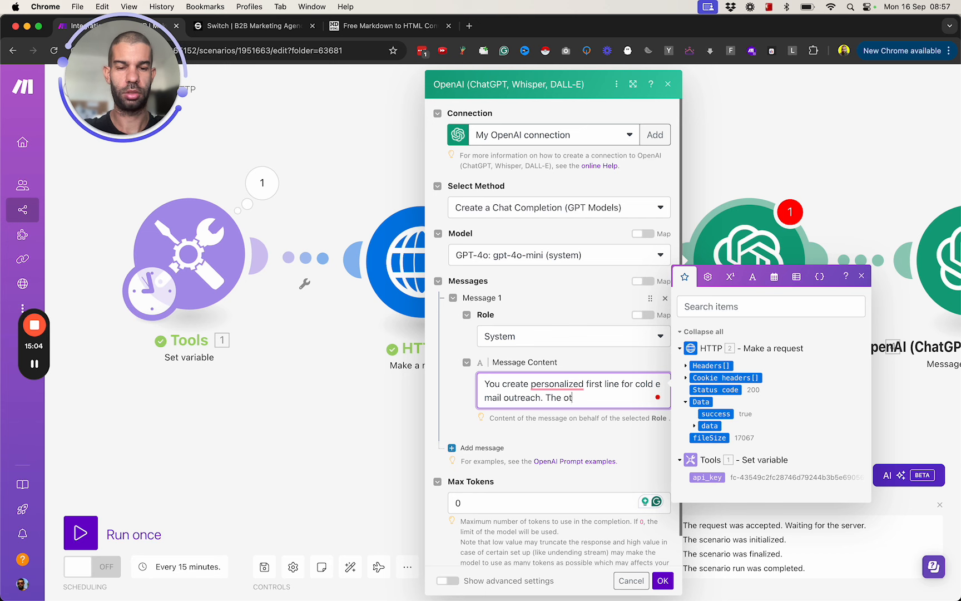
type("put i")
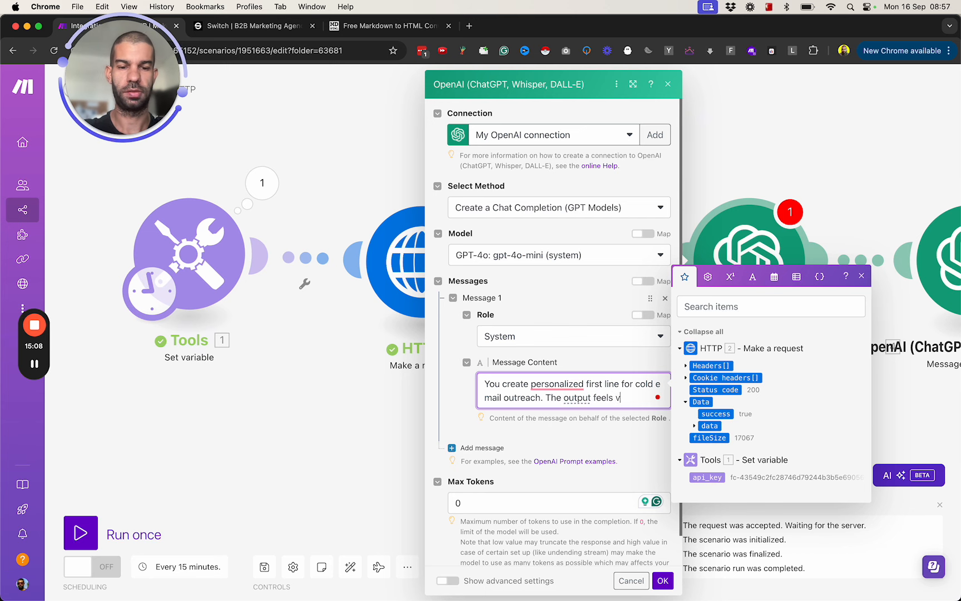
type("rsonal ba")
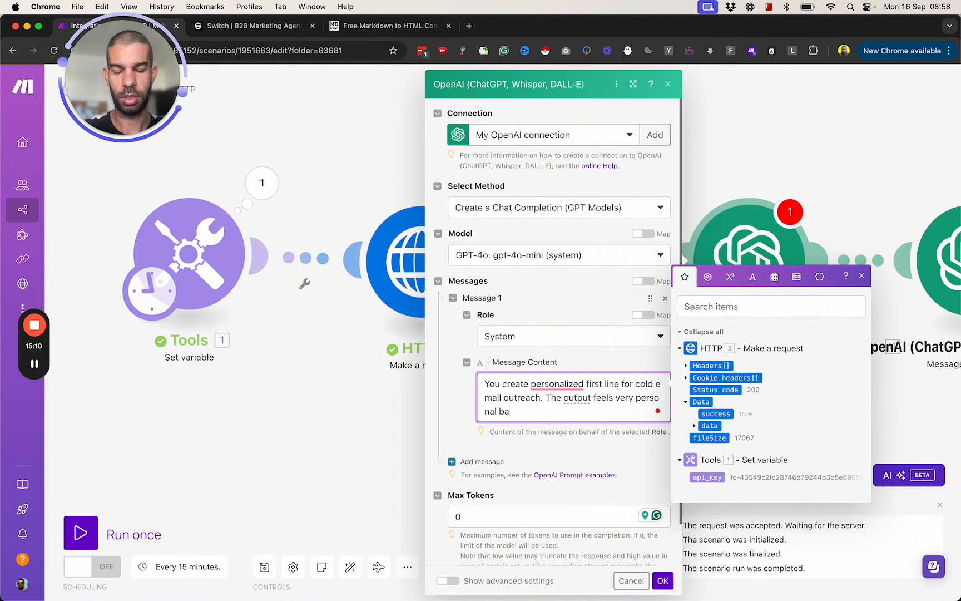
type("sed on the input of the user")
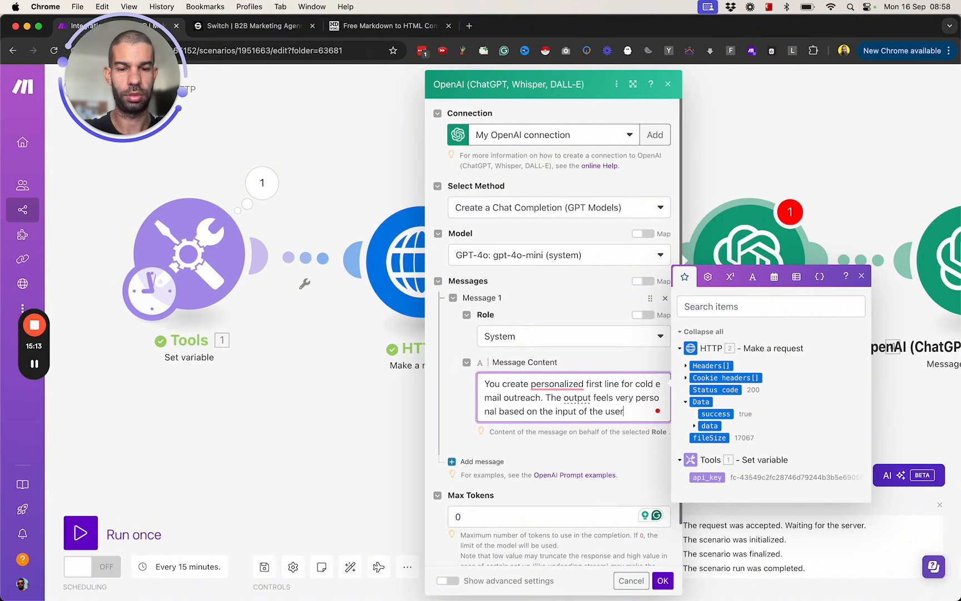
- Add a second message to the completion module and assign it the User role
left_click(481, 463)
scroll(508, 457, "down", 3)
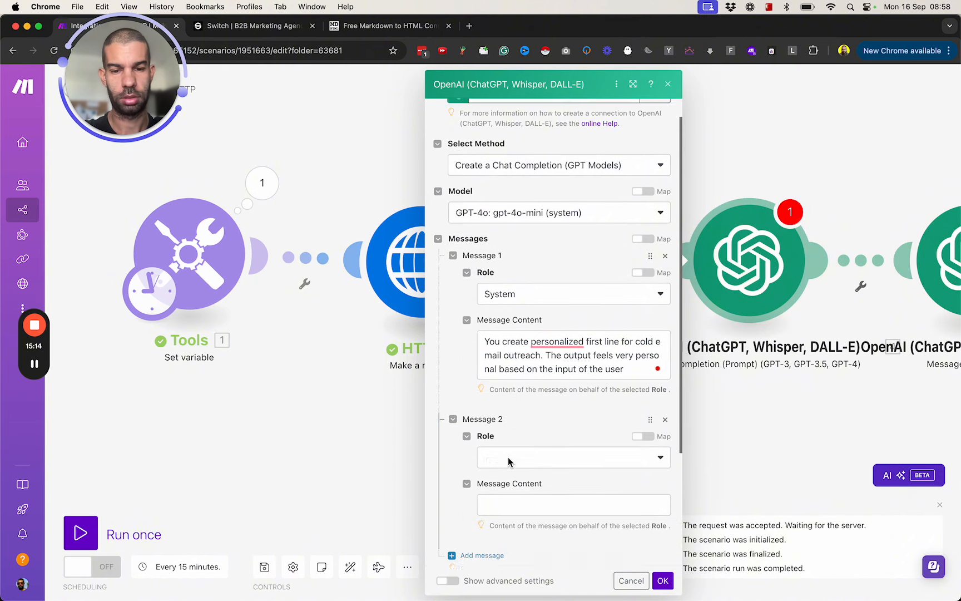
left_click(509, 434)
left_click(534, 471)
left_click(536, 479)
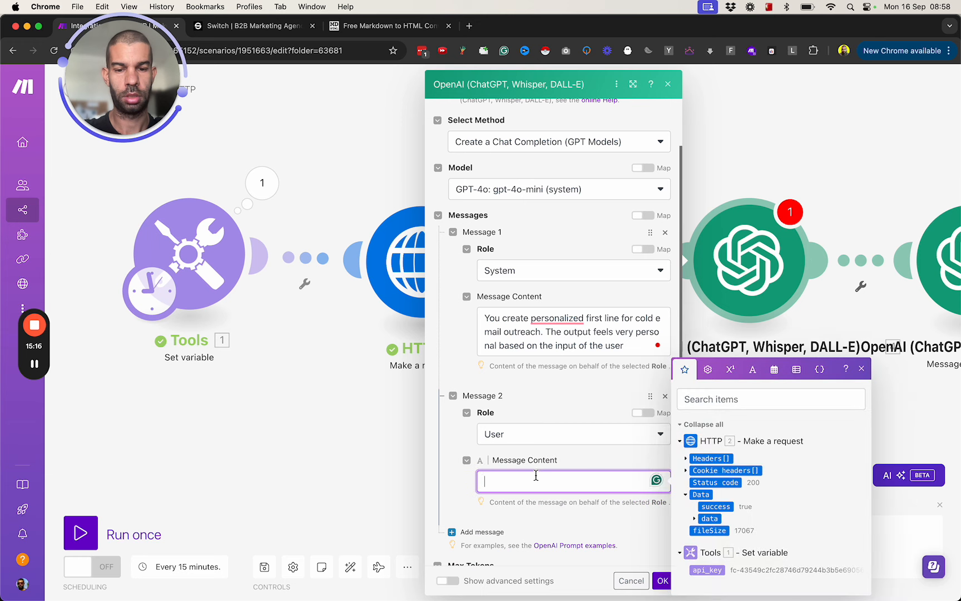
- Write in Message 2 "I want to reach out to a website to offer them my services dealing with building them a content marketing engine."
type("I want to reach ou")
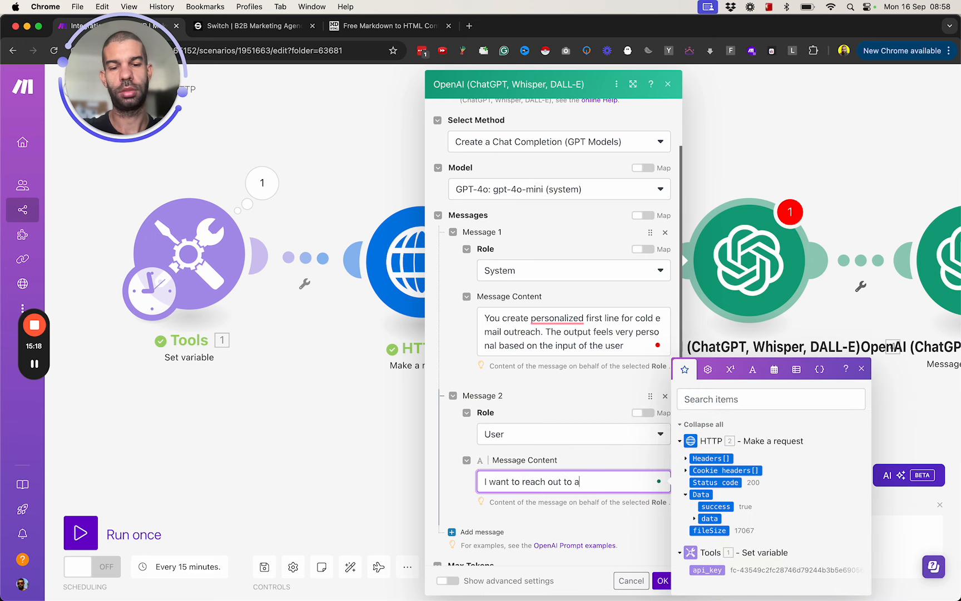
type("t to a websit")
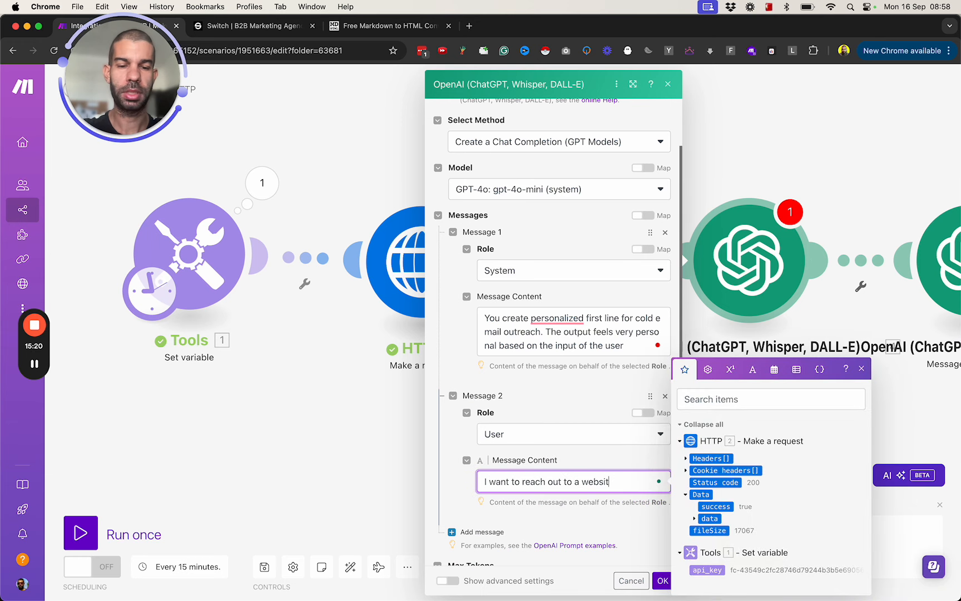
type("e to offer ")
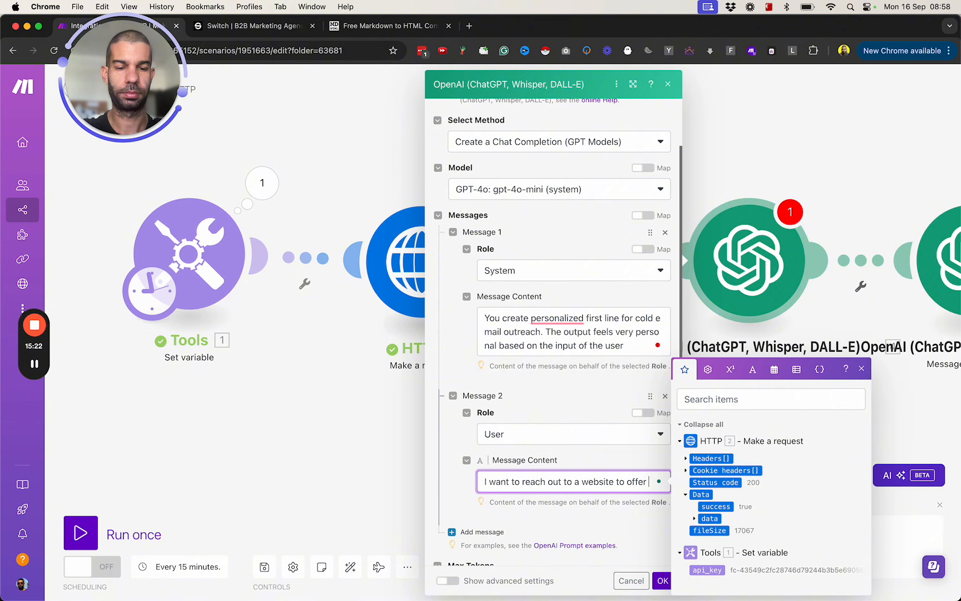
type("hethe m")
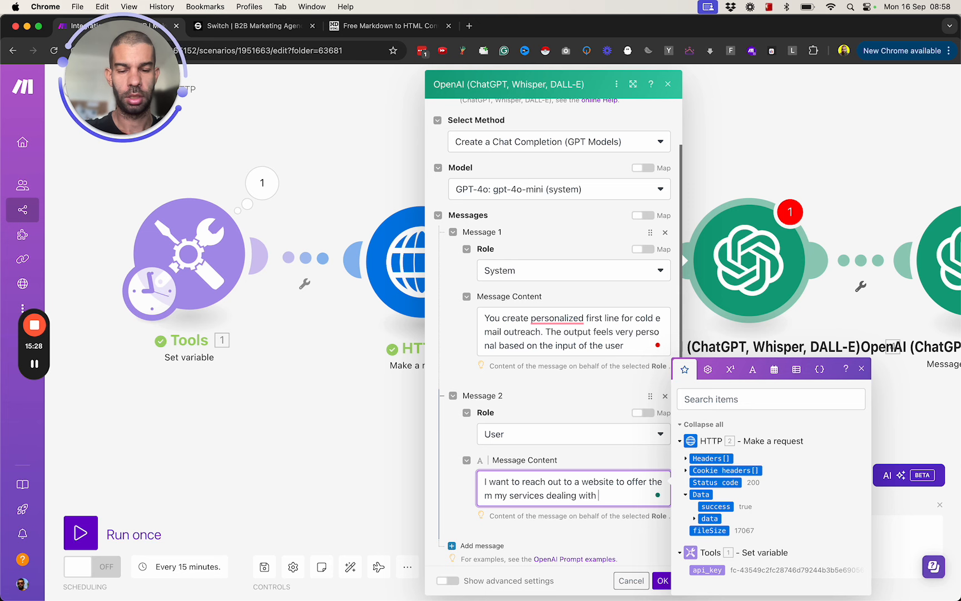
type("ng them a c")
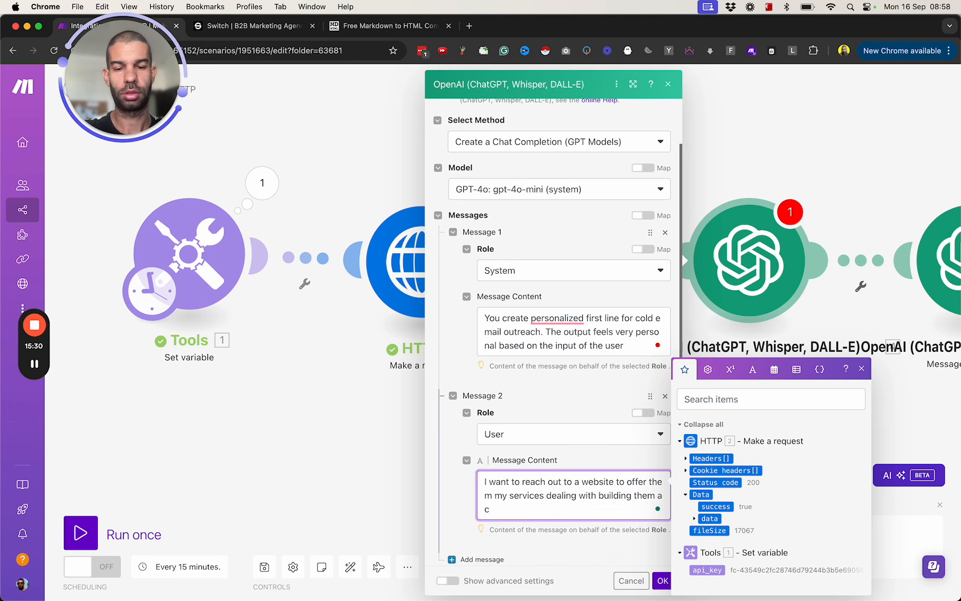
type("ontent marketing engine.")
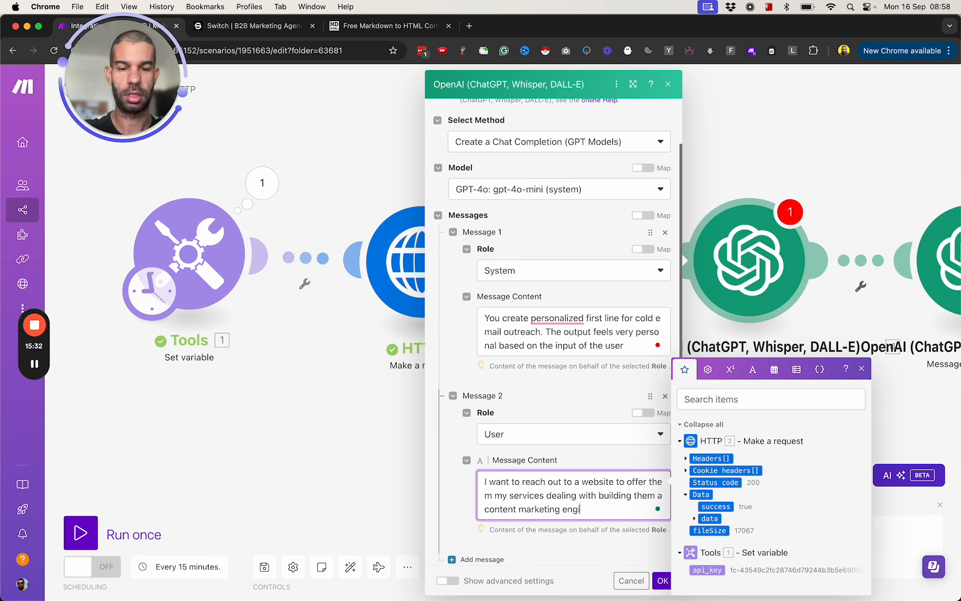
- Start a new paragraph in Message 2 with "I want you to use the information found in the below input to help"
key("Return")
key("Return")
type("I want you t")
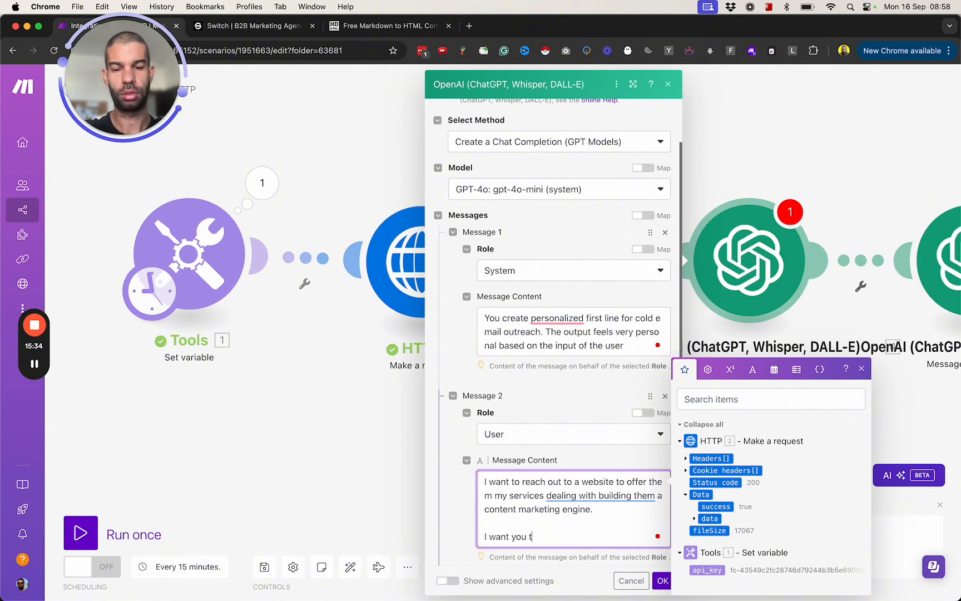
type("o take")
key("BackSpace")
key("BackSpace")
key("BackSpace")
key("BackSpace")
key("BackSpace")
type("use ")
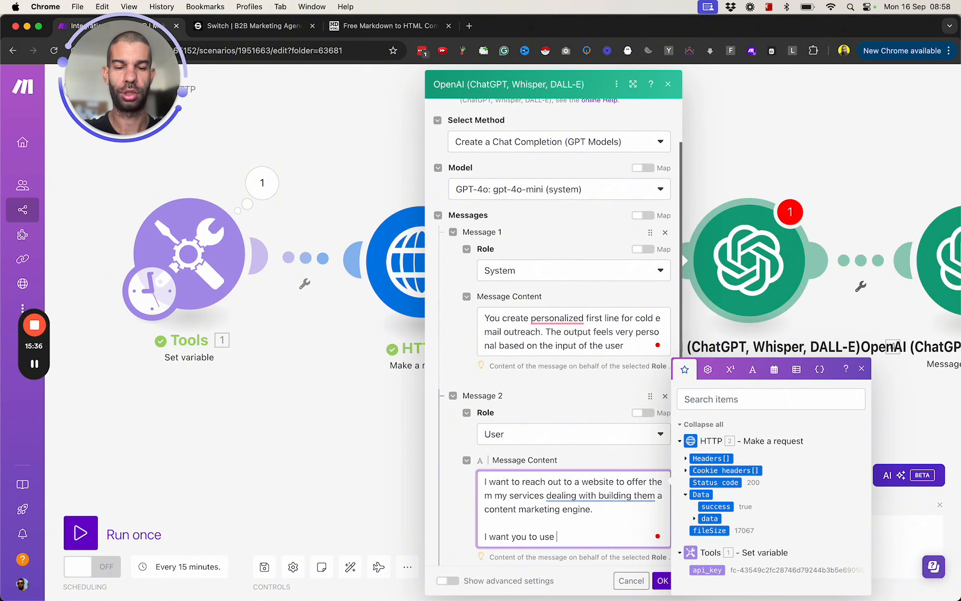
type("the information fou")
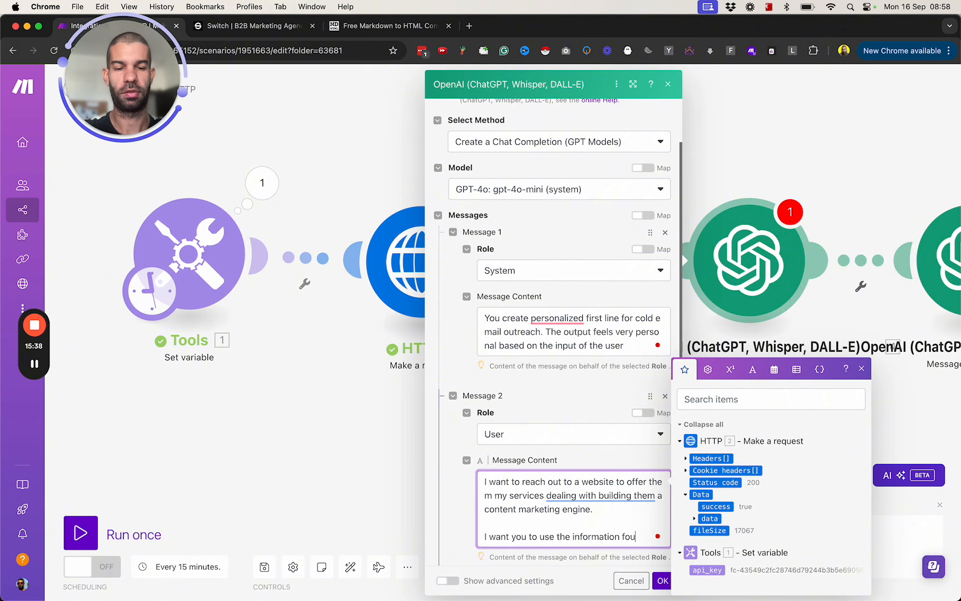
type("nd in the bel")
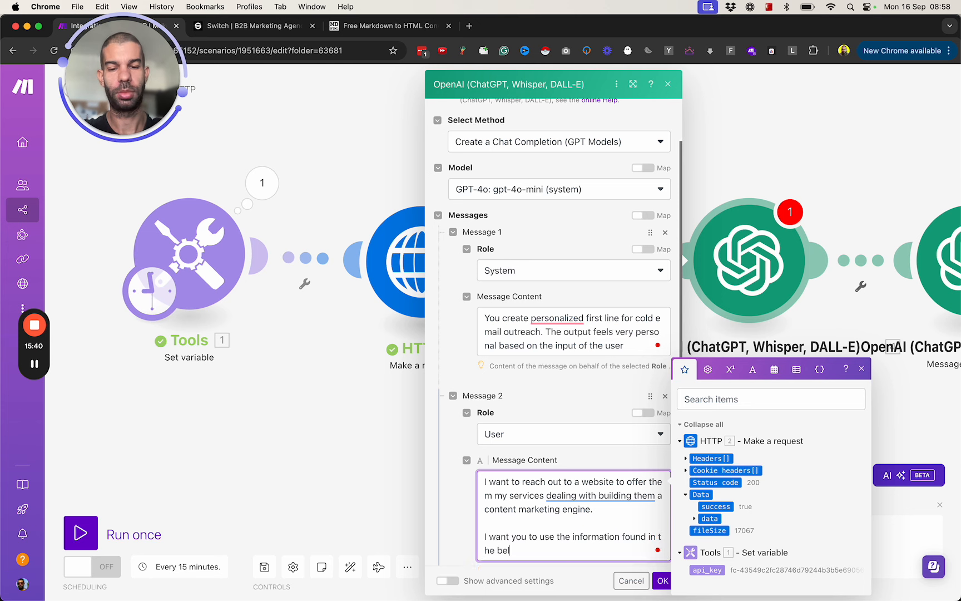
type("ow input to help ")
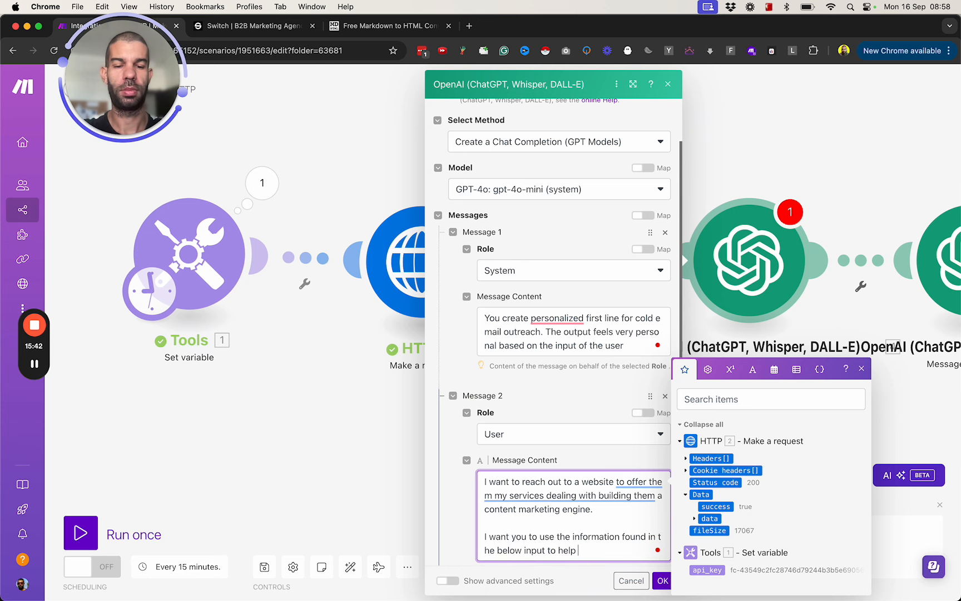
- Complete the paragraph in Message 2 with "me craft a personalized first line that serves as an ice breaker."
type("me craft a personalized")
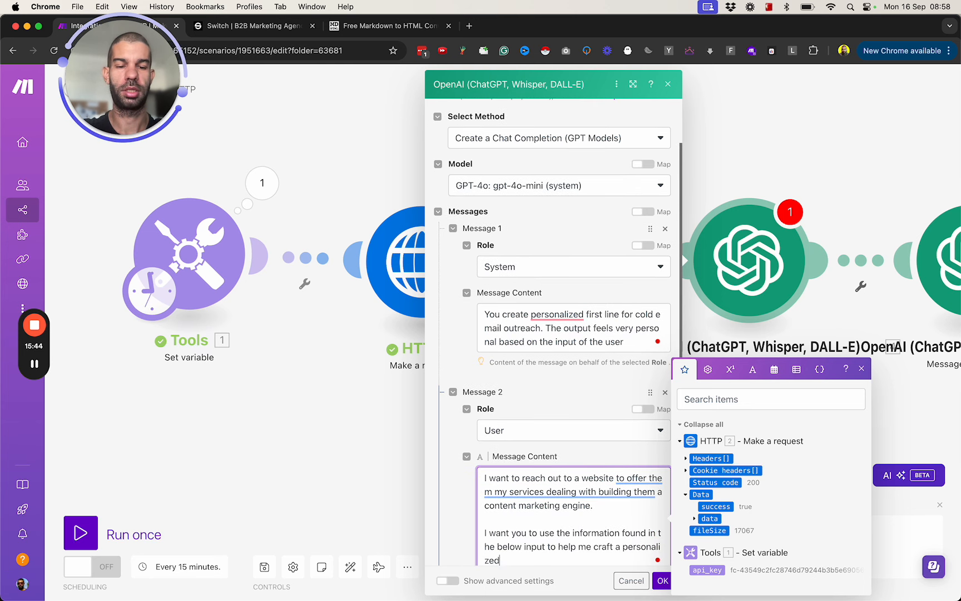
type(" first line that serv")
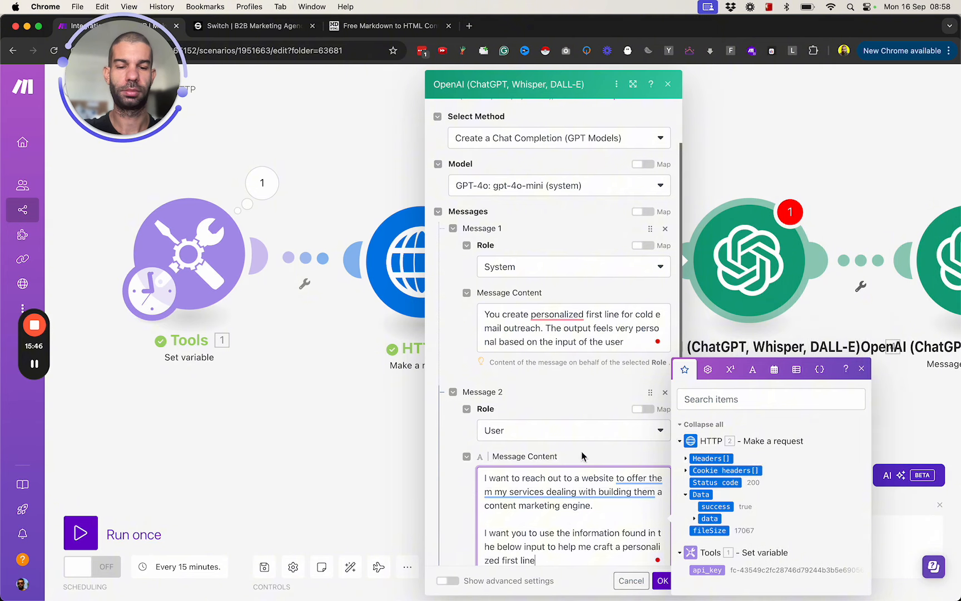
scroll(554, 334, "down", 4)
type("ce")
scroll(554, 334, "down", 2)
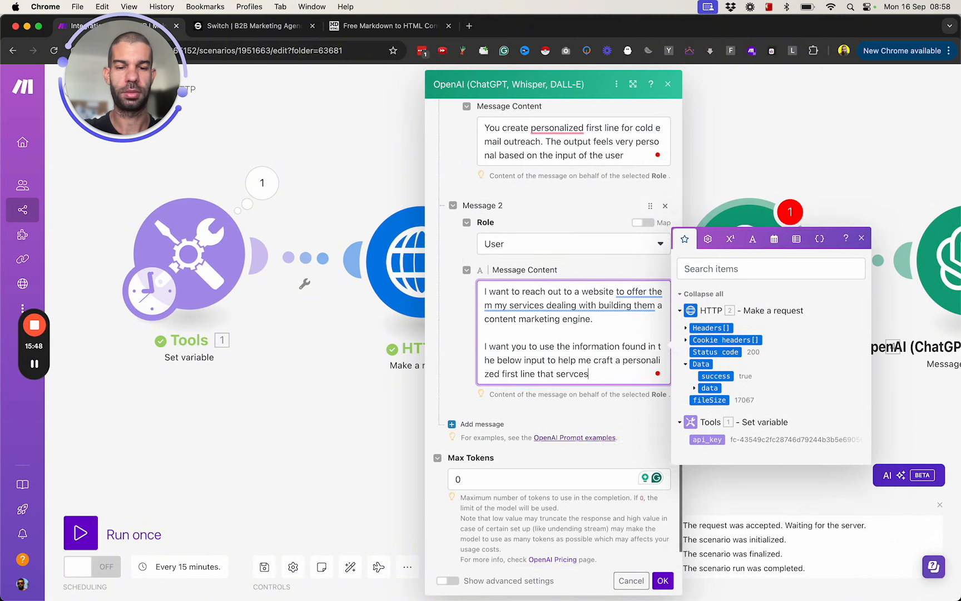
type("as an introduct")
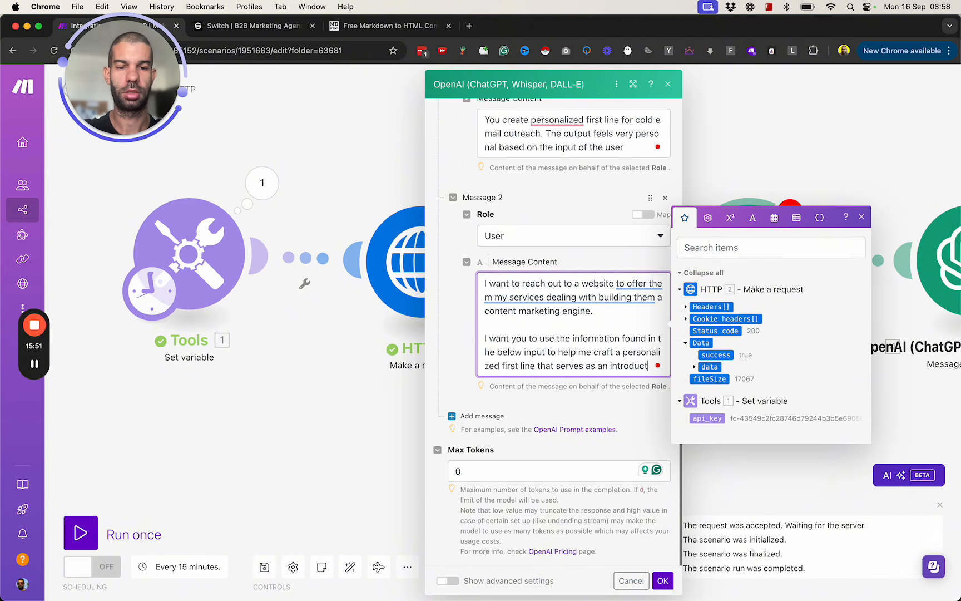
key("alt+BackSpace")
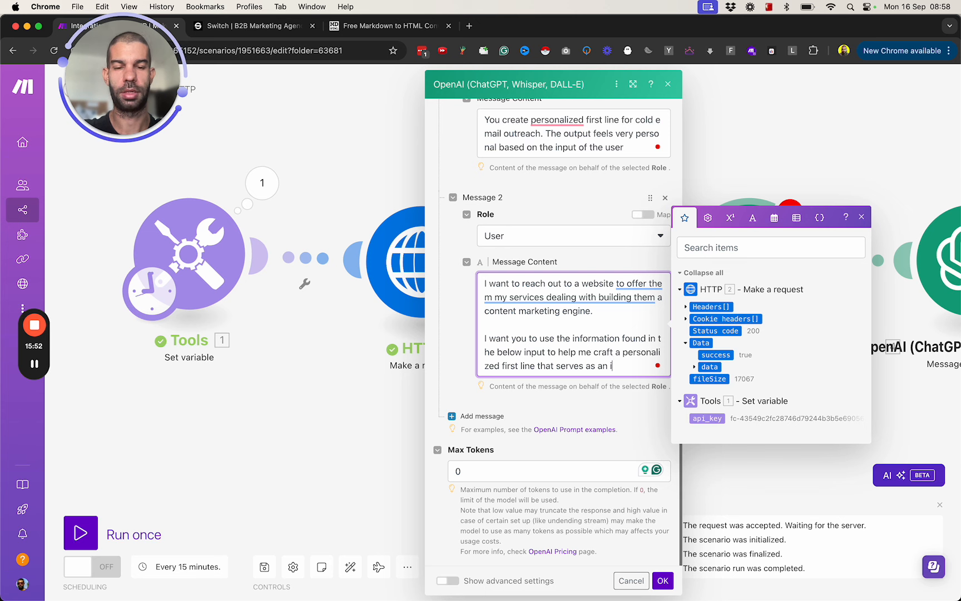
type("ice break")
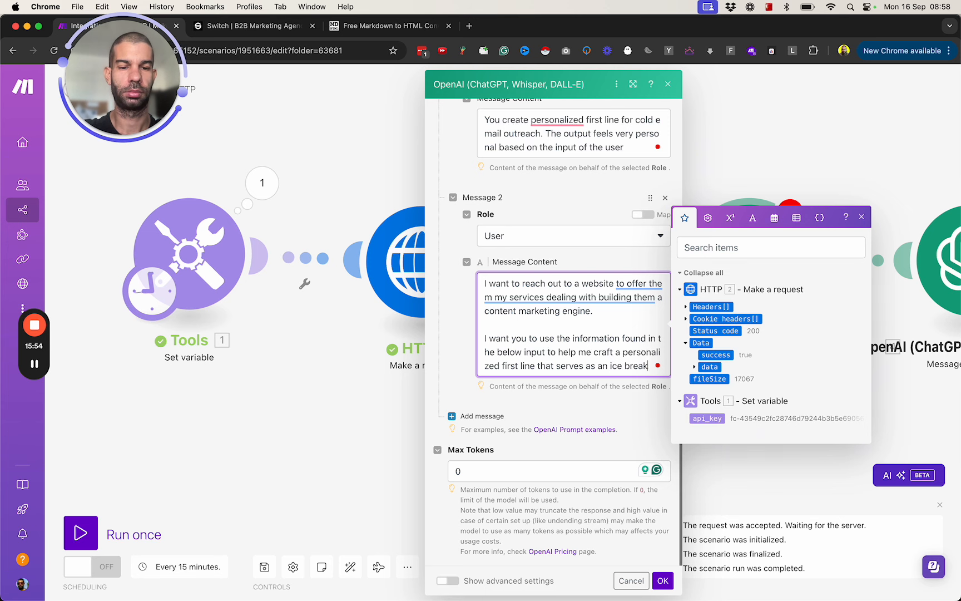
type("er.")
- Add a separate paragraph to Message 2 reading "Here is what their website is all about:" followed by a new line
key("Return")
key("Return")
type("Here is what ")
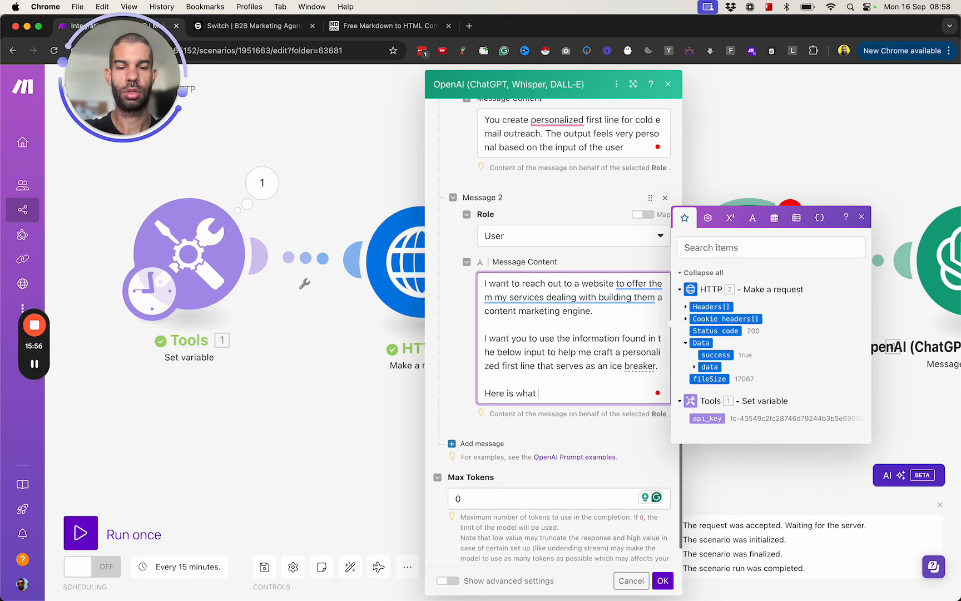
type("their website is all about")
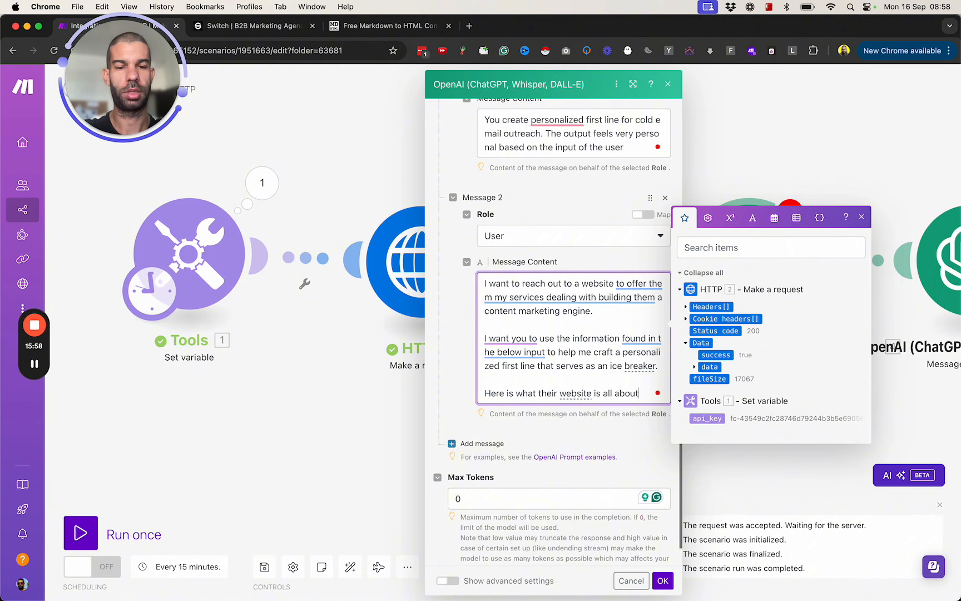
type(":")
key("Return")
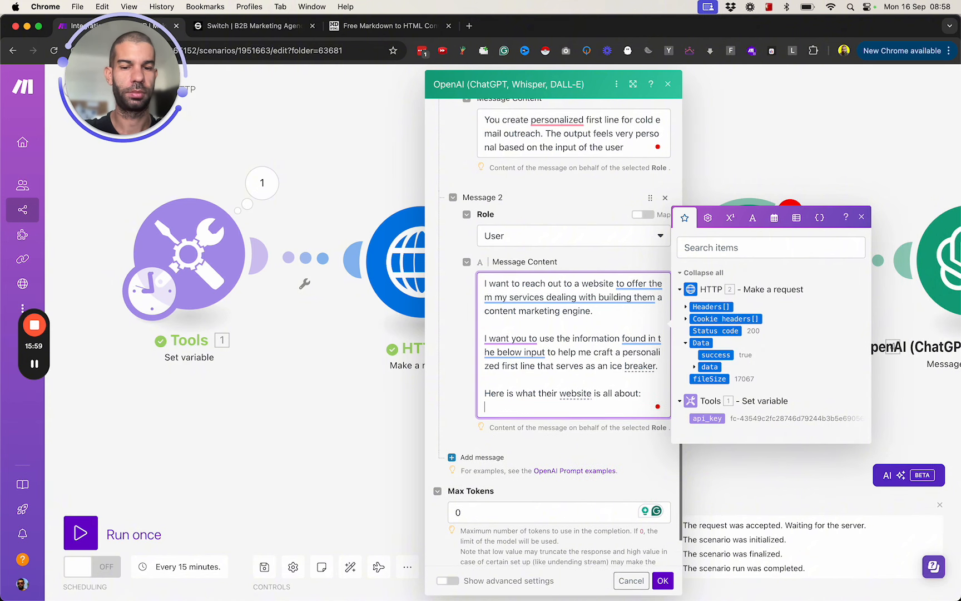
- Map the markdown value from the HTTP module's nested data output onto the last line of Message 2
left_click(686, 345)
left_click(686, 376)
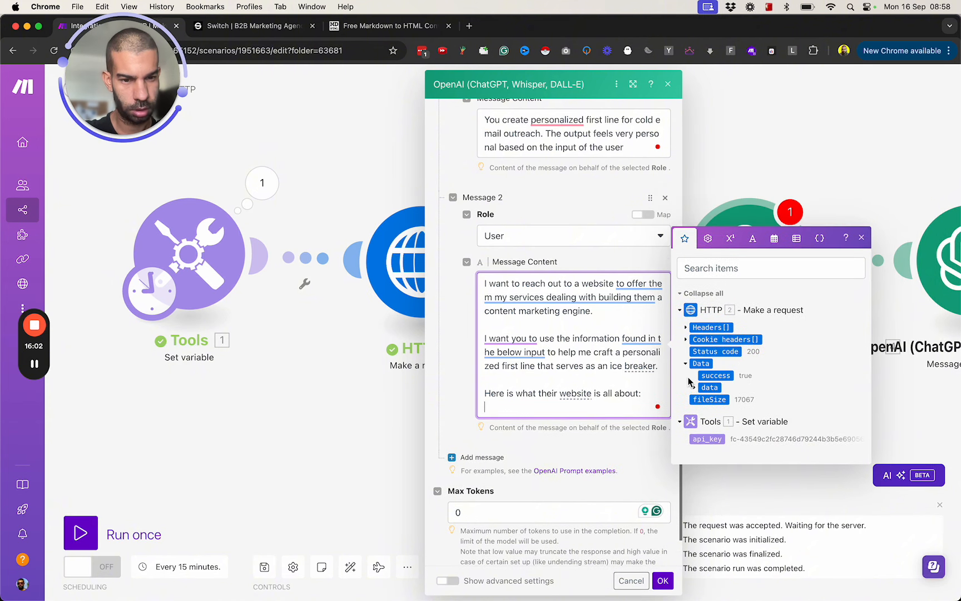
left_click(695, 389)
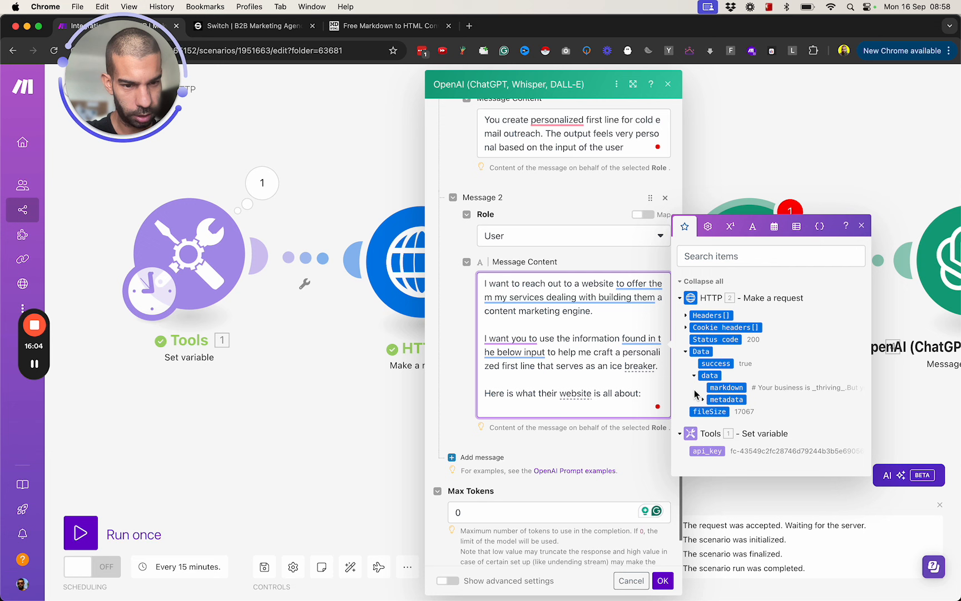
left_click(723, 387)
scroll(576, 509, "down", 1)
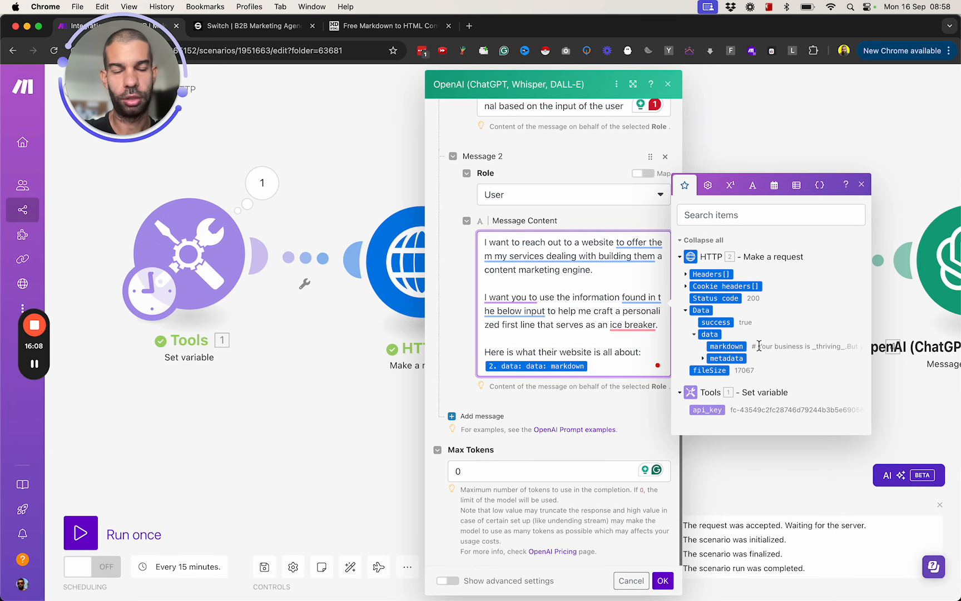
- Expand the HTTP output's metadata and extend the website line in Message 2 to end with "(their description):"
left_click(704, 358)
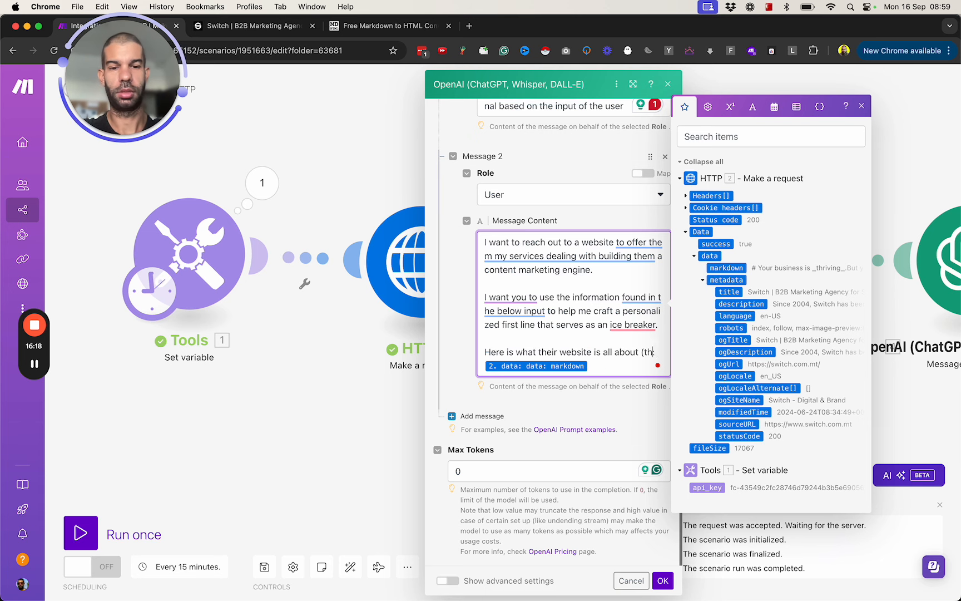
type("eir description):")
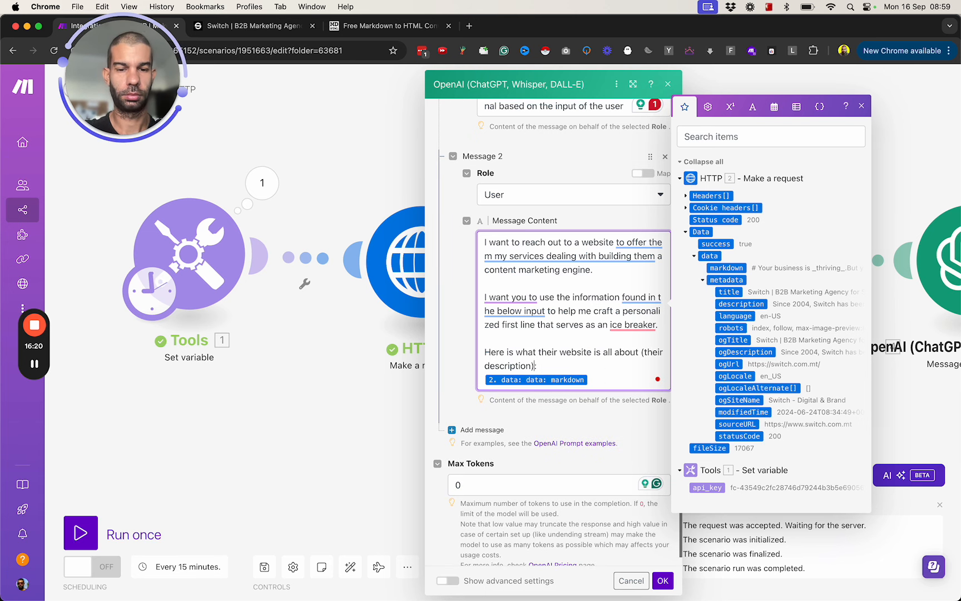
- Map the metadata description into Message 2, add "This is what their homepage is all about:" above the markdown value, and save the module
left_click(741, 304)
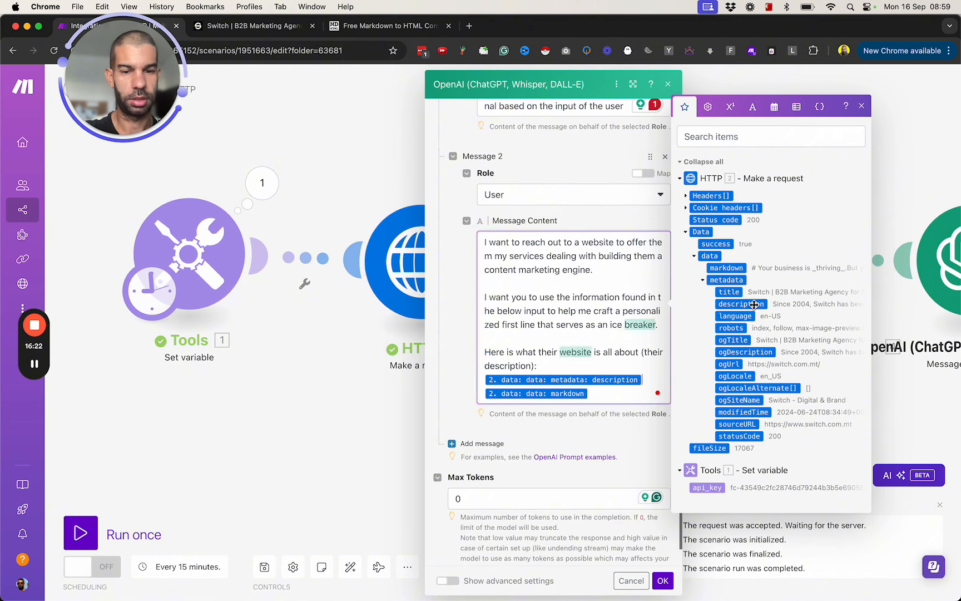
key("Return")
key("Return")
type("Th")
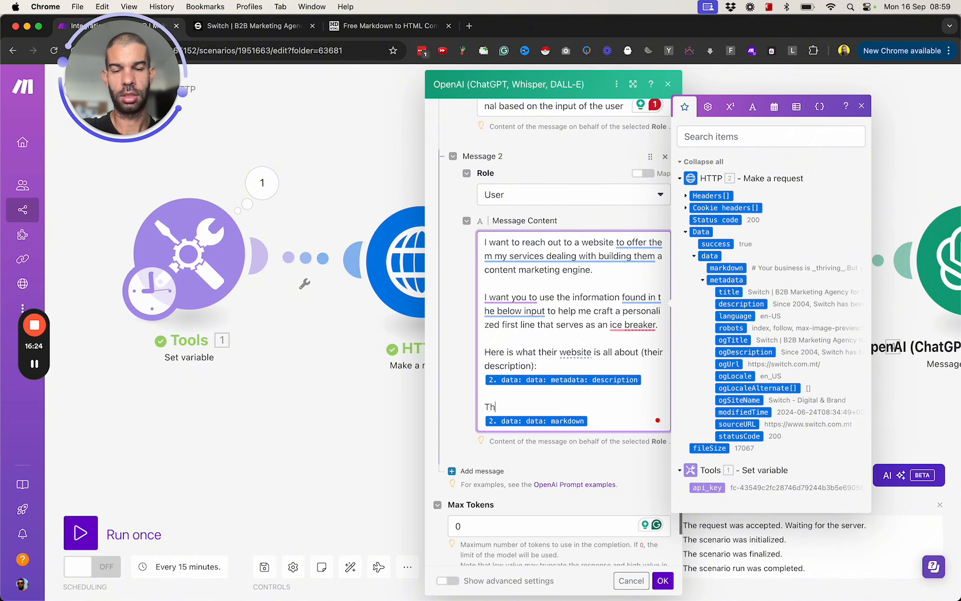
type("is is what their")
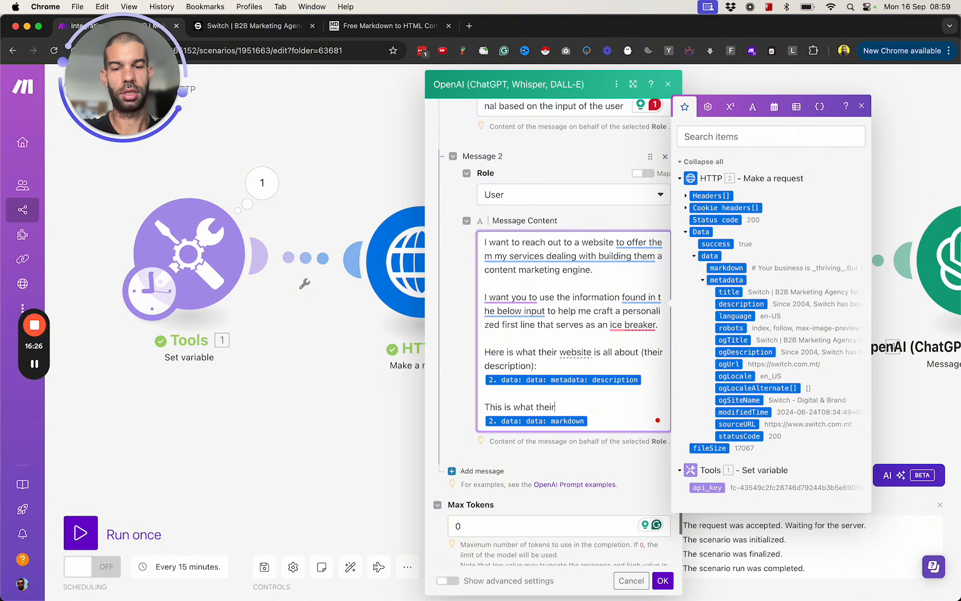
type(" homepage is all about:")
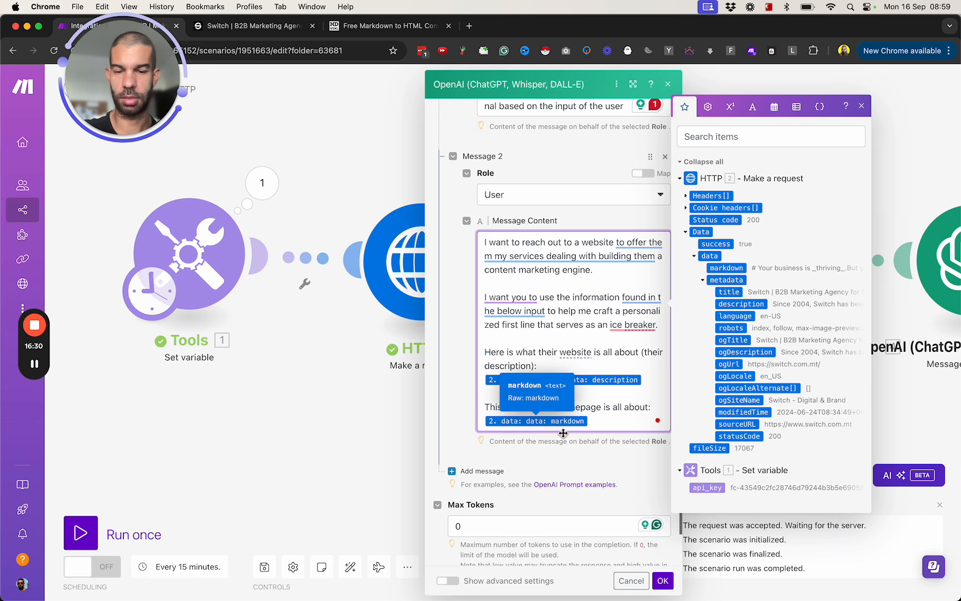
left_click(663, 581)
- Delete the OpenAI "Message an Assistant" module and place the remaining OpenAI module closer to the HTTP module
left_click_drag(622, 382, 232, 418)
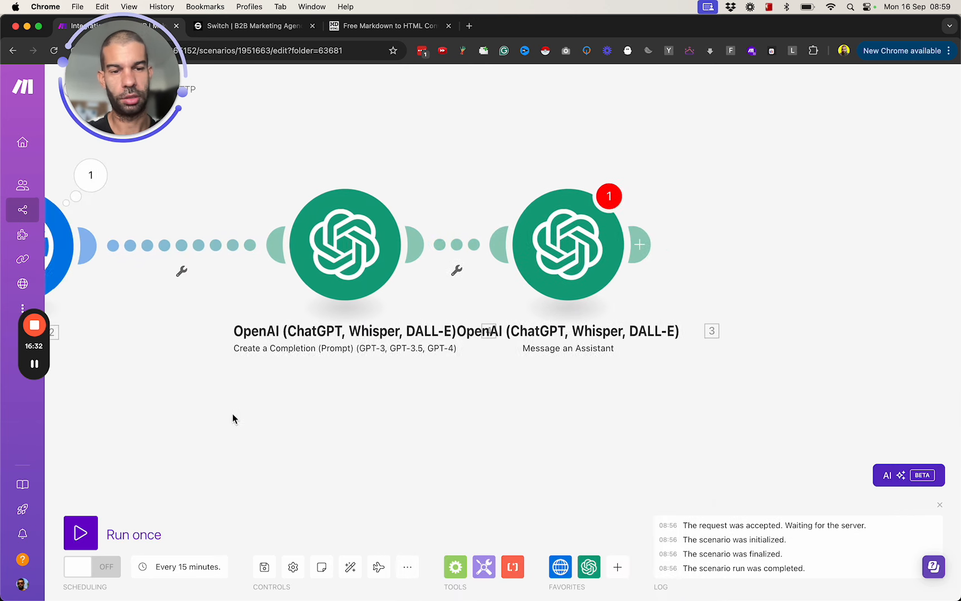
right_click(718, 248)
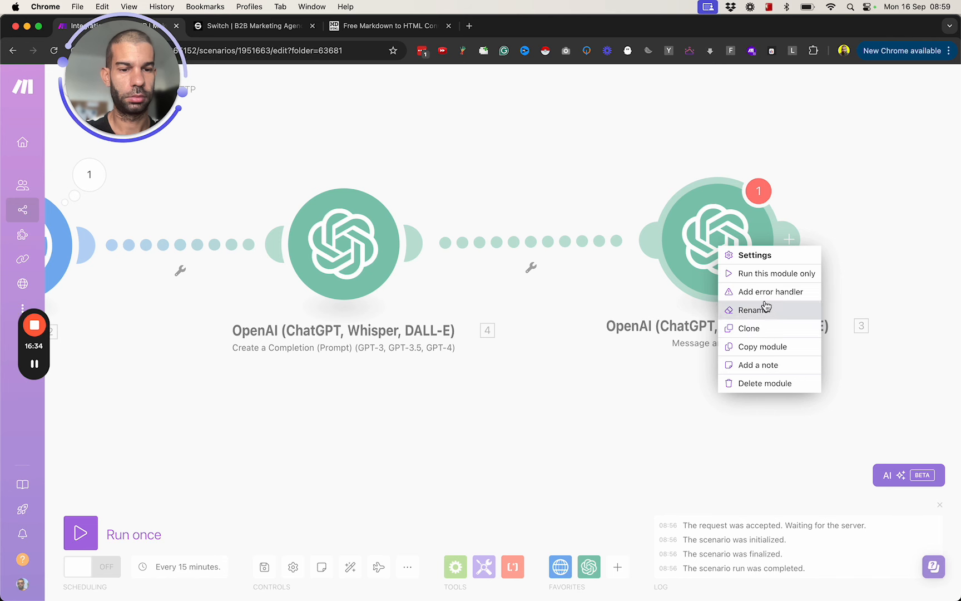
left_click(760, 383)
left_click_drag(215, 415, 482, 360)
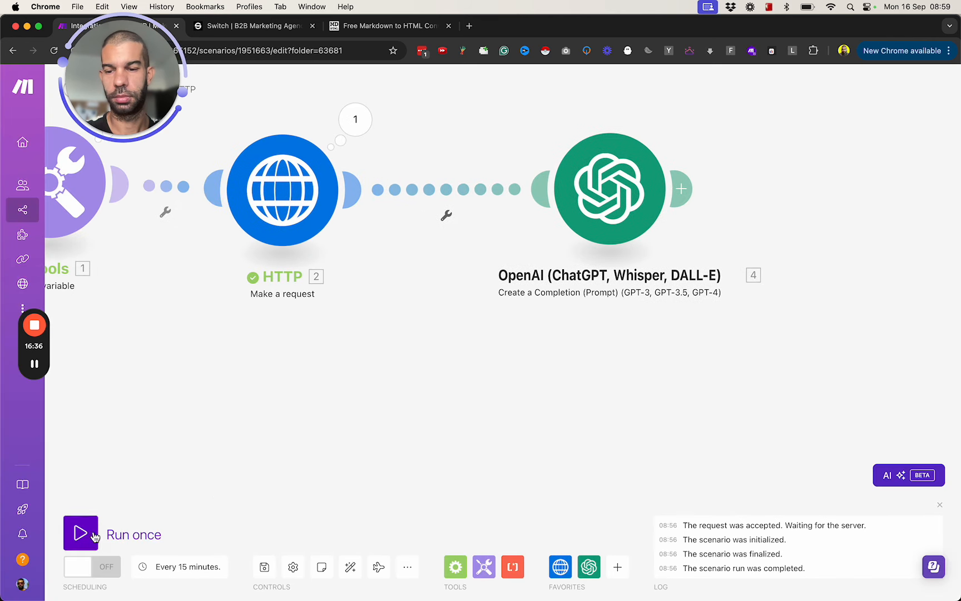
left_click_drag(562, 223, 489, 222)
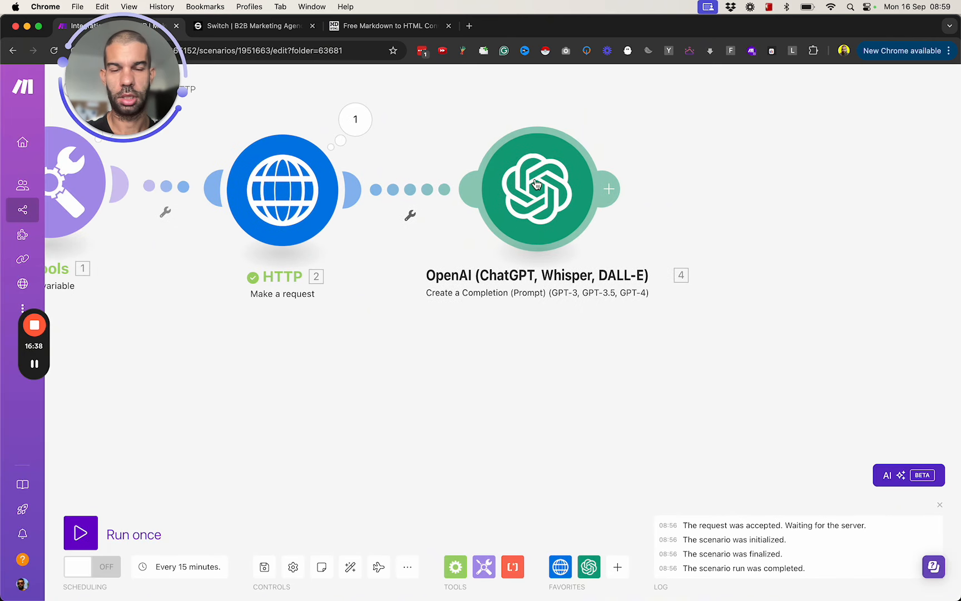
- Expand the HTTP module's output bundle down to its nested metadata and copy the description text
left_click(356, 137)
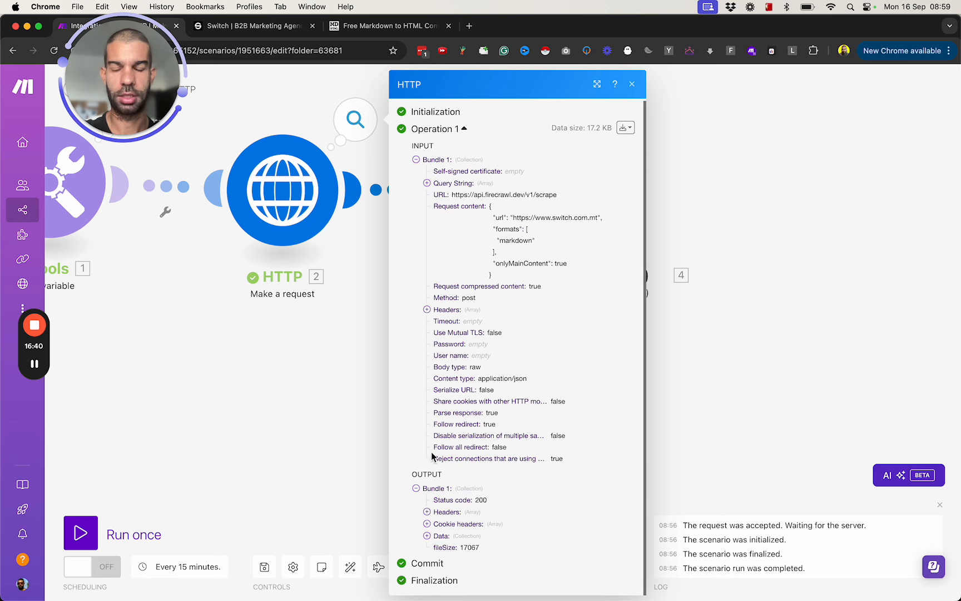
left_click(333, 535)
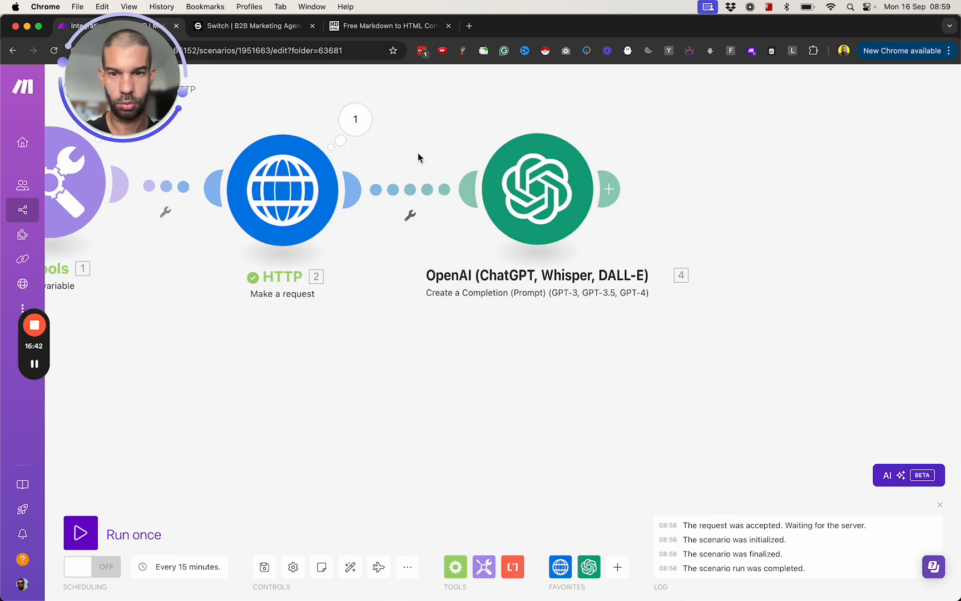
left_click(356, 119)
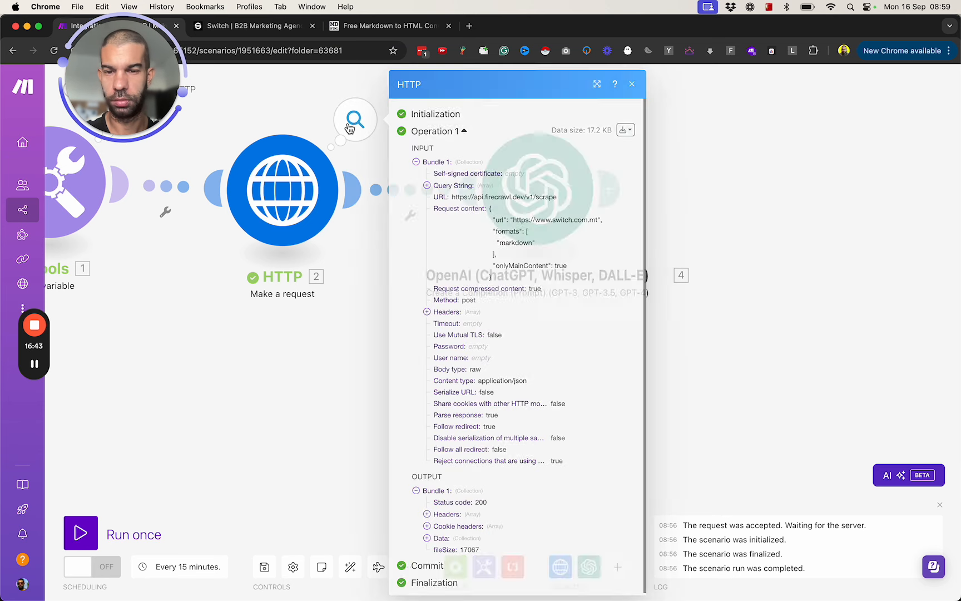
left_click(426, 538)
scroll(428, 543, "down", 1)
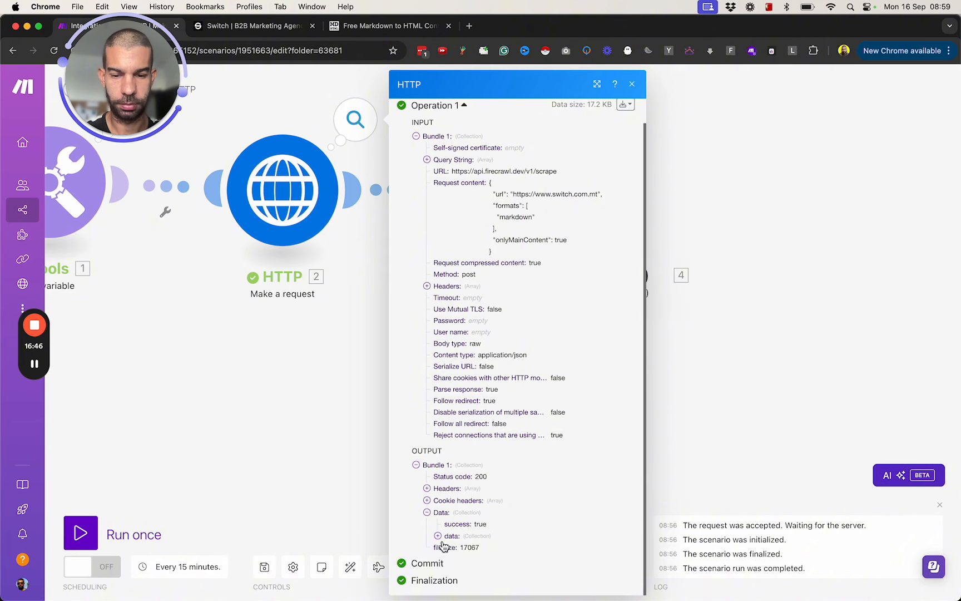
left_click(438, 536)
scroll(443, 545, "down", 1)
left_click(449, 535)
scroll(528, 415, "down", 10)
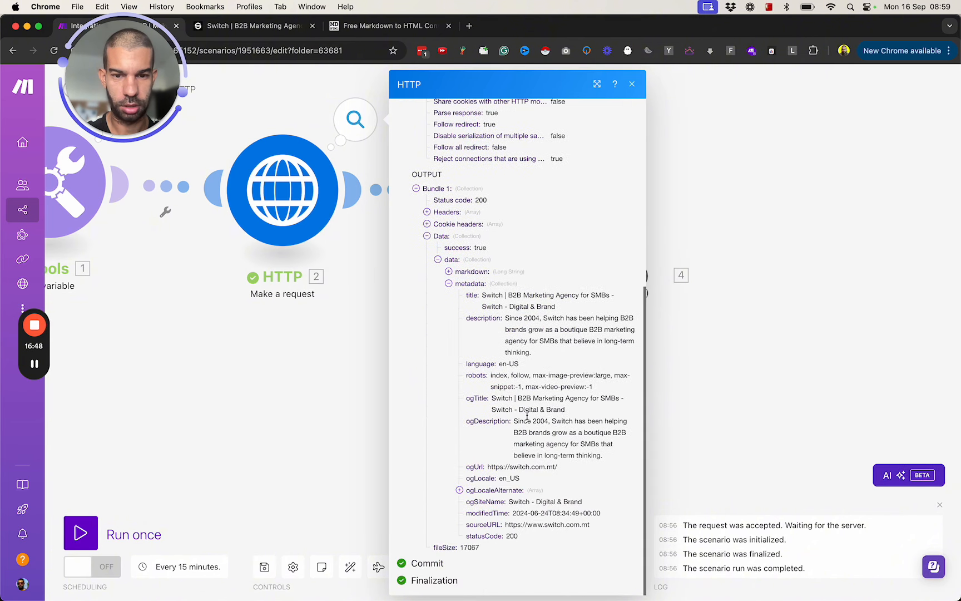
triple_click(533, 352)
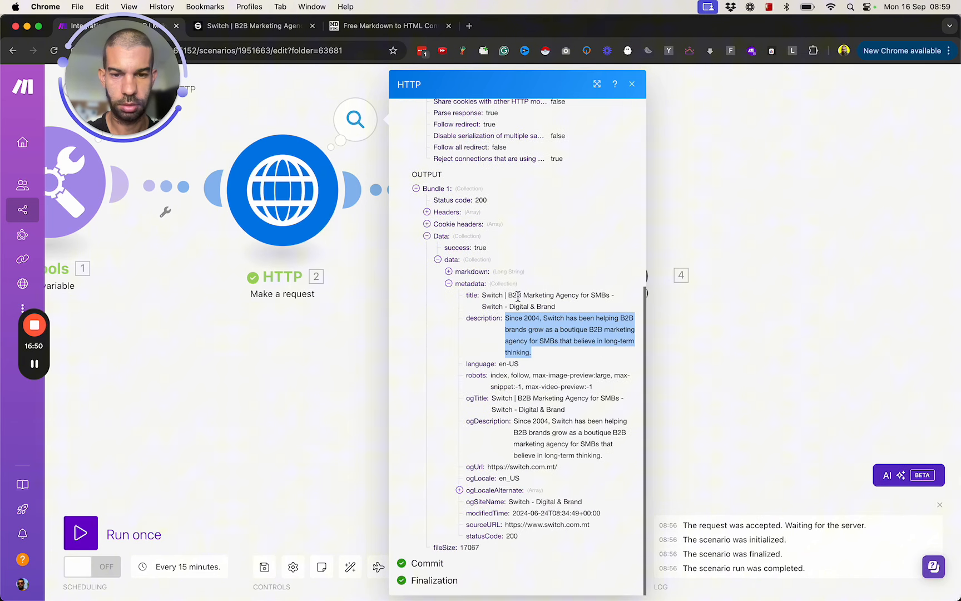
- Expand the markdown value in the HTTP output, copy its entire text, and close the output bundle
left_click(449, 273)
left_click_drag(456, 283, 528, 391)
scroll(529, 391, "down", 6)
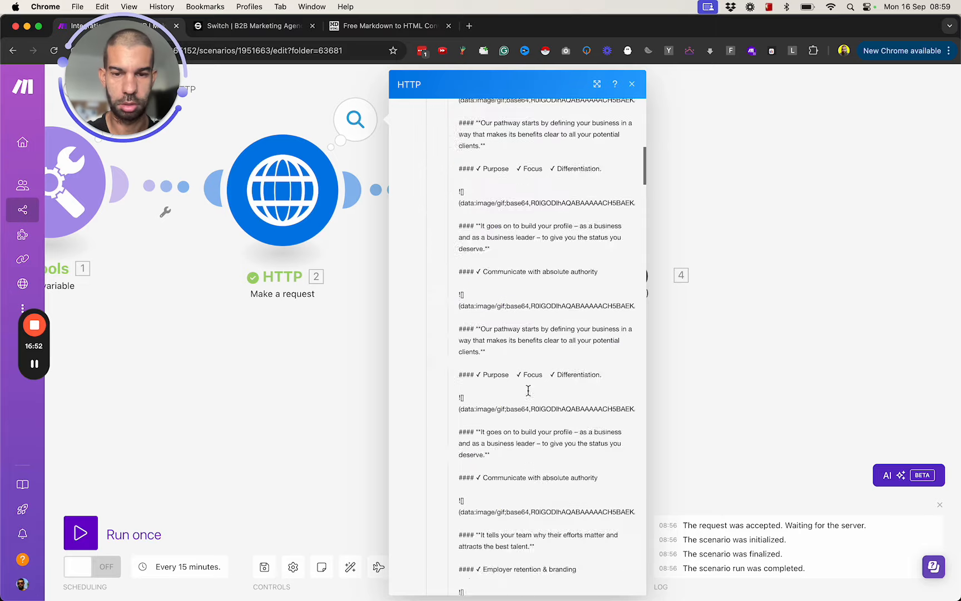
scroll(528, 391, "down", 20)
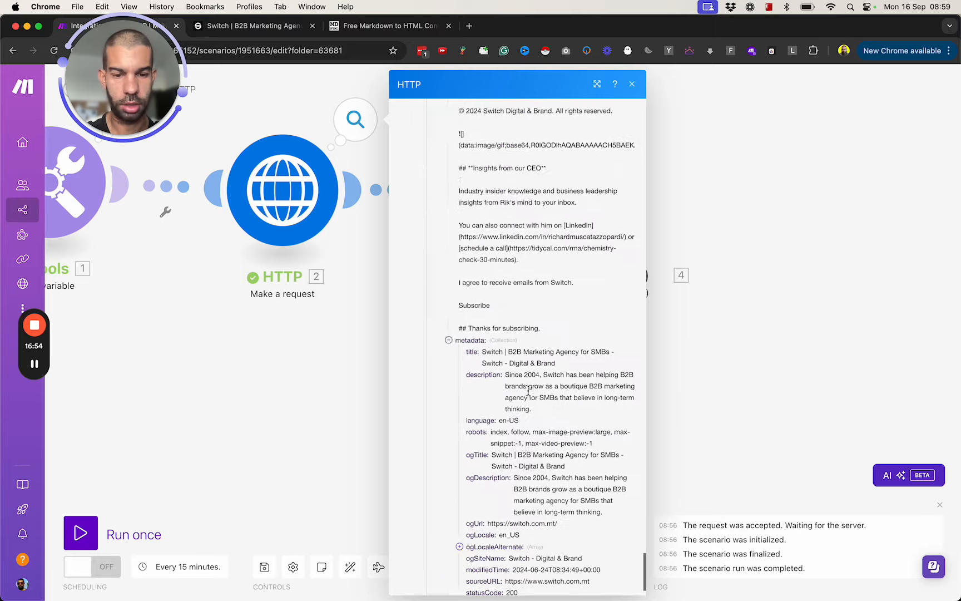
scroll(529, 395, "up", 5)
left_click(551, 448, "shift")
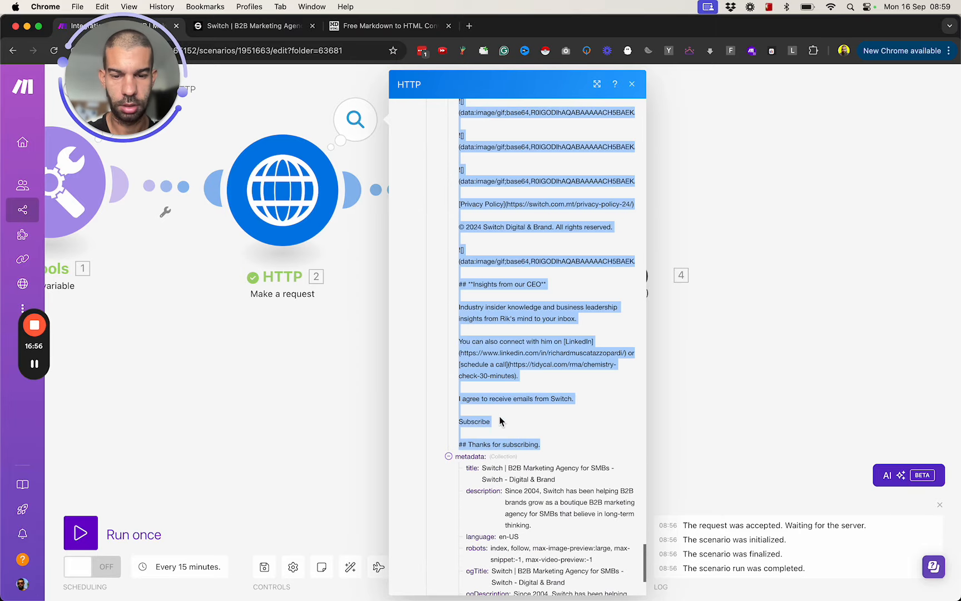
left_click(326, 366)
right_click(527, 167)
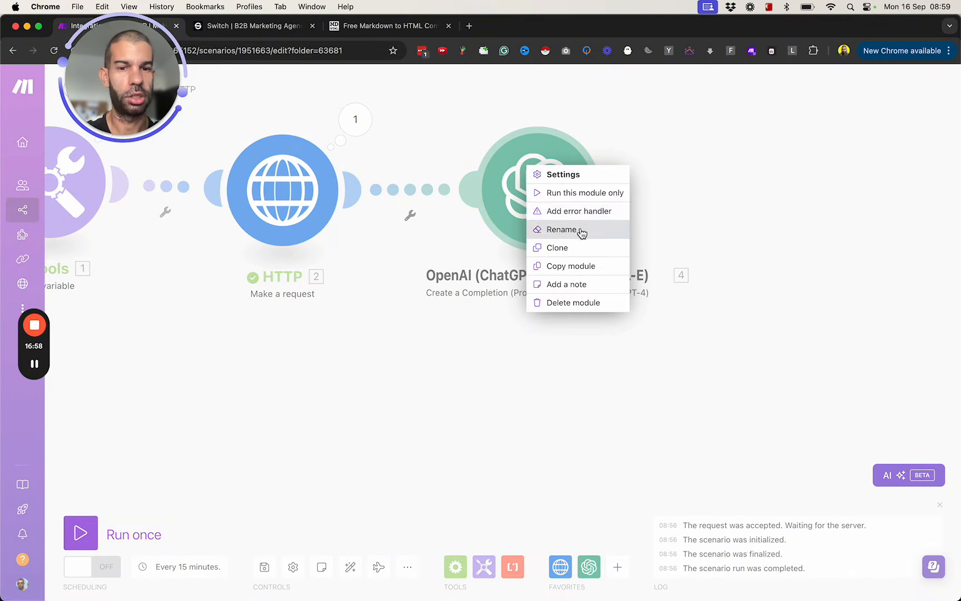
left_click(572, 209)
left_click(573, 208)
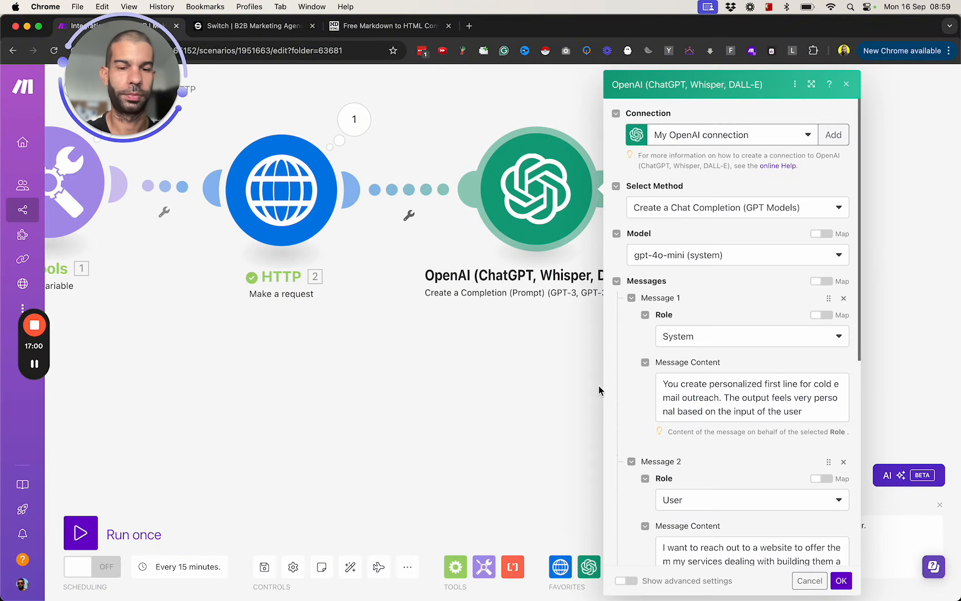
left_click(599, 387)
- Run only the OpenAI completion module, supplying the copied markdown and description texts as its HTTP input values
right_click(536, 191)
left_click(563, 215)
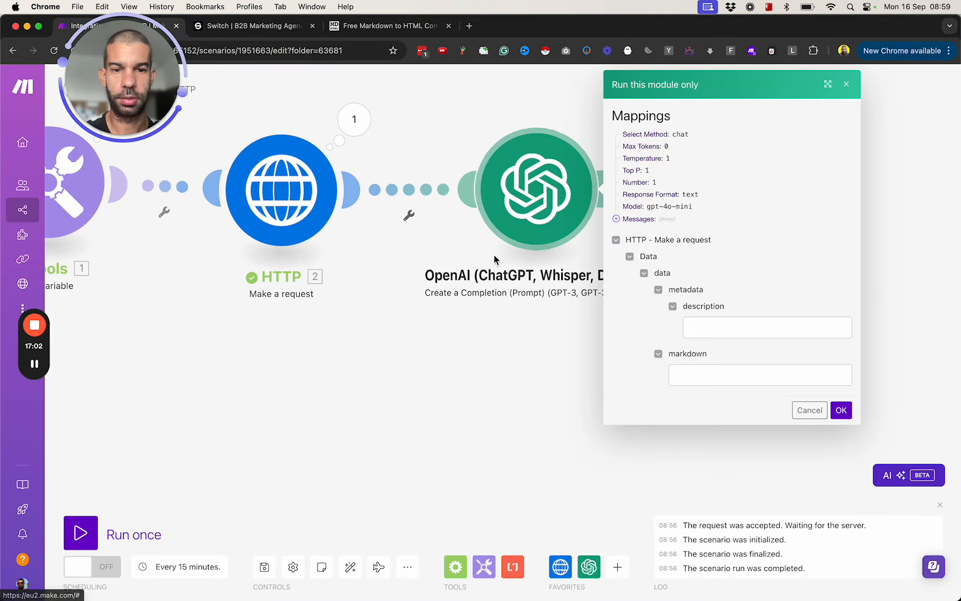
left_click(711, 327)
left_click(705, 377)
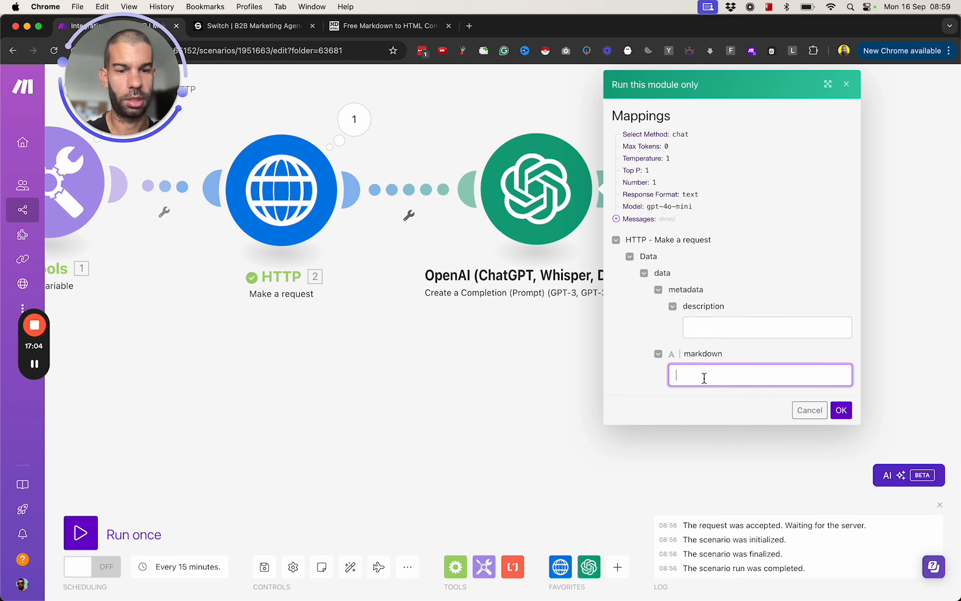
key("super+v")
left_click(713, 329)
key("super+shift+v")
key("super+shift+v")
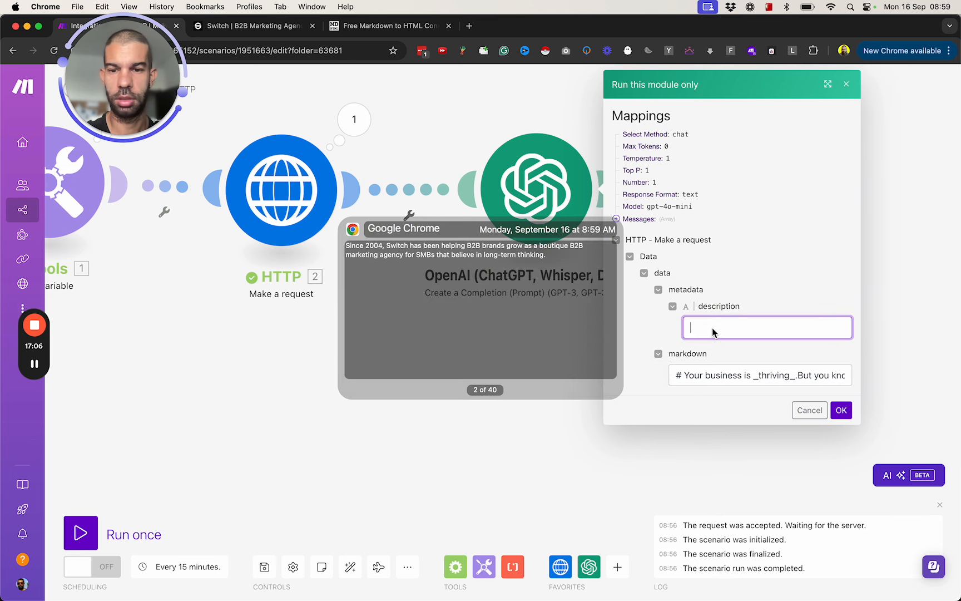
key("Return")
left_click(840, 409)
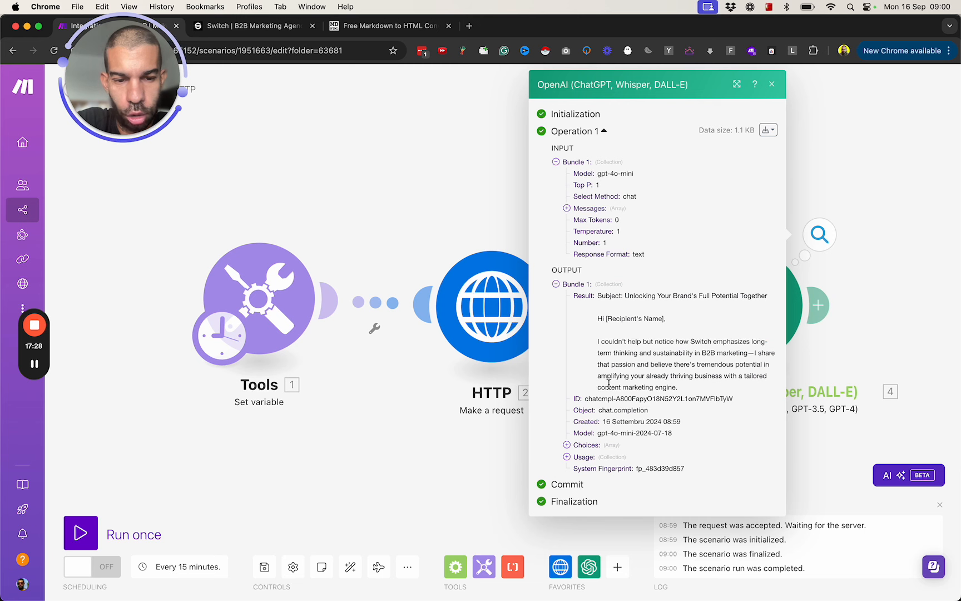
- Close the run output and review the Message 1 and Message 2 prompts in the OpenAI module's settings
left_click(865, 329)
left_click(556, 250)
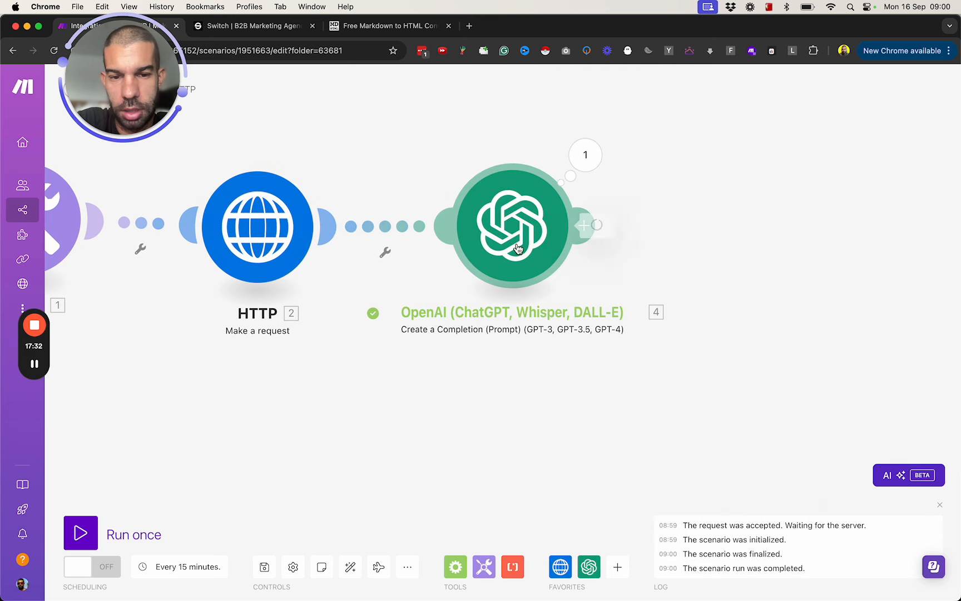
scroll(656, 466, "down", 5)
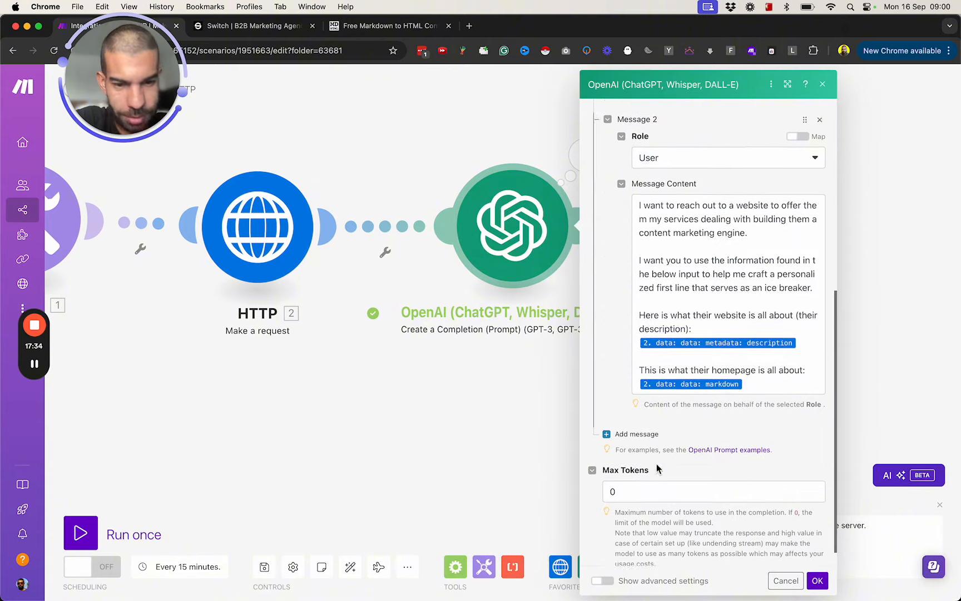
left_click(519, 423)
left_click(526, 251)
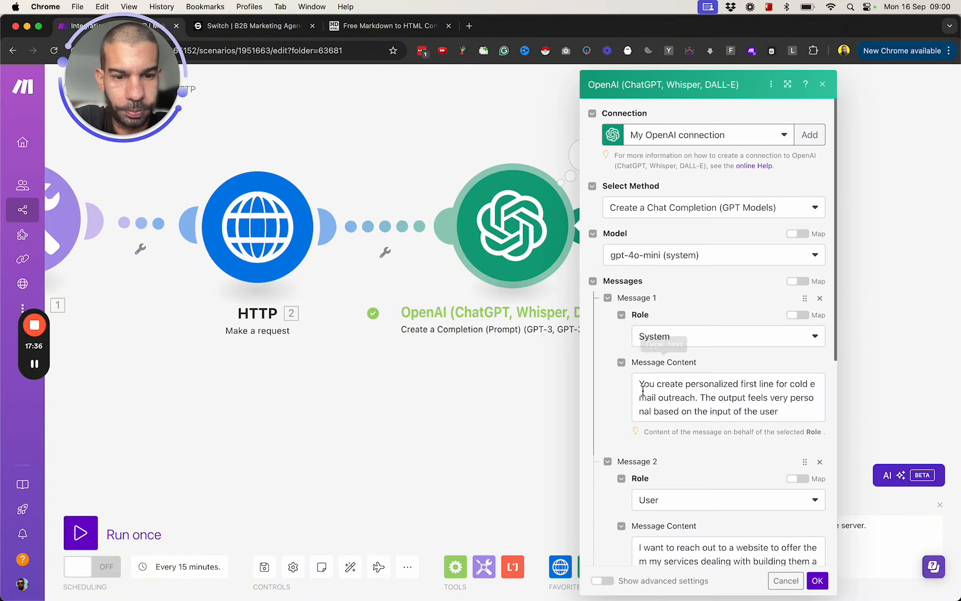
left_click(492, 459)
left_click_drag(315, 440, 450, 476)
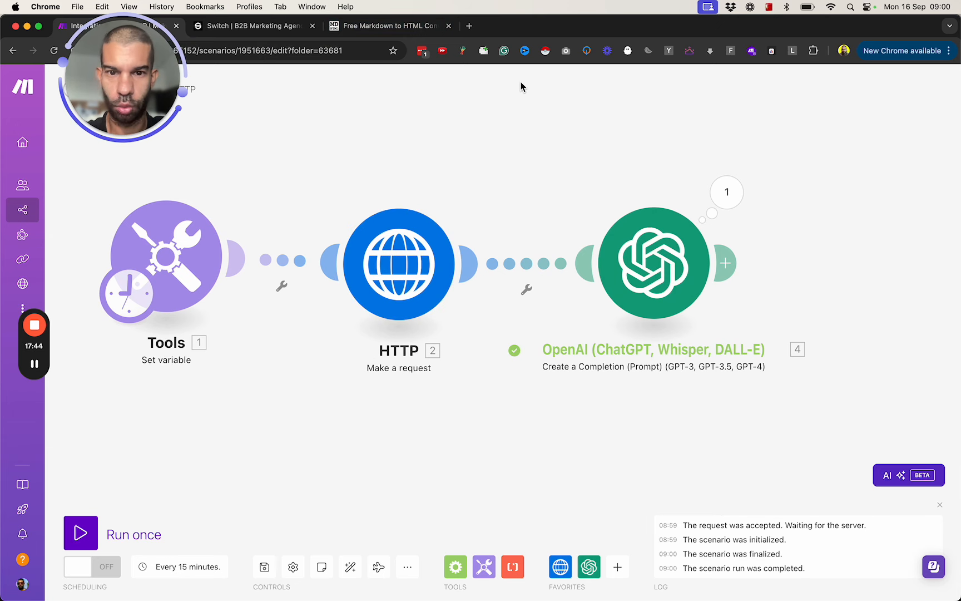
- Switch to the Firecrawl documentation and search the Quickstart and API Reference introduction pages for "screensh"
key("super+grave")
scroll(437, 337, "up", 7)
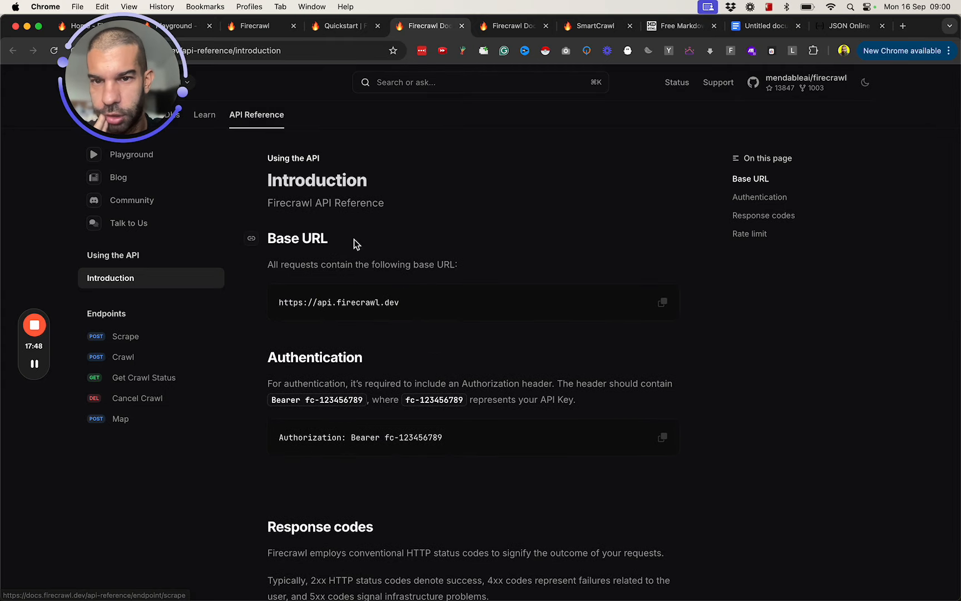
key("ctrl+shift+Tab")
scroll(436, 414, "down", 3)
type("screen")
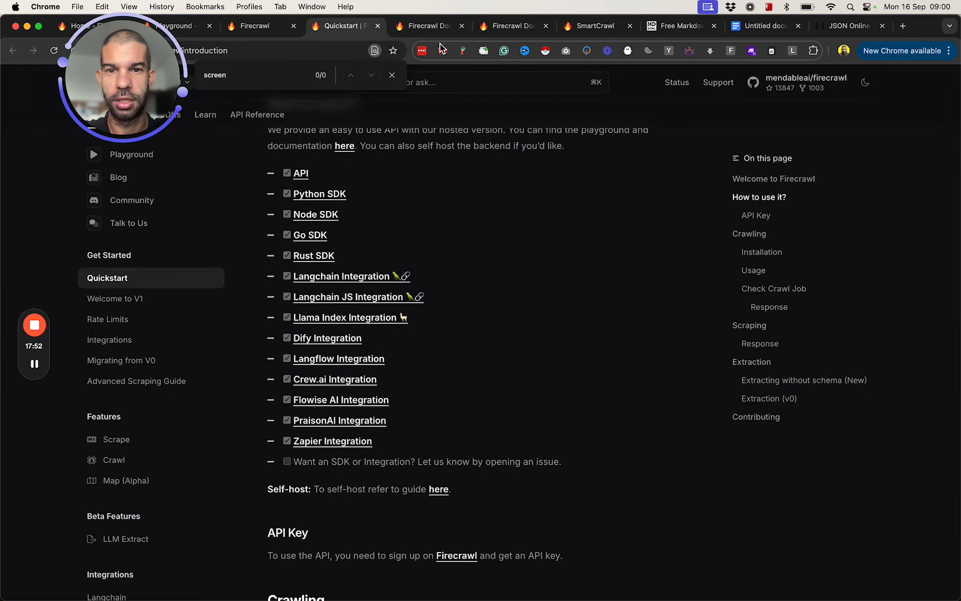
key("ctrl+Tab")
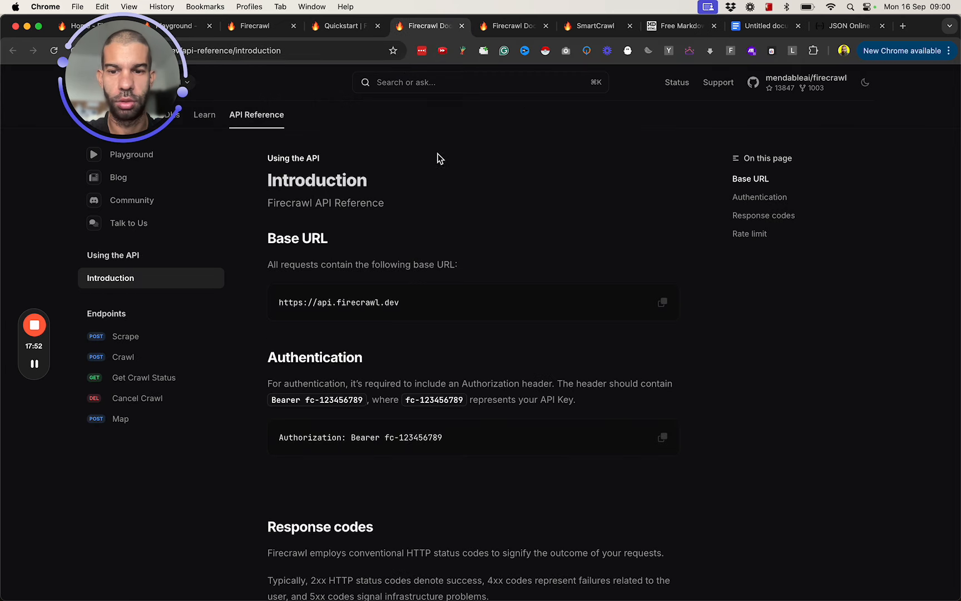
type("reensh")
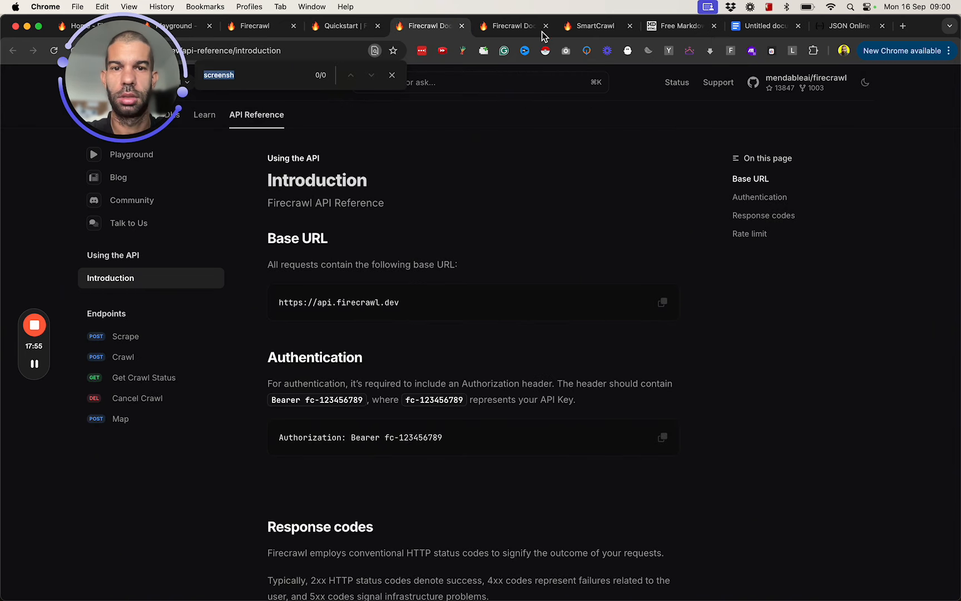
- Search the Scrape endpoint reference for "screensh" and examine the available options of the formats parameter
left_click(528, 27)
type("h")
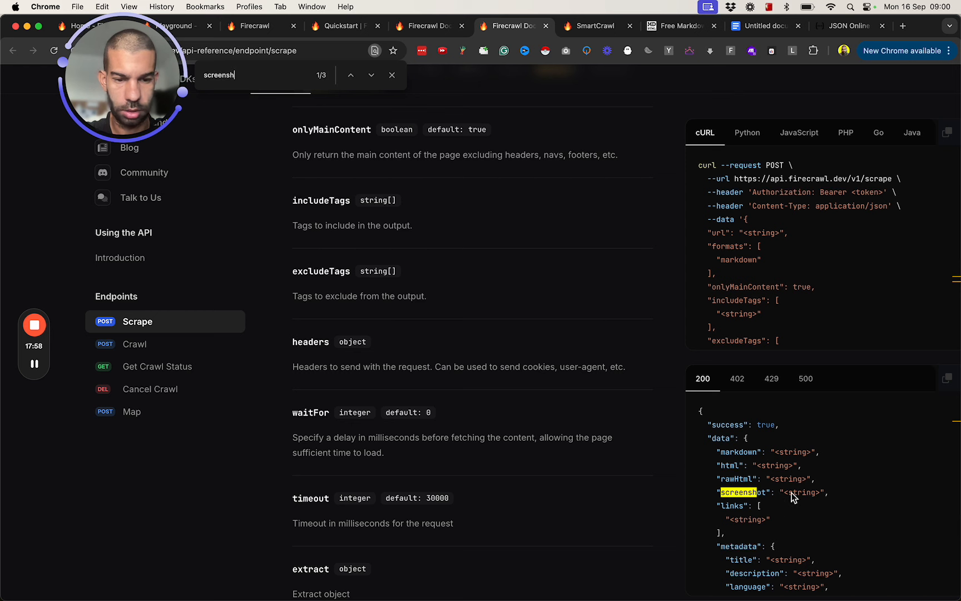
key("shift+Return")
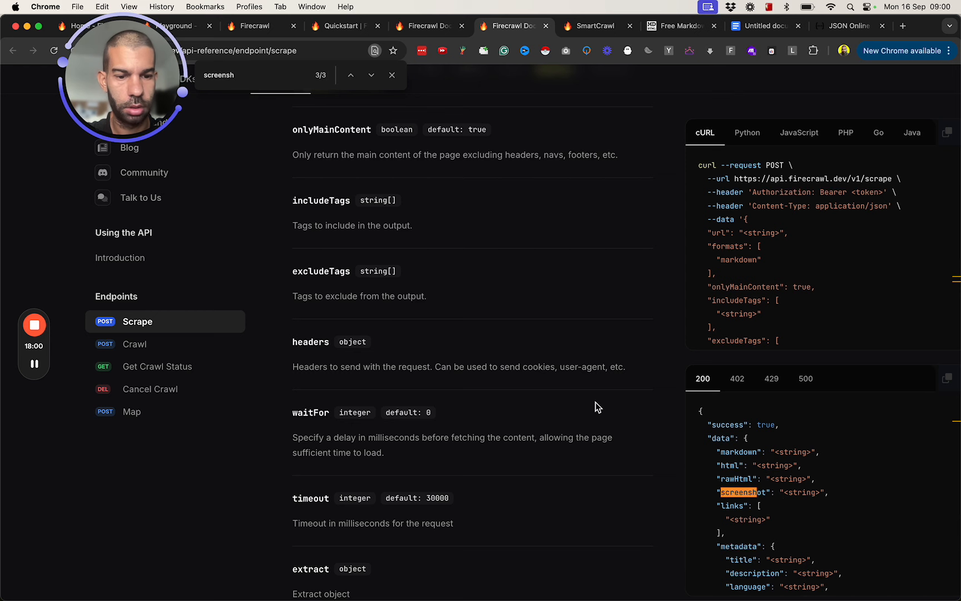
scroll(399, 358, "up", 10)
scroll(399, 359, "down", 5)
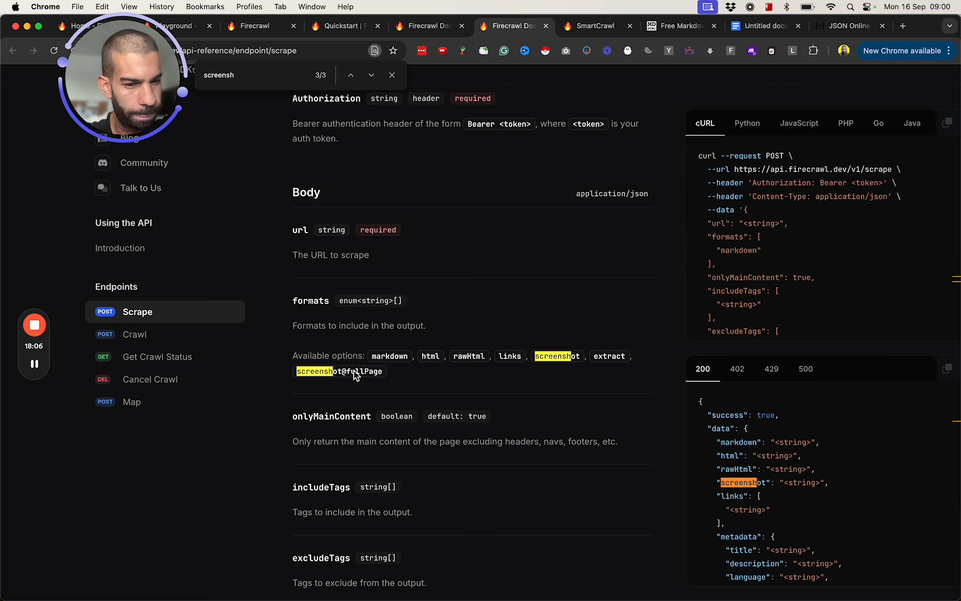
scroll(749, 435, "down", 3)
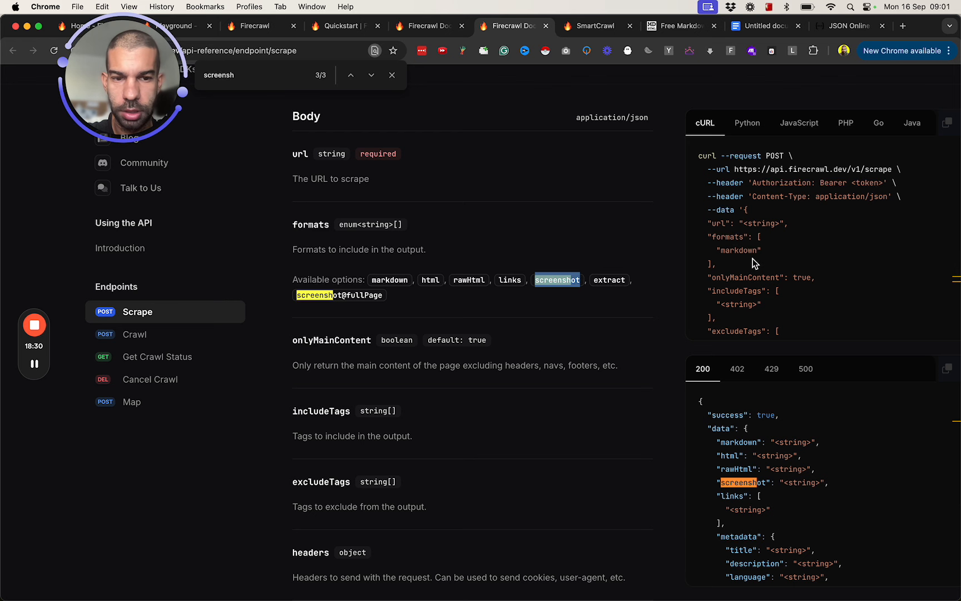
- Switch back to the Make scenario and unlink the OpenAI module from the HTTP module
triple_click(733, 251)
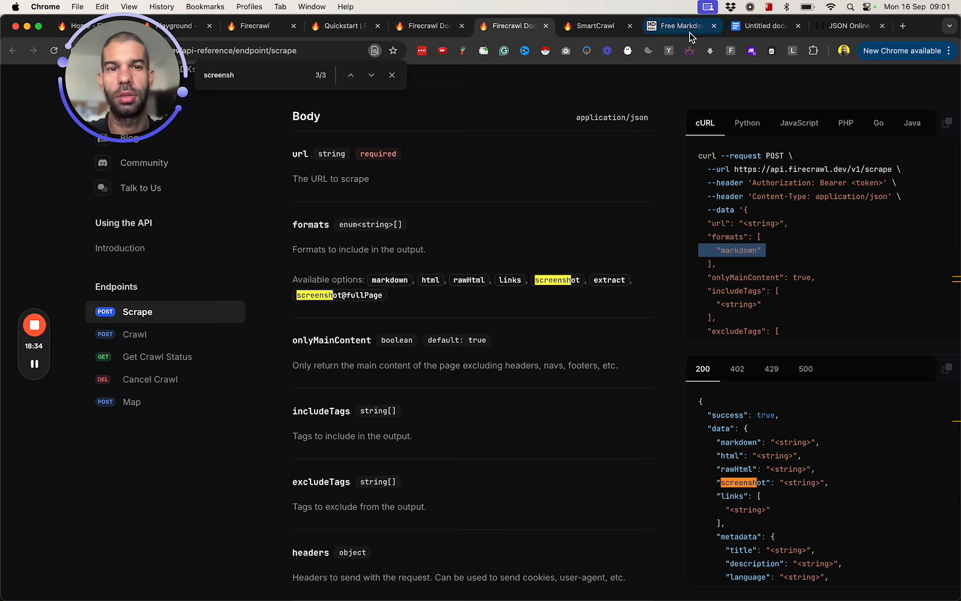
left_click_drag(129, 61, 129, 146)
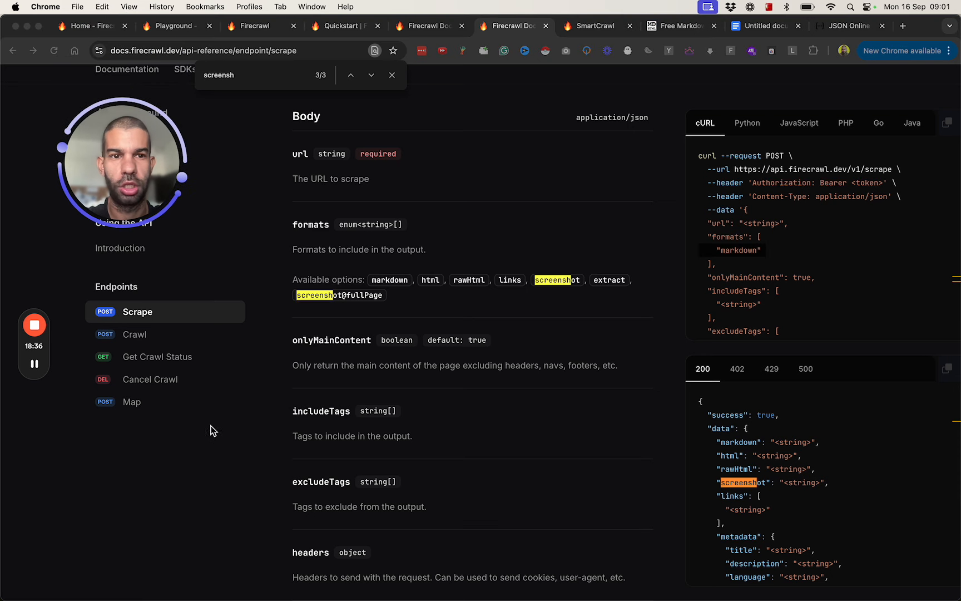
left_click(214, 449)
key("super+grave")
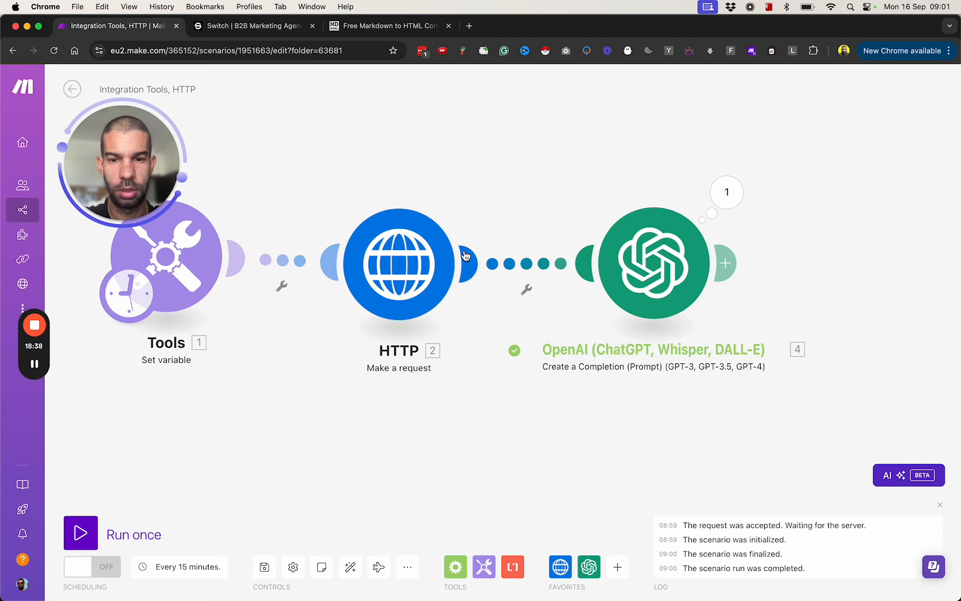
right_click(521, 259)
left_click(557, 287)
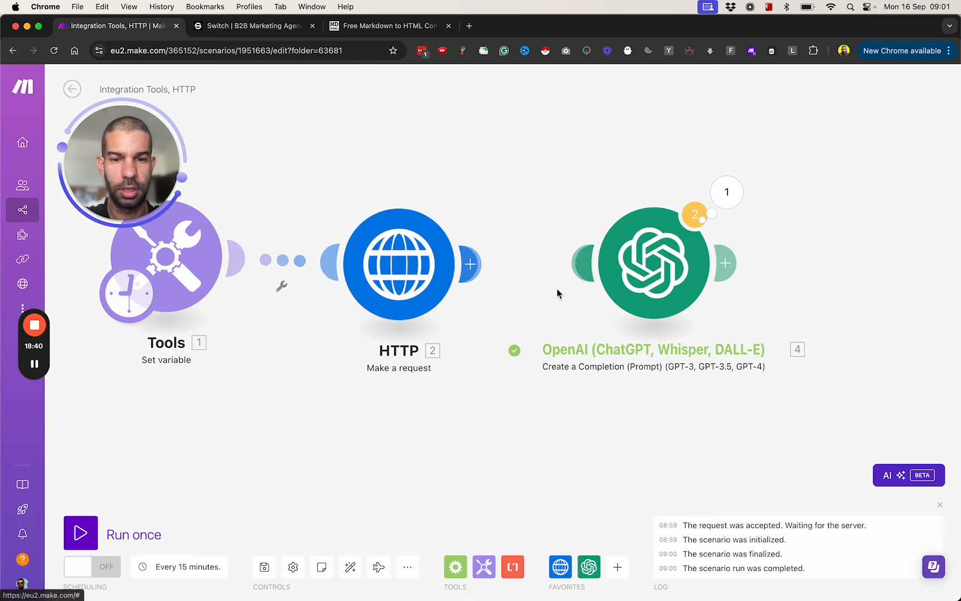
- Add "screenshot" after "markdown" in the formats array of the HTTP module's request content and save the module
left_click(392, 248)
scroll(528, 470, "down", 3)
scroll(529, 472, "down", 1)
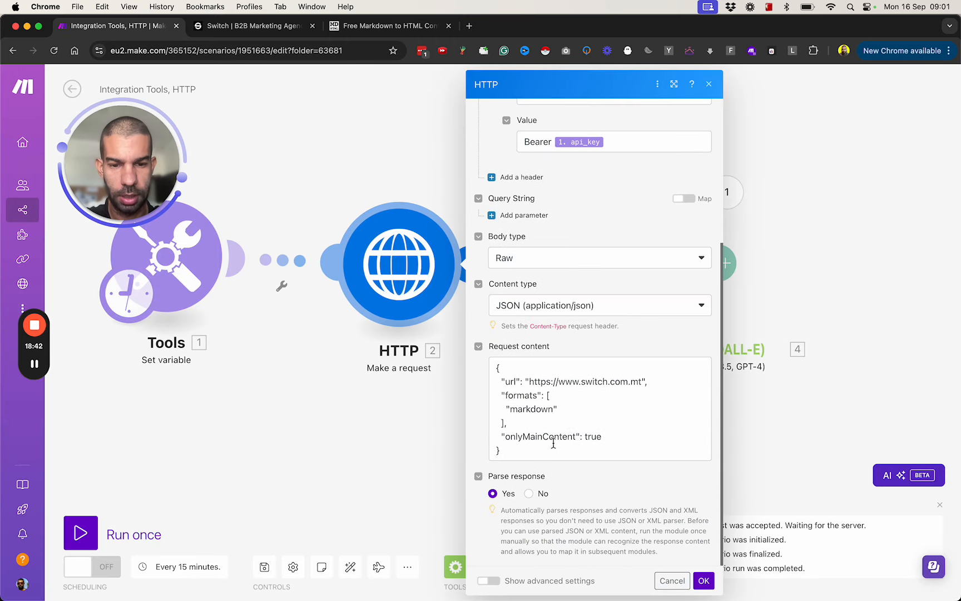
left_click(576, 409)
type(", screenshot")
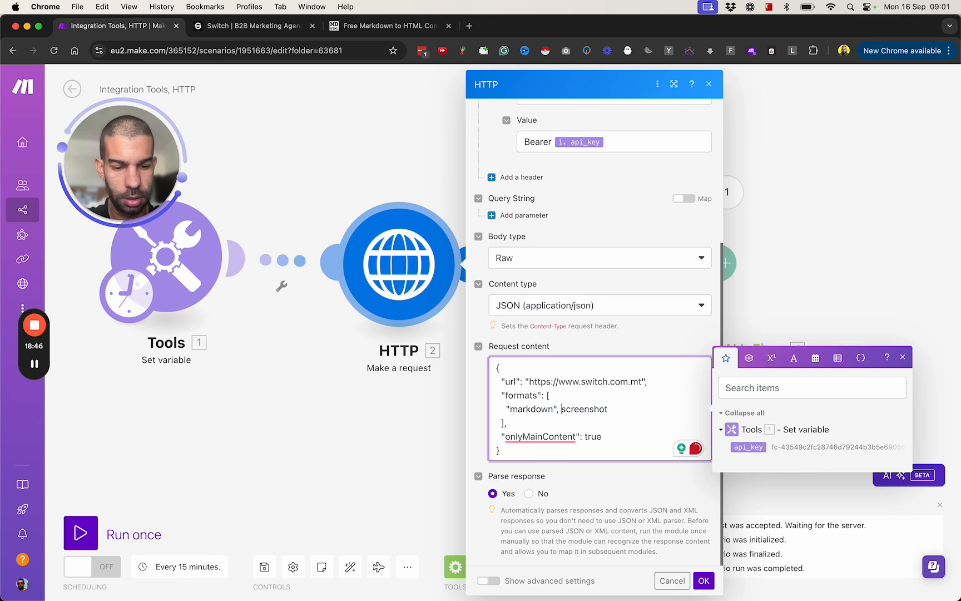
key("Return")
type("\"")
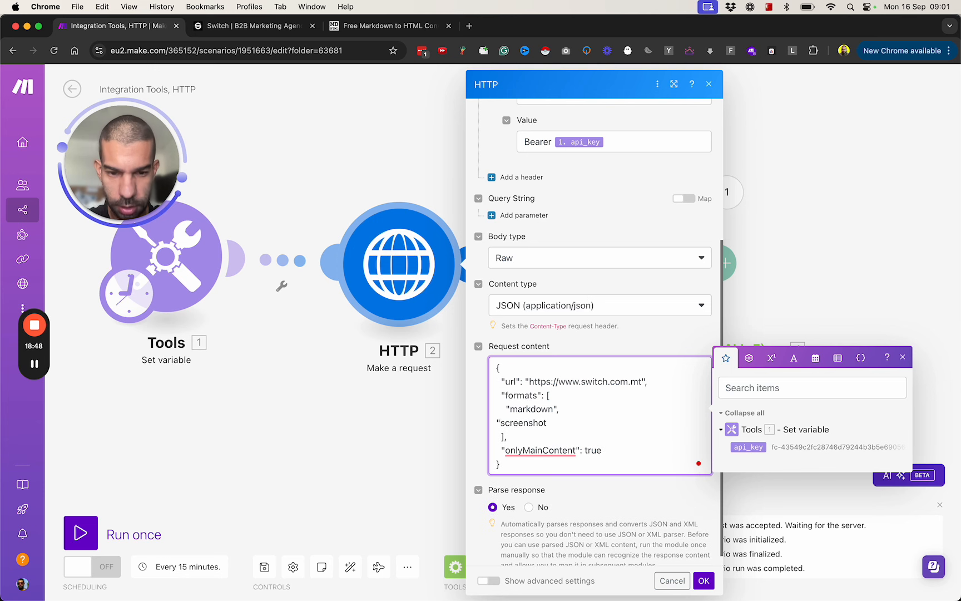
key("Right")
key("Right")
key("Right")
key("Right")
key("Right")
key("Right")
key("Right")
key("Right")
key("Right")
key("Right")
type("\"")
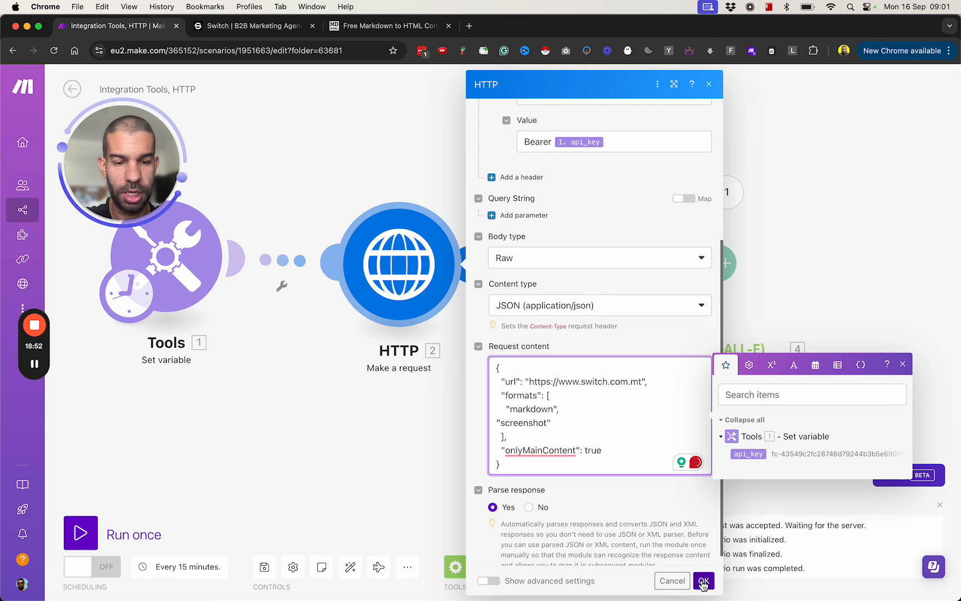
left_click(704, 581)
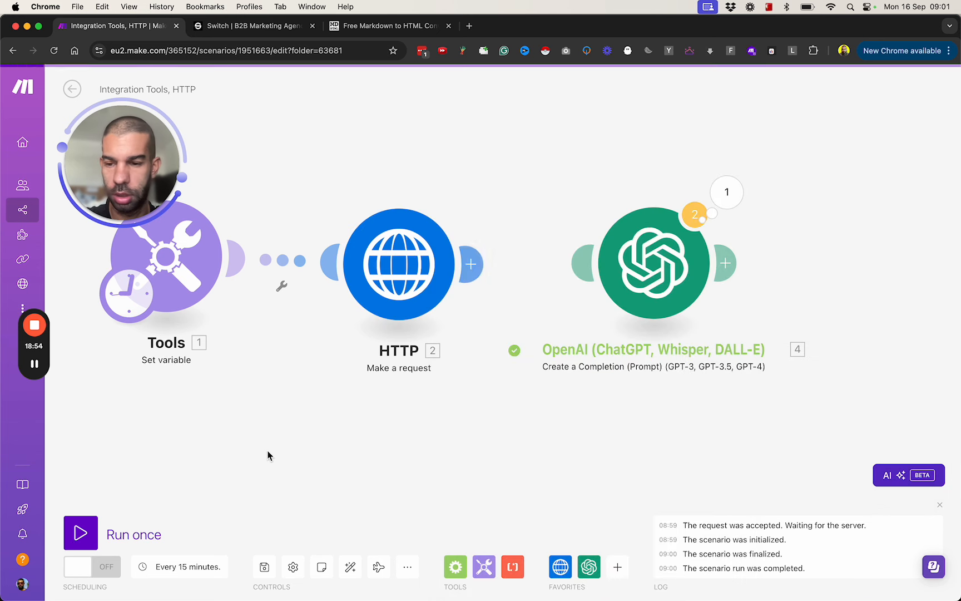
- Run the scenario once and expand the nested data collection in the HTTP module's output
left_click(80, 533)
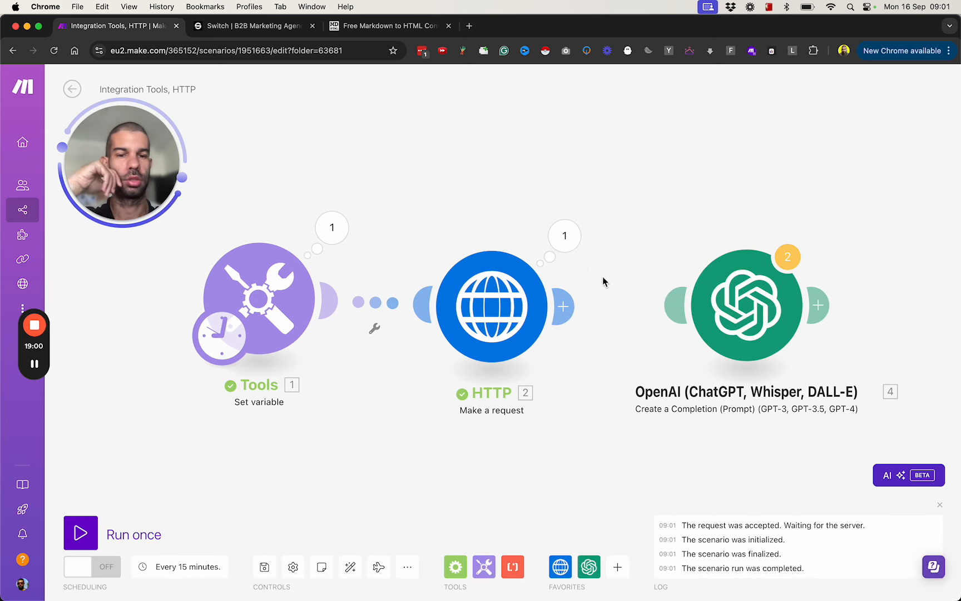
left_click(564, 236)
scroll(659, 494, "down", 3)
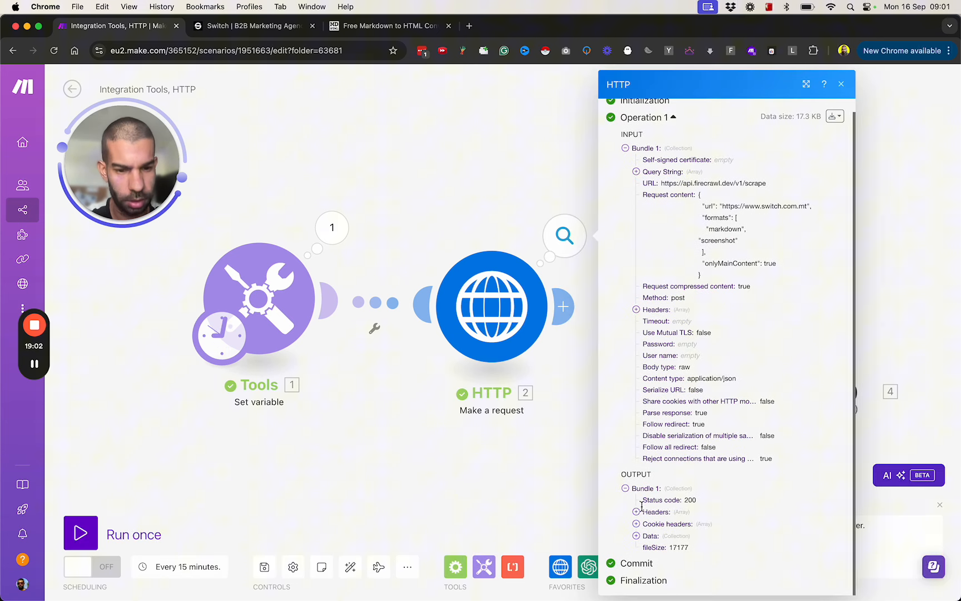
left_click(637, 535)
left_click(645, 536)
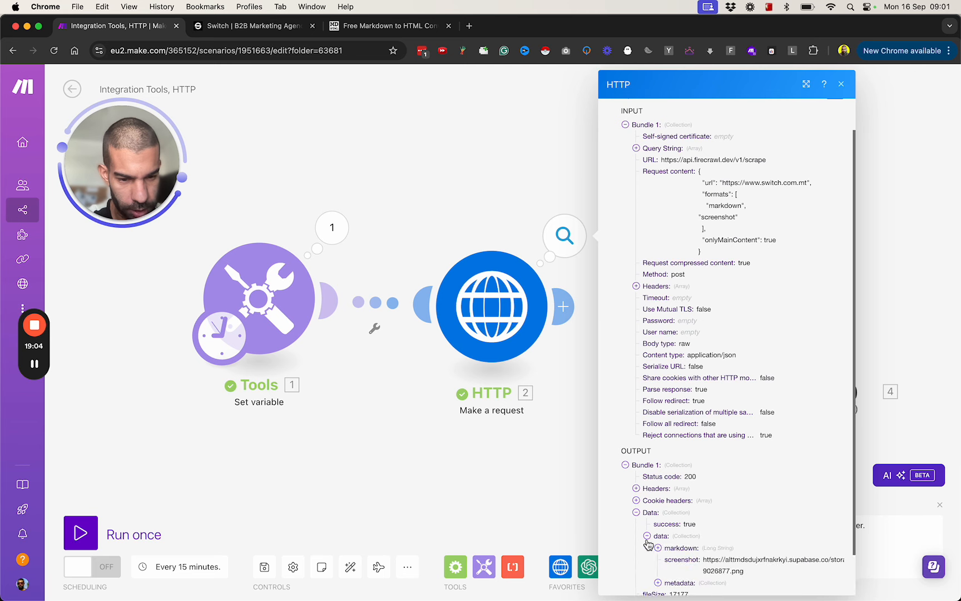
scroll(648, 544, "down", 2)
- Copy the screenshot URL from the HTTP output and open the image in a new browser tab
triple_click(723, 515)
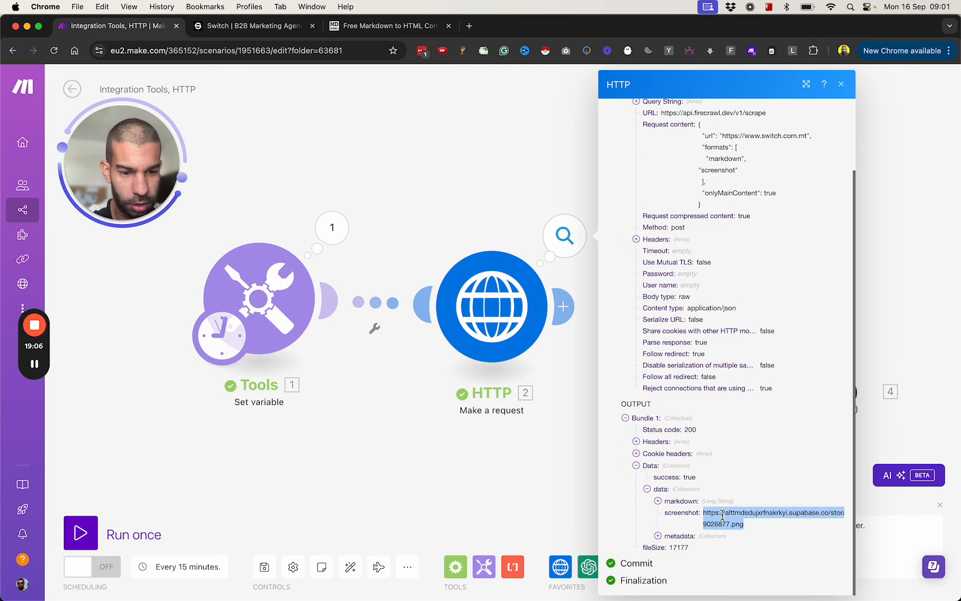
key("super+c")
key("super+t")
key("super+v")
key("Return")
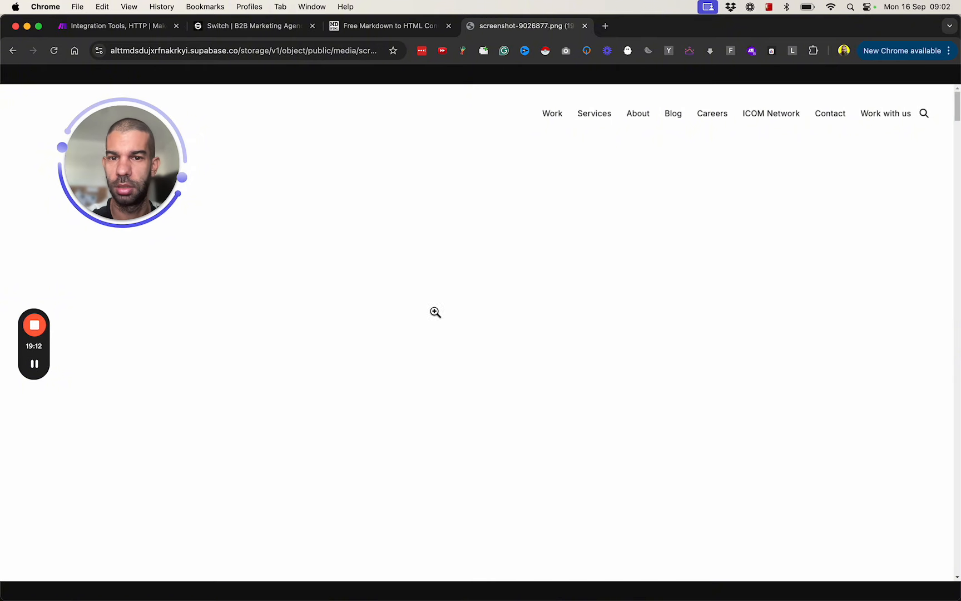
left_click_drag(141, 173, 121, 223)
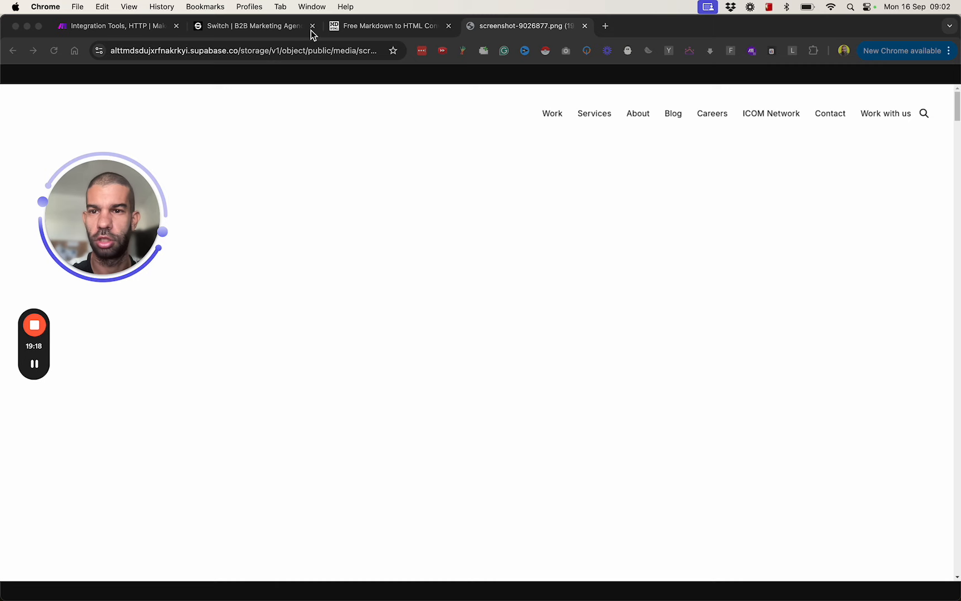
- Compare the captured screenshot image with the live Switch website
left_click(276, 34)
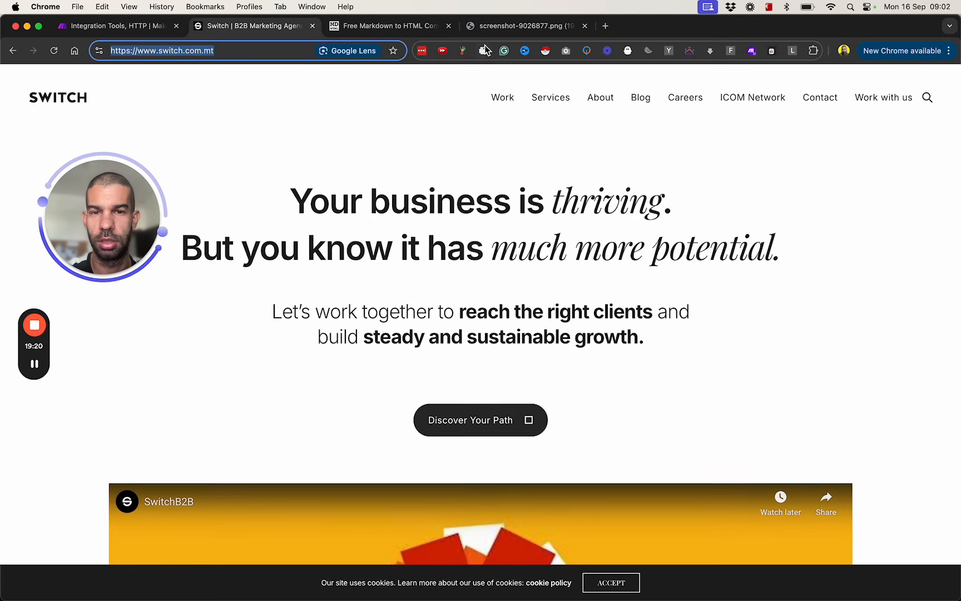
left_click(495, 29)
left_click(261, 26)
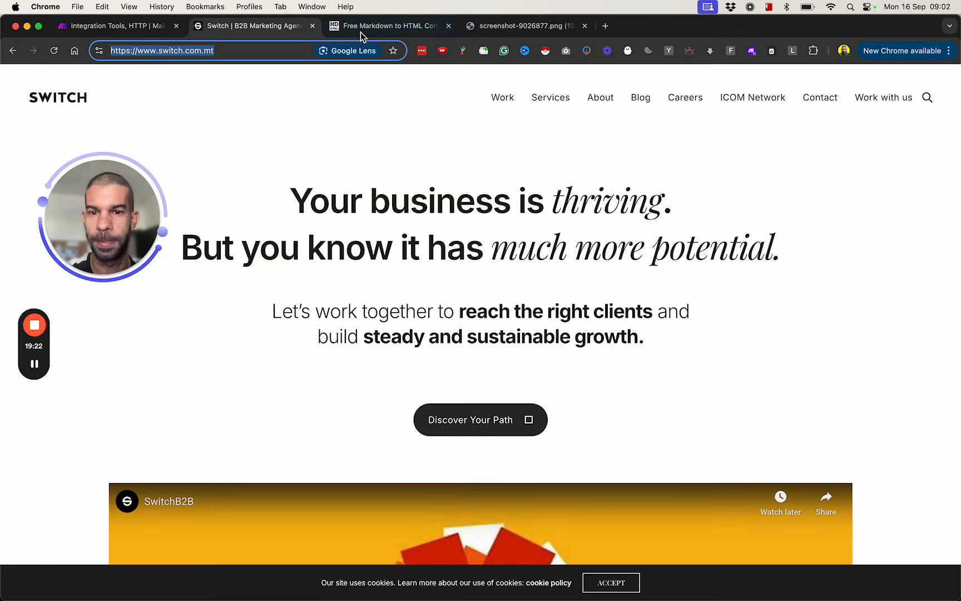
left_click(513, 30)
left_click(233, 28)
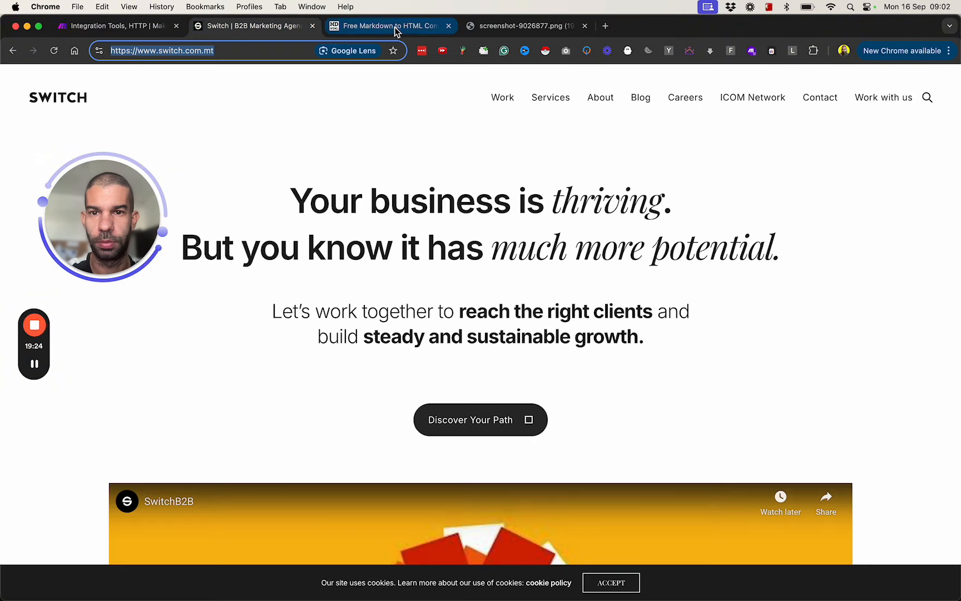
- Return to Firecrawl's Scrape endpoint reference and review the body parameters down to the waitFor description
key("super+grave")
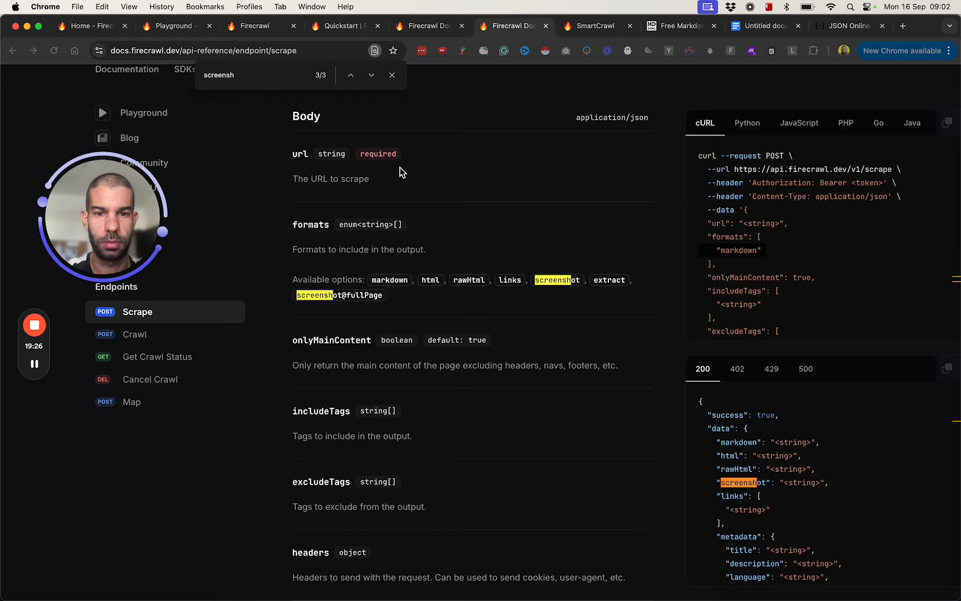
scroll(480, 266, "up", 1)
scroll(480, 265, "down", 1)
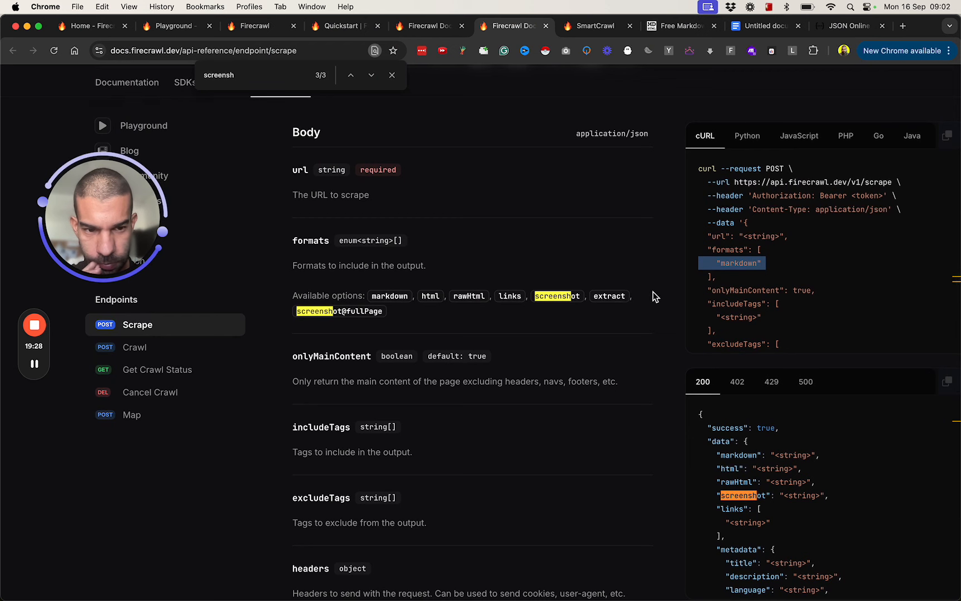
scroll(465, 401, "down", 4)
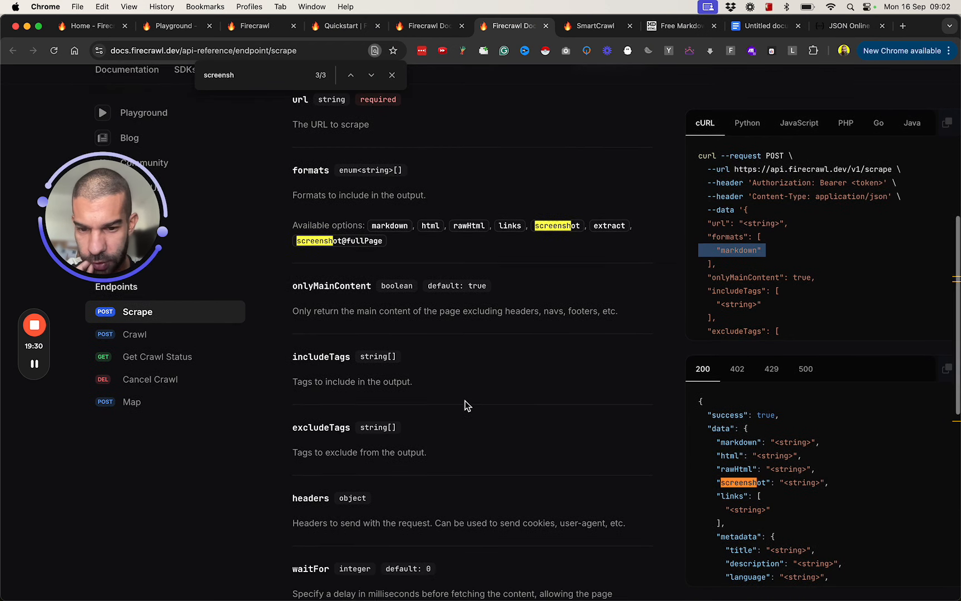
scroll(758, 326, "down", 5)
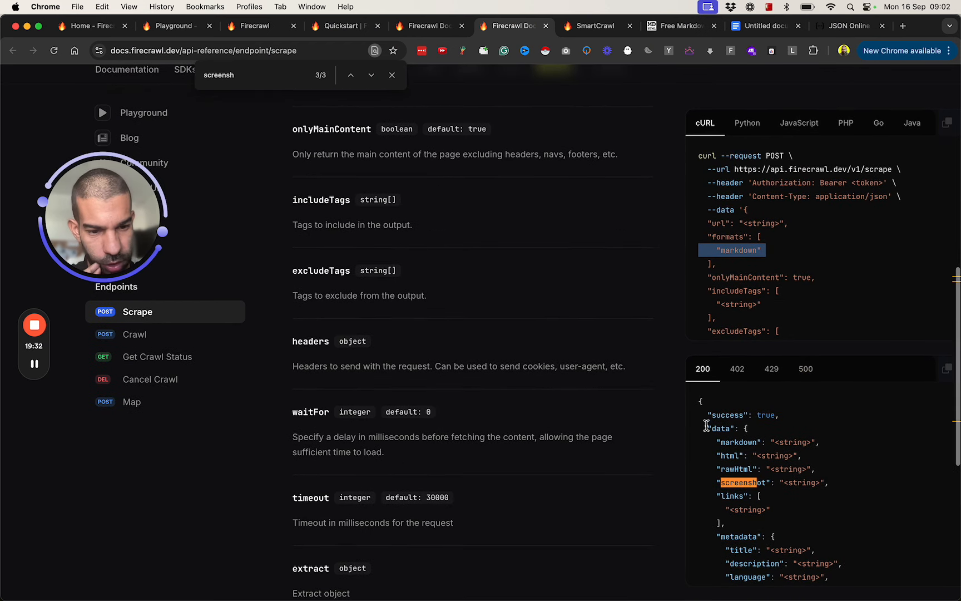
scroll(418, 423, "up", 4)
scroll(418, 423, "down", 4)
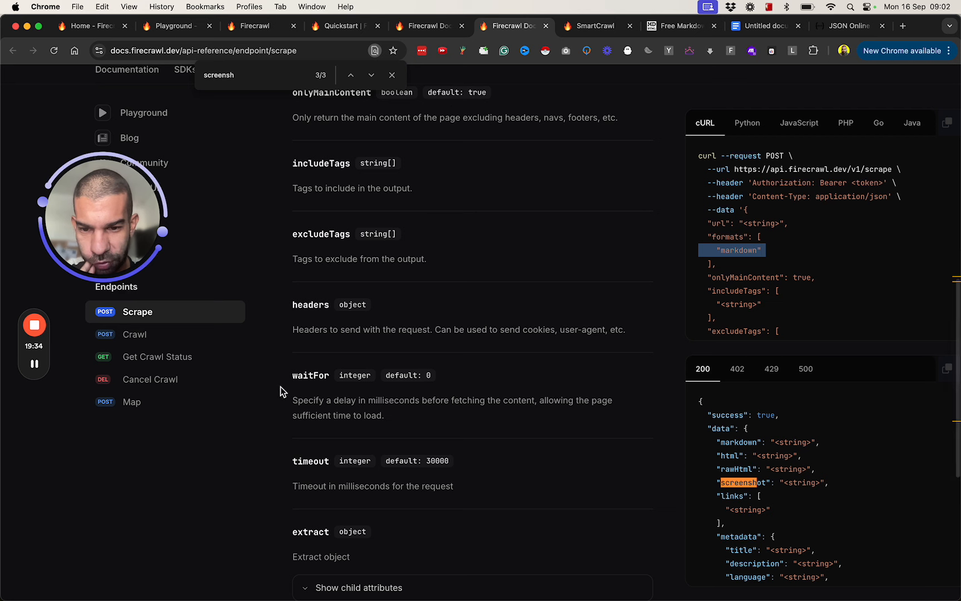
left_click_drag(313, 403, 519, 415)
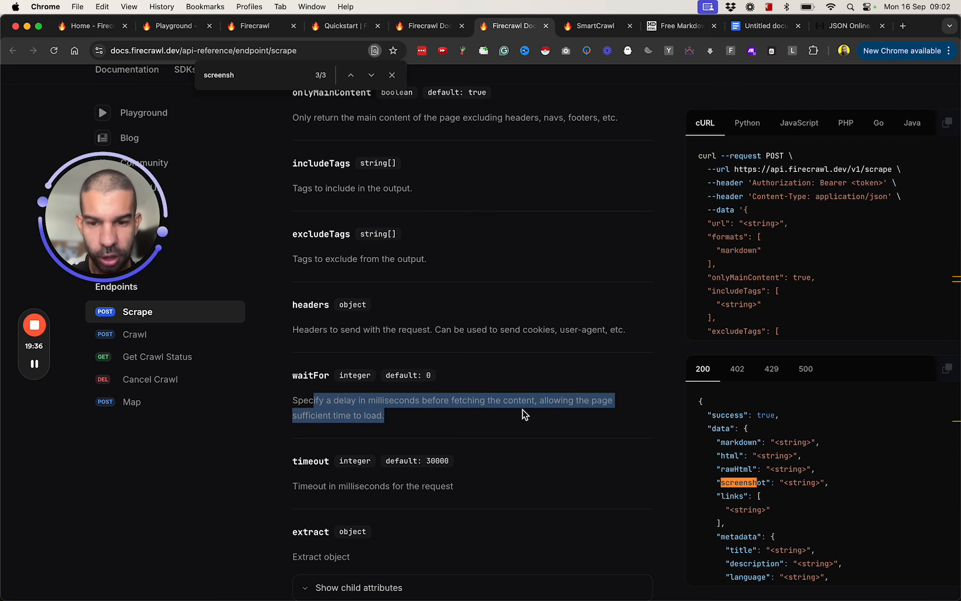
left_click(416, 391)
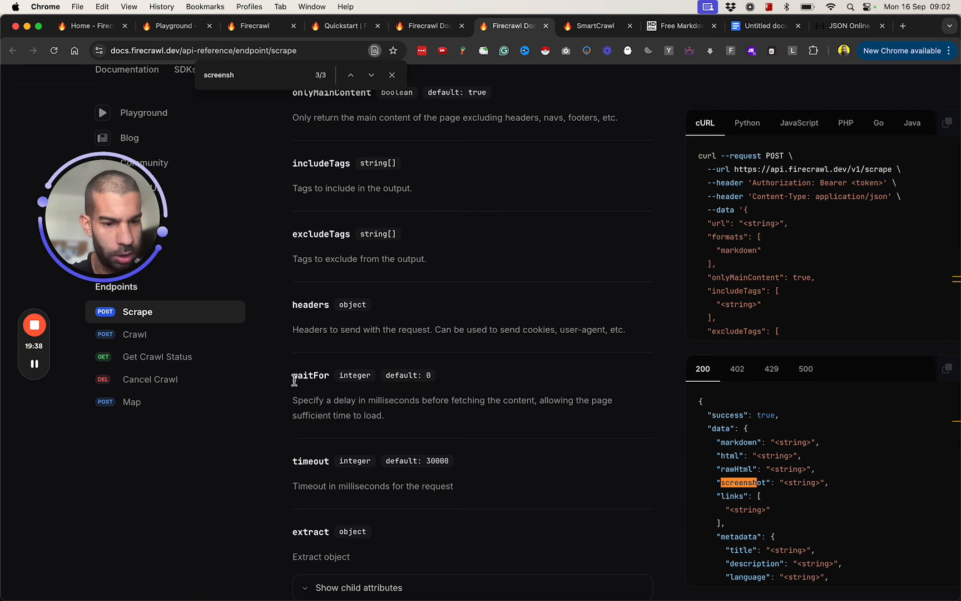
- Search the Scrape reference for "waitFor" and examine its placement among the fields of the cURL request example
key("super+e")
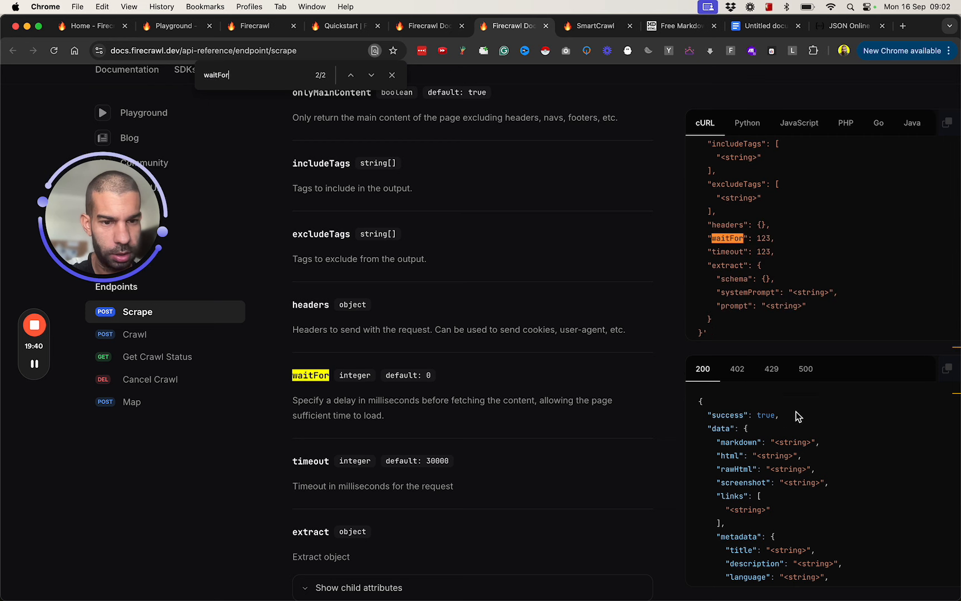
scroll(731, 221, "up", 10)
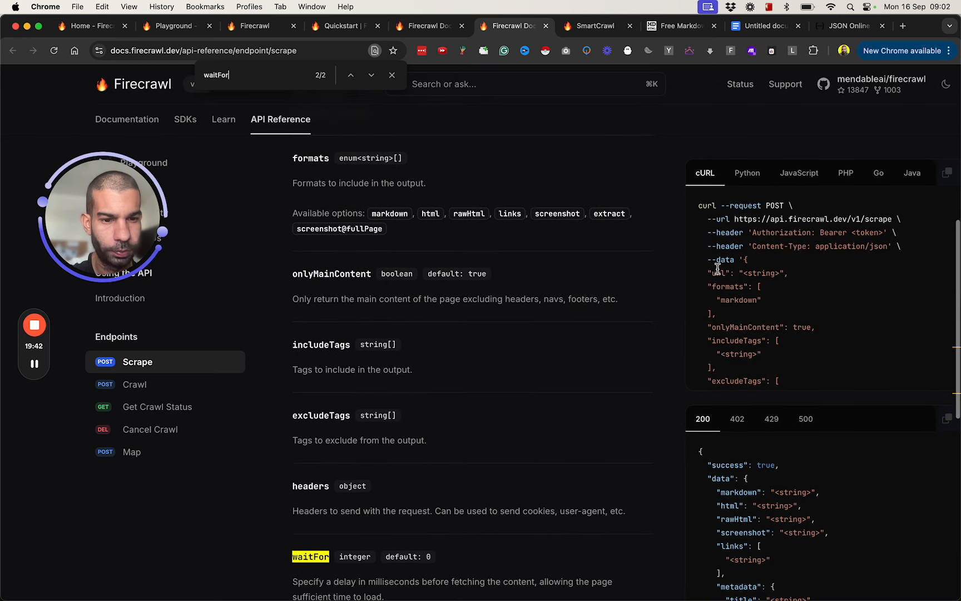
scroll(734, 298, "down", 3)
scroll(735, 298, "down", 2)
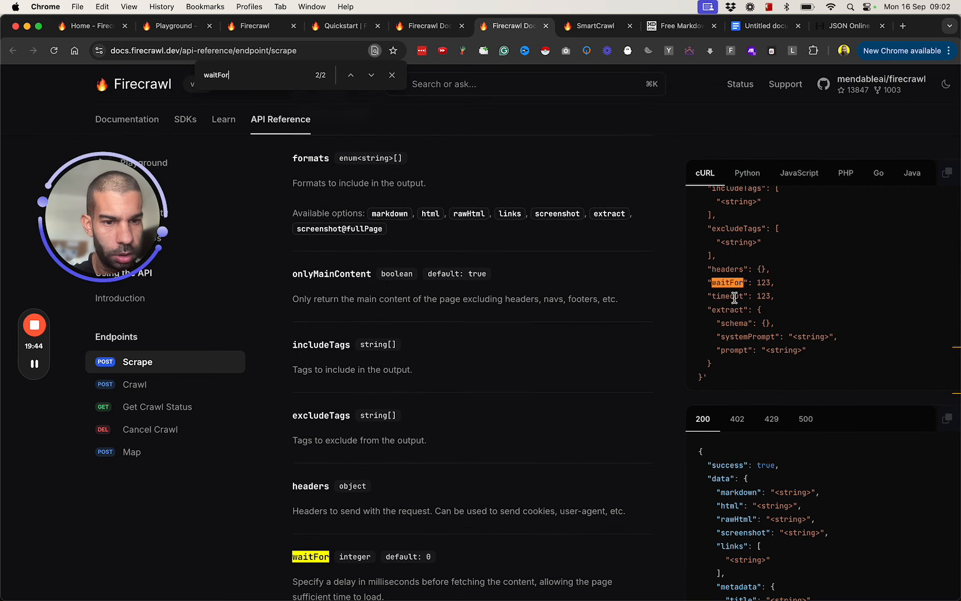
scroll(734, 298, "up", 3)
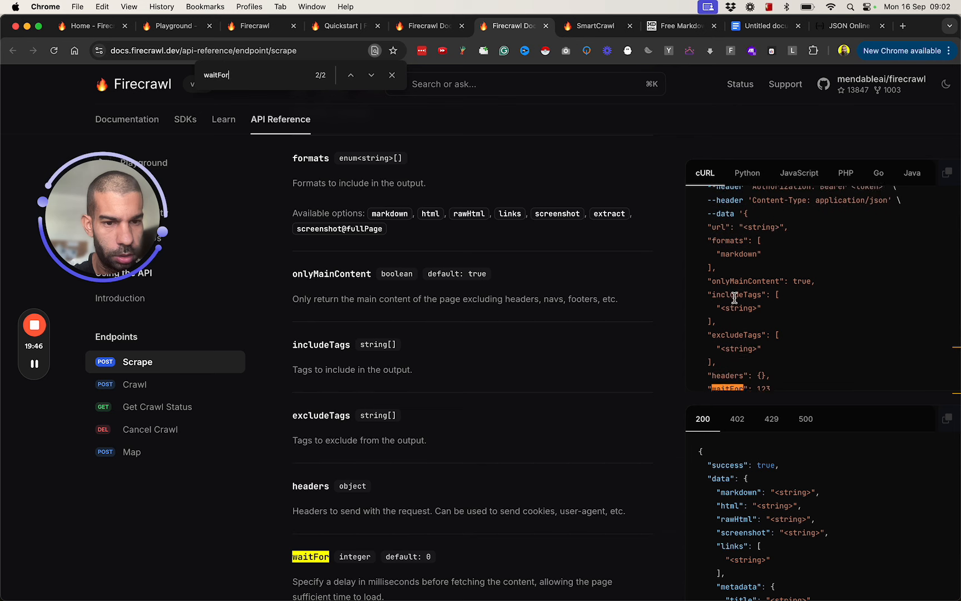
scroll(734, 298, "down", 3)
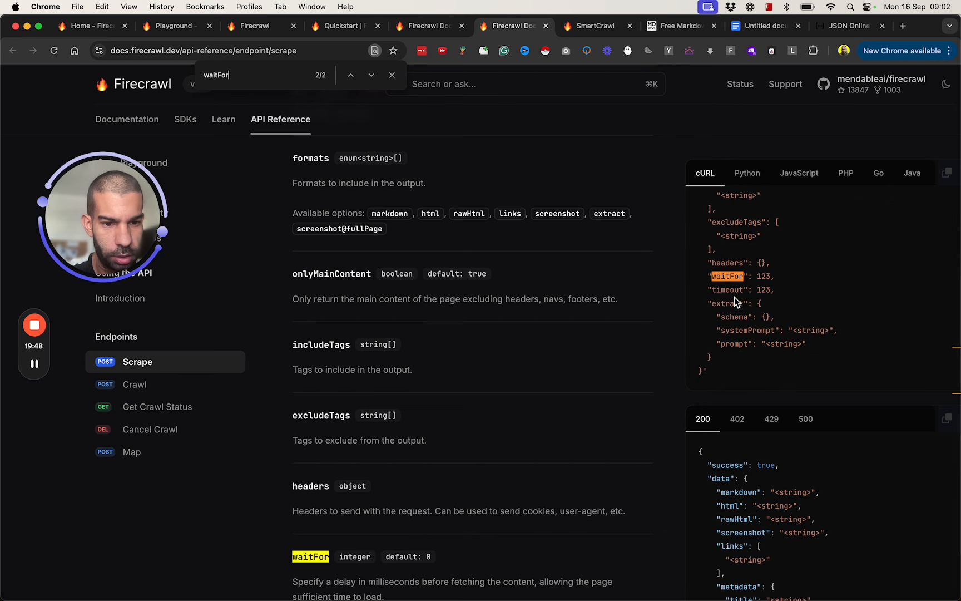
scroll(734, 297, "up", 6)
scroll(735, 298, "down", 6)
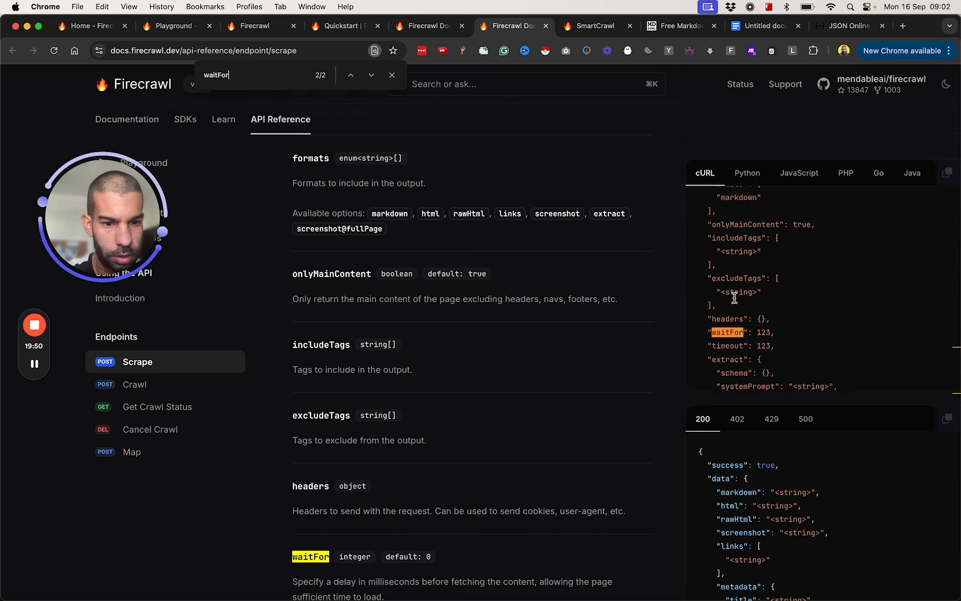
scroll(735, 298, "up", 4)
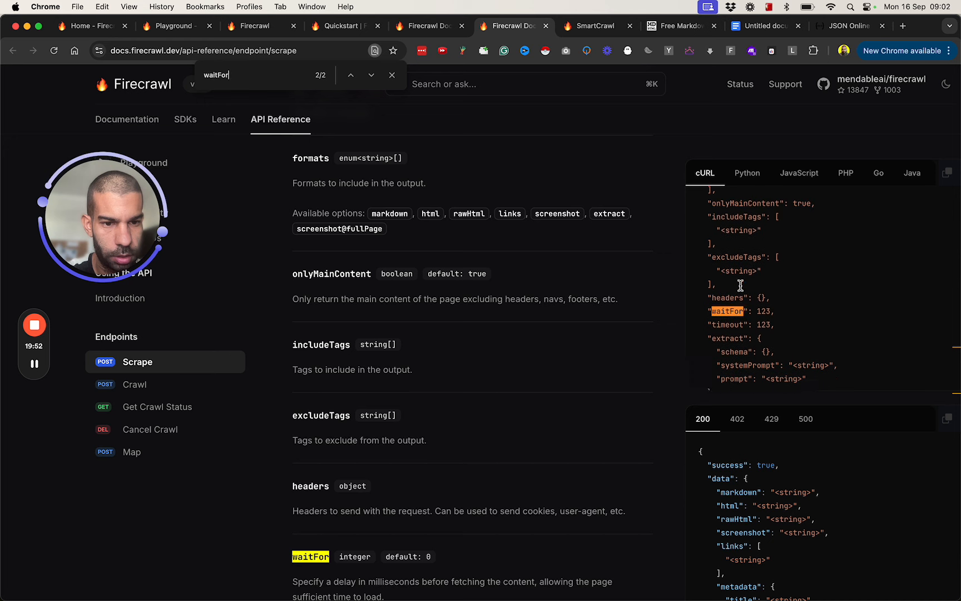
scroll(741, 285, "up", 2)
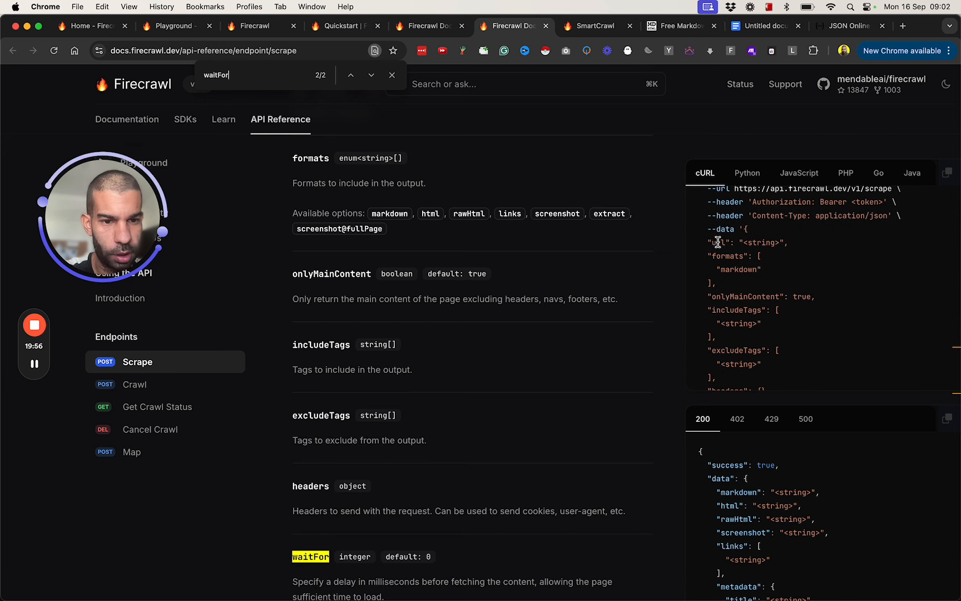
scroll(724, 308, "down", 2)
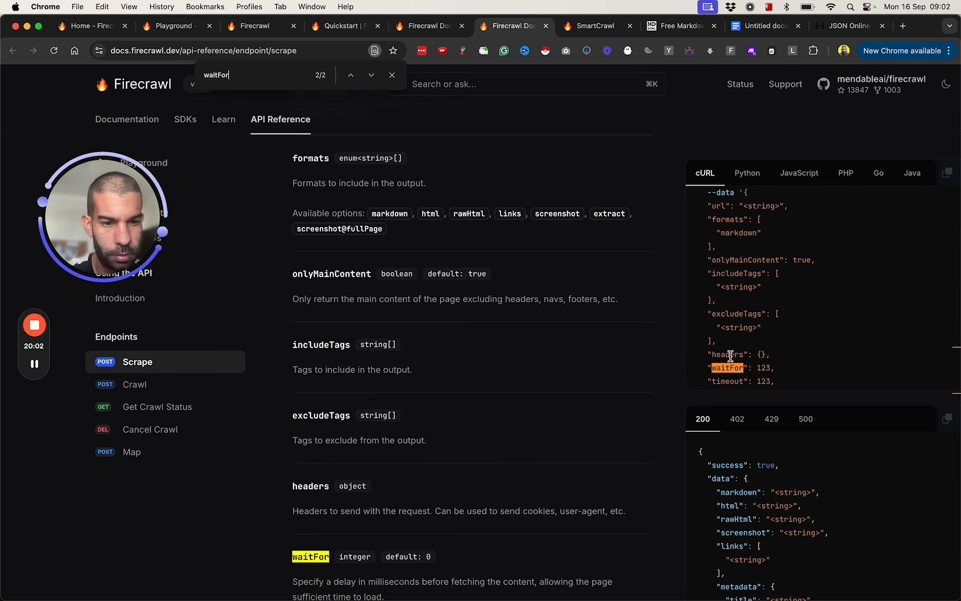
scroll(734, 345, "down", 4)
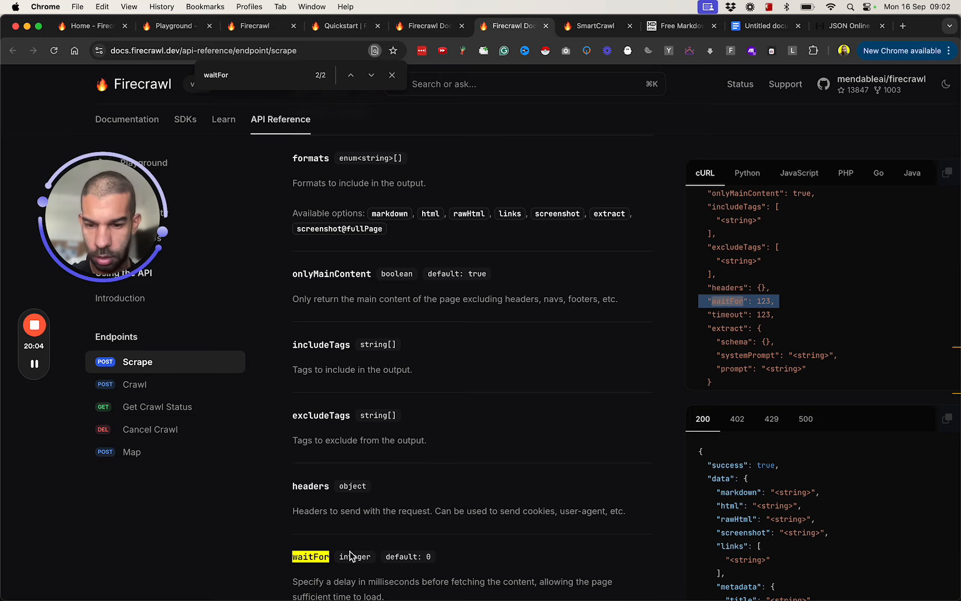
- Return to the Make scenario and add "waitFor": 123 after onlyMainContent in the HTTP module's request content
scroll(350, 555, "down", 5)
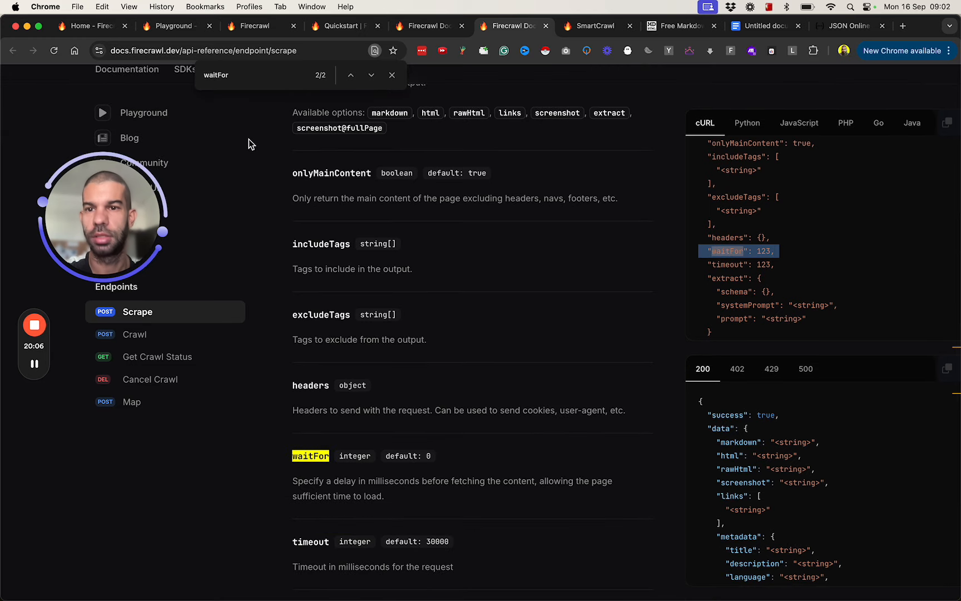
key("super+grave")
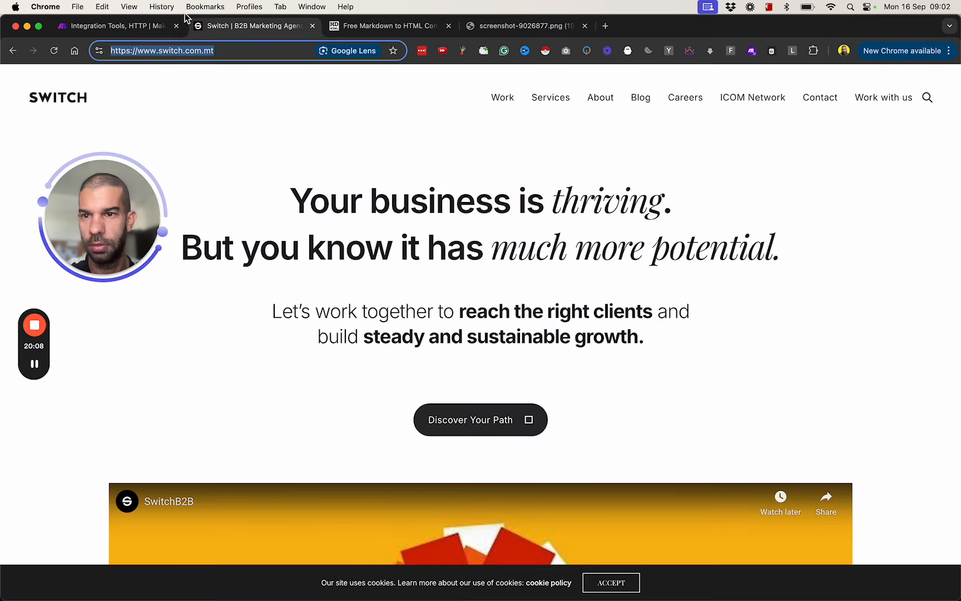
left_click(142, 27)
left_click(465, 303)
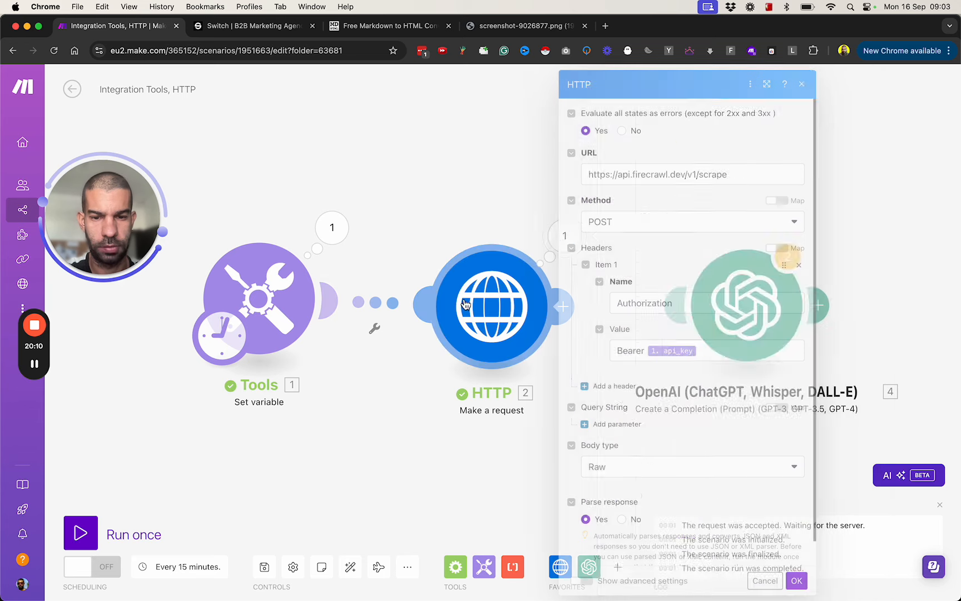
scroll(658, 439, "down", 8)
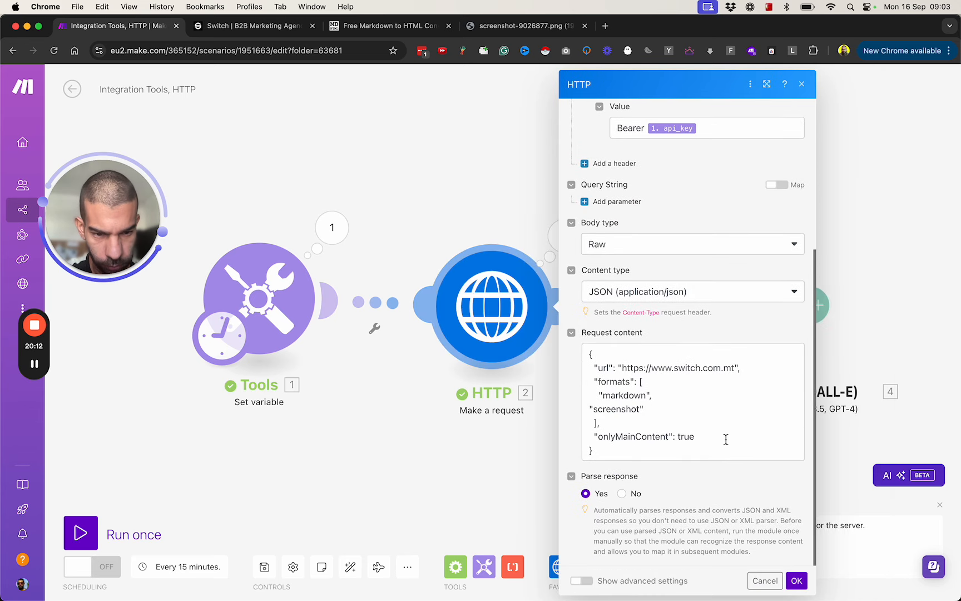
left_click(726, 438)
type(",")
key("Return")
type("\"waitFor\": 123,")
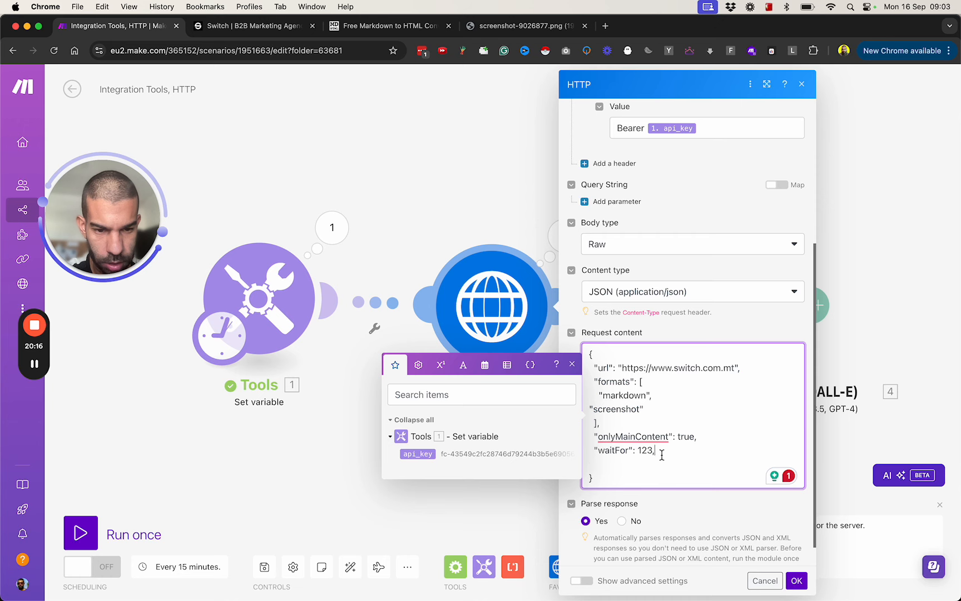
key("Delete")
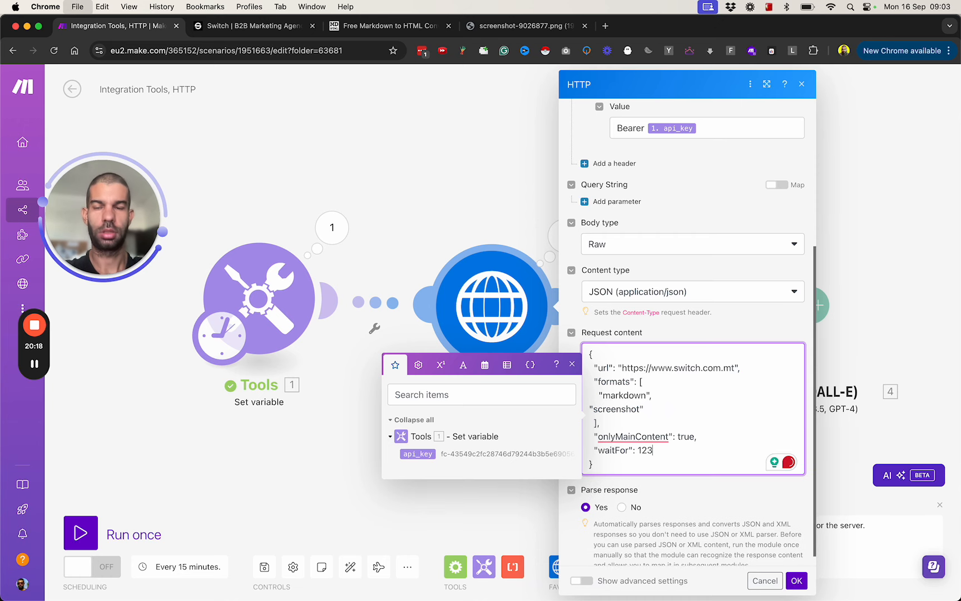
- Look up the conversion of 3 seconds to milliseconds in a new browser tab
key("super+t")
type("3")
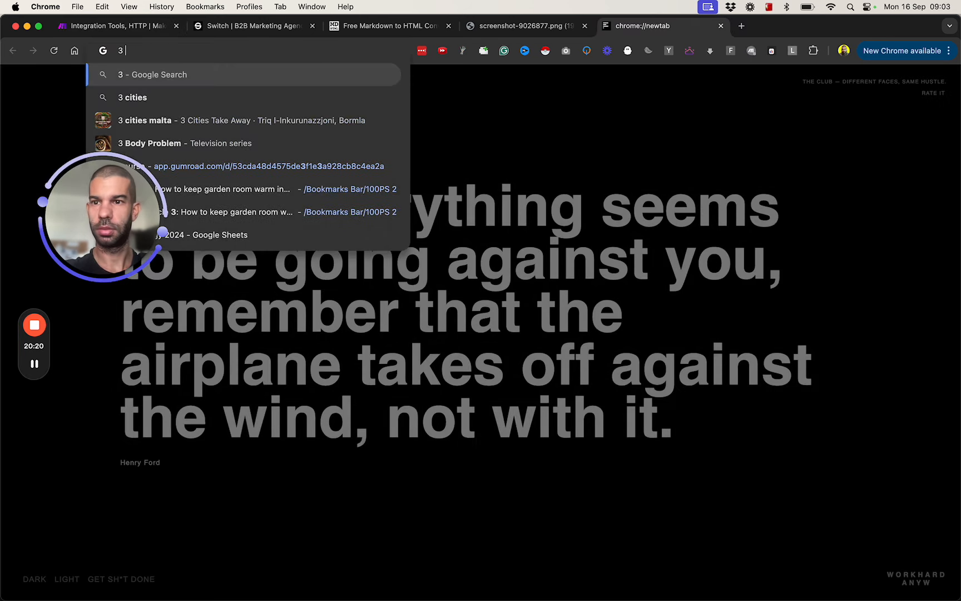
type(" seconds to millisec")
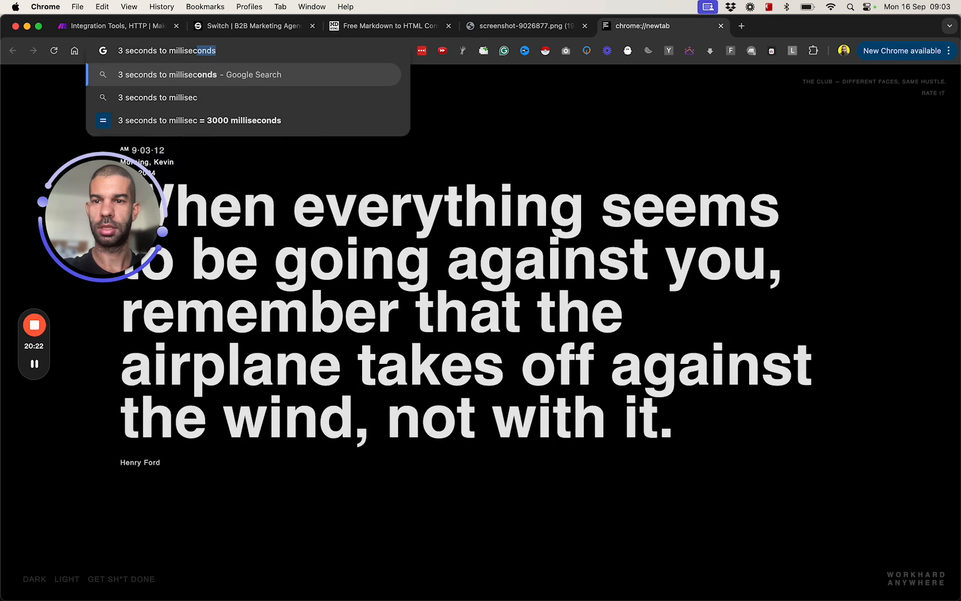
key("BackSpace")
key("super+w")
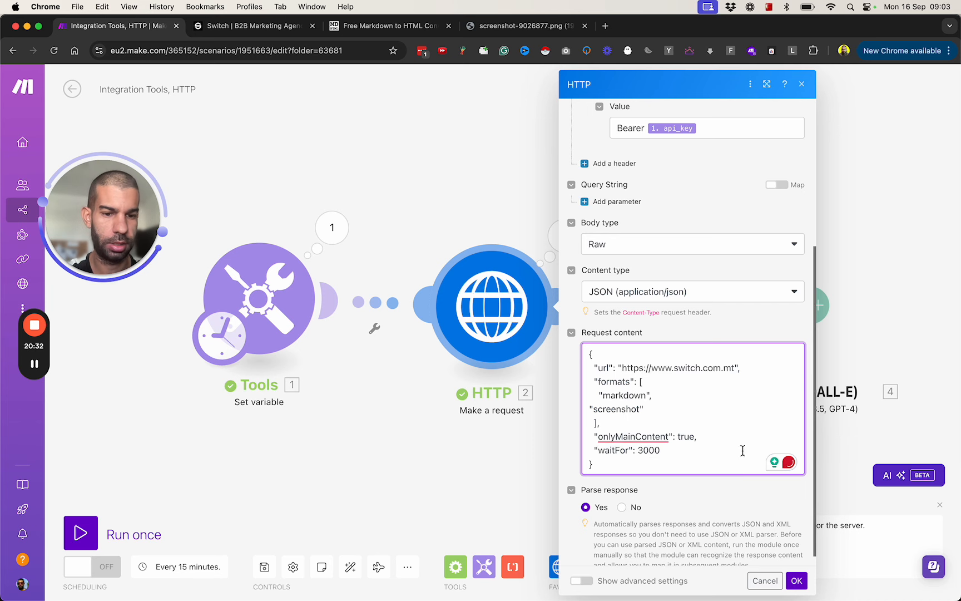
- Save the scenario with the HTTP request's waitFor set to 3000 and run it once
left_click(795, 581)
key("super+s")
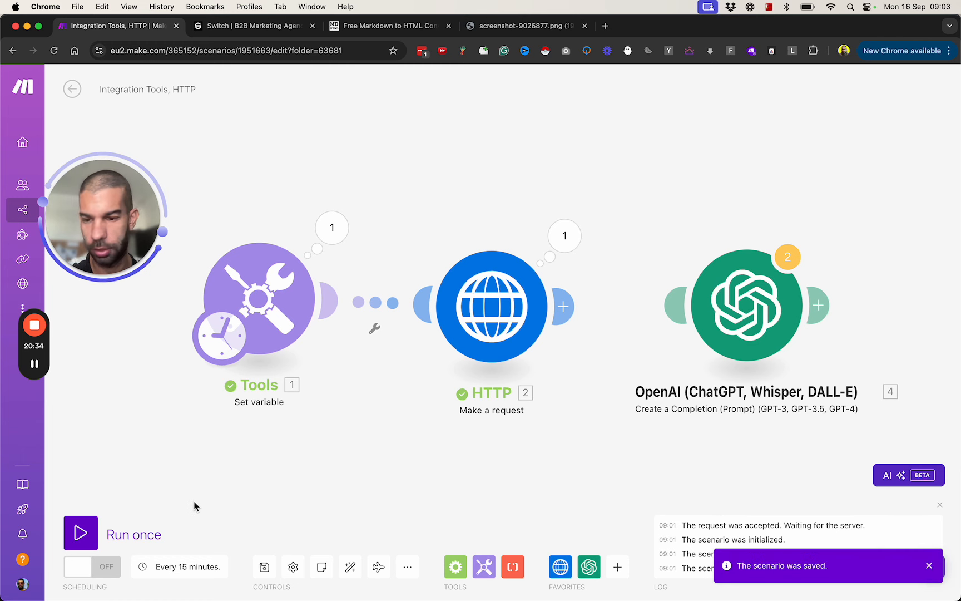
left_click(96, 542)
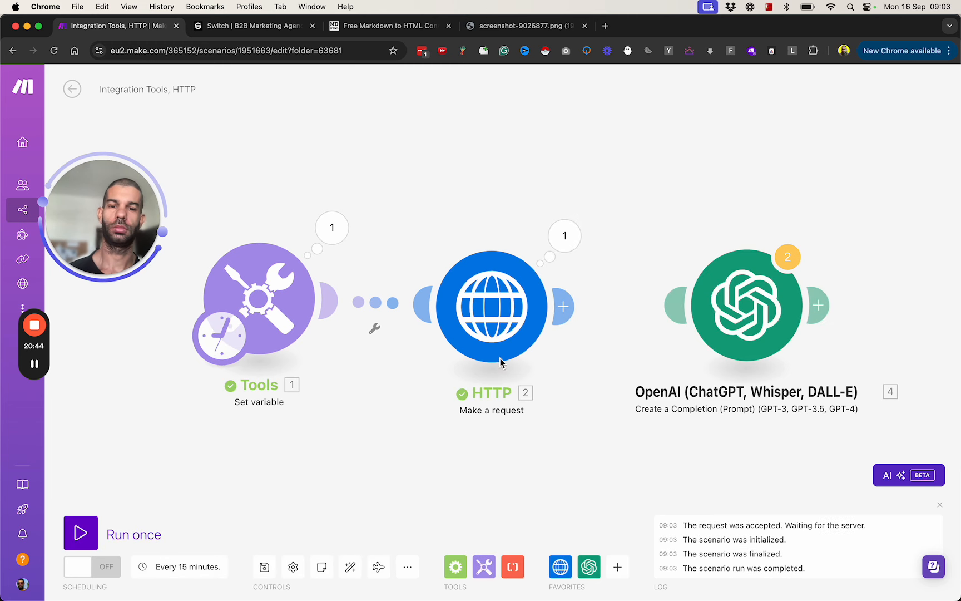
- Expand the HTTP output's nested data, copy the new screenshot URL and open the image in a new browser tab
left_click(564, 235)
scroll(702, 445, "down", 1)
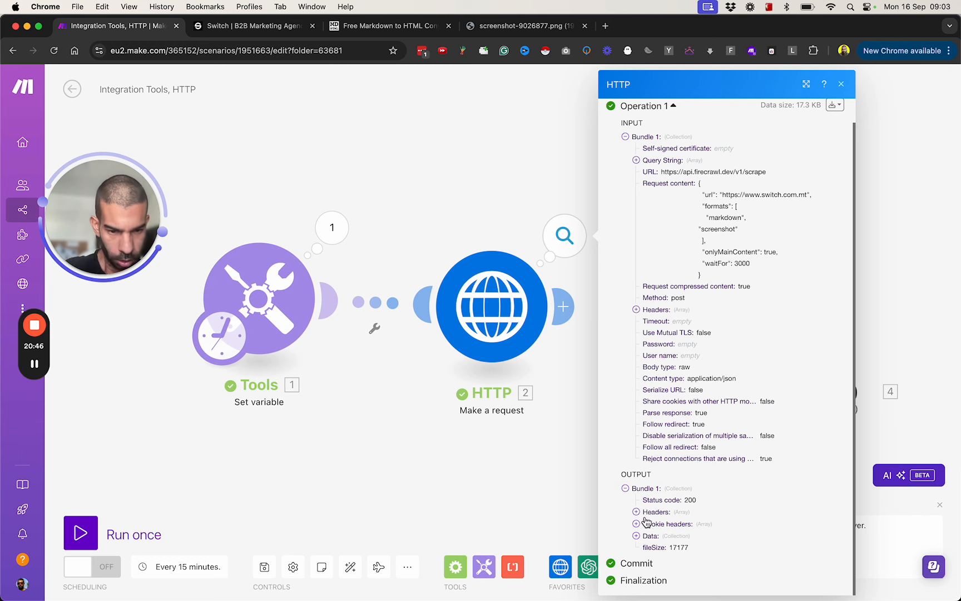
left_click(637, 536)
scroll(673, 518, "down", 1)
left_click(649, 537)
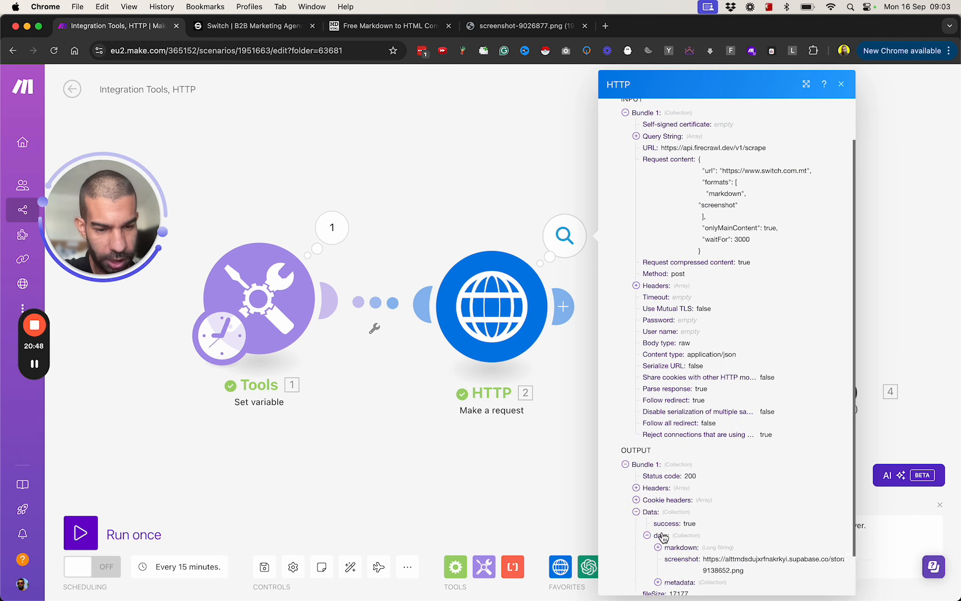
scroll(679, 529, "down", 2)
triple_click(724, 526)
key("super+c")
key("super+t")
key("super+v")
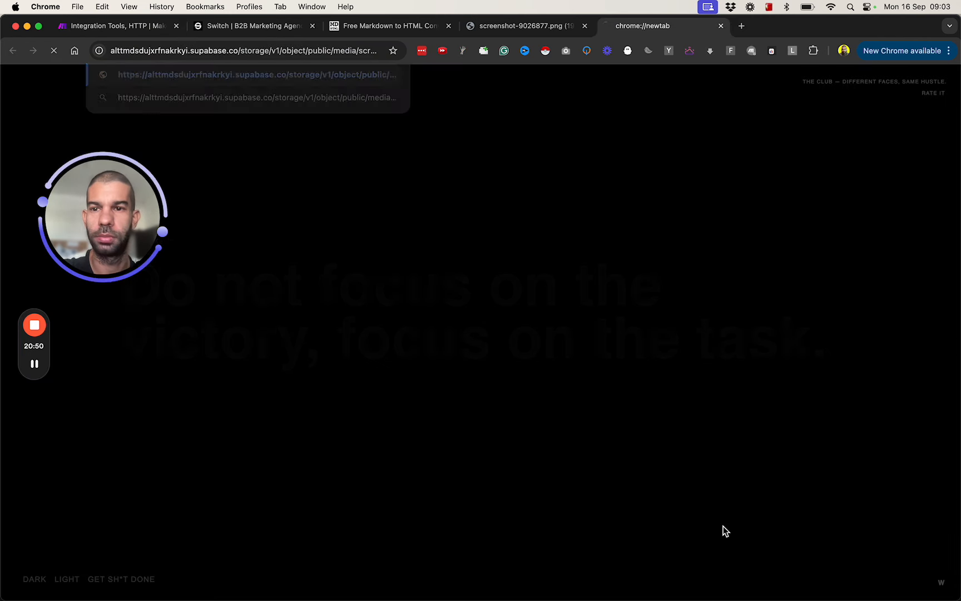
key("Return")
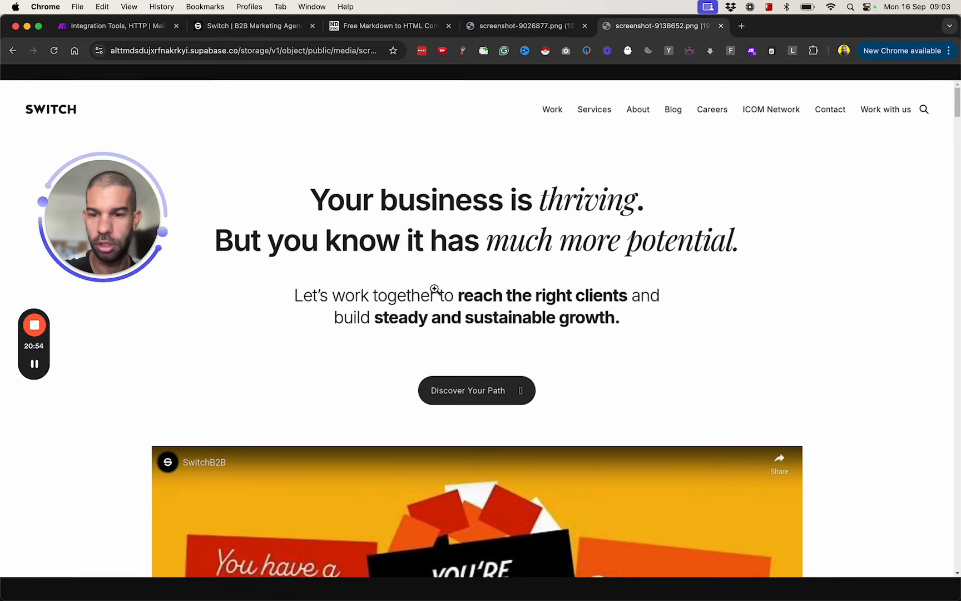
left_click_drag(124, 243, 867, 297)
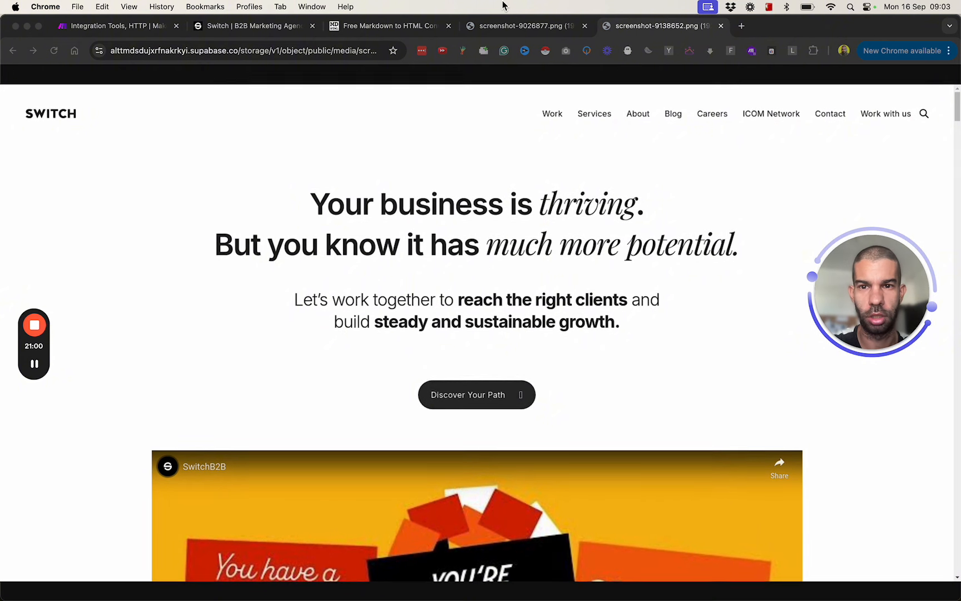
- Search Firecrawl's Scrape reference for "screens" and select the "screenshot@fullPage" option listed under formats
left_click(107, 26)
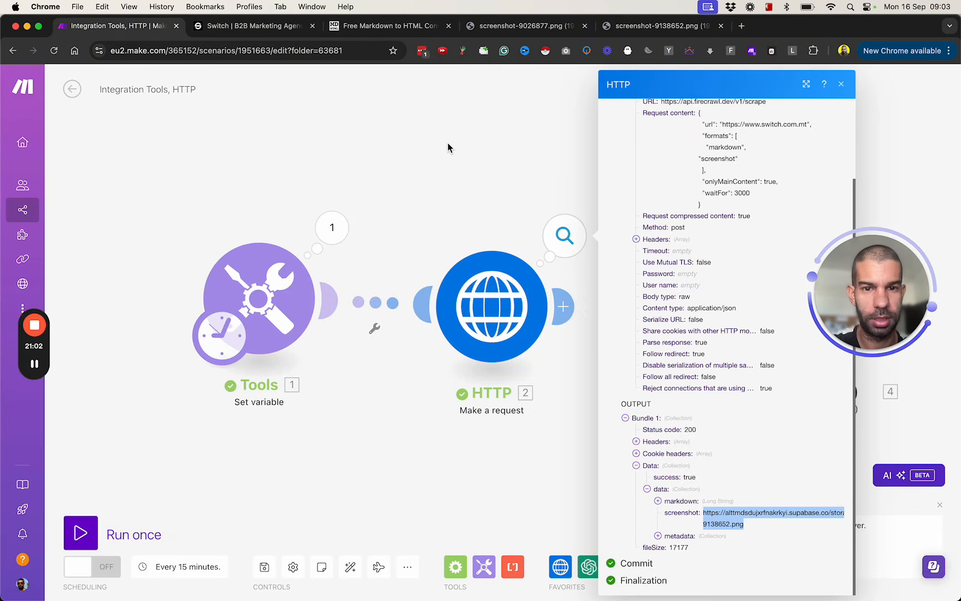
left_click(449, 146)
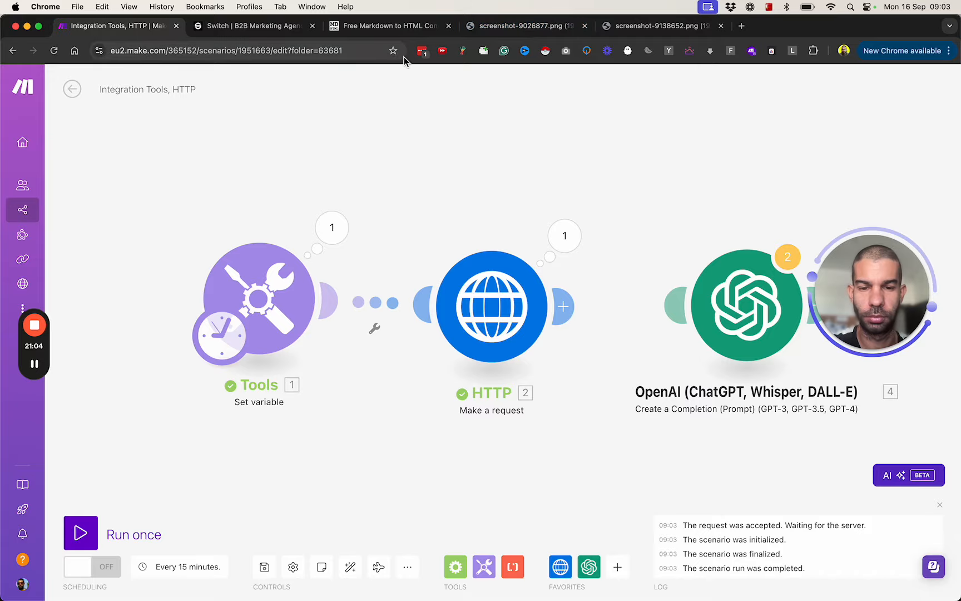
key("super+grave")
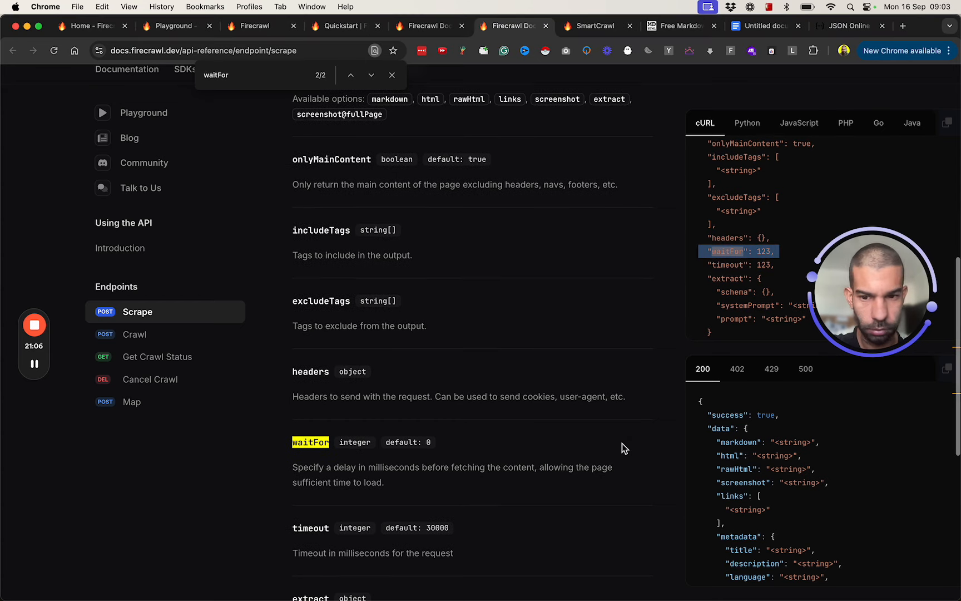
scroll(495, 367, "up", 1)
key("super+f")
type("screens")
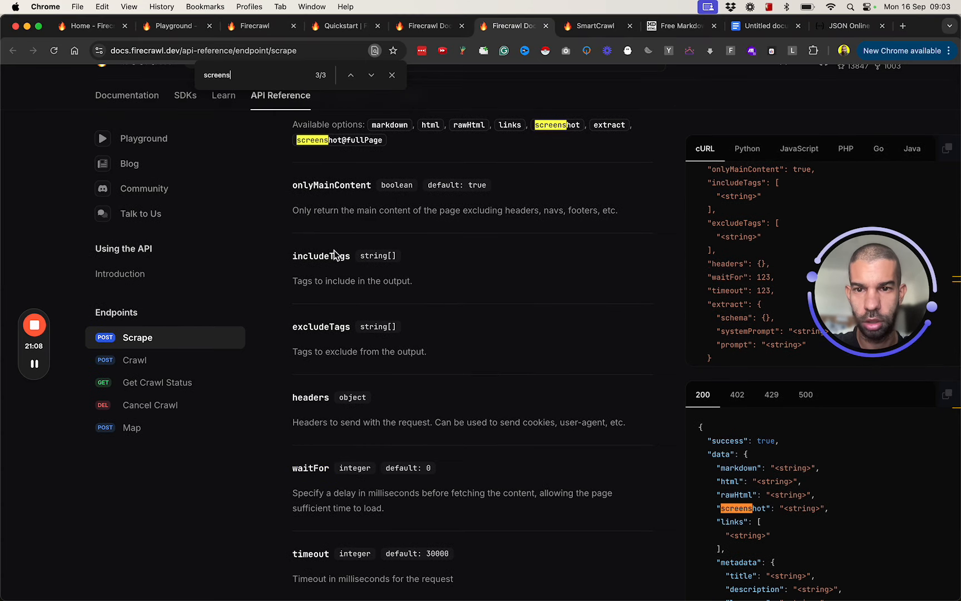
left_click_drag(292, 124, 341, 166)
left_click(304, 140)
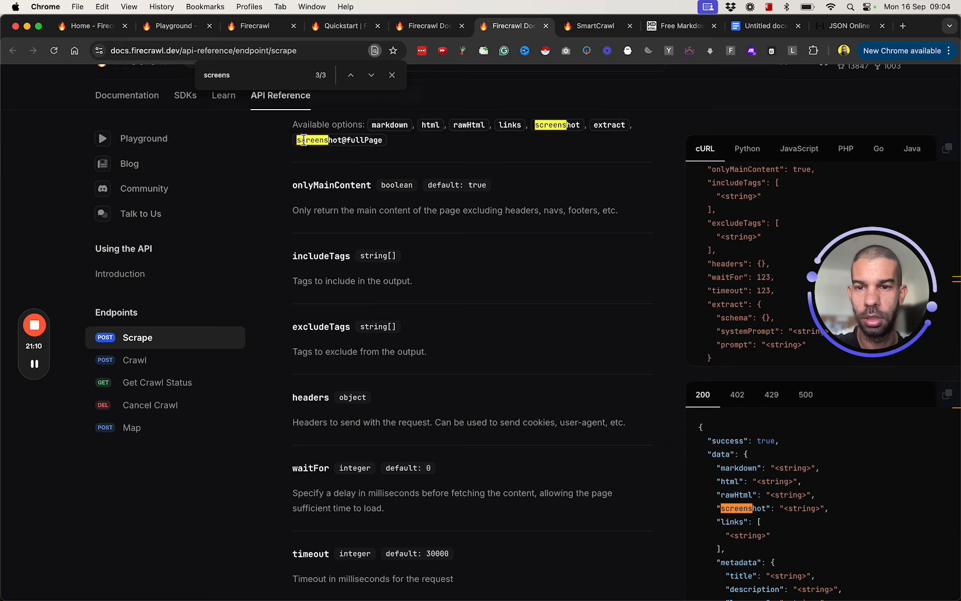
double_click(303, 141)
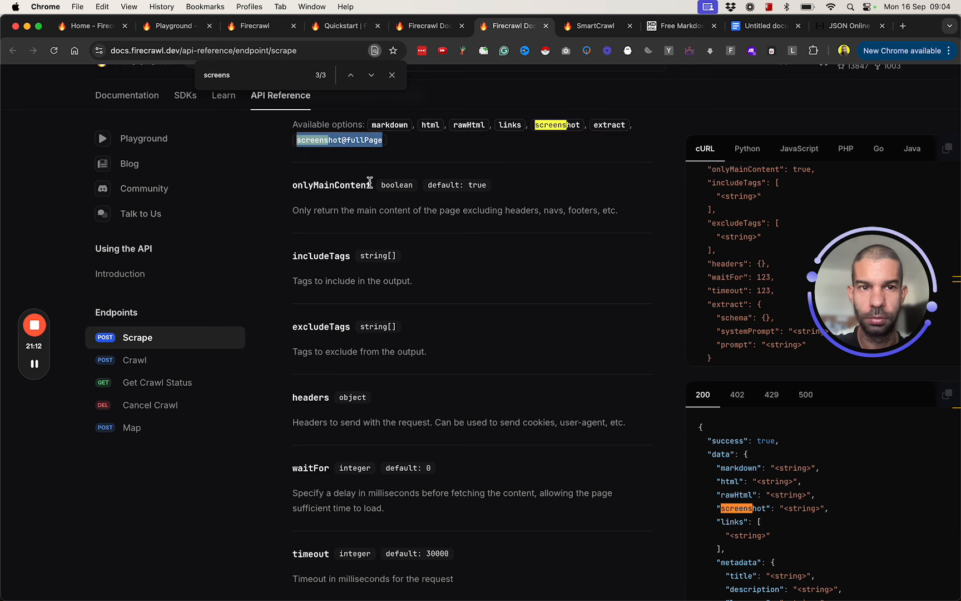
- Add "screenshot@fullPage" after "screenshot" in the formats list of the Make HTTP module's request content
key("super+grave")
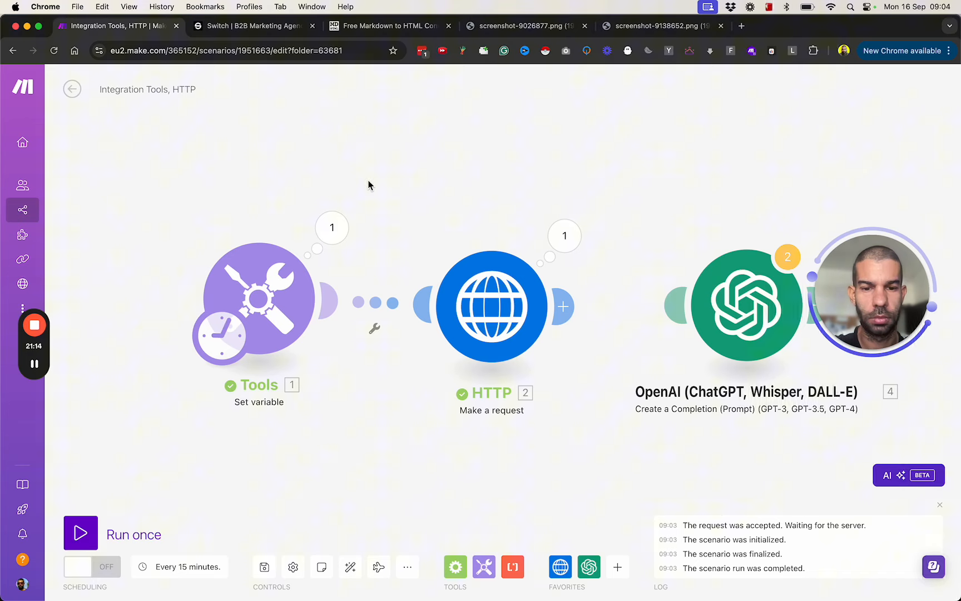
left_click(437, 261)
scroll(601, 192, "down", 5)
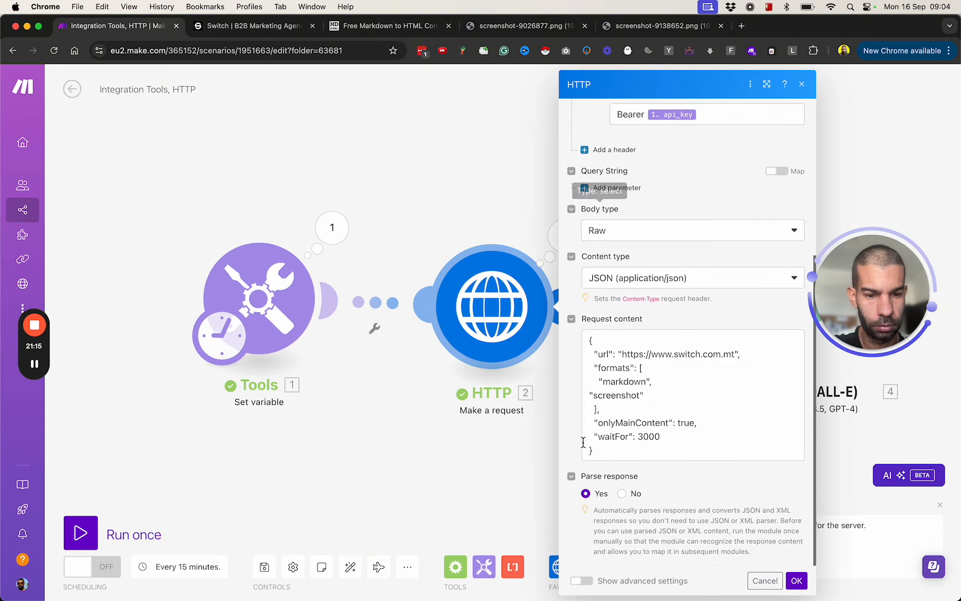
left_click(649, 393)
key("Return")
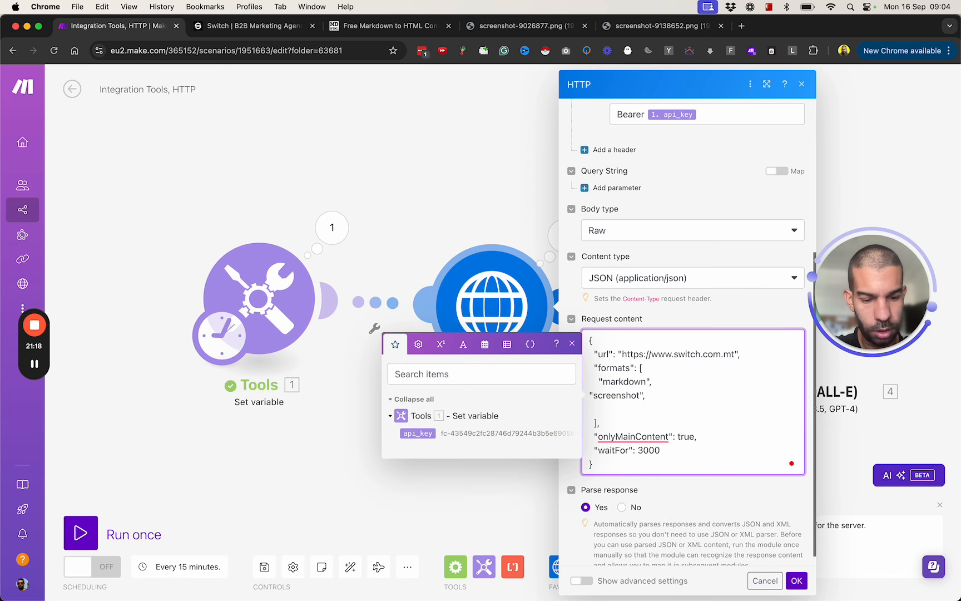
type("\"screenshot@fullPage")
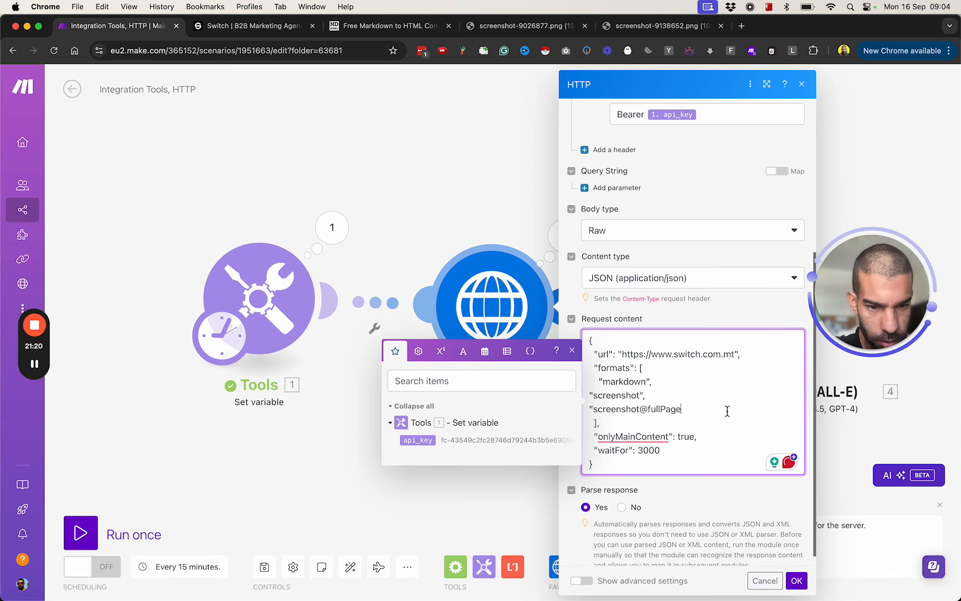
left_click(796, 581)
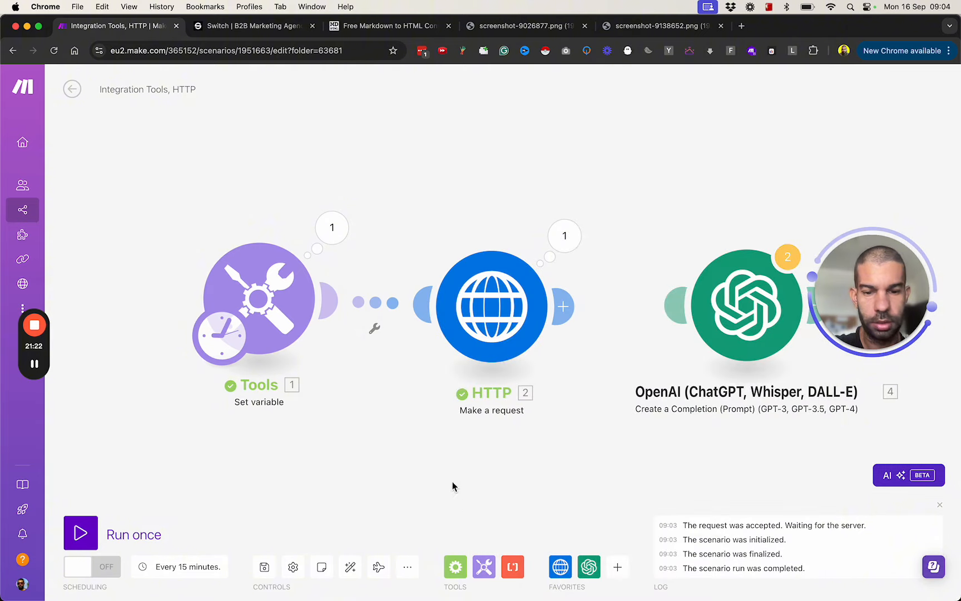
- Save the scenario, run it once and expand the Data collection in the HTTP module's output
key("super+s")
left_click(80, 532)
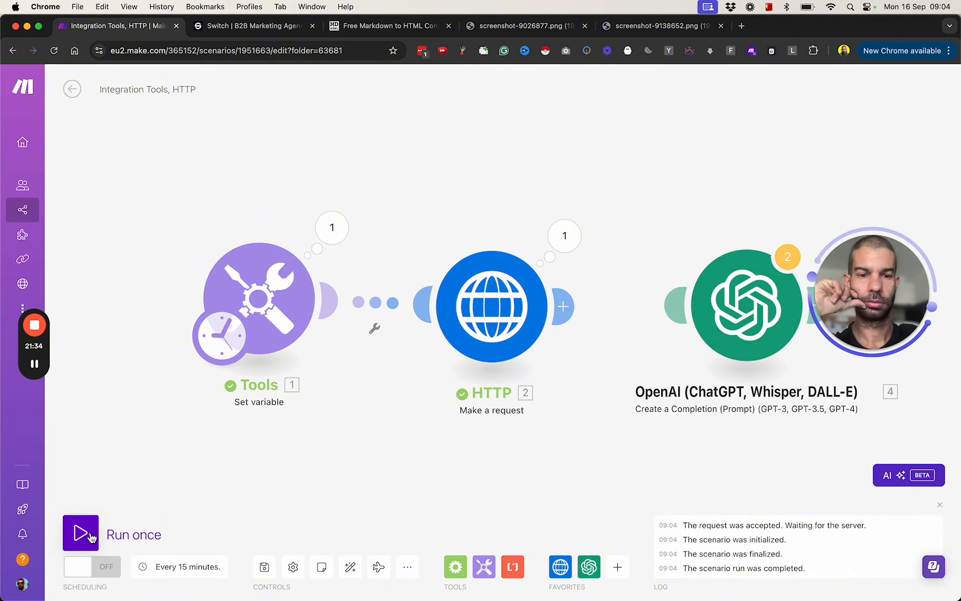
left_click(565, 235)
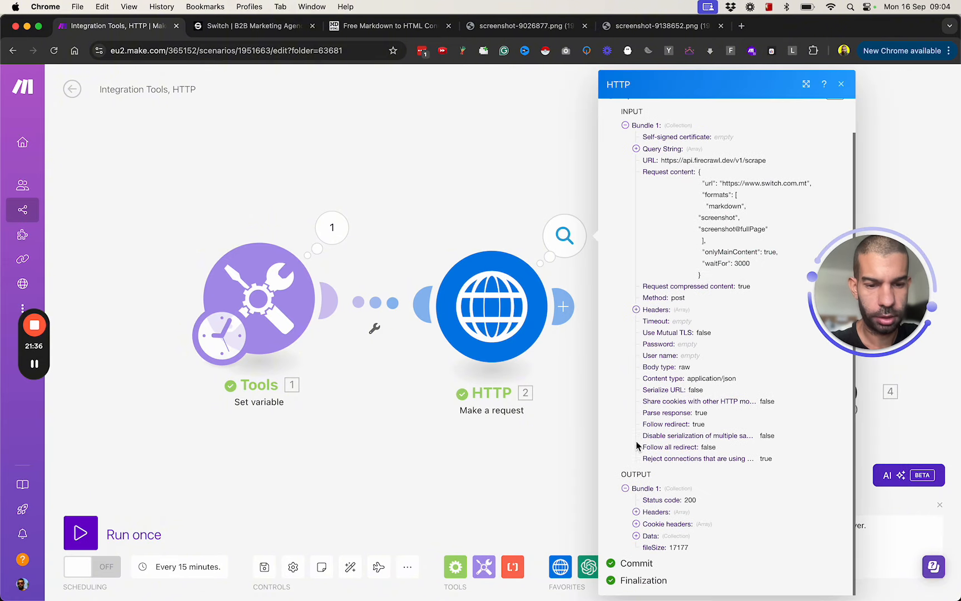
left_click(636, 535)
scroll(673, 447, "down", 1)
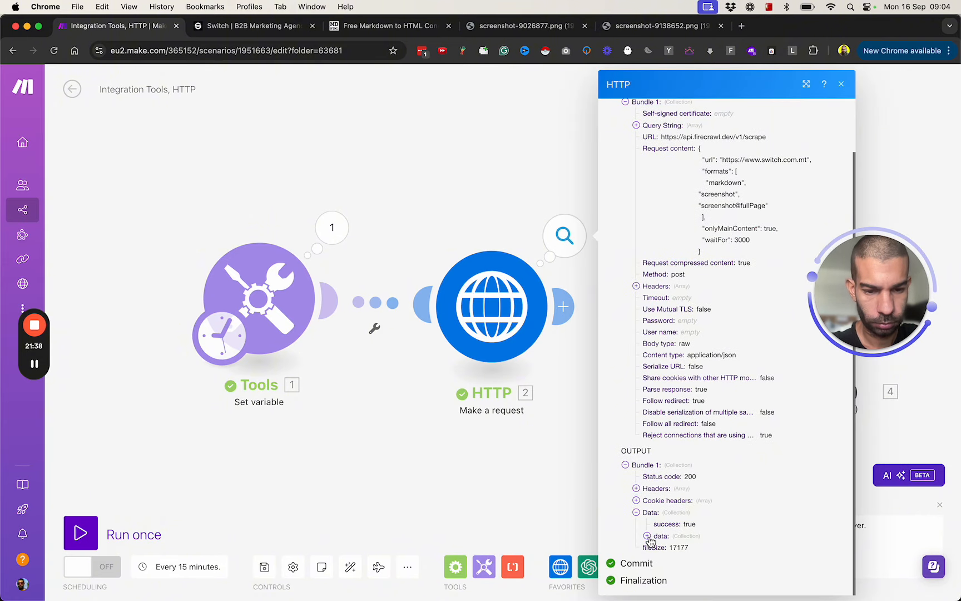